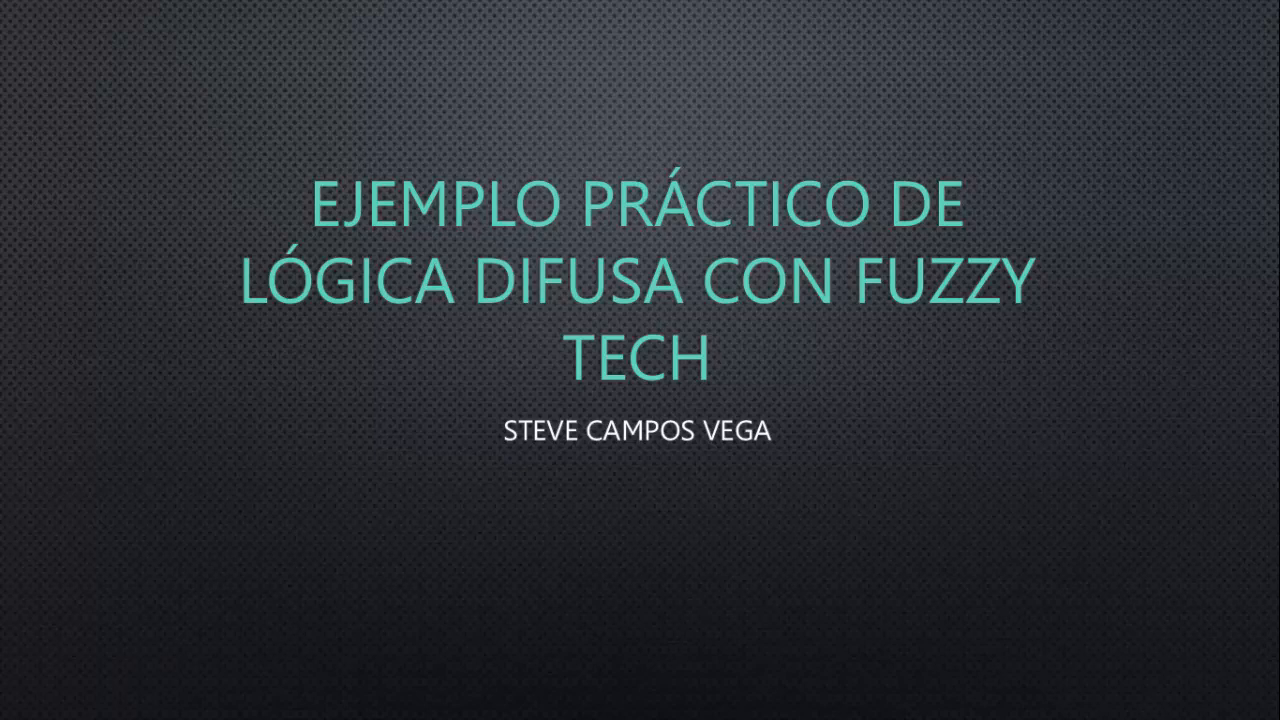
# Step: Switch from the presentation to fuzzyTECH and maximize its window
pyautogui.hotkey('alt', 'Tab')
pyautogui.hotkey('alt', 'Tab')
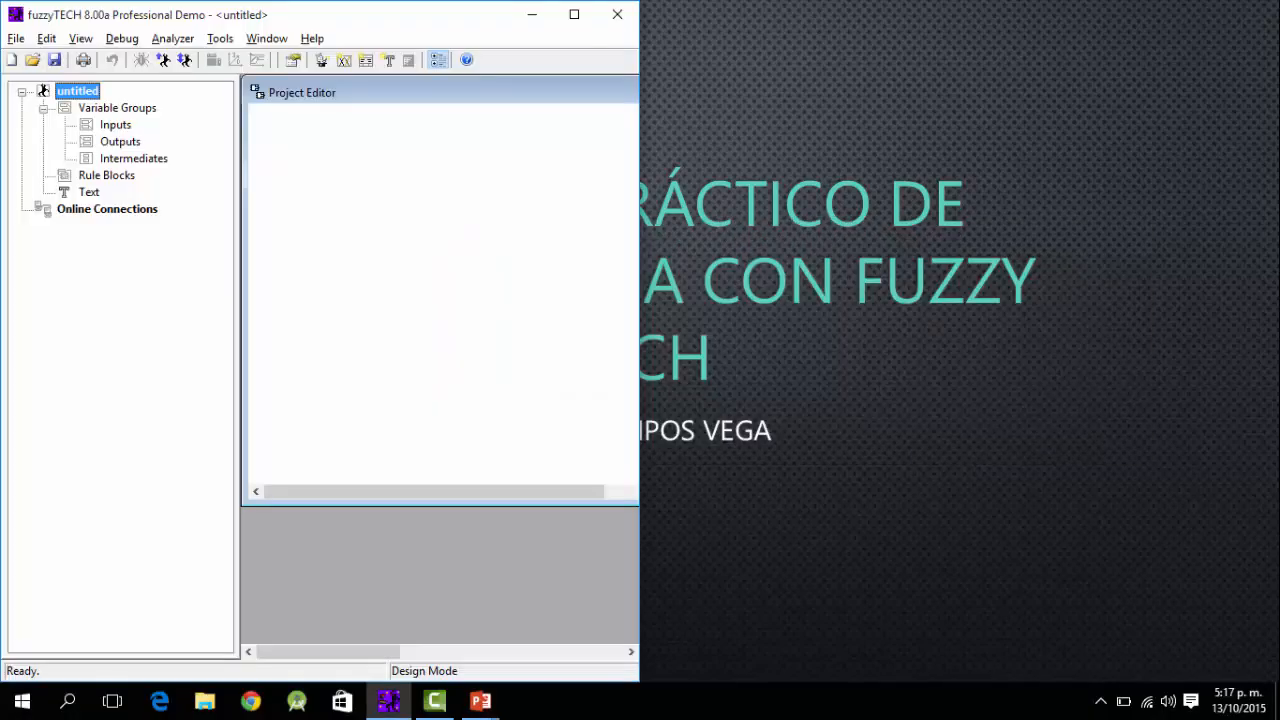
pyautogui.moveTo(358, 14); pyautogui.dragTo(476, 0)
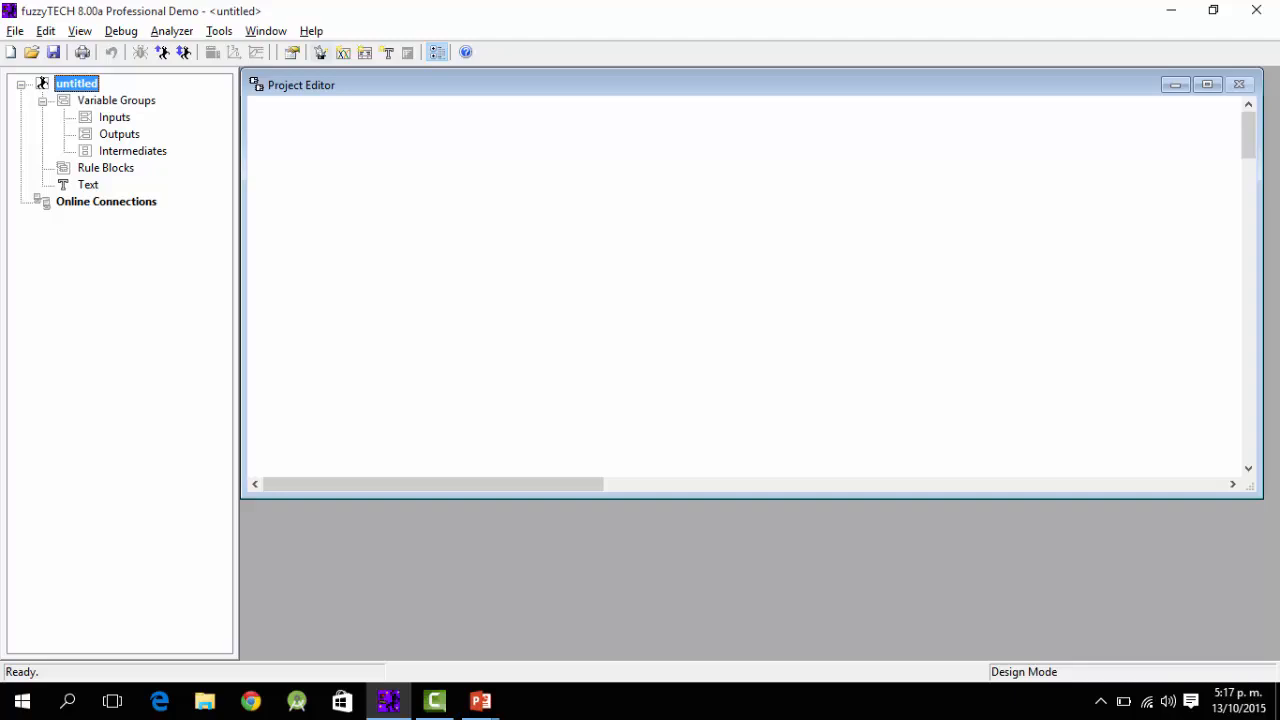
pyautogui.click(116, 101)
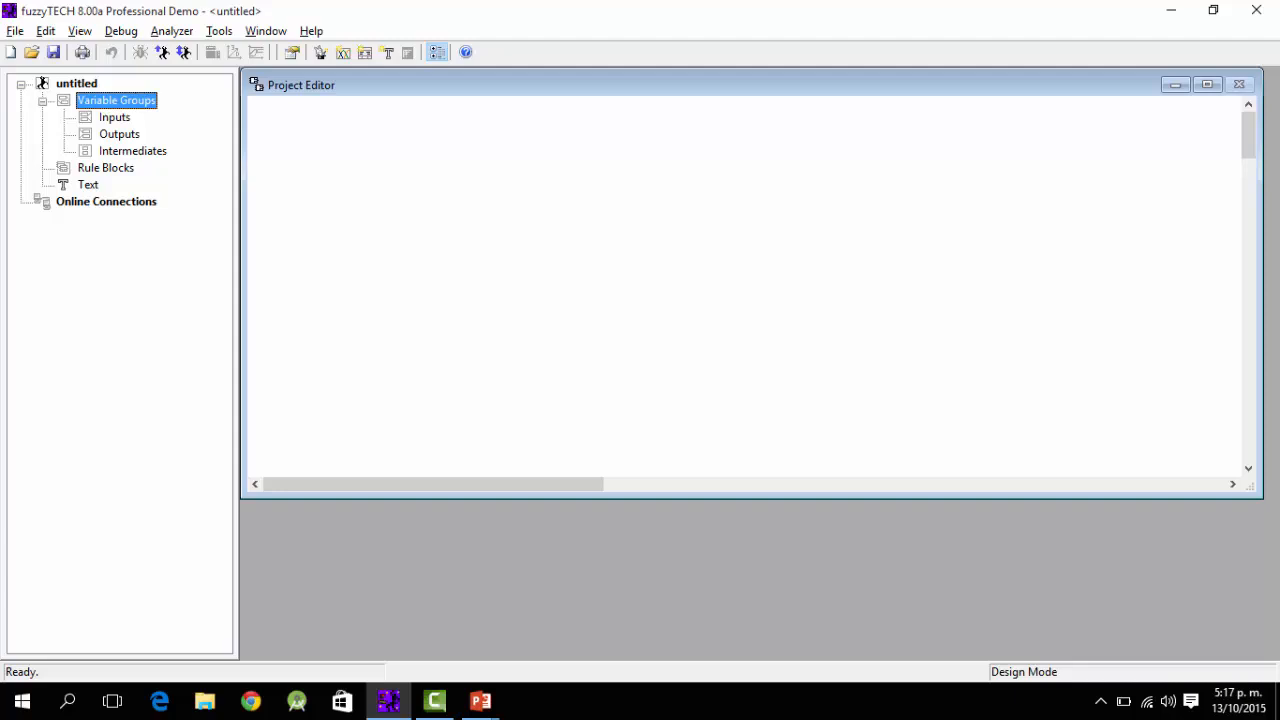
pyautogui.click(114, 117)
pyautogui.click(119, 134)
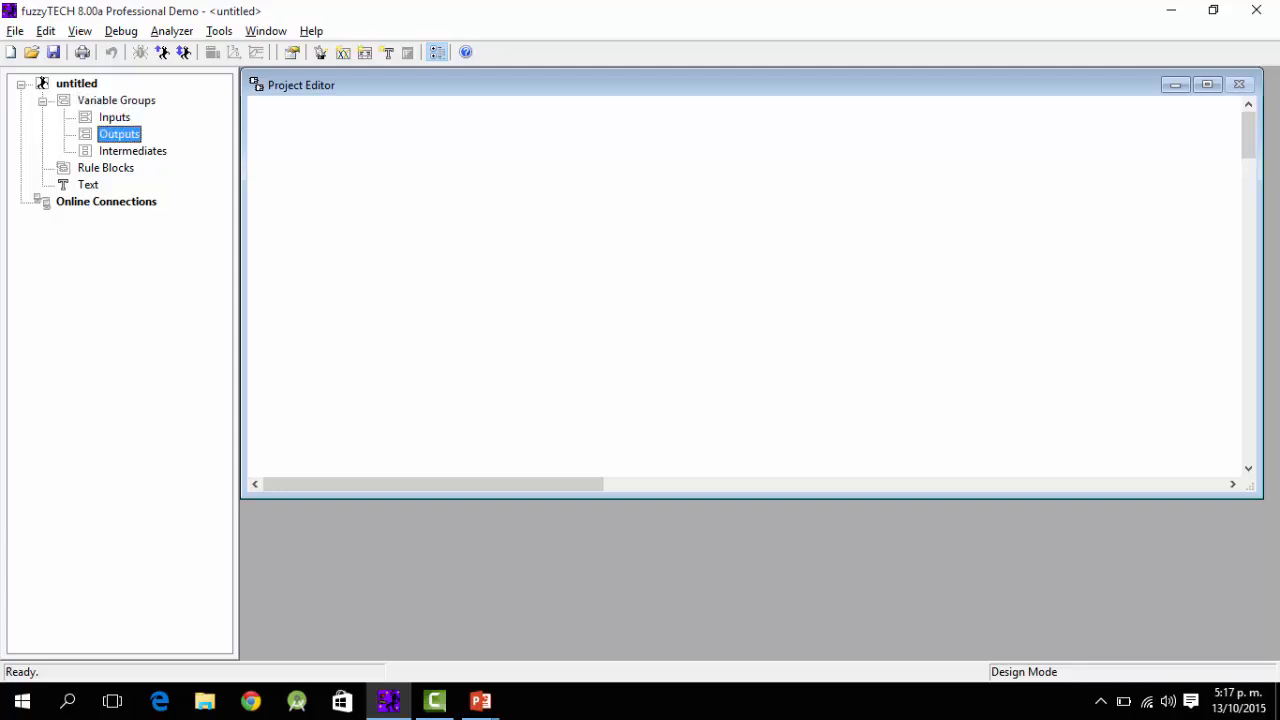
pyautogui.click(106, 168)
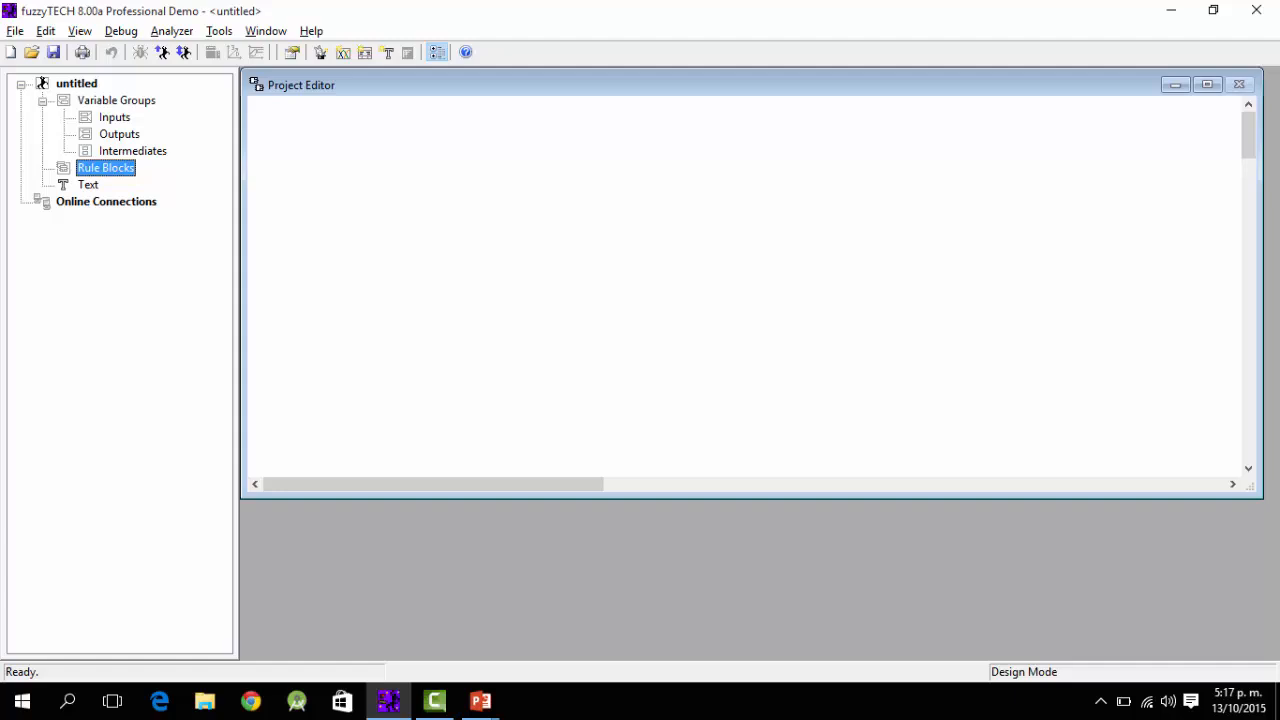
# Step: Create a new input variable in the Inputs group and name it Temperatura
pyautogui.rightClick(116, 120)
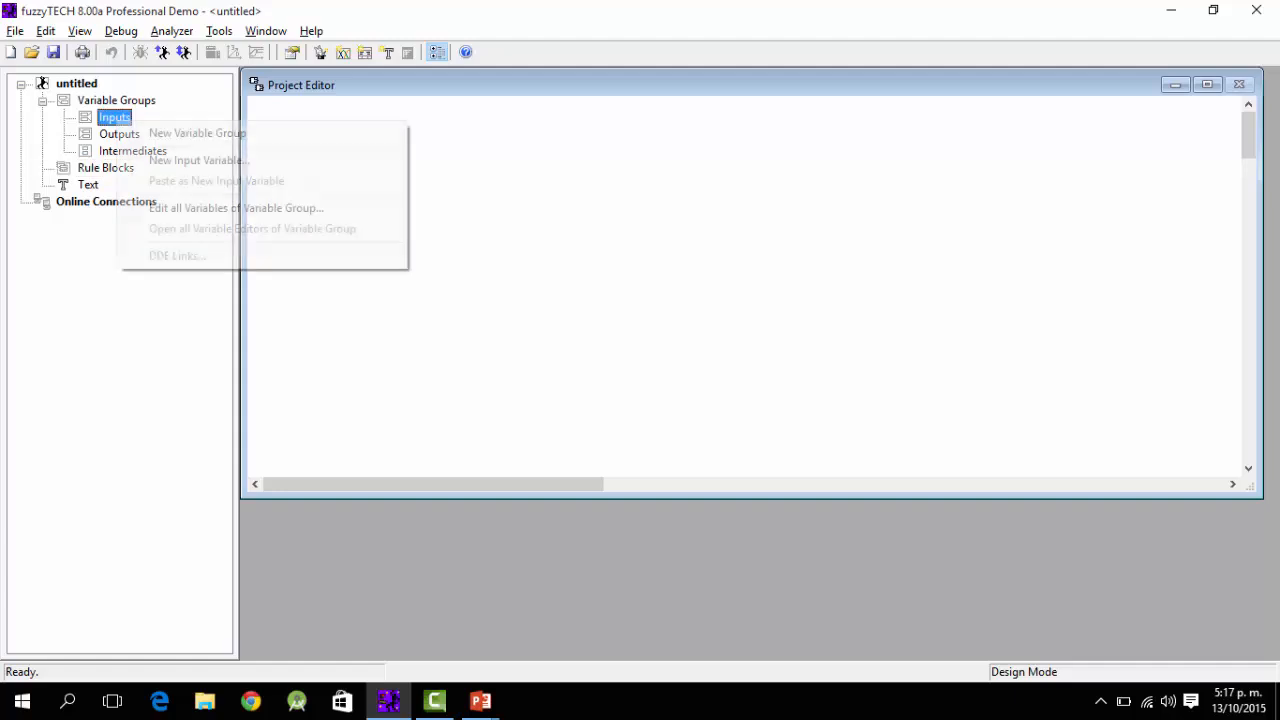
pyautogui.click(199, 160)
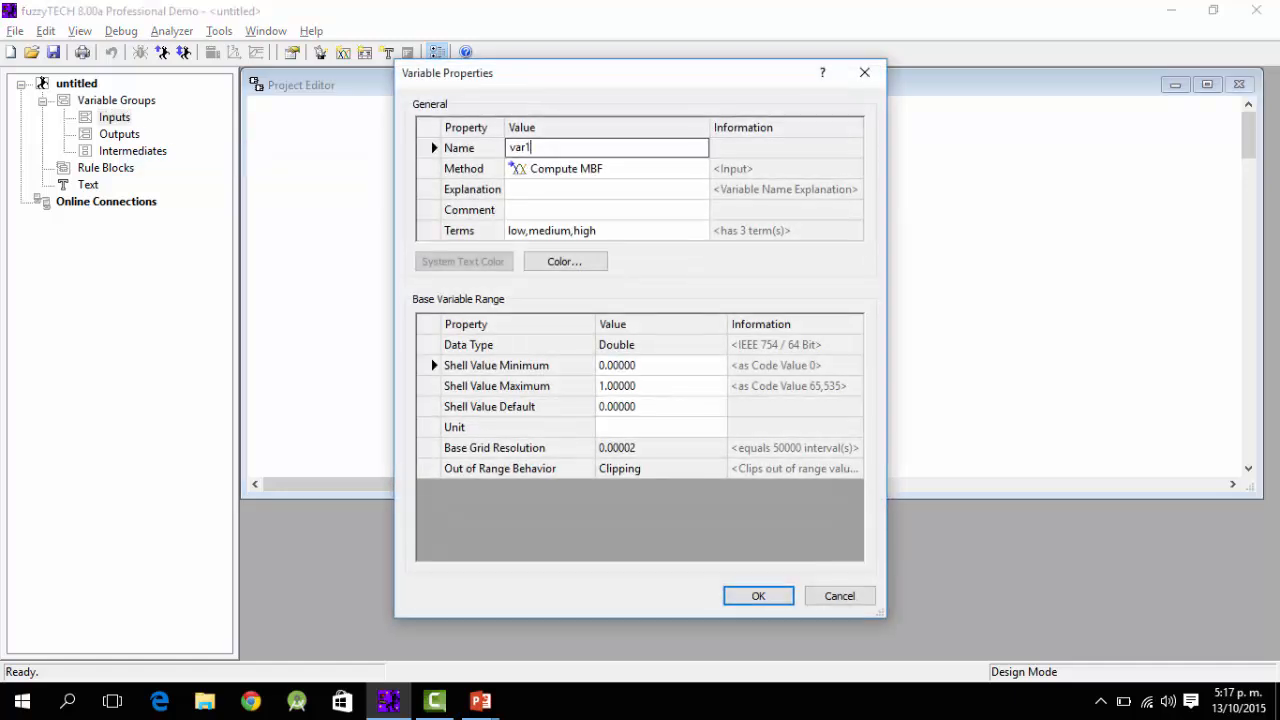
pyautogui.hotkey('shift', 'Home')
pyautogui.press('BackSpace')
pyautogui.write('Tem')
pyautogui.press('BackSpace')
pyautogui.press('BackSpace')
pyautogui.write('empr')
pyautogui.press('BackSpace')
pyautogui.write('eratura')
# Step: Rename Temperatura's three default terms low, medium and high as MUY_BAJA, BAJA and NORMAL
pyautogui.doubleClick(606, 231)
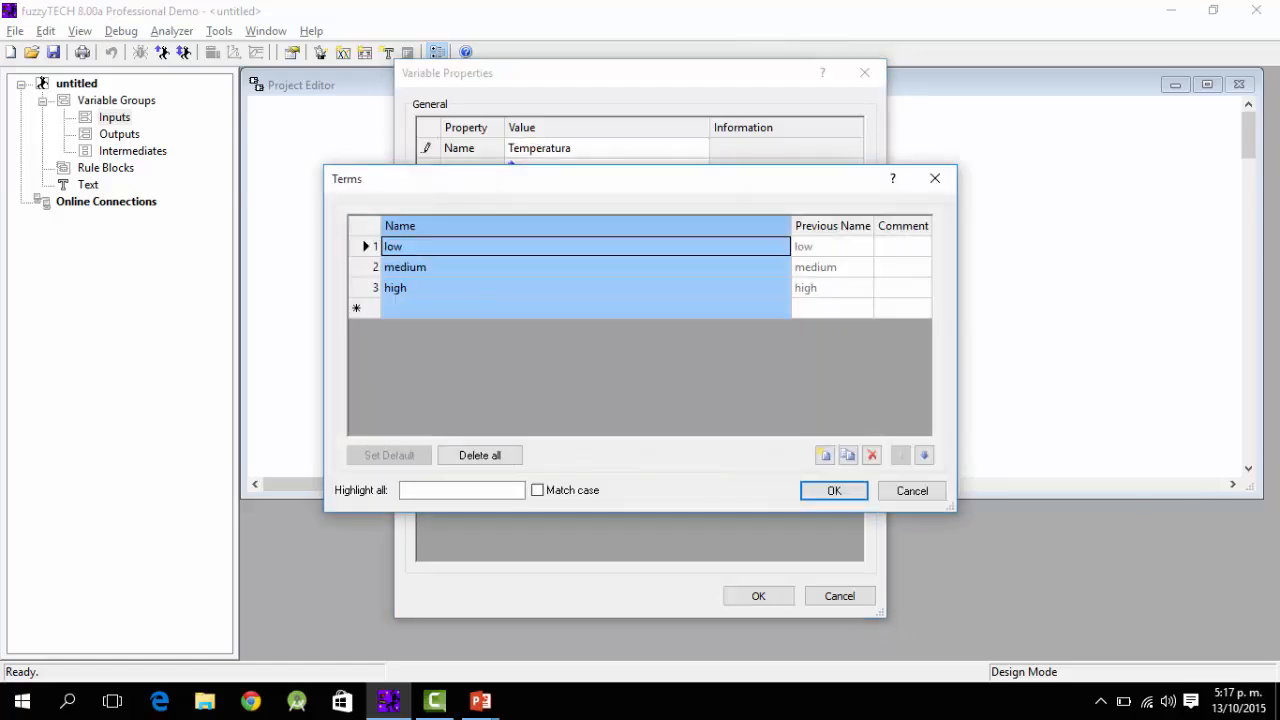
pyautogui.click(404, 246)
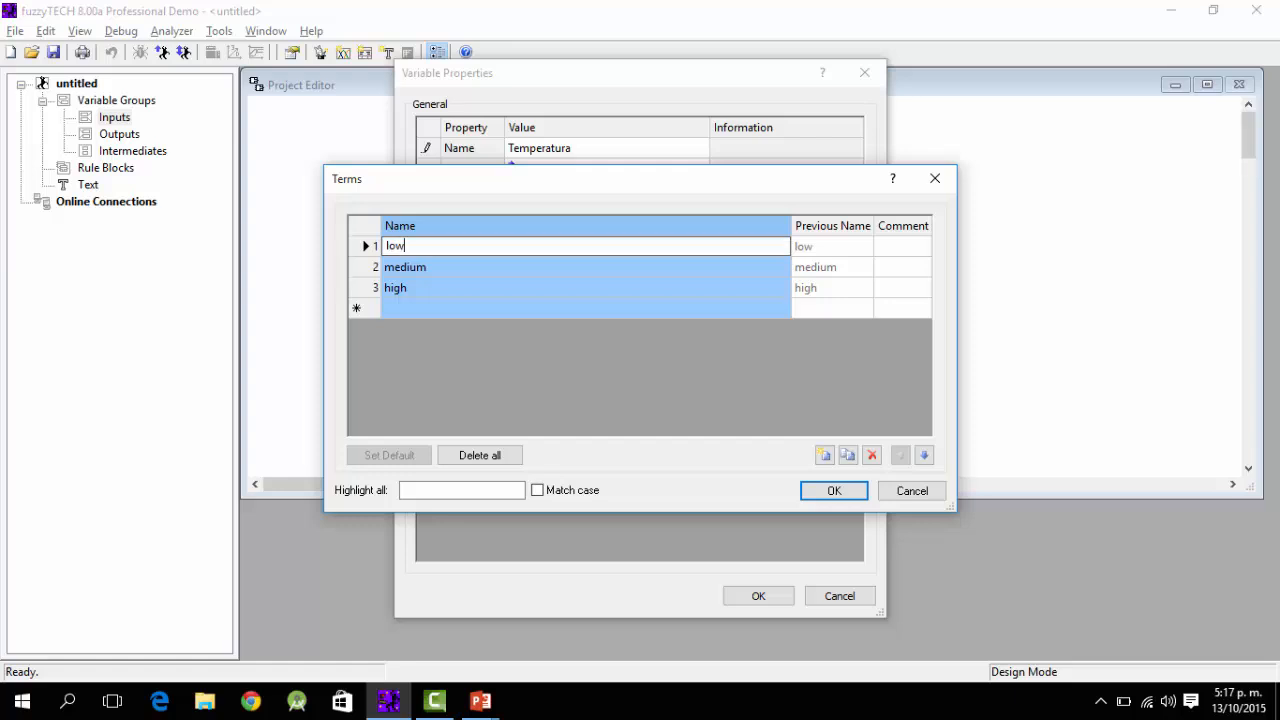
pyautogui.doubleClick(397, 246)
pyautogui.write('MUY_BAJA')
pyautogui.press('Return')
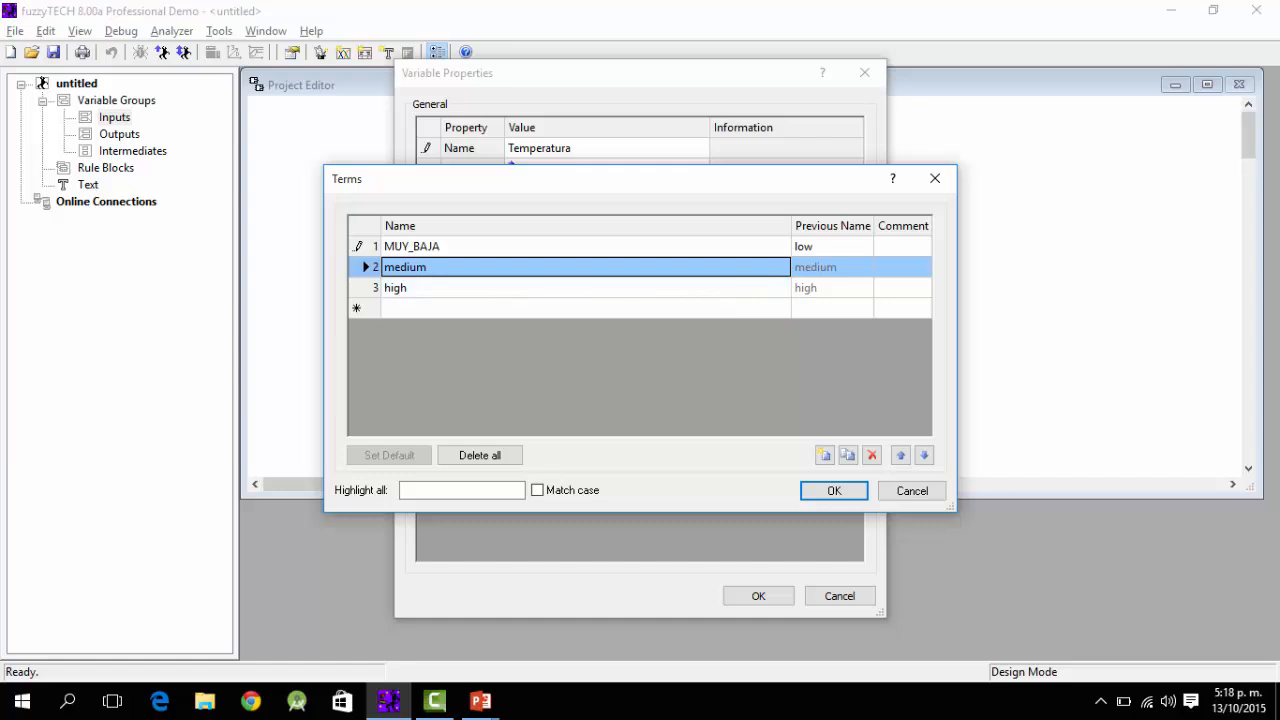
pyautogui.write('BAJA')
pyautogui.press('Return')
pyautogui.write('NORMAL')
pyautogui.press('Return')
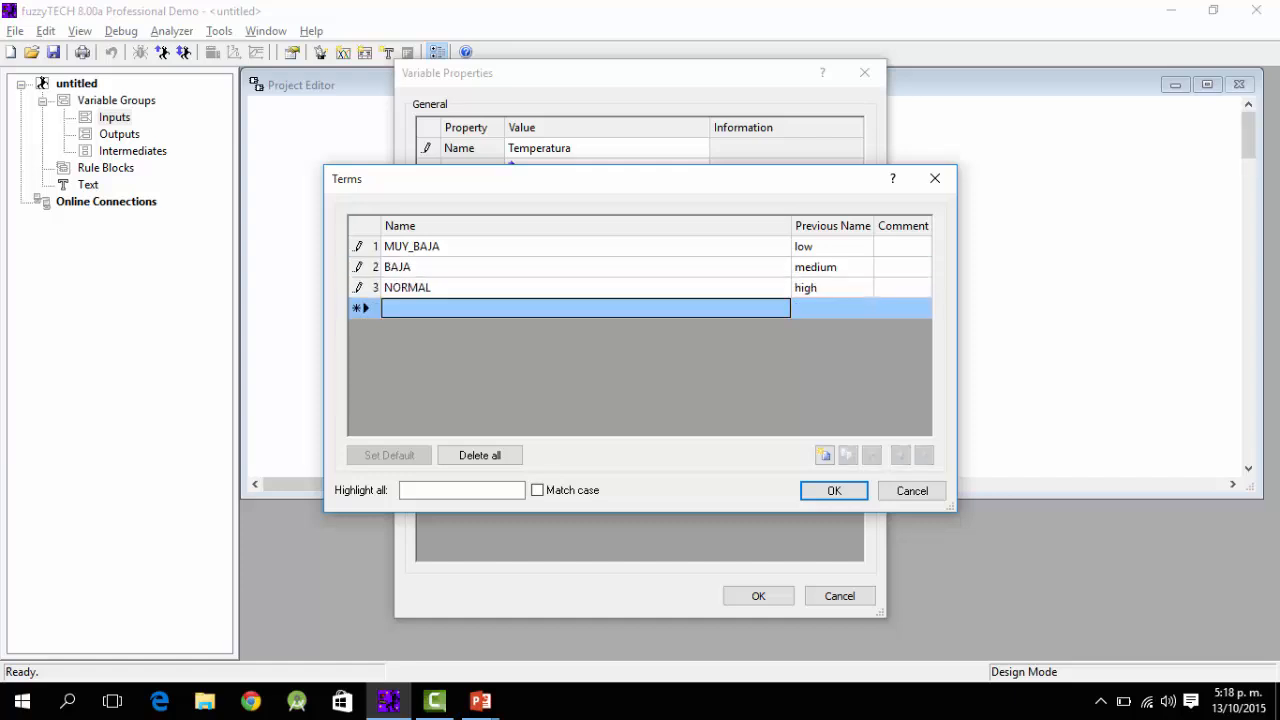
# Step: Add the terms ALTA and MUY_ALTA to Temperatura and accept the term list
pyautogui.write('ALATA')
pyautogui.press('BackSpace')
pyautogui.press('BackSpace')
pyautogui.press('BackSpace')
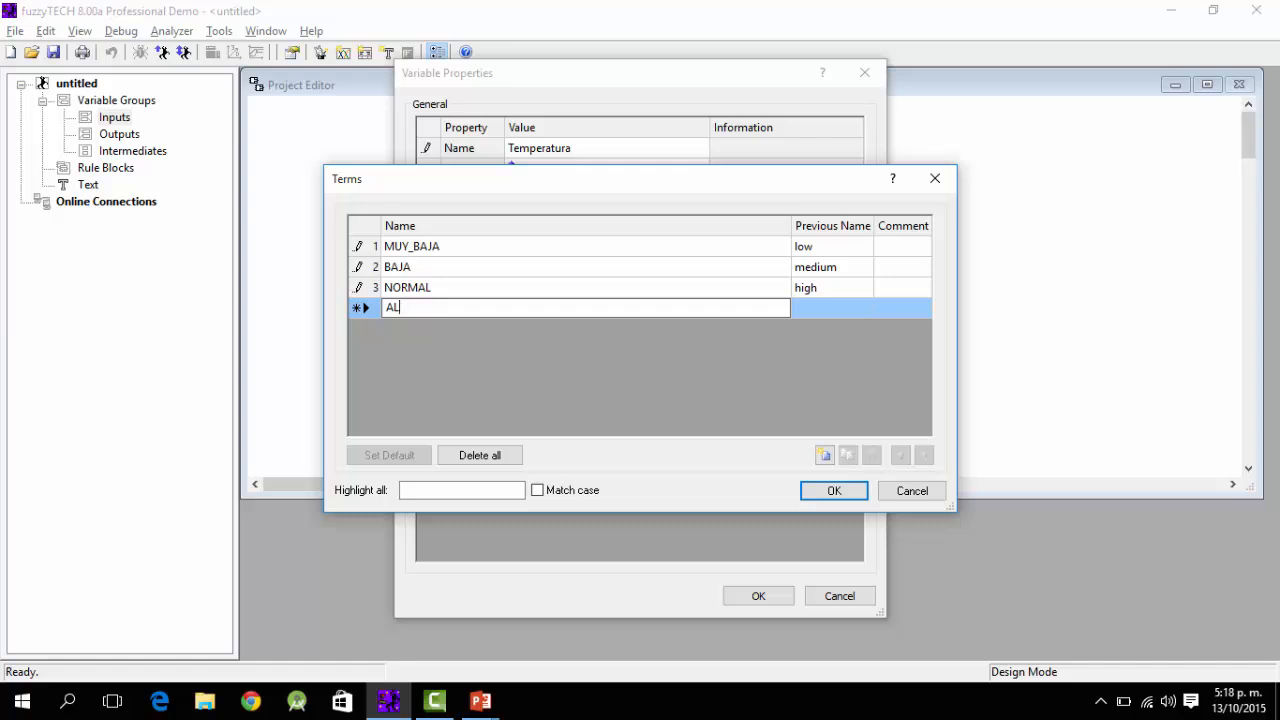
pyautogui.write('TA')
pyautogui.press('Return')
pyautogui.write('MUY_ALTA')
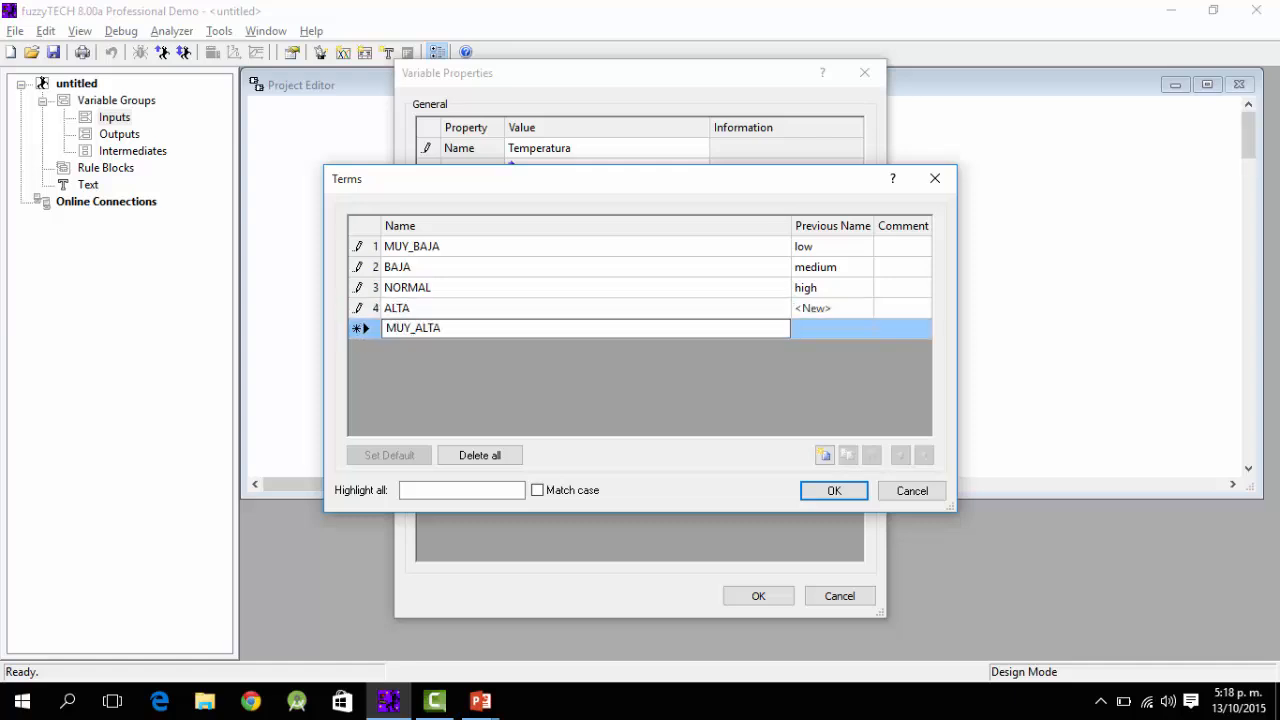
pyautogui.press('Return')
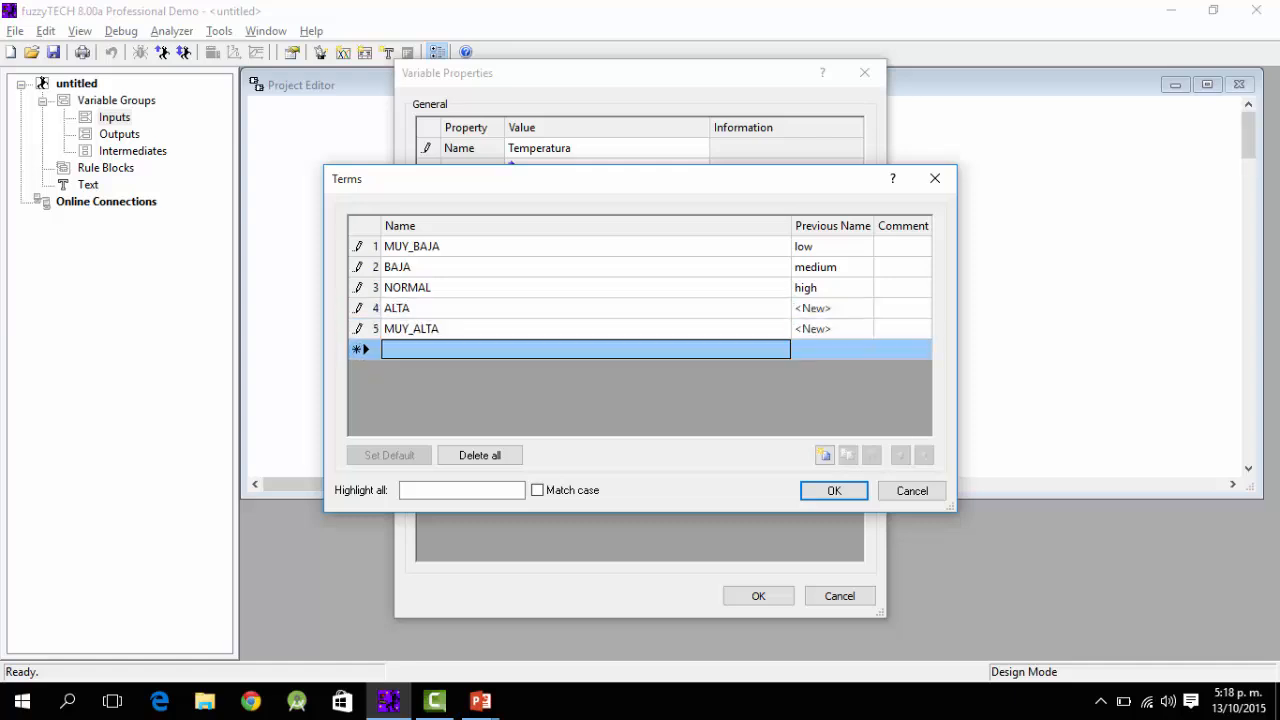
pyautogui.press('Return')
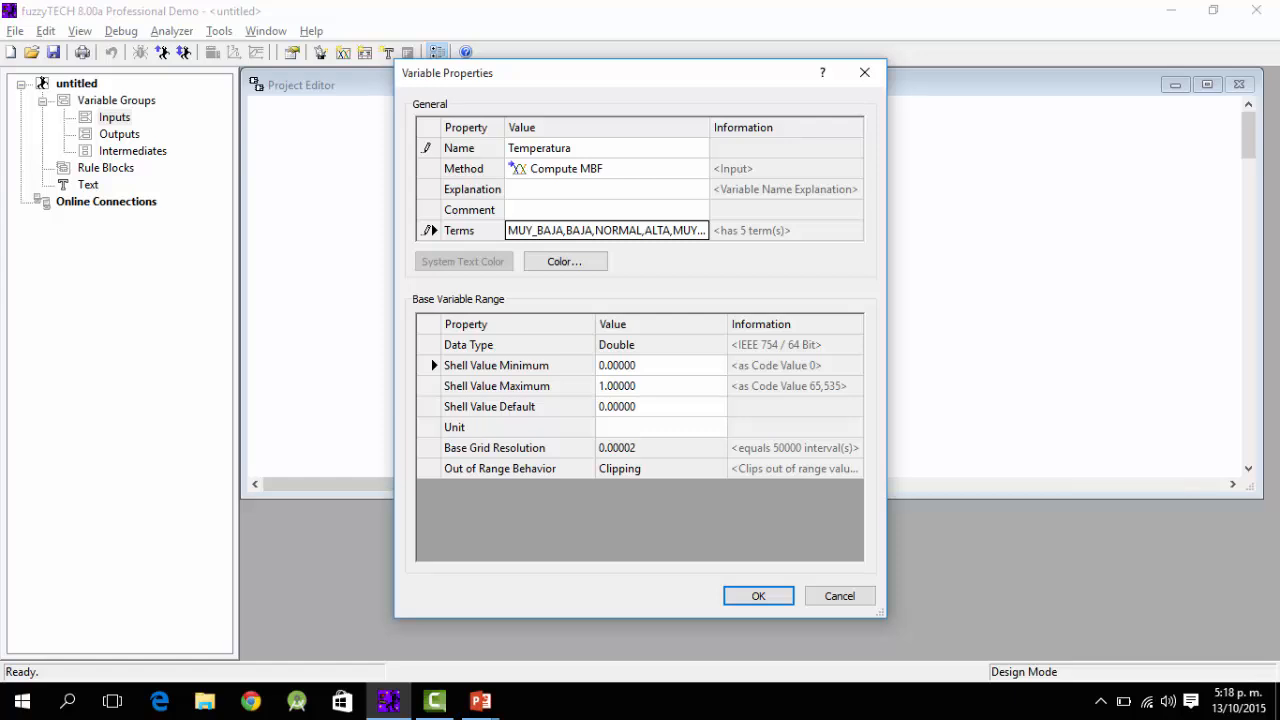
# Step: Set Temperatura's shell value range from 0 to 40, accept the variable and expand its terms in the project tree
pyautogui.doubleClick(650, 366)
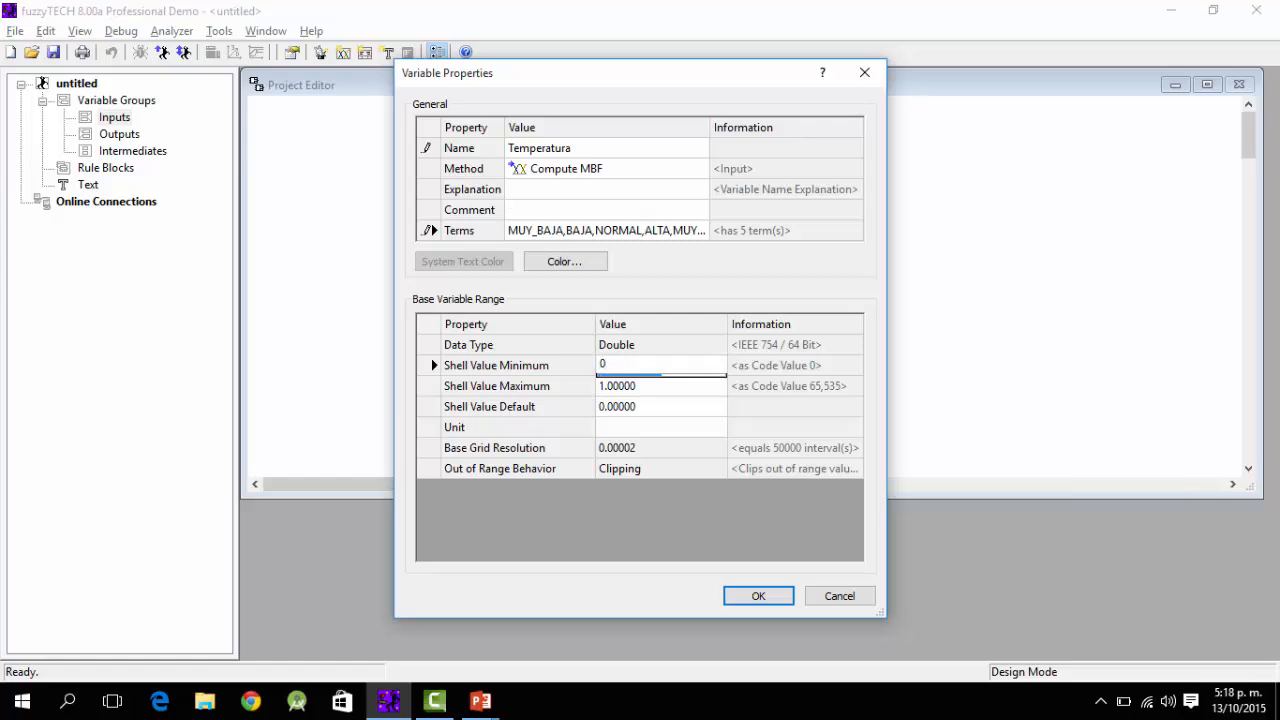
pyautogui.press('Return')
pyautogui.press('BackSpace')
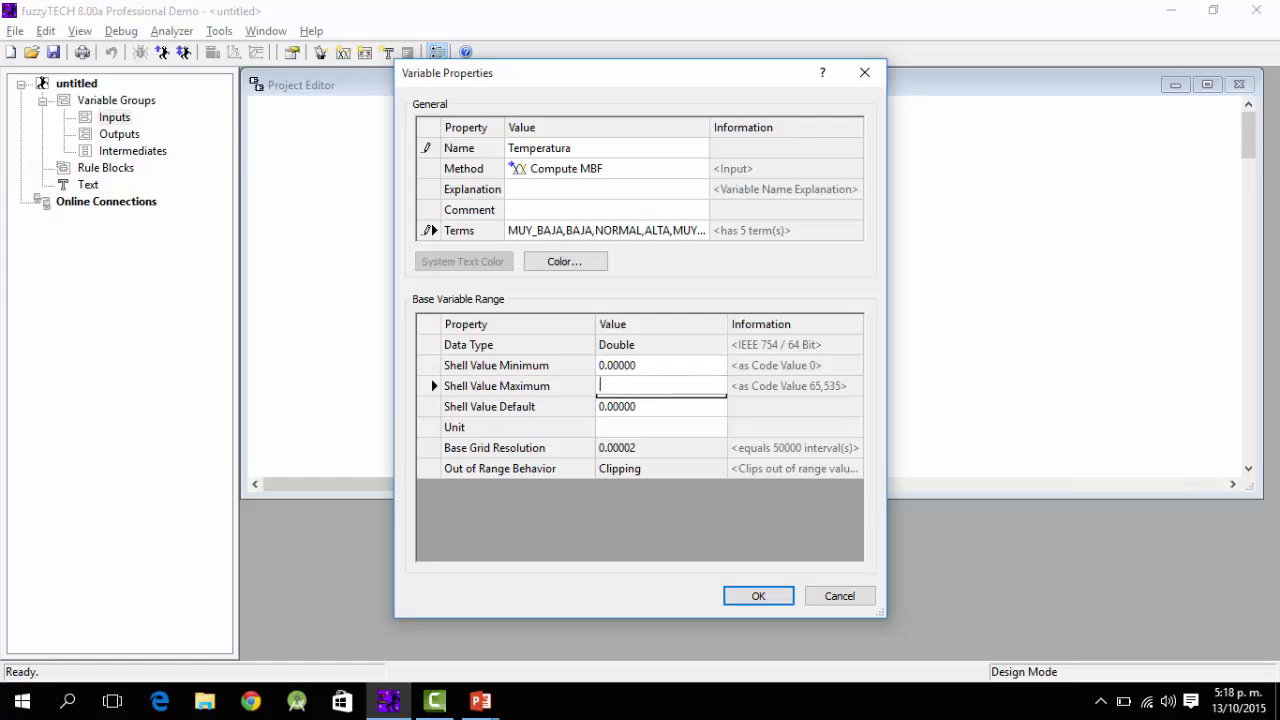
pyautogui.write('40')
pyautogui.press('Return')
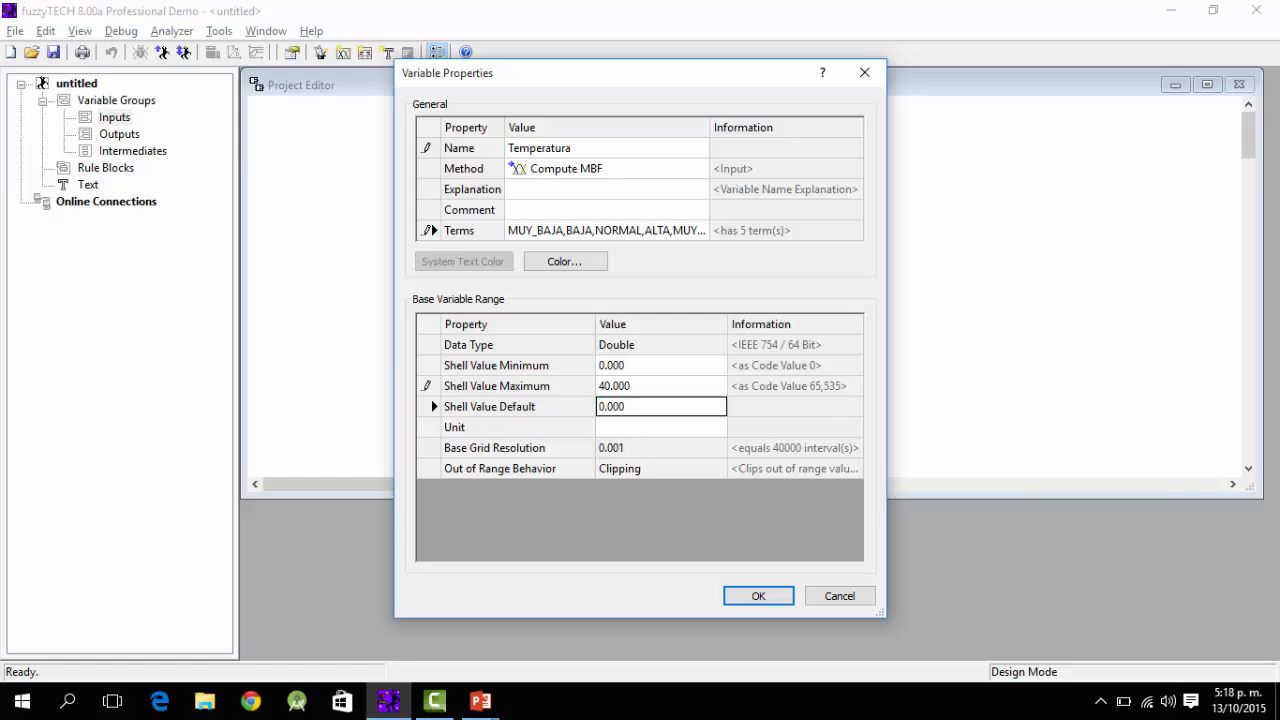
pyautogui.press('Return')
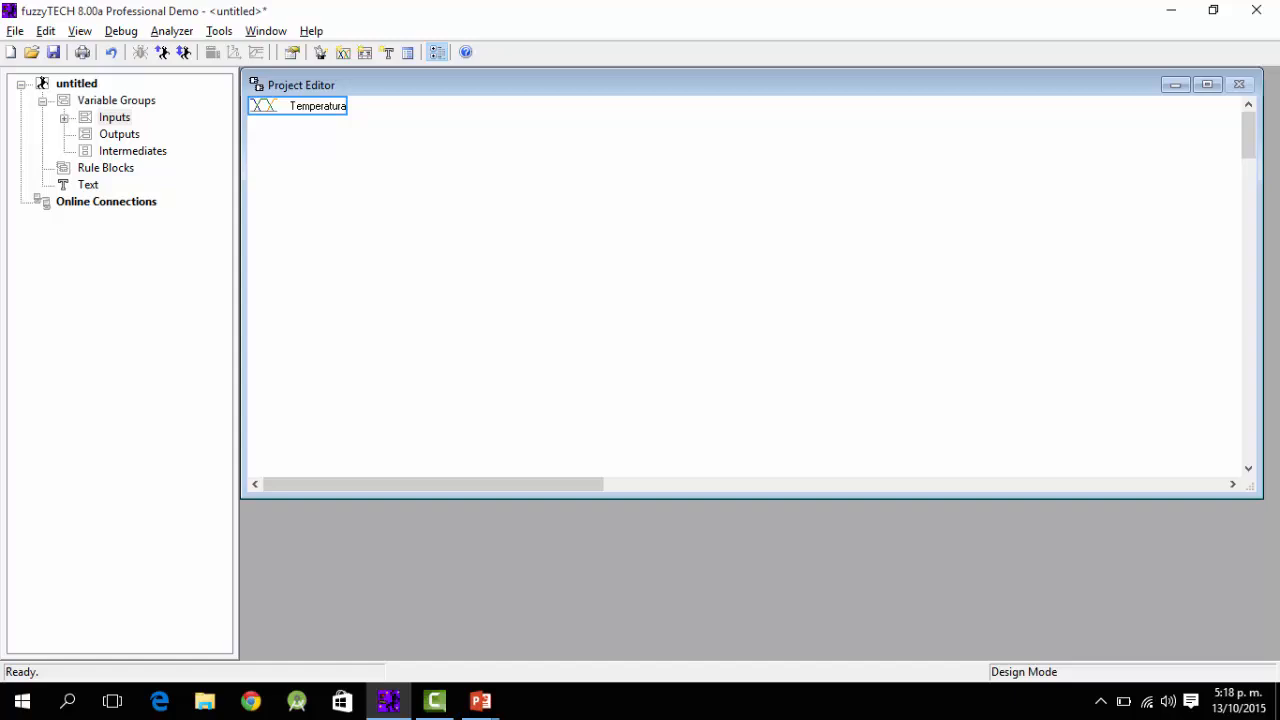
pyautogui.click(64, 118)
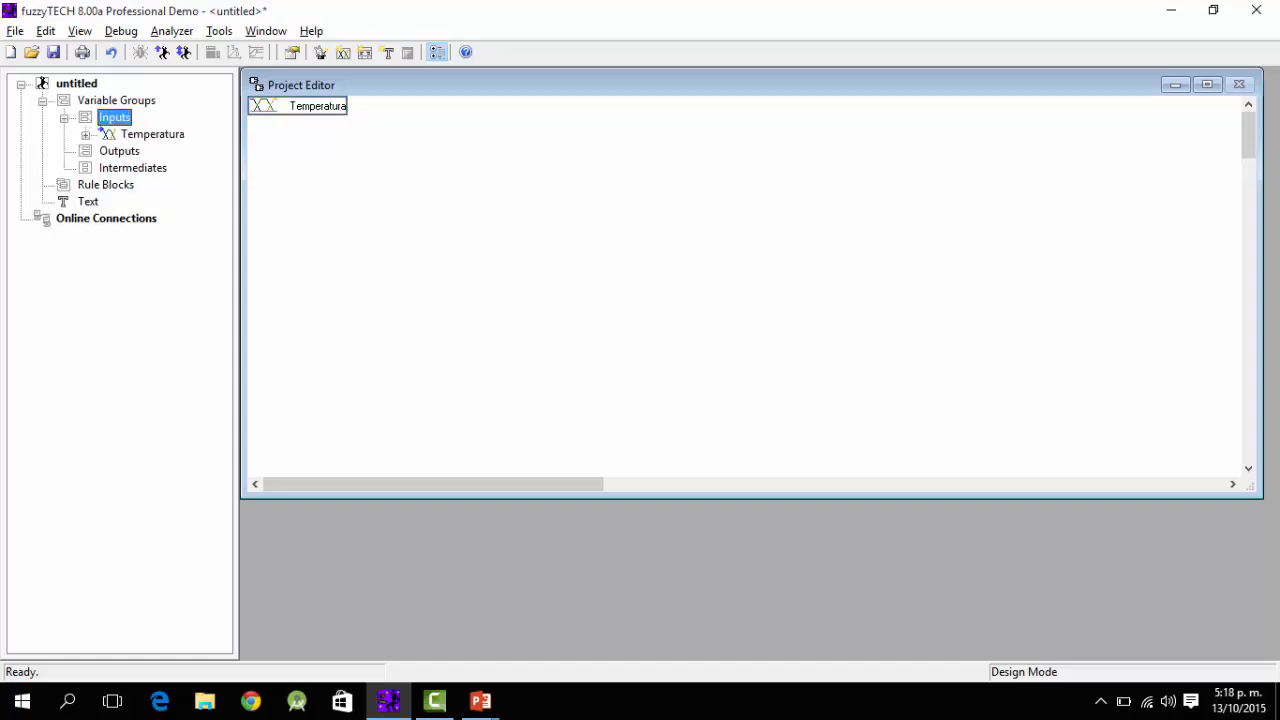
pyautogui.click(86, 134)
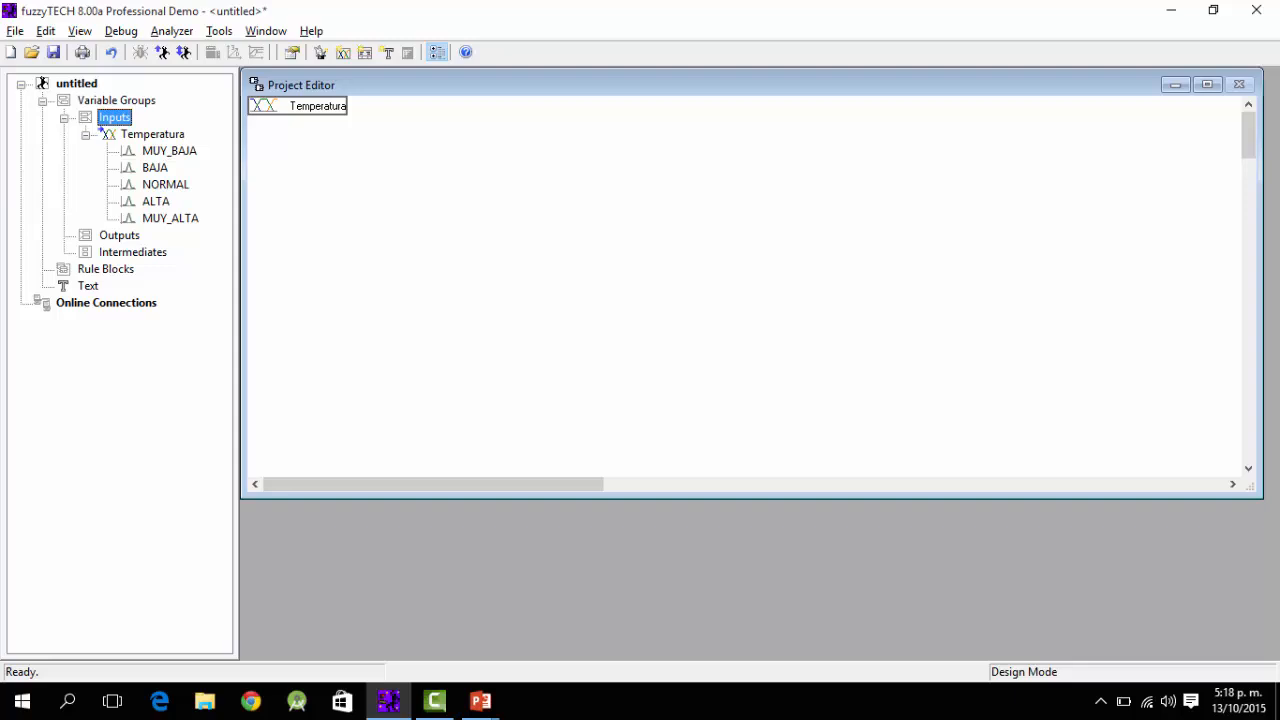
# Step: Create a second input variable in the Inputs group and name it Humedad
pyautogui.rightClick(101, 127)
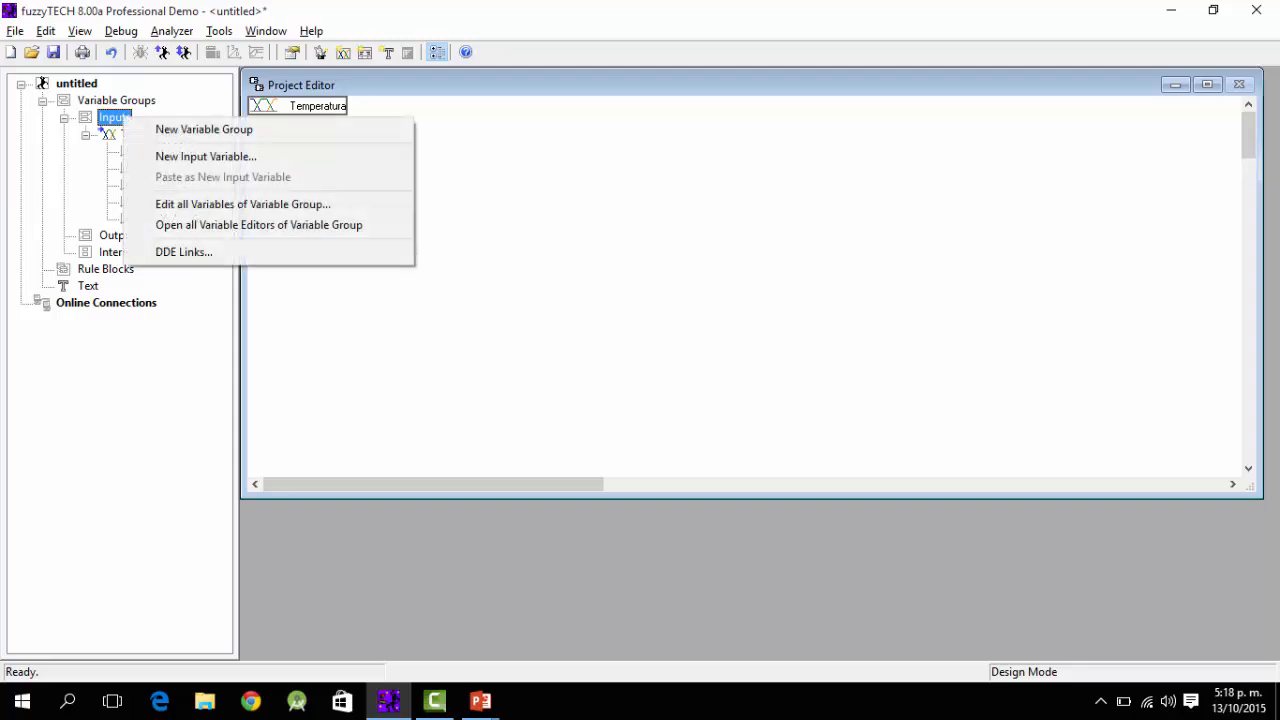
pyautogui.rightClick(110, 101)
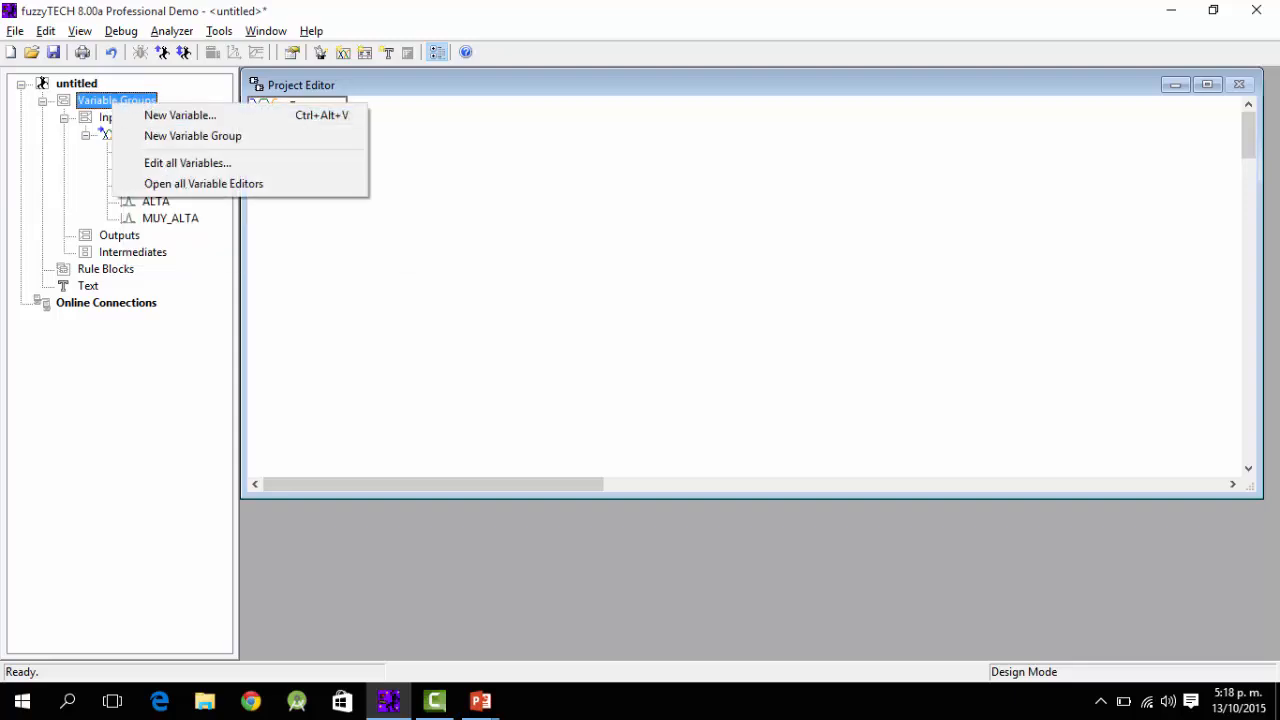
pyautogui.rightClick(106, 119)
pyautogui.click(180, 157)
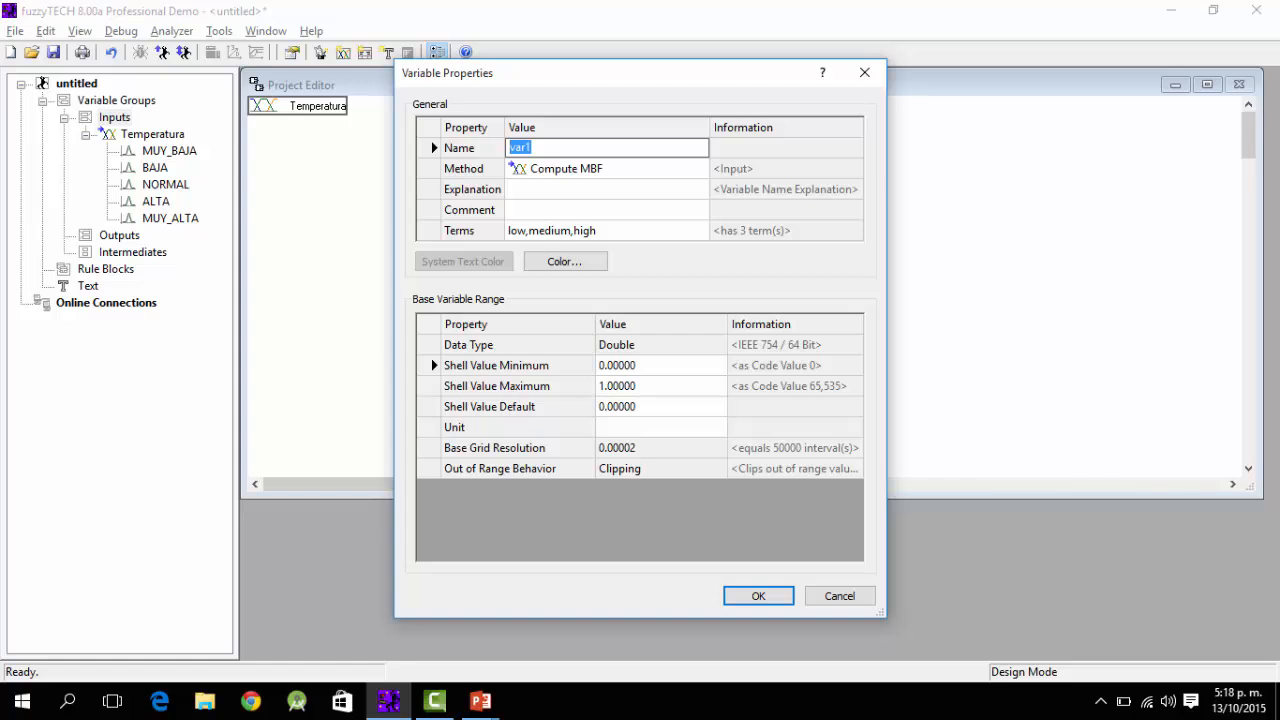
pyautogui.write('hume')
pyautogui.hotkey('shift', 'Home')
pyautogui.write('H')
pyautogui.press('BackSpace')
pyautogui.write('Humedad')
# Step: Rename Humedad's three default terms low, medium and high as MUY_BAJA, BAJA and NORMAL
pyautogui.doubleClick(590, 231)
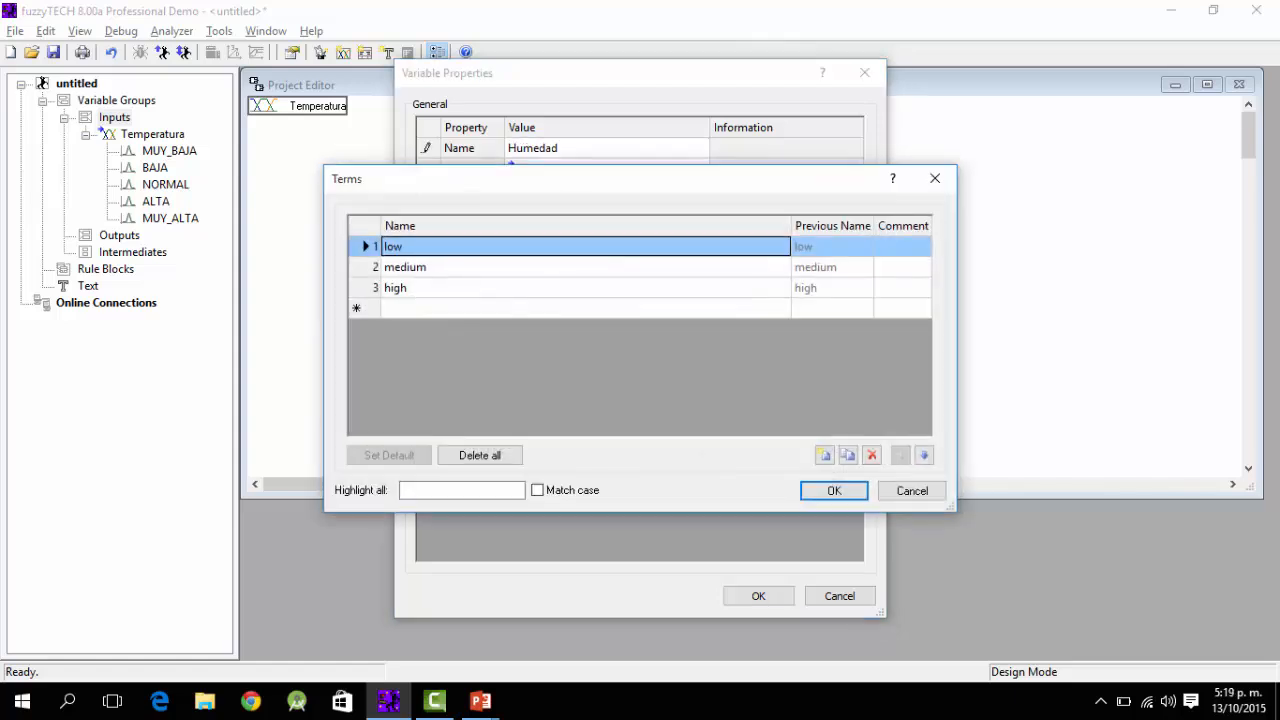
pyautogui.click(397, 246)
pyautogui.doubleClick(394, 246)
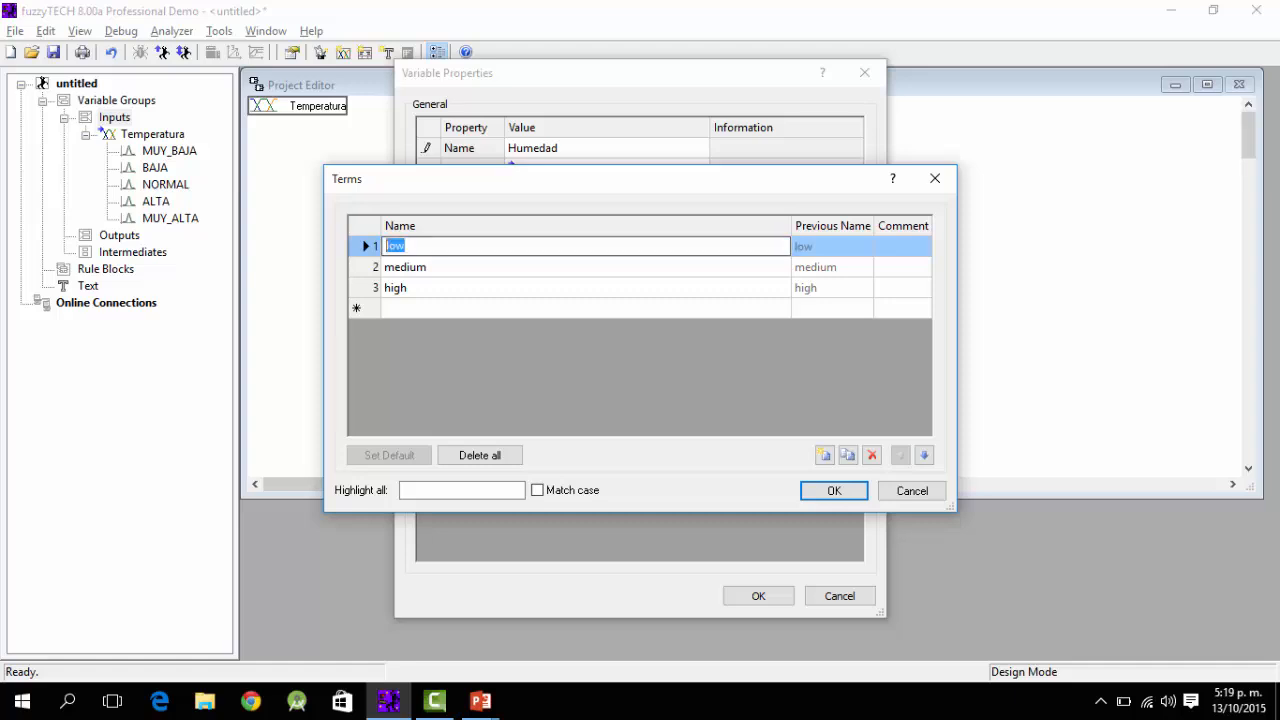
pyautogui.press('BackSpace')
pyautogui.write('MUY_BAJA')
pyautogui.press('Return')
pyautogui.write('BJA')
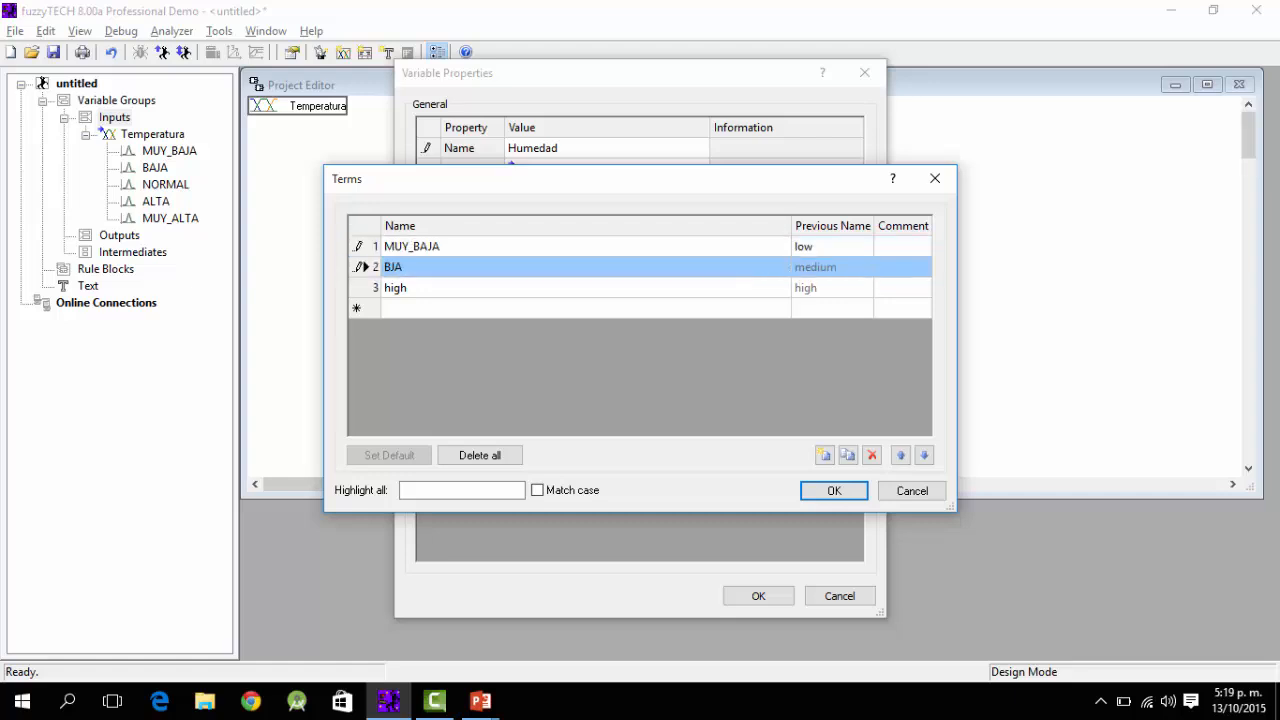
pyautogui.press('Down')
pyautogui.press('Up')
pyautogui.write('BAJA')
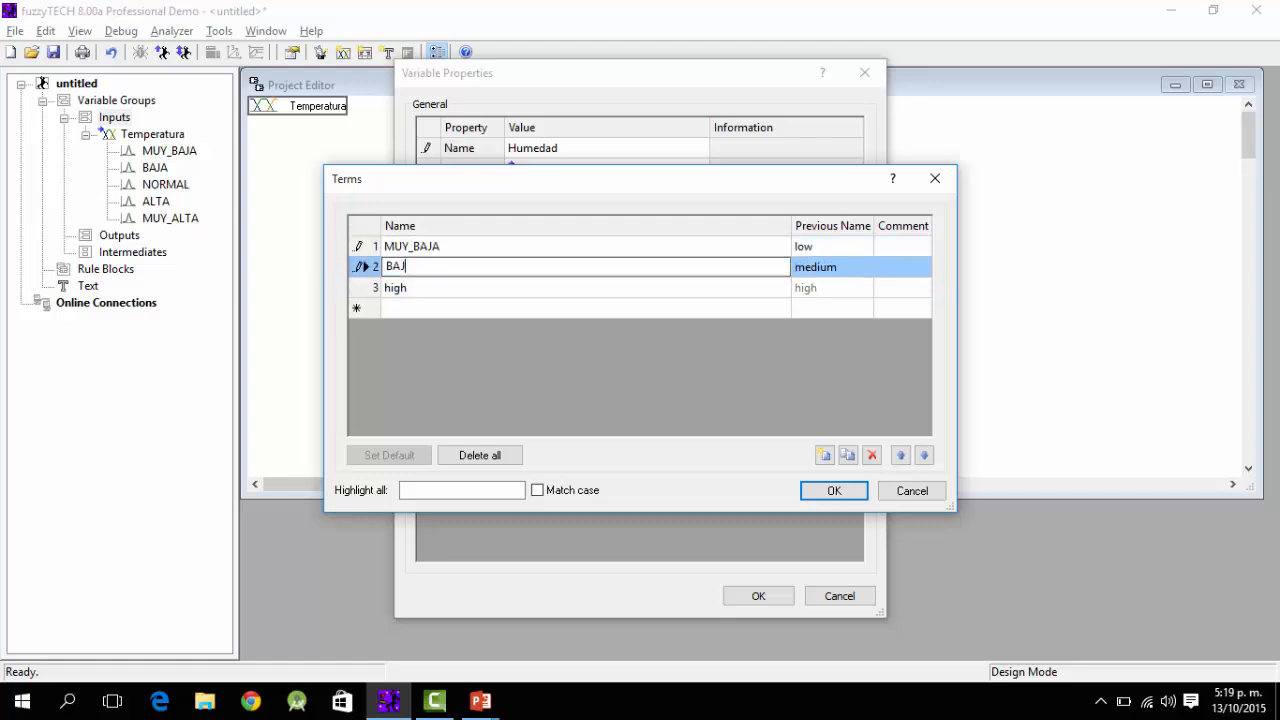
pyautogui.press('Return')
pyautogui.write('NORMAL')
pyautogui.press('Return')
# Step: Add the terms ALTA and MUY_ALTA to Humedad and accept the term list
pyautogui.write('ALTA')
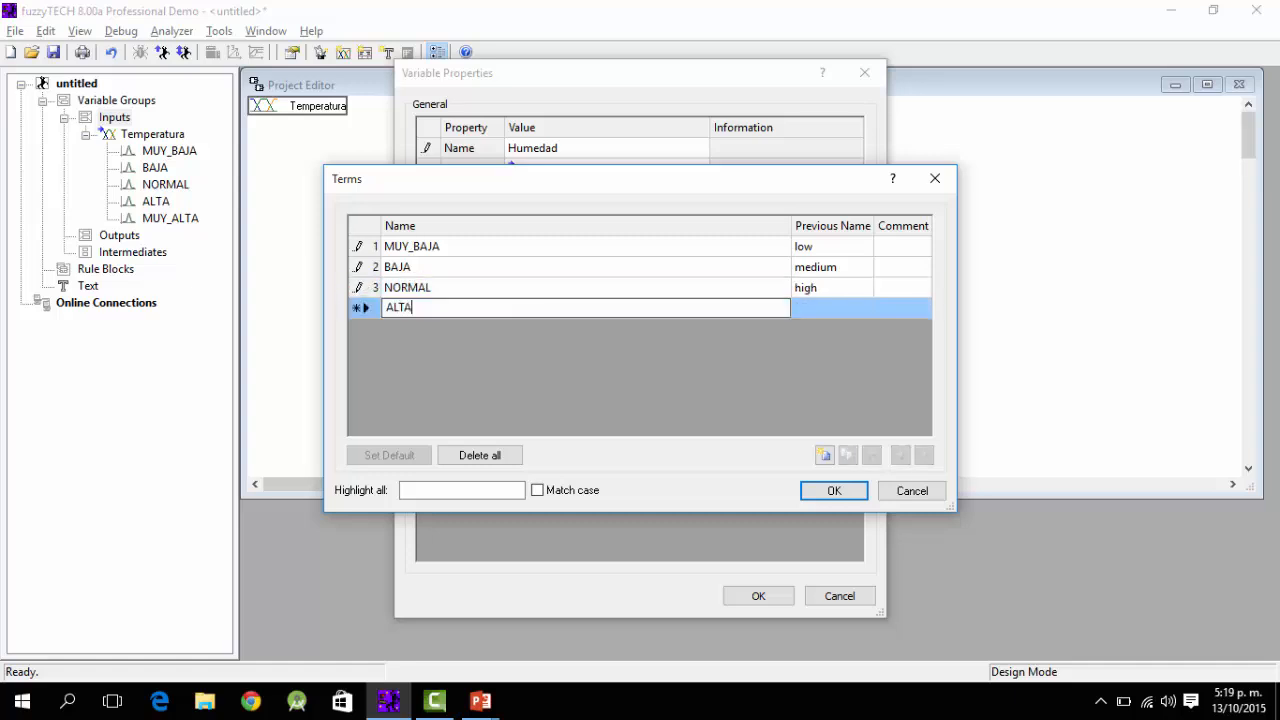
pyautogui.press('Return')
pyautogui.write('MUY_ALTA')
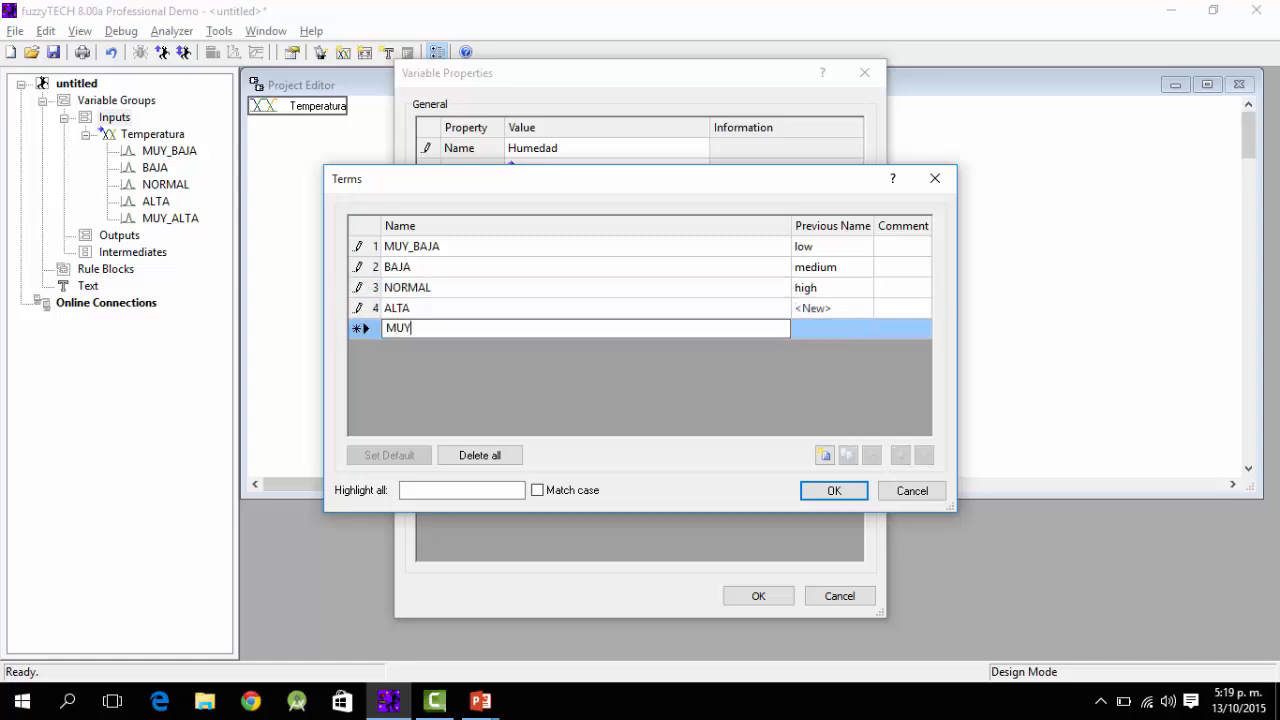
pyautogui.press('Return')
pyautogui.press('Return')
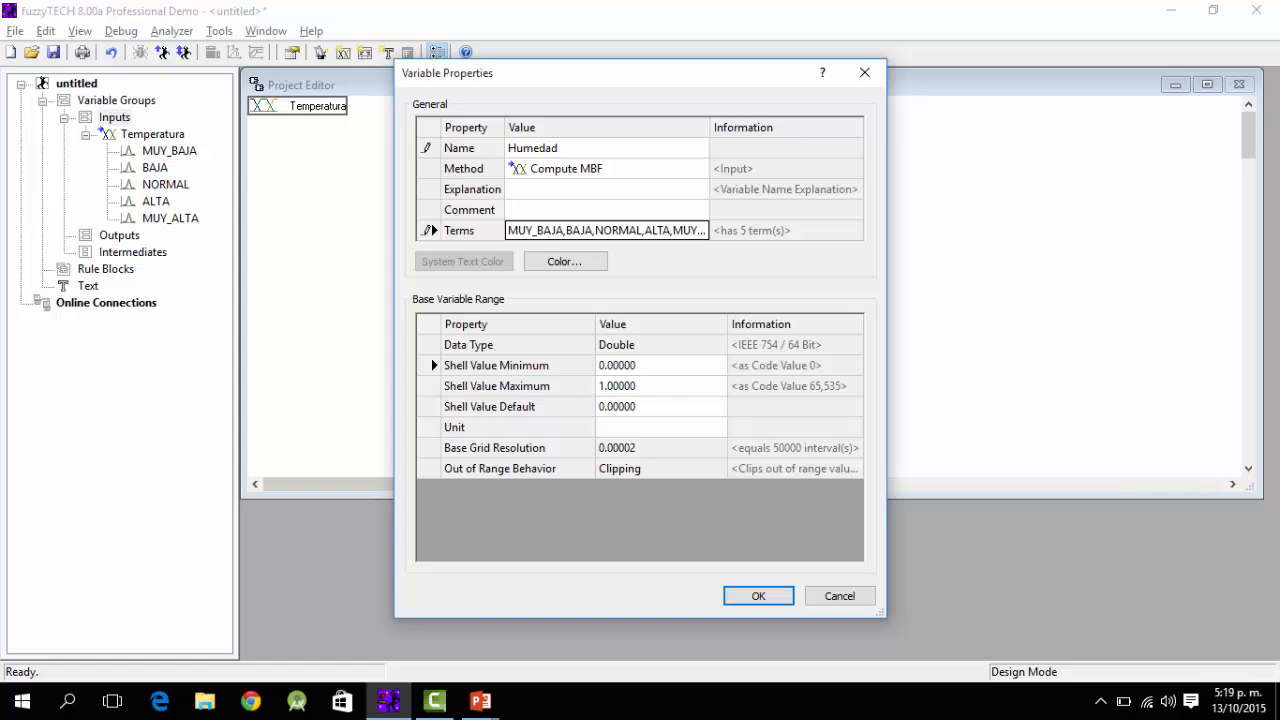
# Step: Set Humedad's shell value range from 0 to 100 and accept the variable
pyautogui.click(431, 358)
pyautogui.write('0')
pyautogui.press('Return')
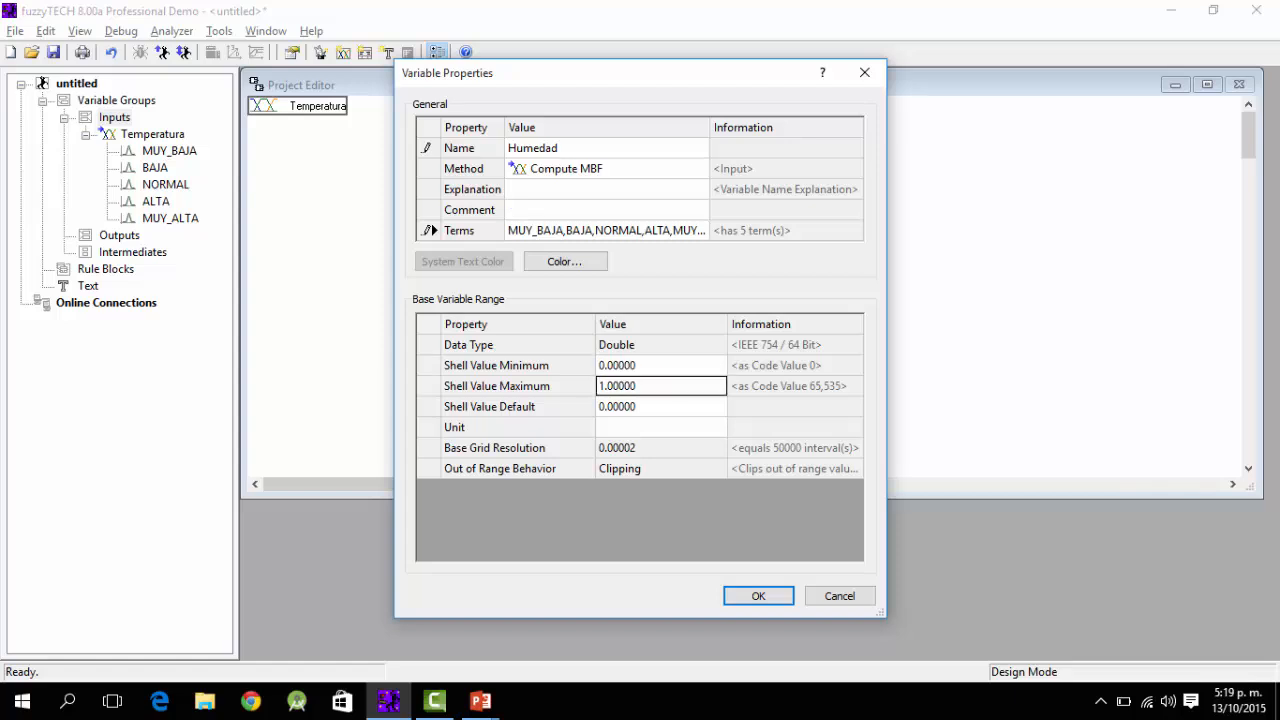
pyautogui.write('100')
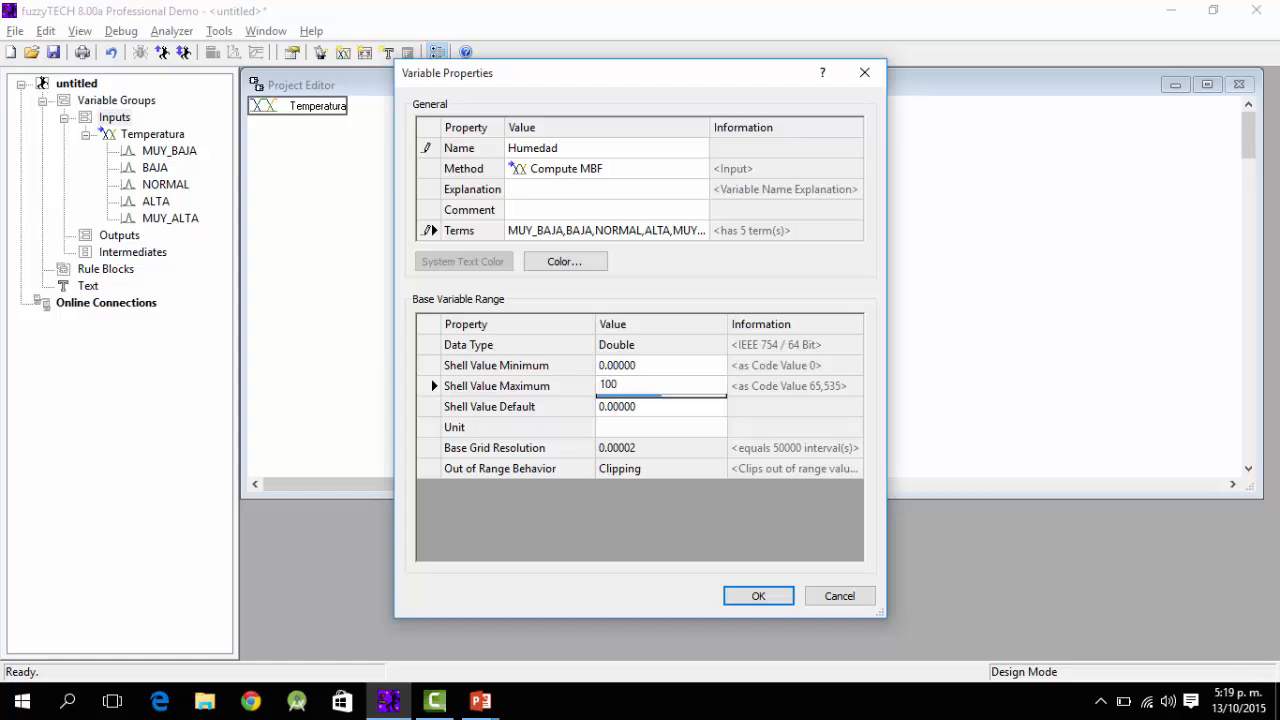
pyautogui.press('Return')
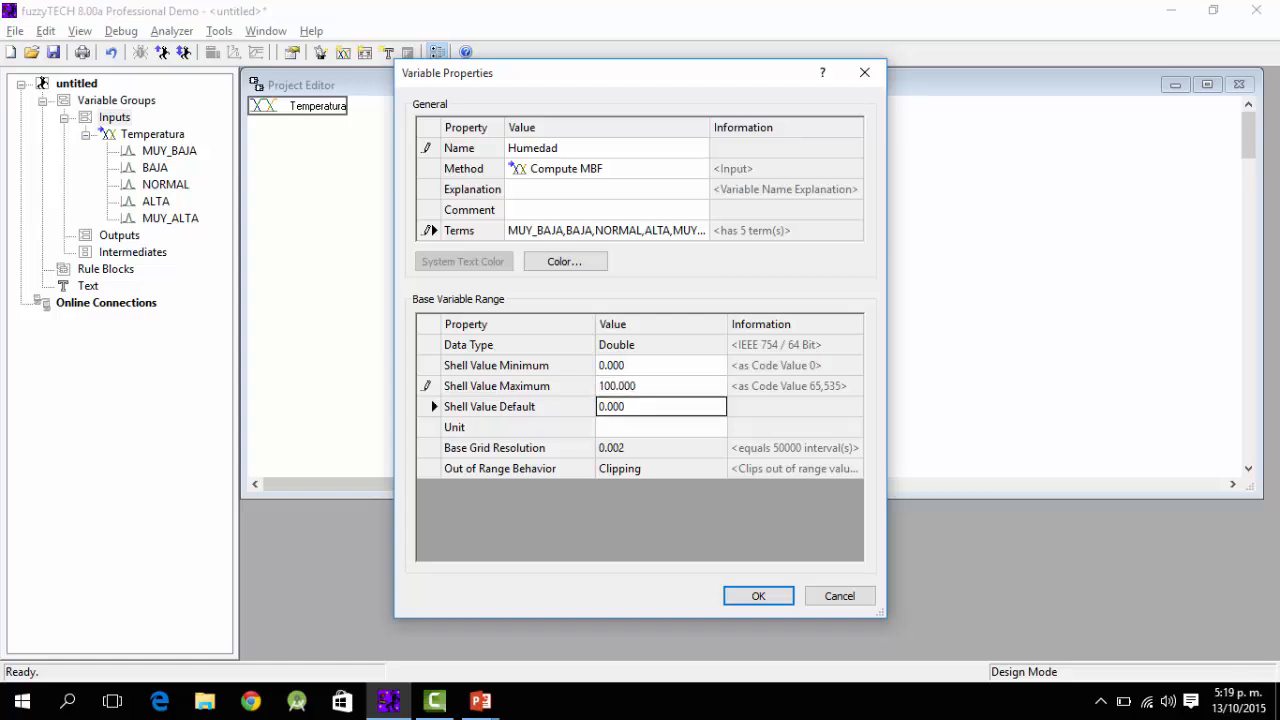
pyautogui.press('Return')
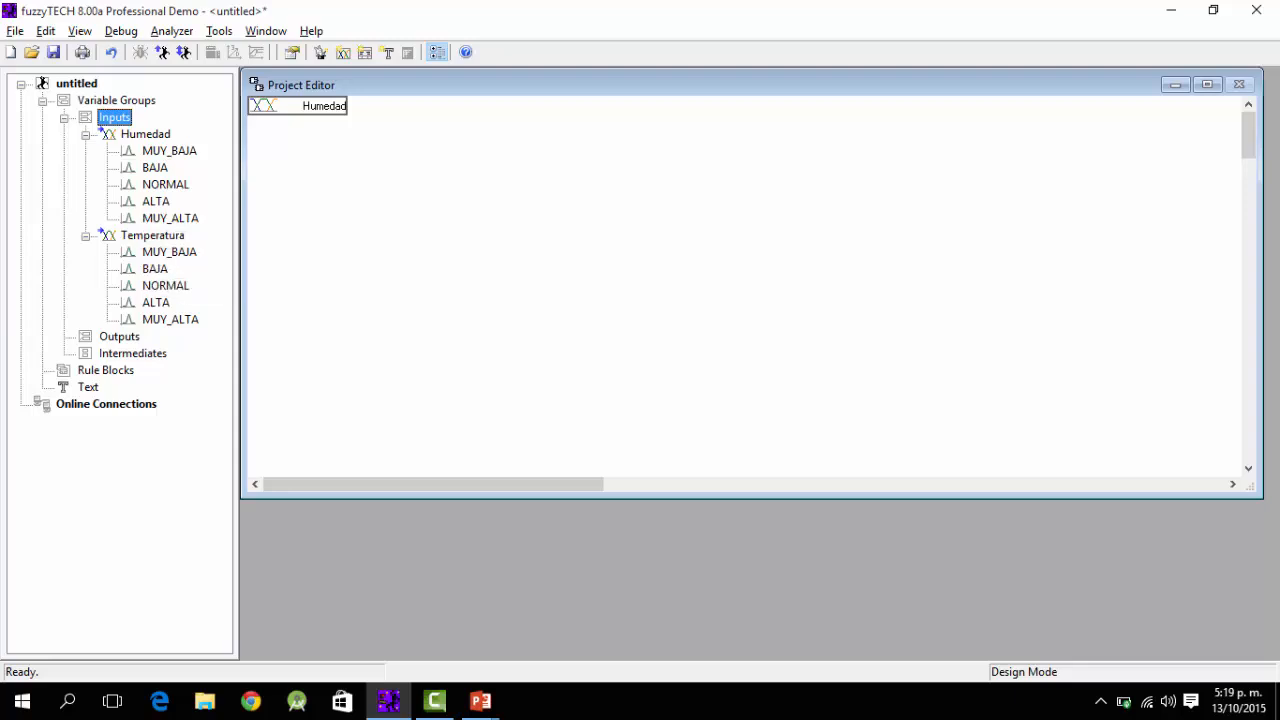
pyautogui.press('XF86MonBrightnessUp')
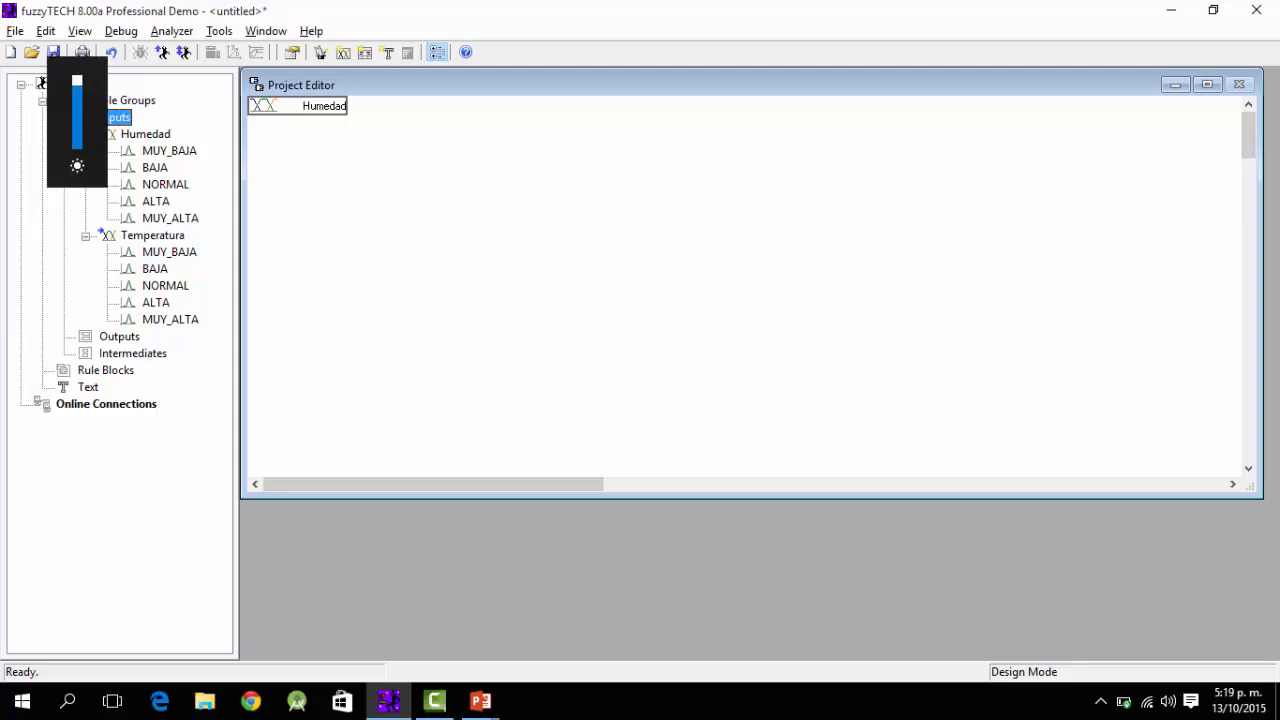
# Step: Create a new output variable in the Outputs group and name it VARIACION_TEMPERATURA
pyautogui.click(119, 337)
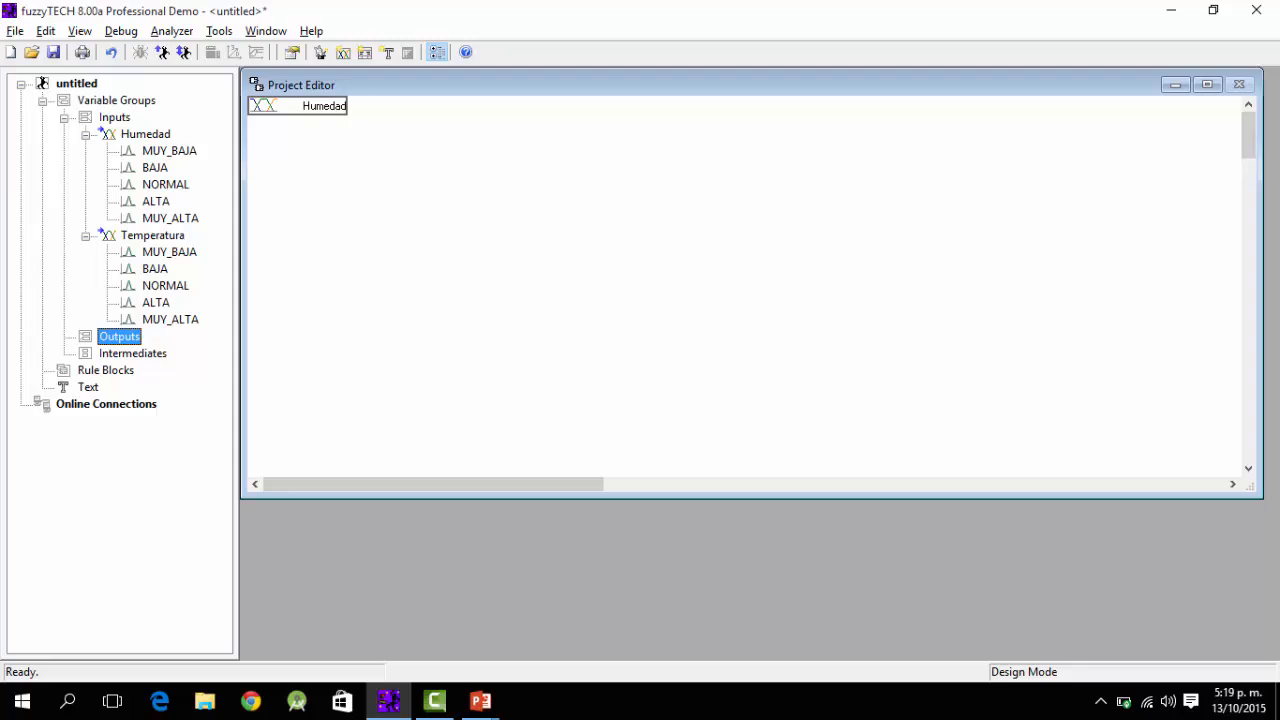
pyautogui.rightClick(113, 334)
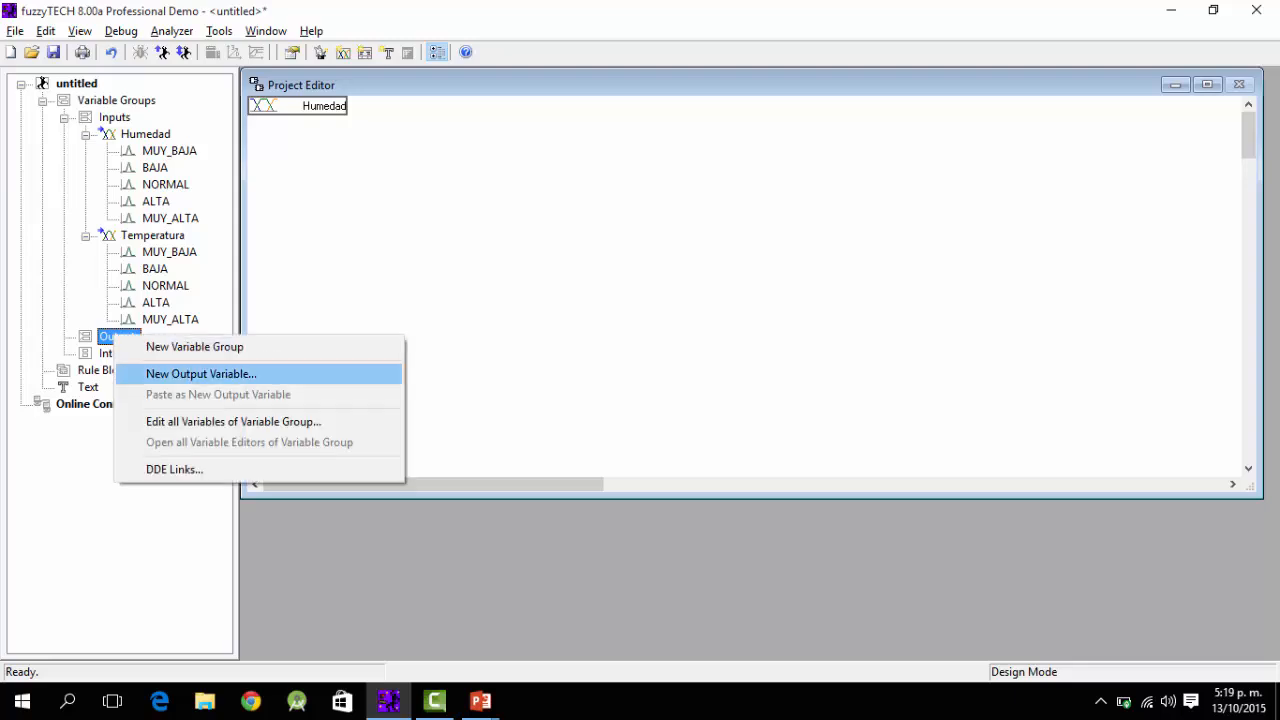
pyautogui.click(200, 375)
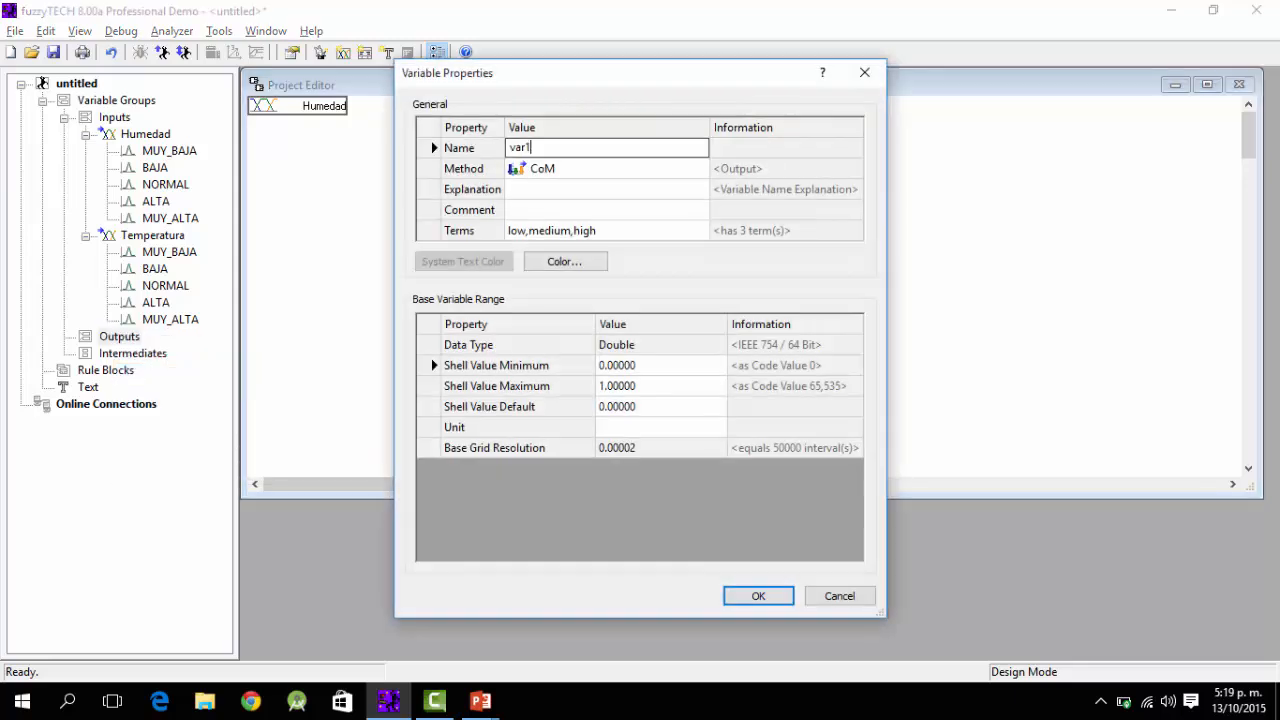
pyautogui.write('VARIACION_')
pyautogui.write('TEMP')
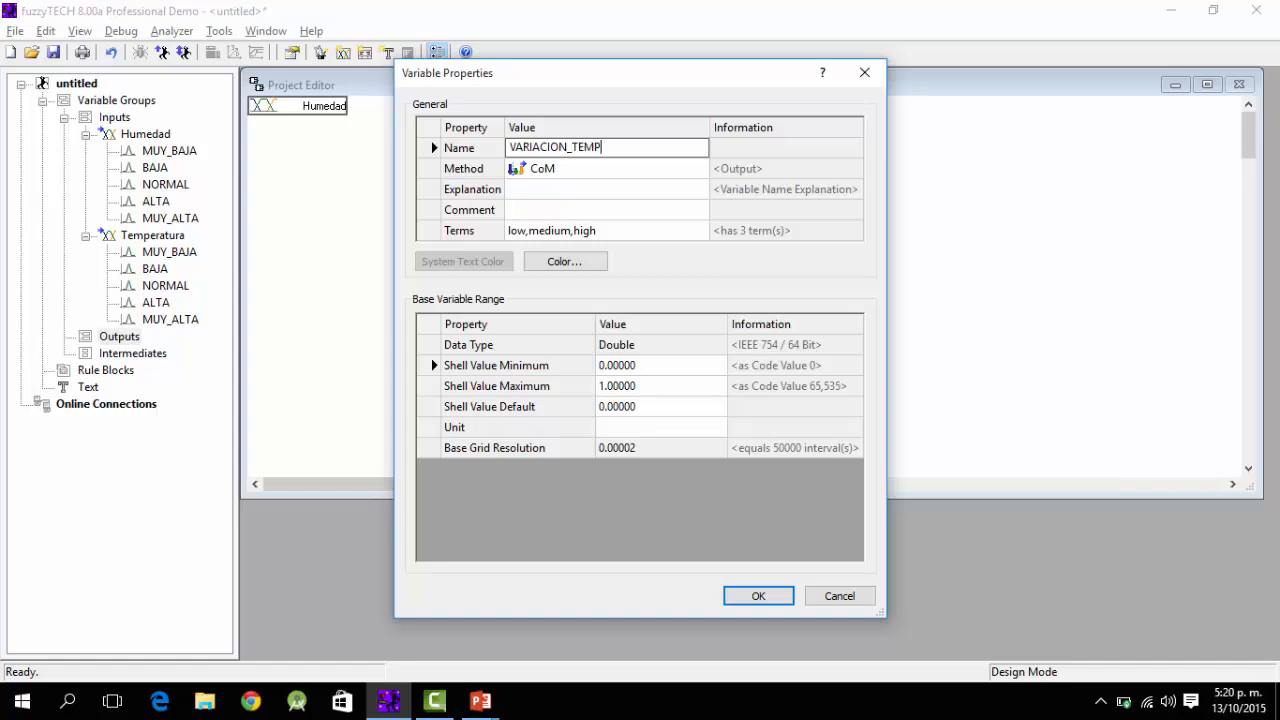
pyautogui.write('ERATURA')
# Step: Open the term list of VARIACION_TEMPERATURA and rename the term low as BAJADA_GRANDE
pyautogui.doubleClick(606, 231)
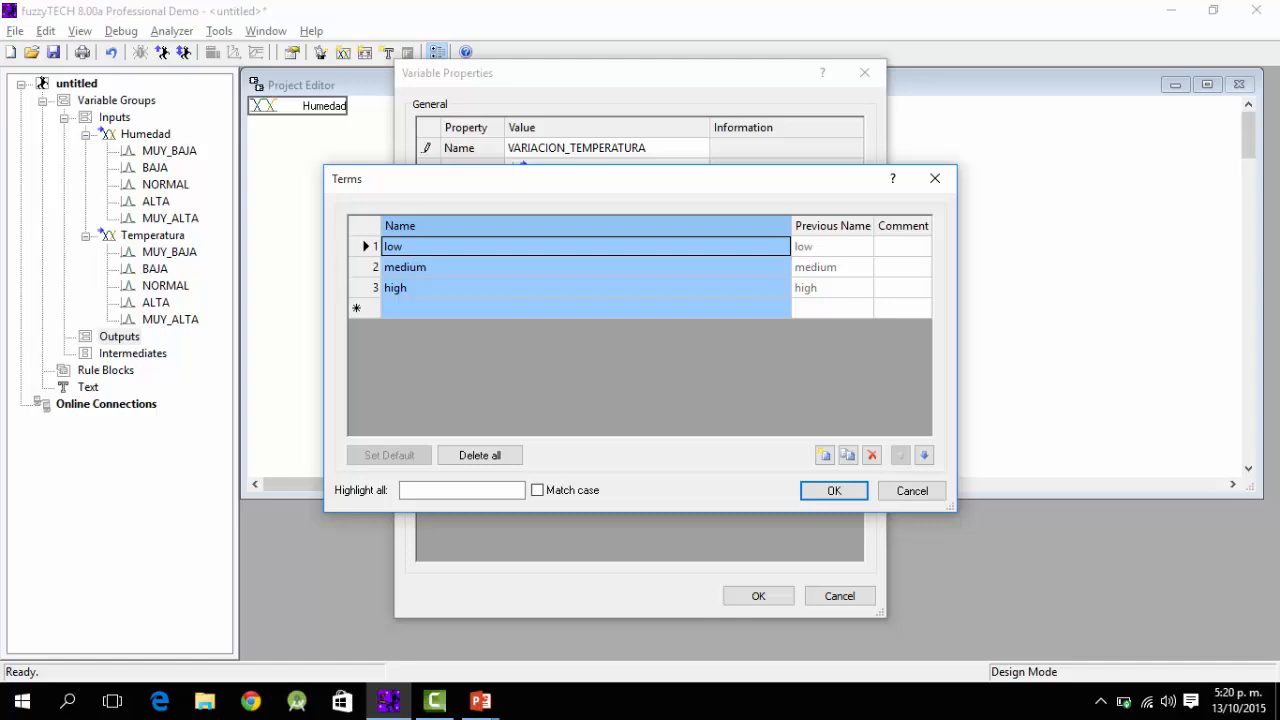
pyautogui.doubleClick(585, 246)
pyautogui.hotkey('ctrl', 'a')
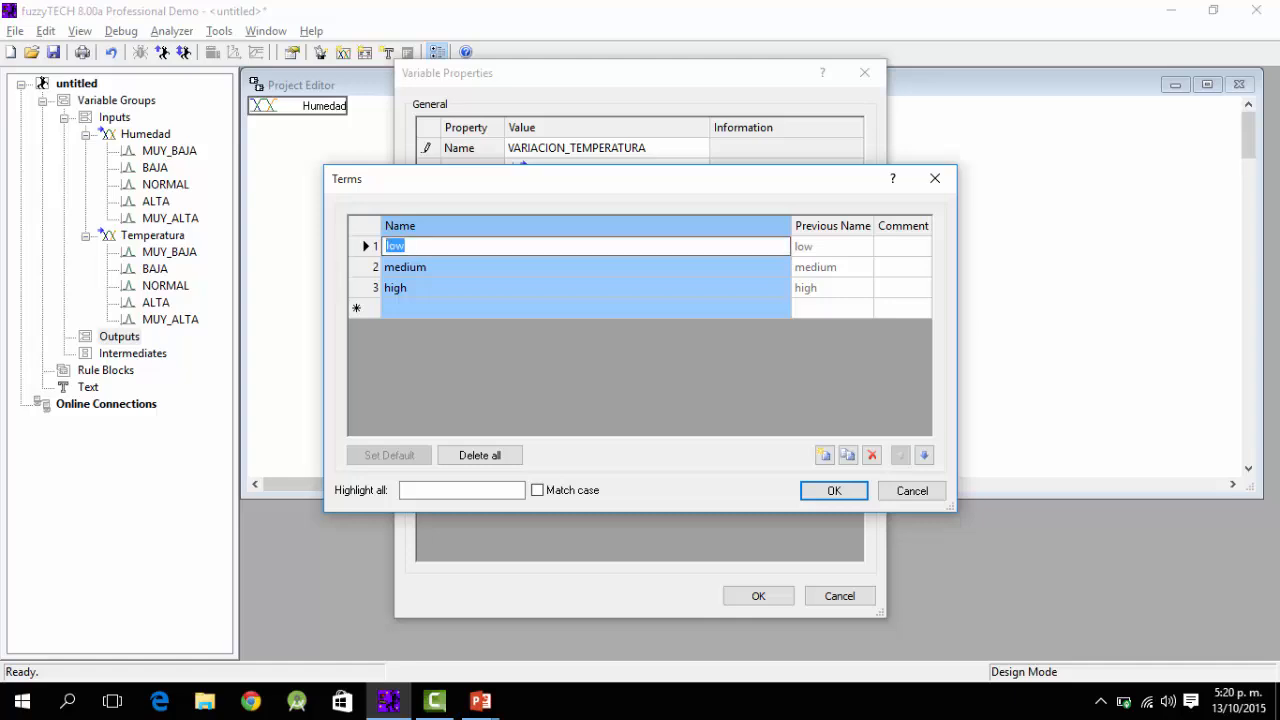
pyautogui.write('BAJAA')
pyautogui.press('BackSpace')
pyautogui.write('DA_GRANDE')
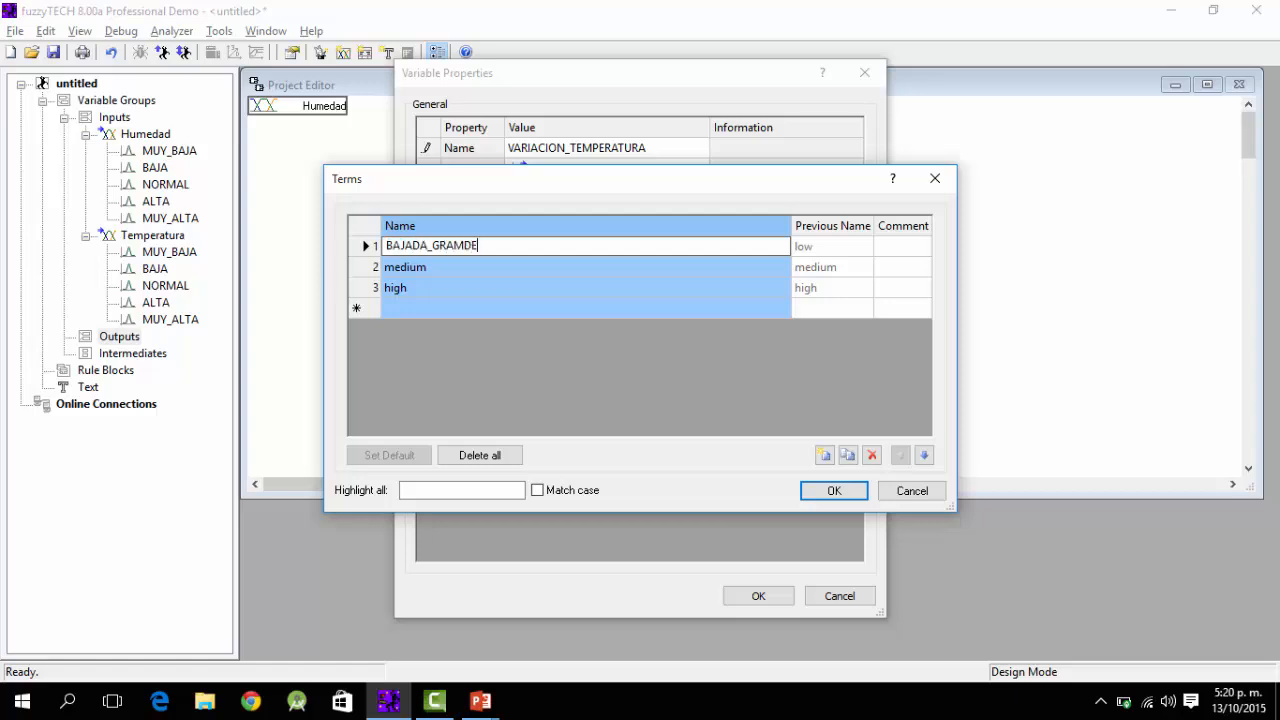
pyautogui.press('BackSpace')
pyautogui.press('BackSpace')
pyautogui.press('BackSpace')
pyautogui.write('D')
pyautogui.press('BackSpace')
pyautogui.write('NDE')
pyautogui.press('Return')
# Step: Rename the terms medium and high of VARIACION_TEMPERATURA as BAJADA_NORMAL and BAJADA_PEQUENA
pyautogui.write('BAJAD')
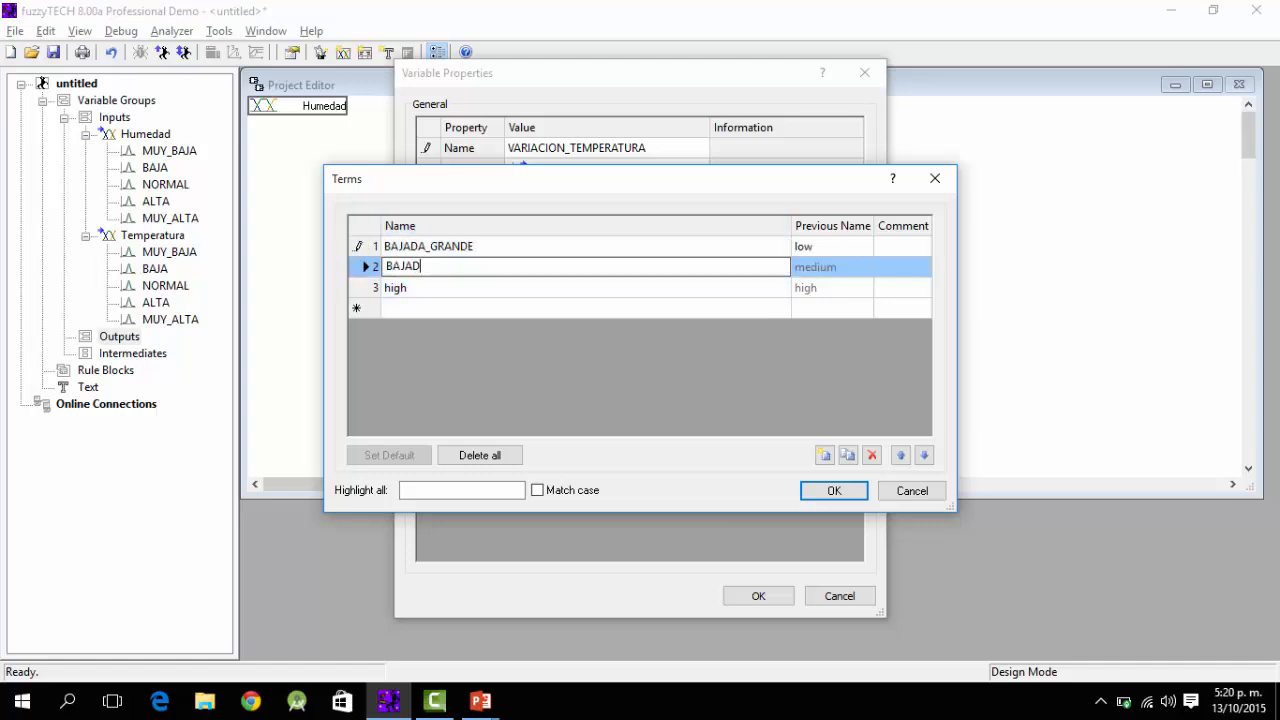
pyautogui.write('A_NORMAL')
pyautogui.press('Return')
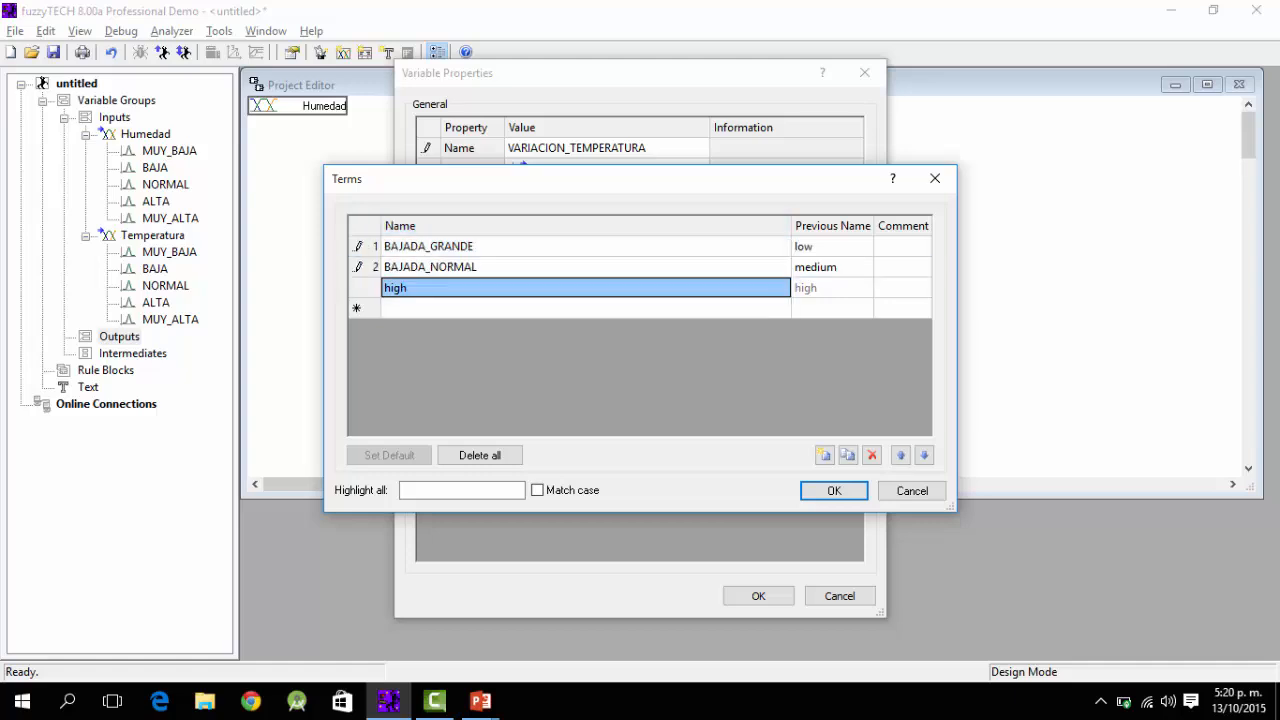
pyautogui.write('BAJ')
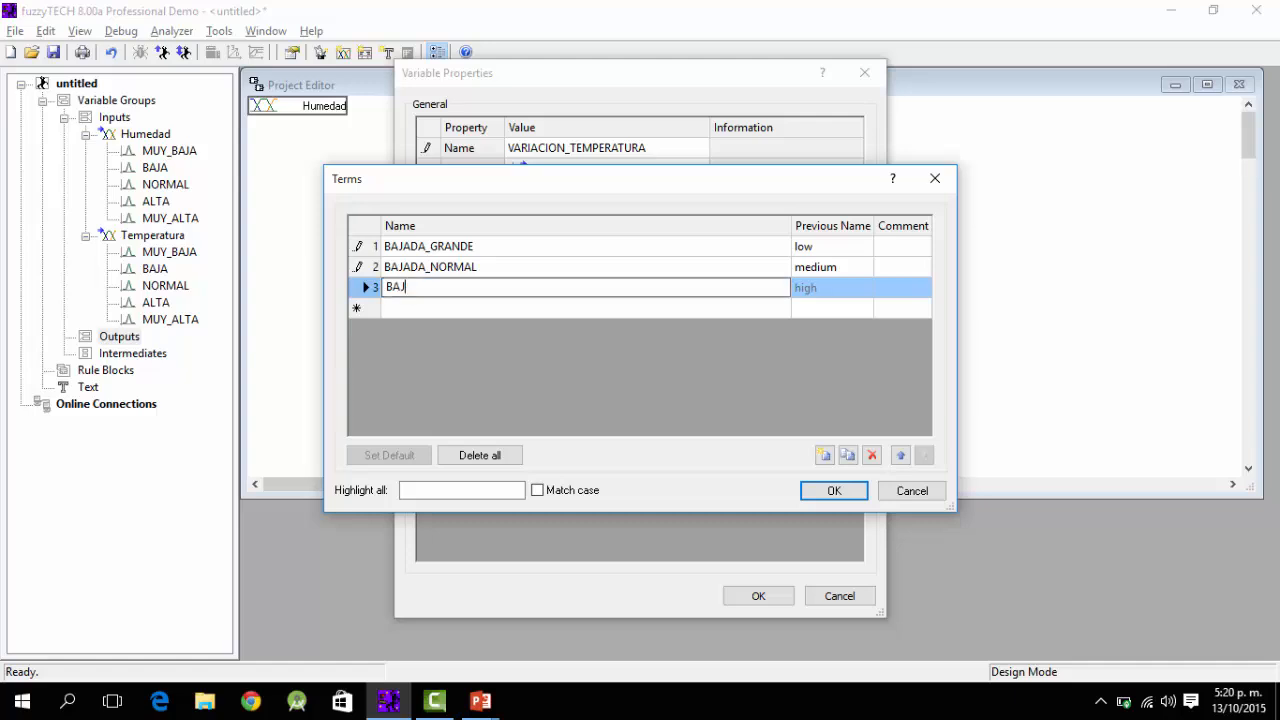
pyautogui.write('ADA_PEQUENA')
pyautogui.press('Return')
# Step: Add a fourth term named MANTENER to VARIACION_TEMPERATURA
pyautogui.write('MANT')
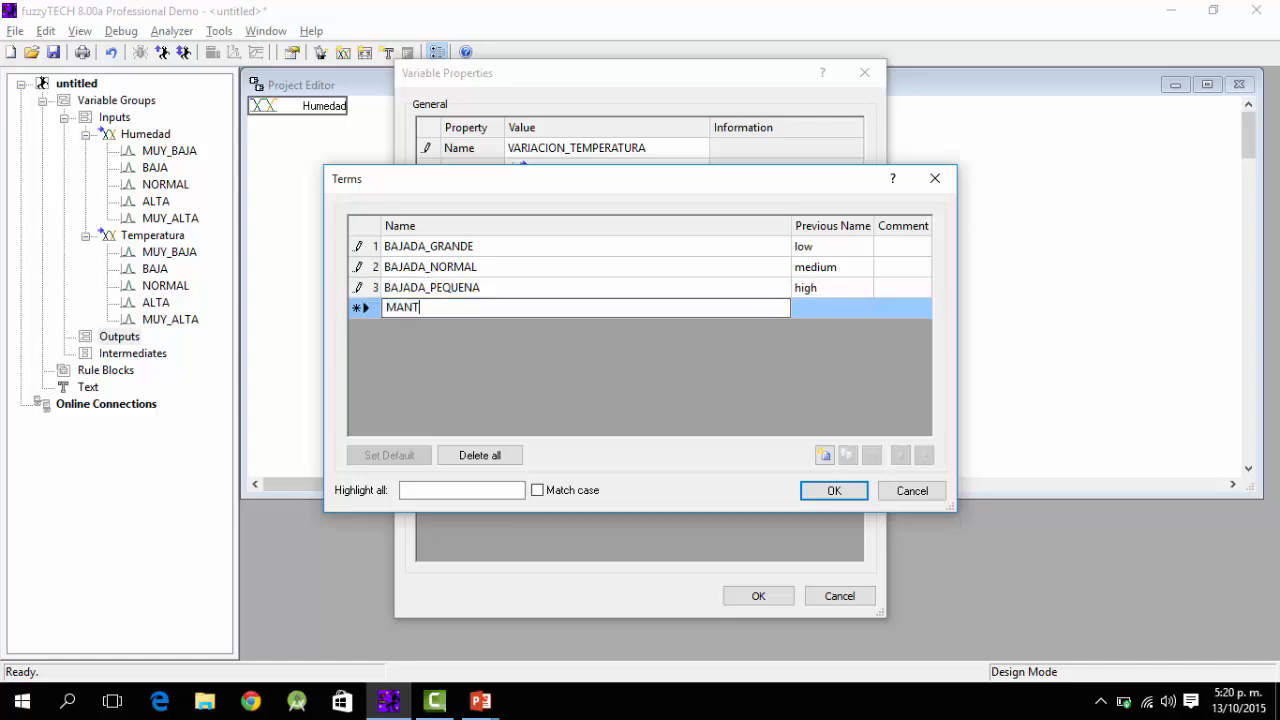
pyautogui.write('ENENER')
pyautogui.press('BackSpace')
pyautogui.press('BackSpace')
pyautogui.write('E')
pyautogui.press('BackSpace')
pyautogui.press('BackSpace')
pyautogui.write('R')
pyautogui.press('Return')
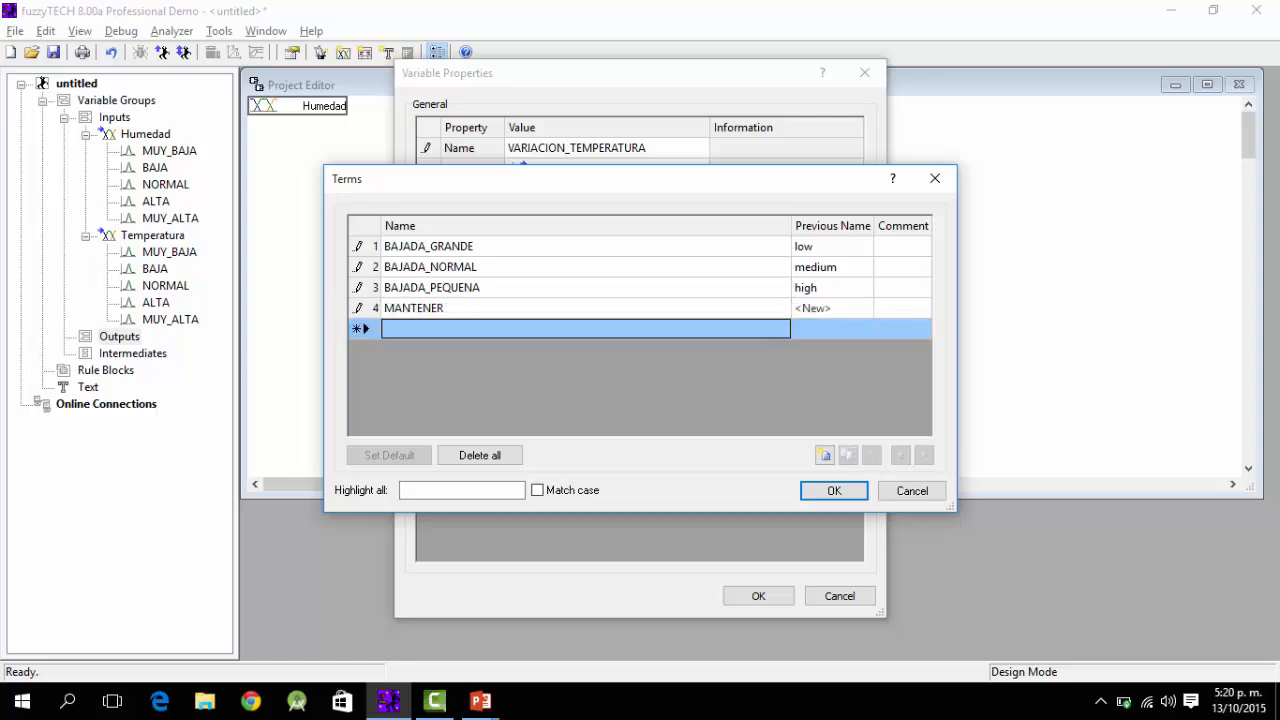
# Step: Add a fifth term named SUBIDA_PEQUEA to VARIACION_TEMPERATURA
pyautogui.write('subida')
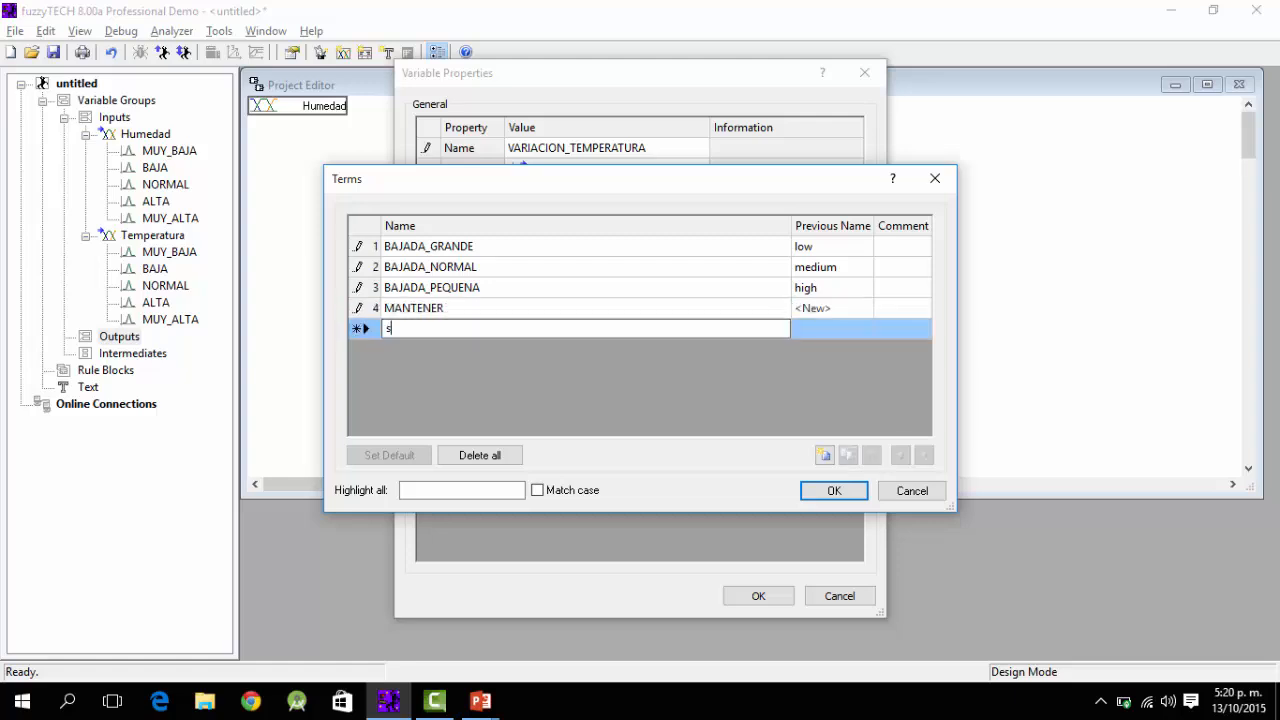
pyautogui.press('BackSpace')
pyautogui.press('BackSpace')
pyautogui.press('BackSpace')
pyautogui.press('BackSpace')
pyautogui.press('BackSpace')
pyautogui.press('BackSpace')
pyautogui.write('SUBIDA_PEQUEA')
pyautogui.press('Return')
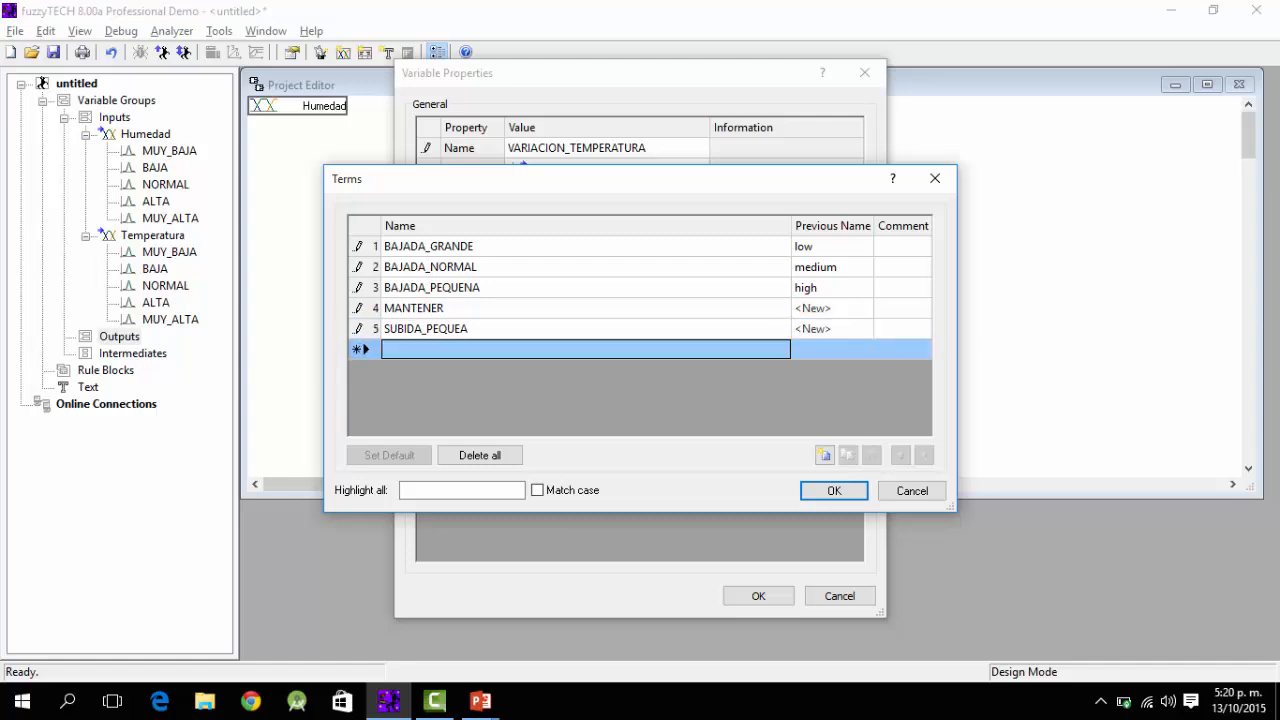
# Step: Add the terms SUBIDA_NORMAL and SUBIDA_GRANDE, and accept the term list and the output variable
pyautogui.write('SUBIDA')
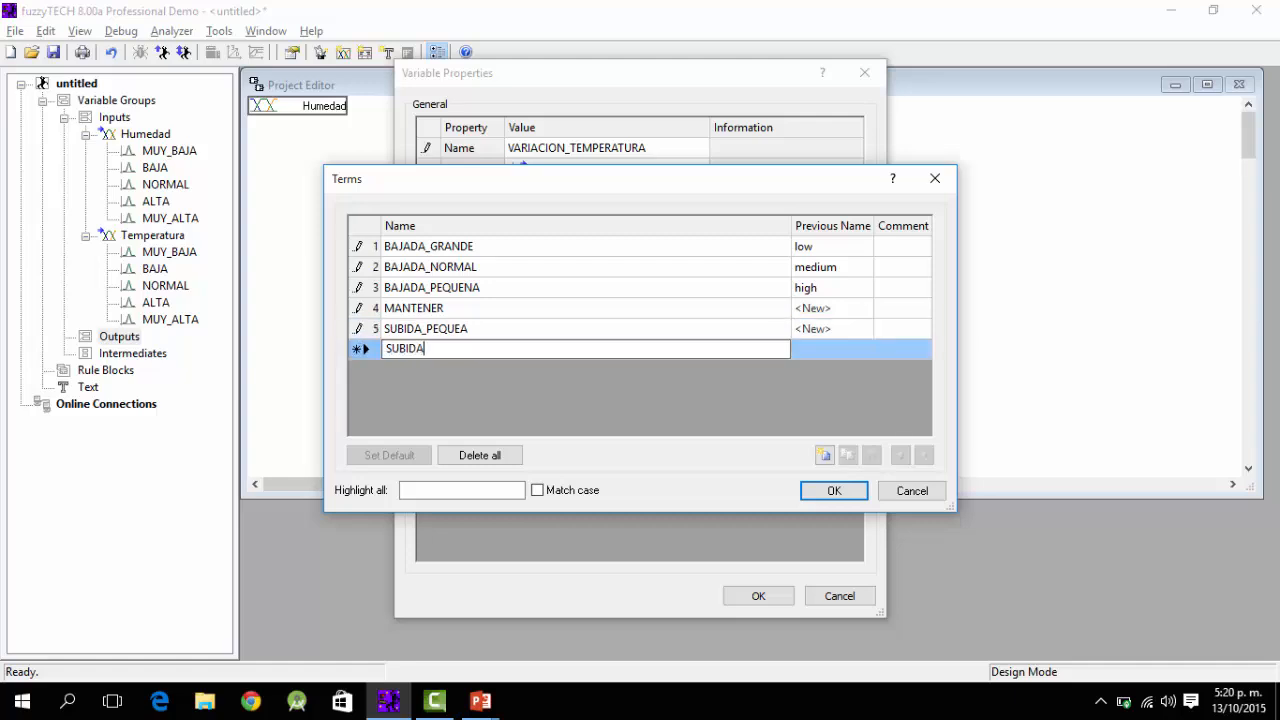
pyautogui.write('_NORMAL')
pyautogui.press('Return')
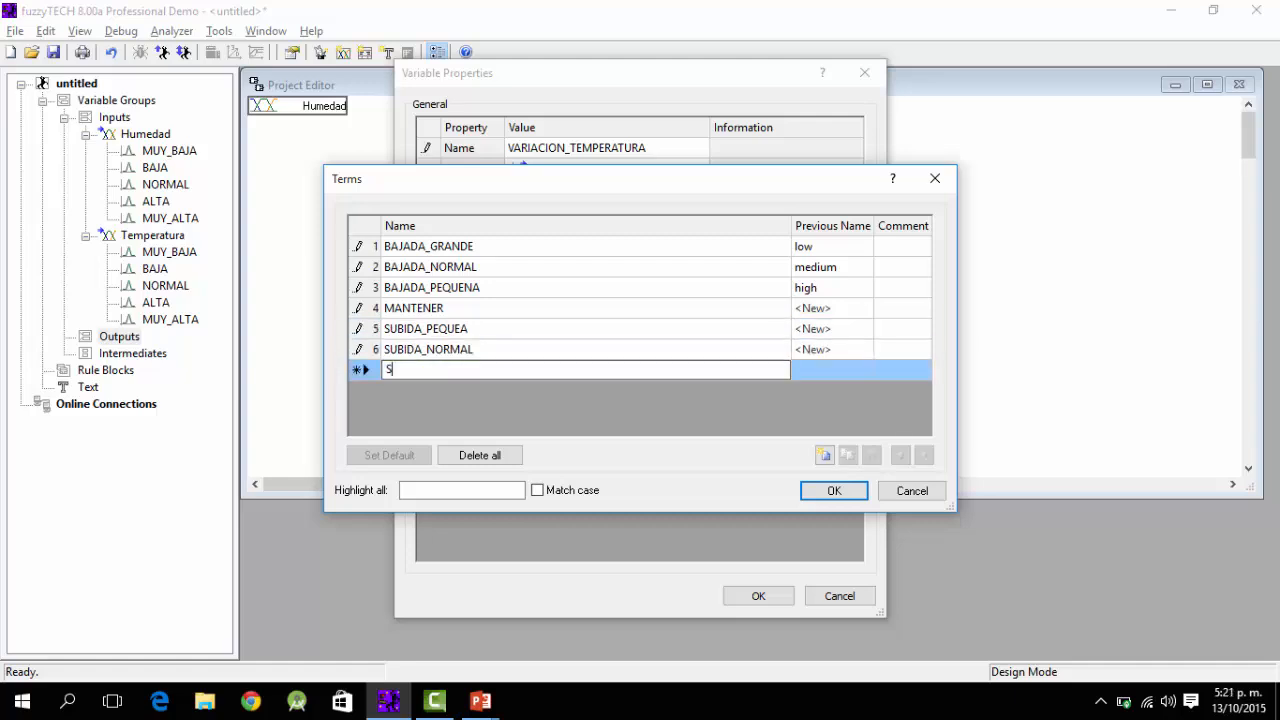
pyautogui.write('SUBIDA_GRANDE')
pyautogui.press('Return')
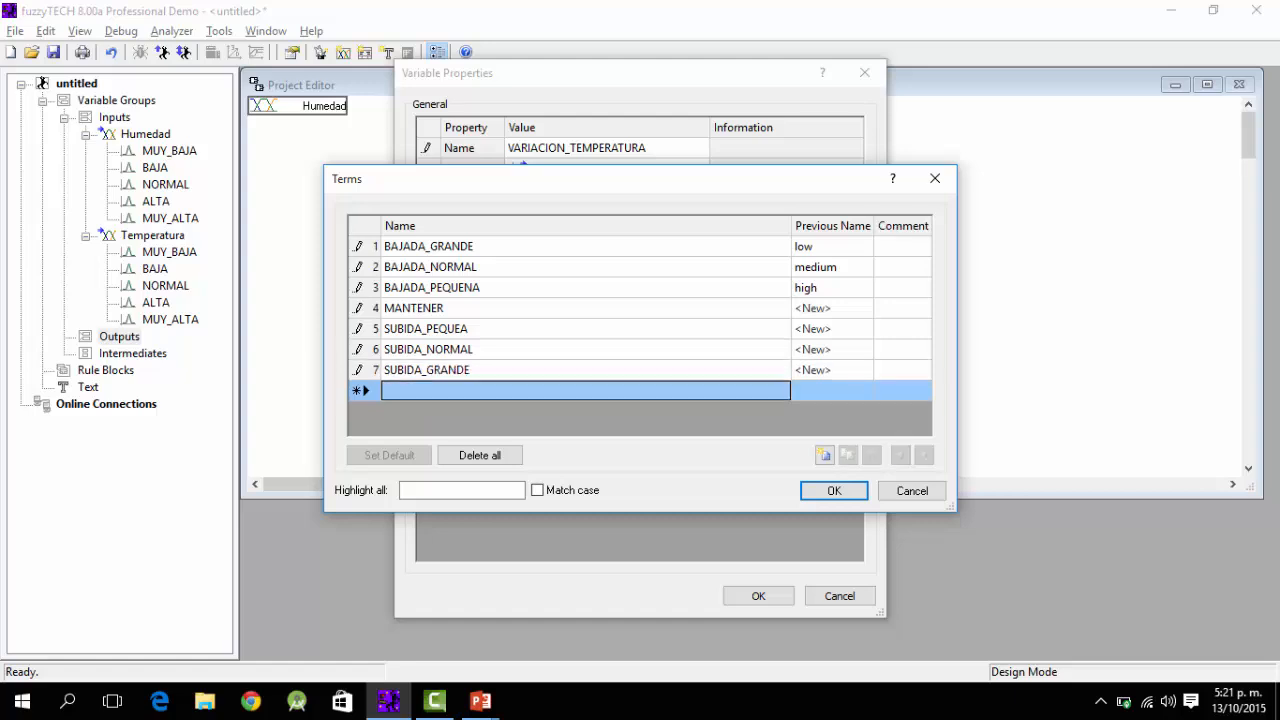
pyautogui.press('Return')
pyautogui.press('Return')
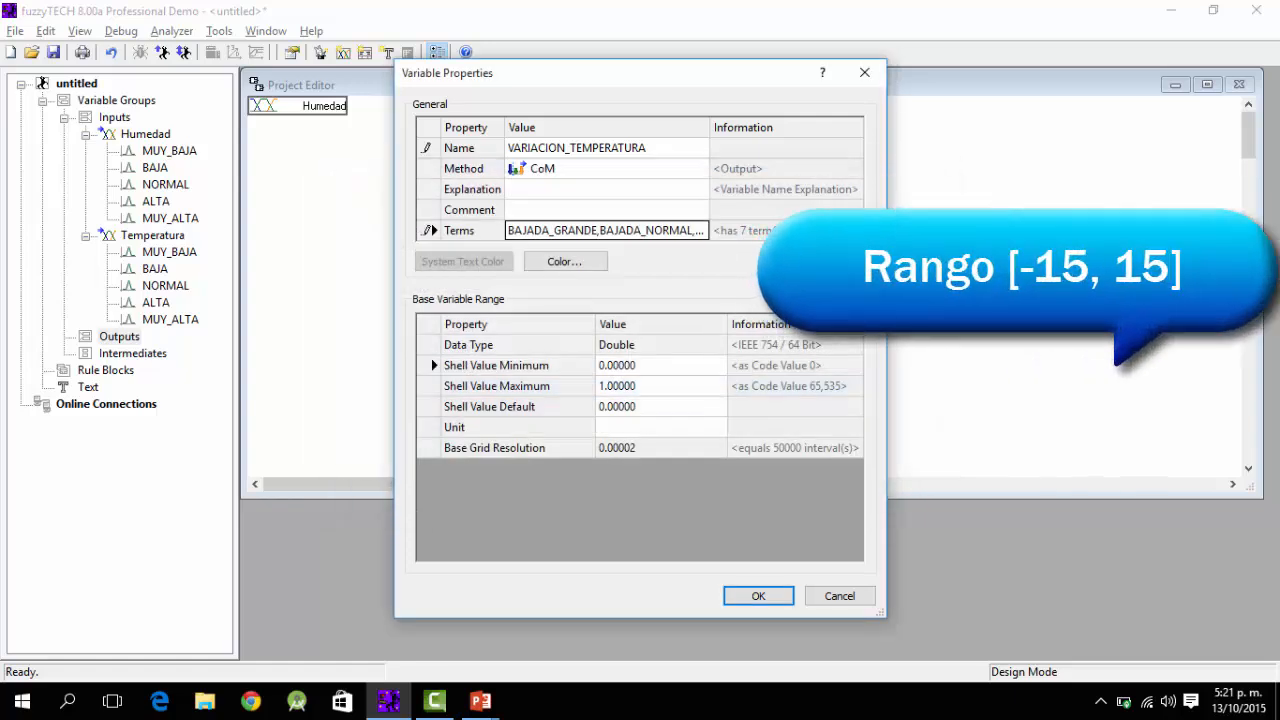
pyautogui.press('Return')
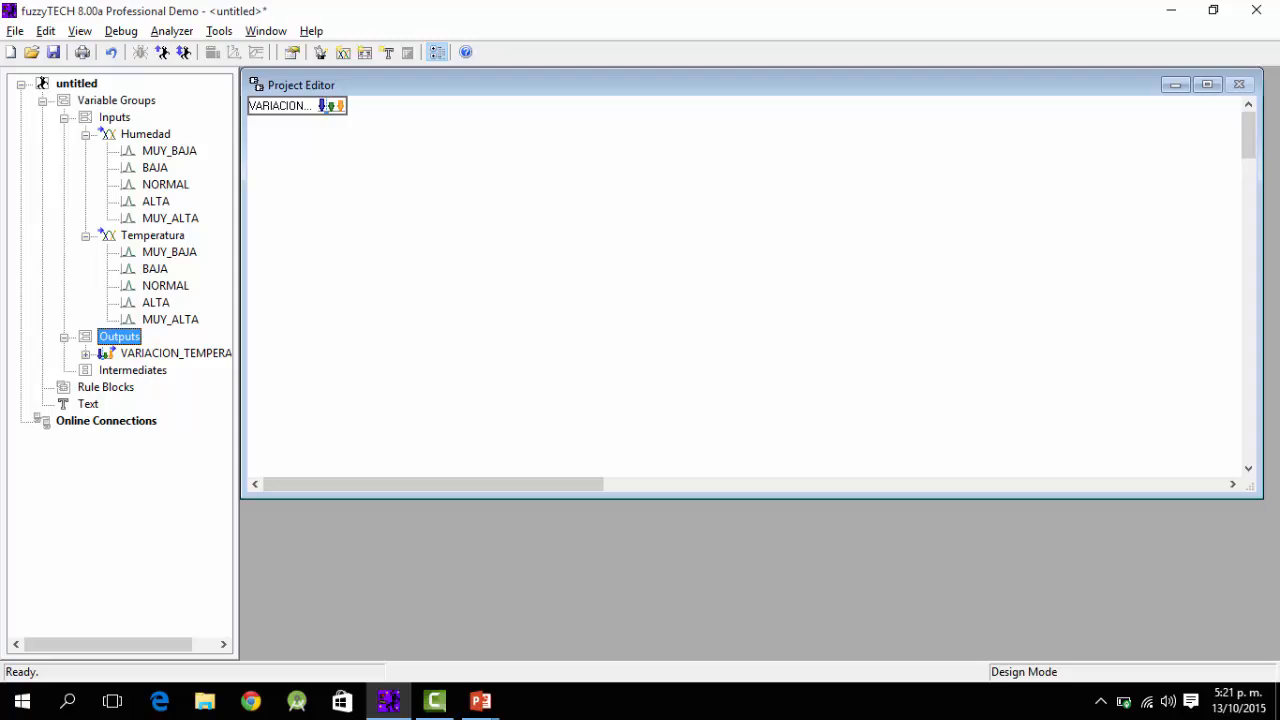
# Step: Look through Humedad's terms and expand the terms of VARIACION_TEMPERATURA in the project tree
pyautogui.click(148, 151)
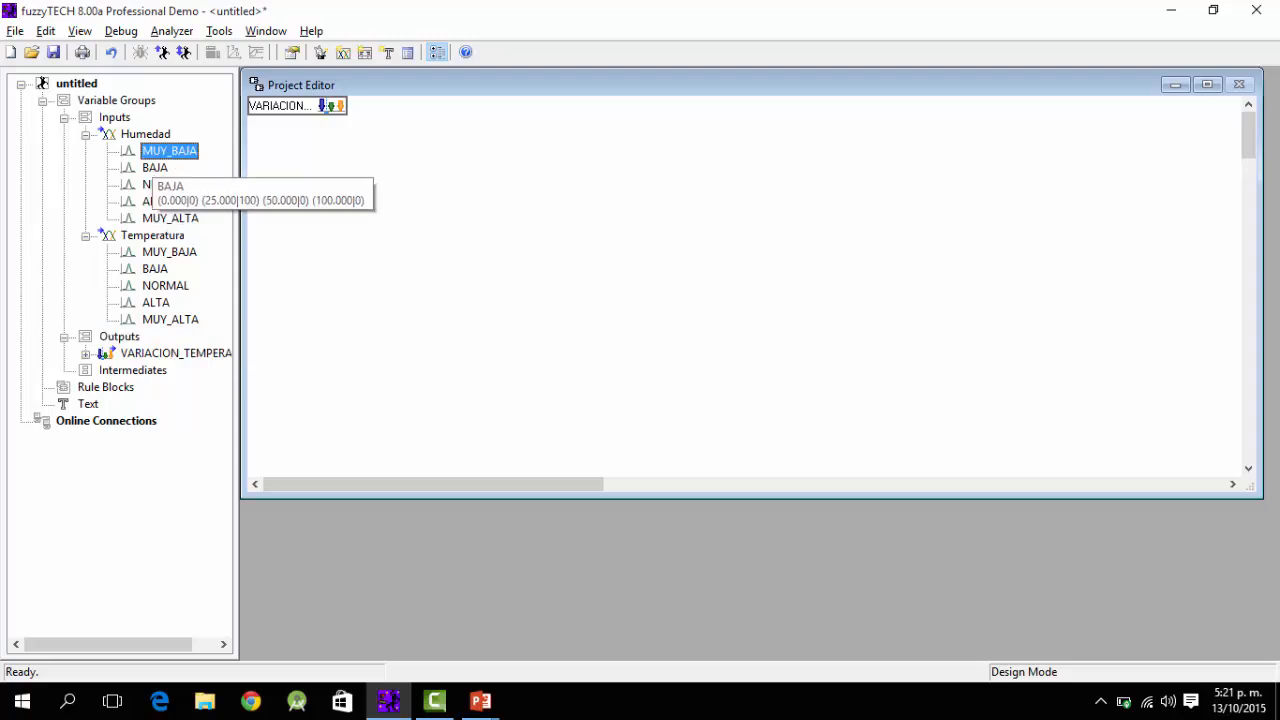
pyautogui.click(153, 167)
pyautogui.click(160, 183)
pyautogui.click(156, 201)
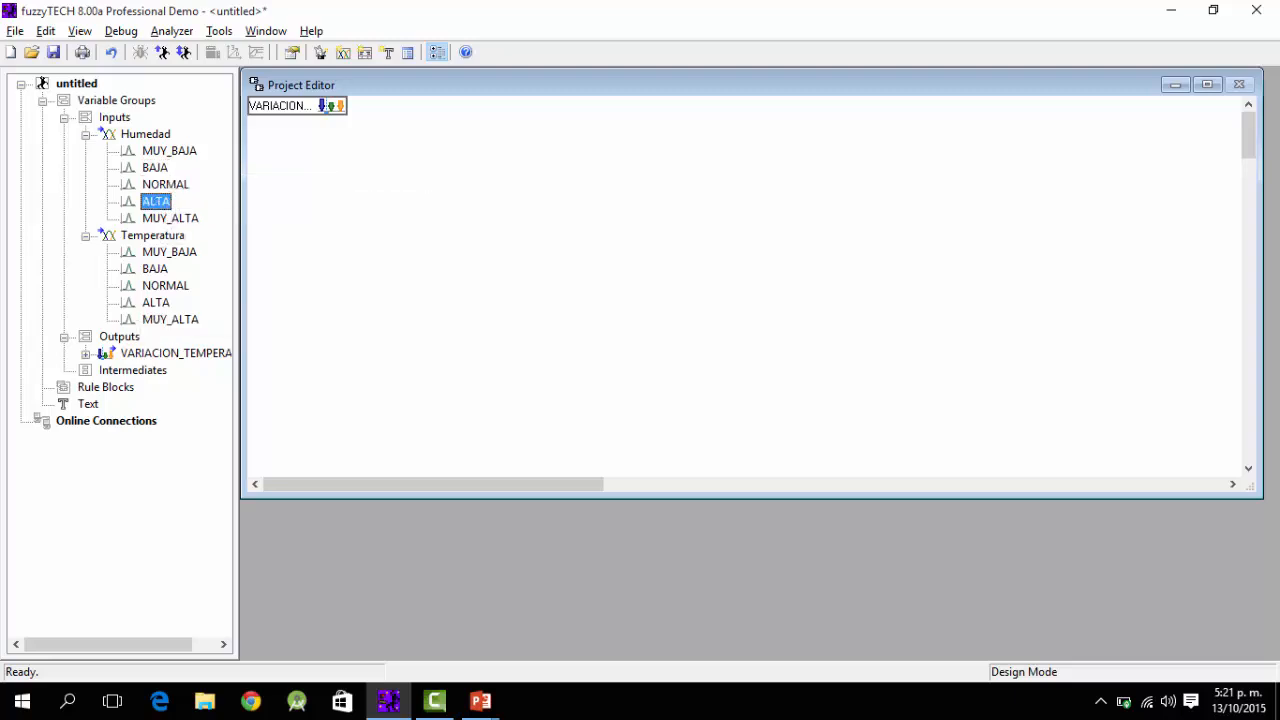
pyautogui.click(86, 353)
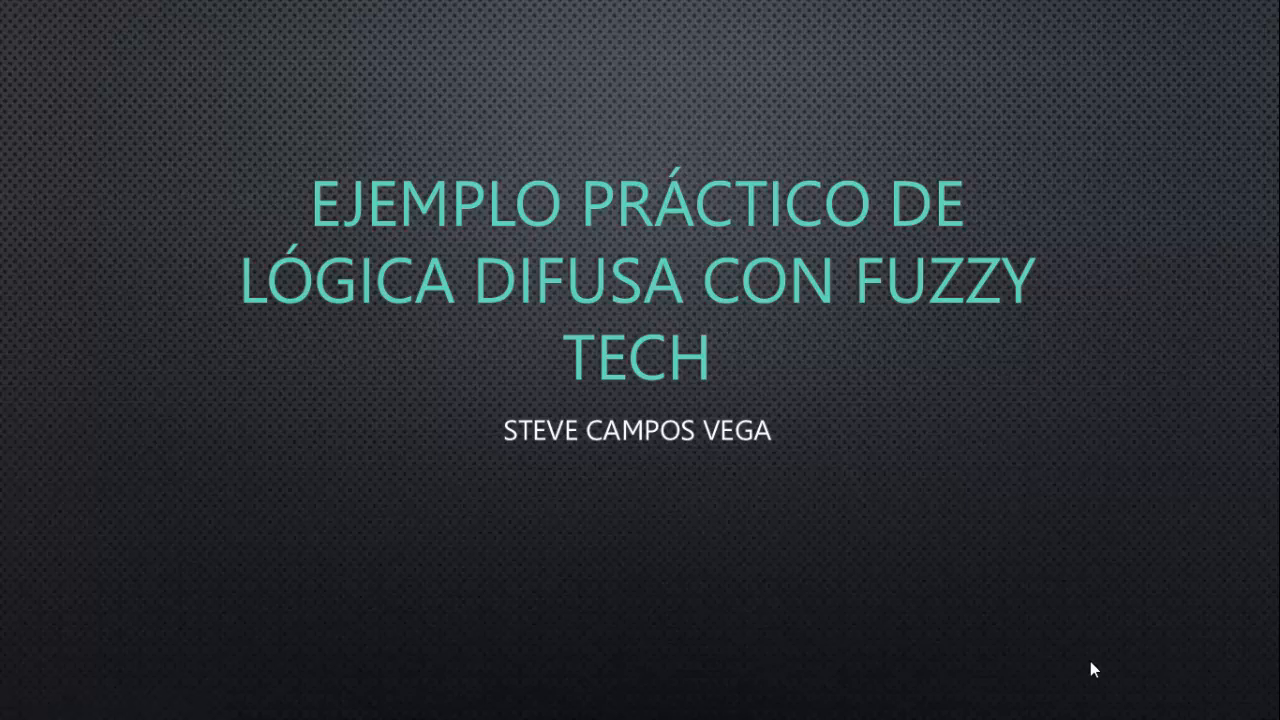
# Step: Switch back to fuzzyTECH and open the definition points of the MUY_BAJA membership function of Humedad
pyautogui.hotkey('alt', 'Tab')
pyautogui.hotkey('alt', 'Tab')
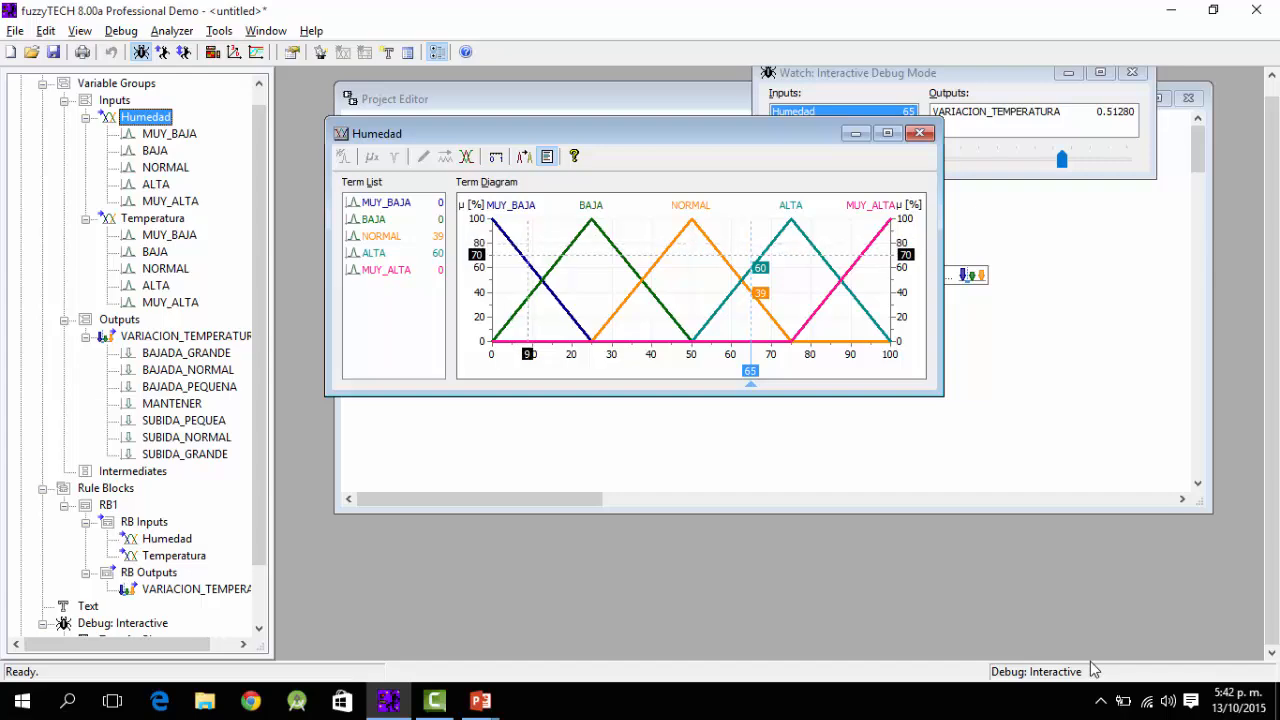
pyautogui.doubleClick(386, 202)
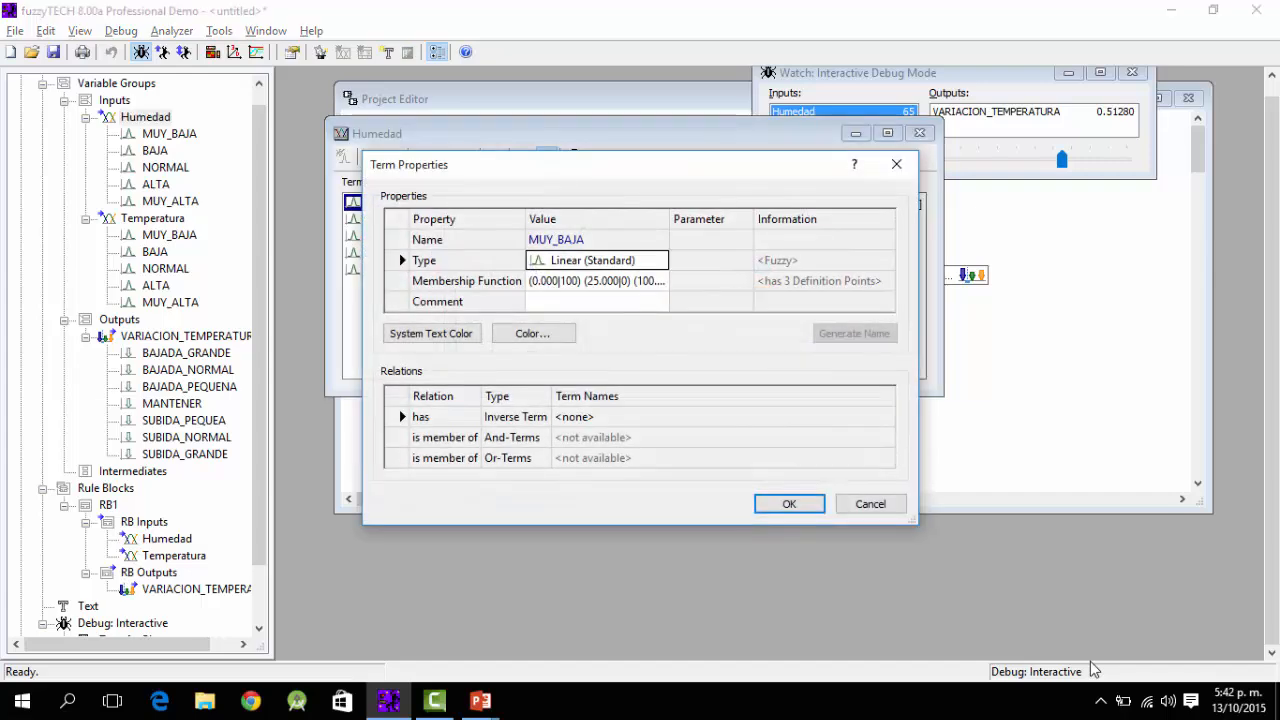
pyautogui.moveTo(500, 164)
pyautogui.mouseDown()
pyautogui.moveTo(624, 127)
pyautogui.moveTo(690, 127)
pyautogui.mouseUp()
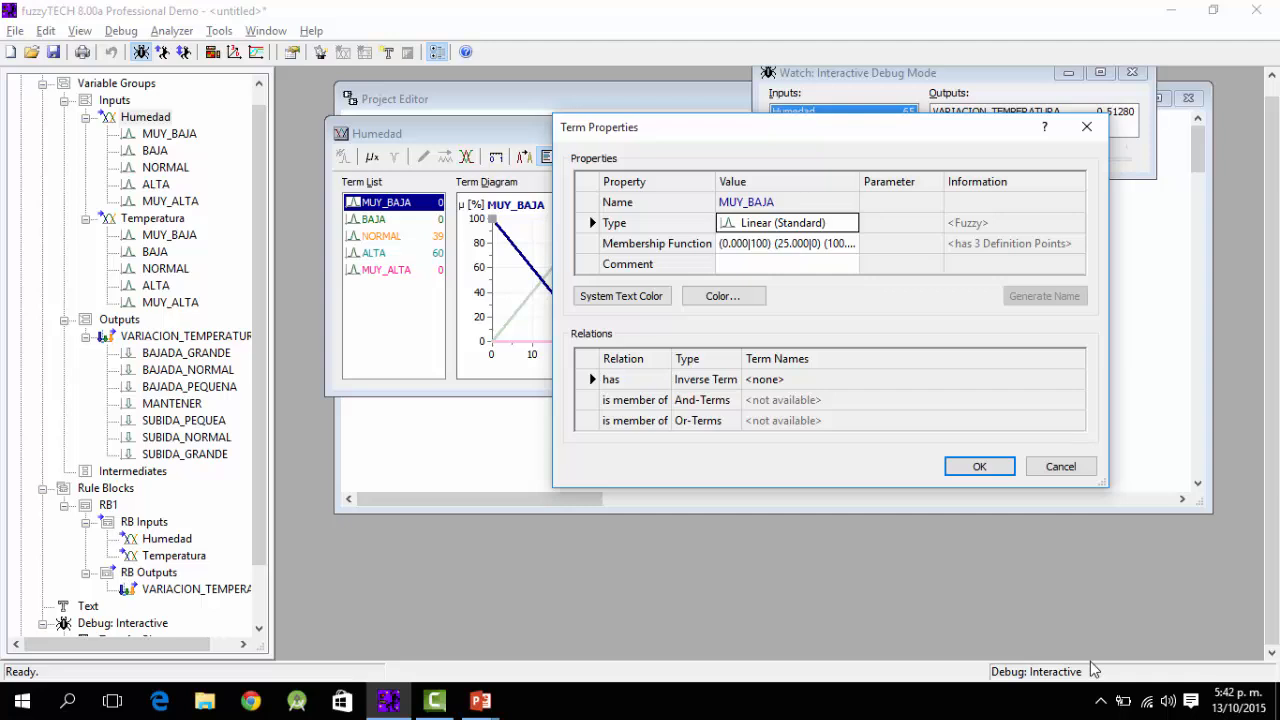
pyautogui.click(835, 244)
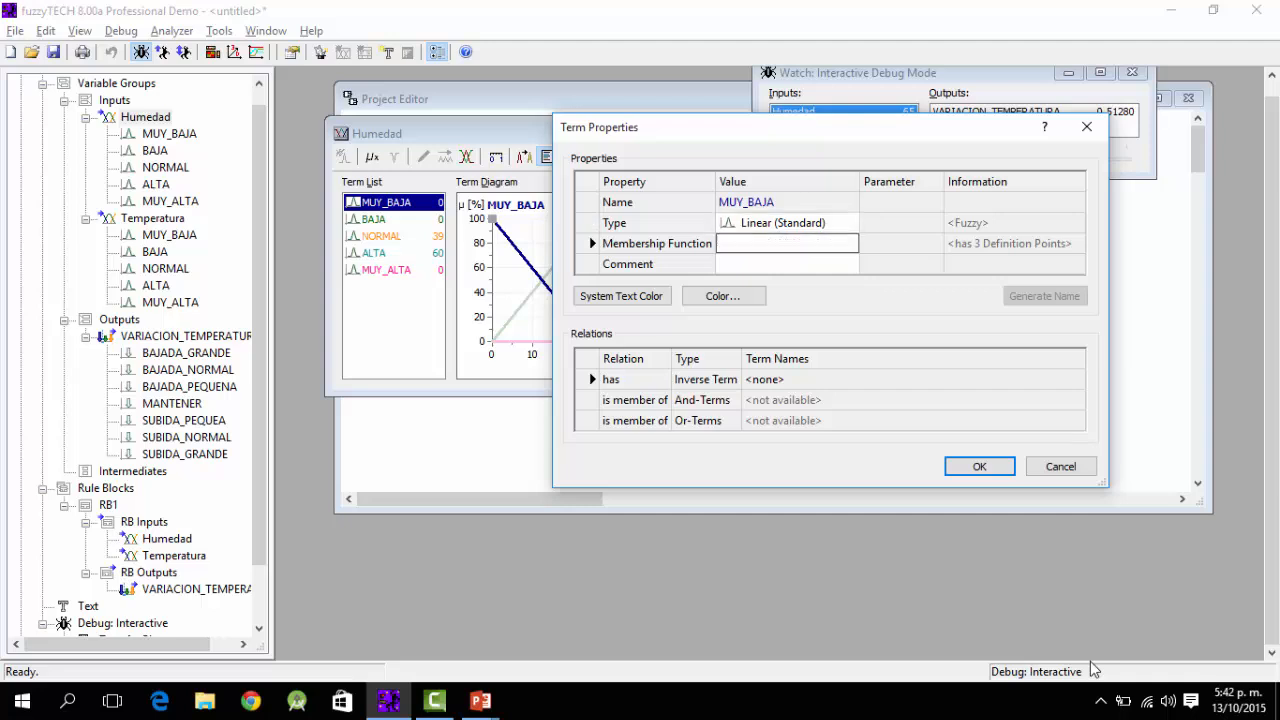
pyautogui.click(849, 244)
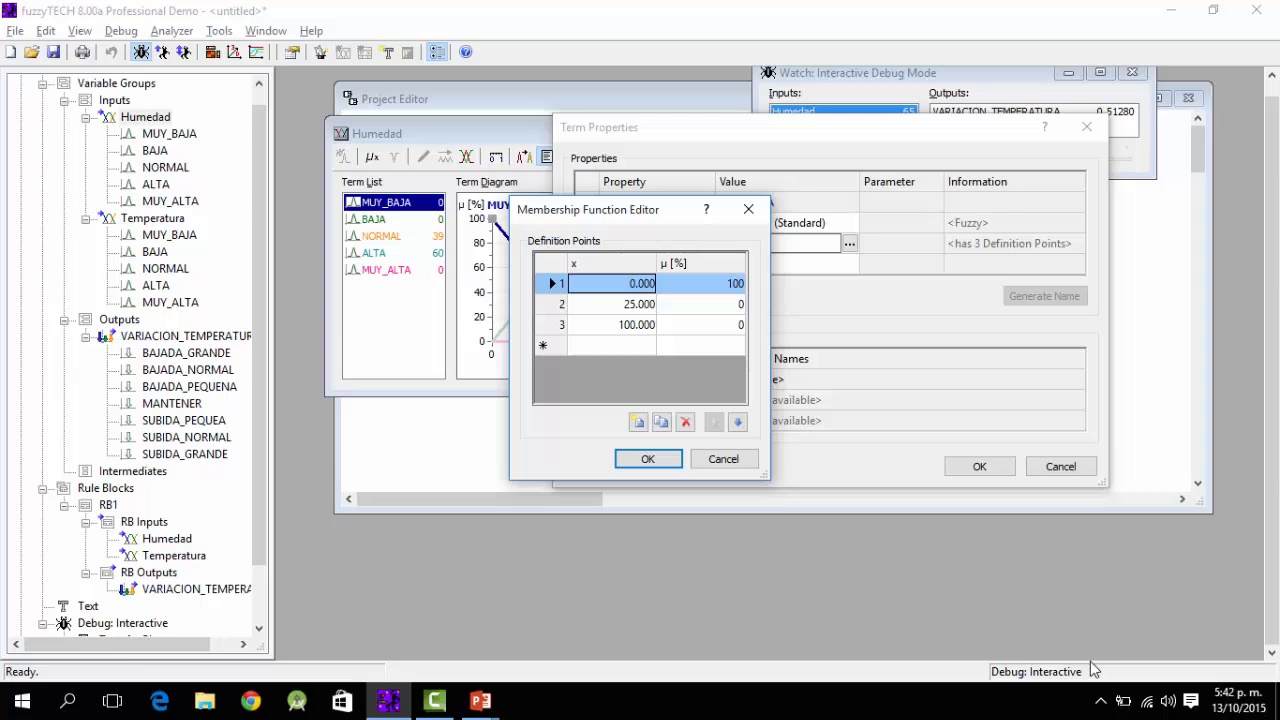
# Step: Set the second definition point of MUY_BAJA to x = 10 with a membership of 100 %
pyautogui.press('Tab')
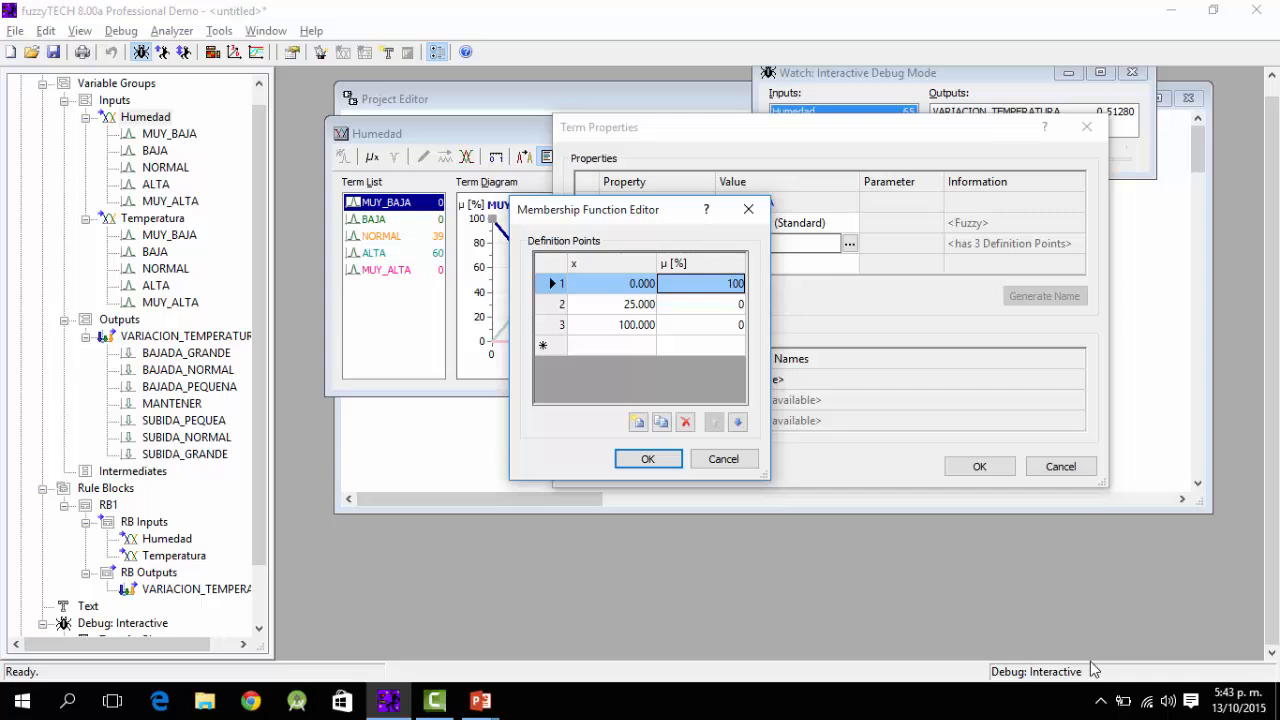
pyautogui.press('Down')
pyautogui.press('Left')
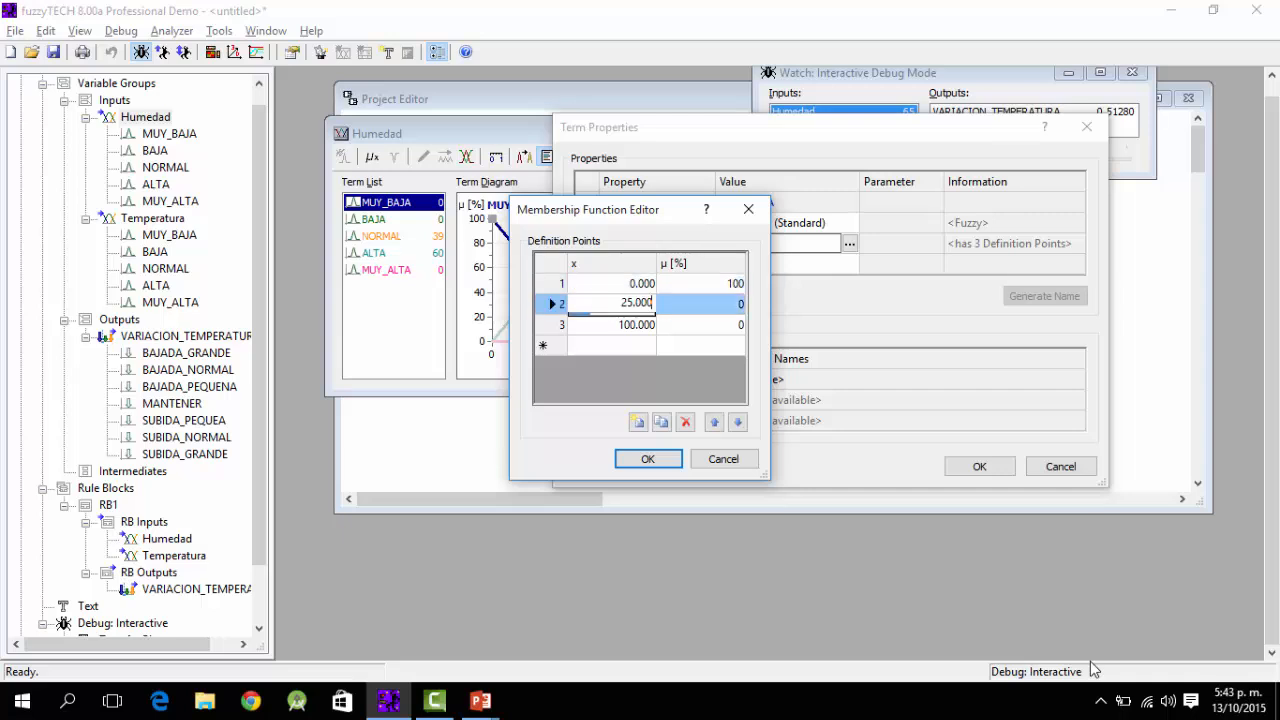
pyautogui.write('10')
pyautogui.press('Tab')
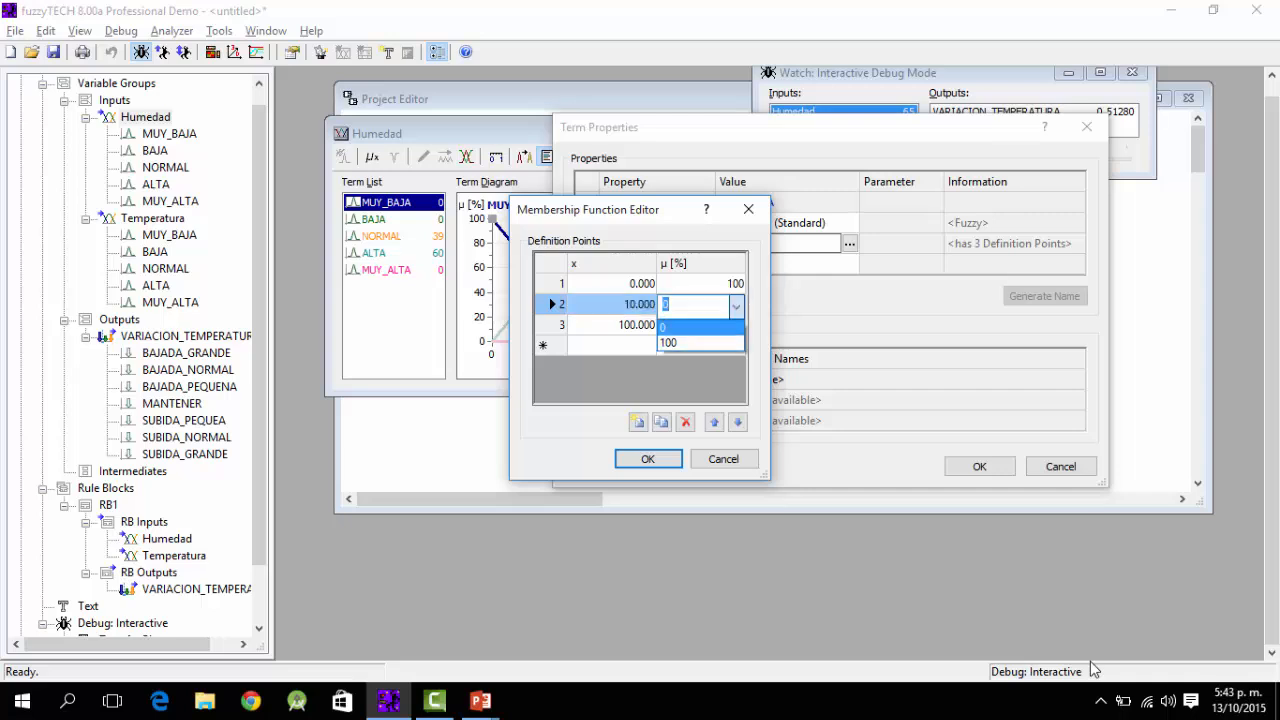
pyautogui.press('Down')
pyautogui.press('Return')
pyautogui.press('Down')
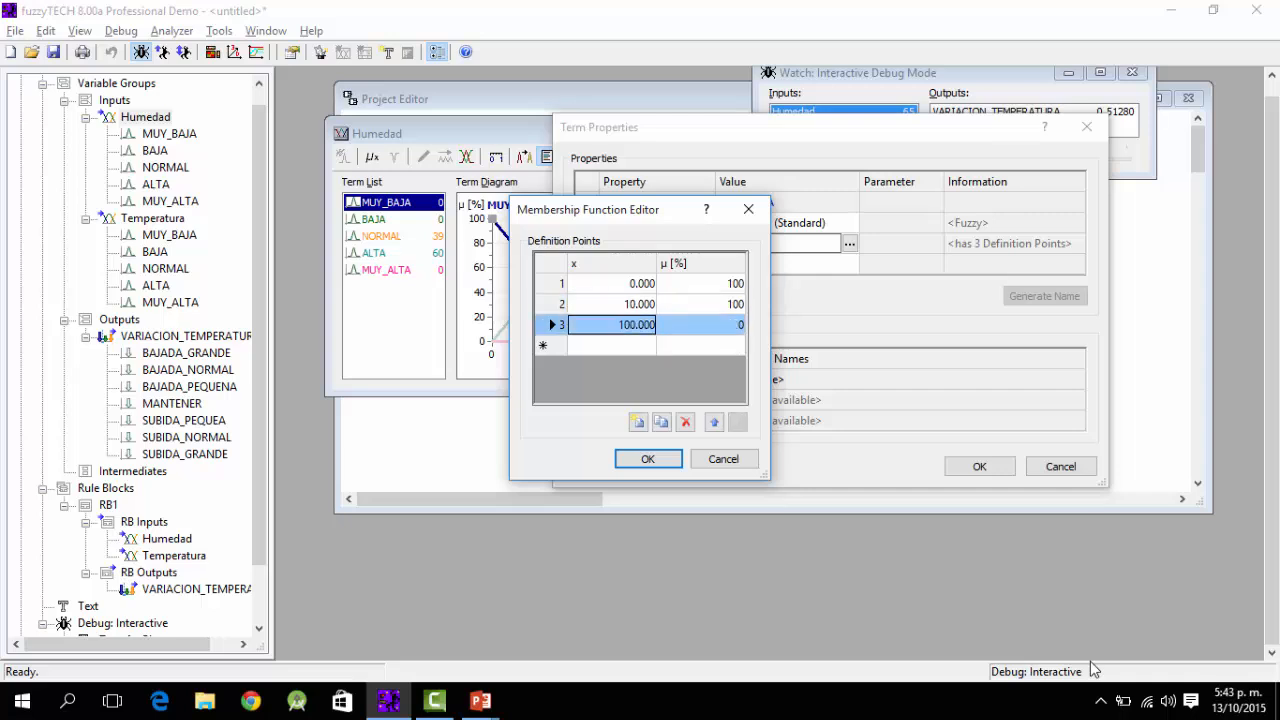
# Step: Set the third definition point of MUY_BAJA to x = 15 with a membership of 0 %
pyautogui.press('Left')
pyautogui.write('15')
pyautogui.press('Tab')
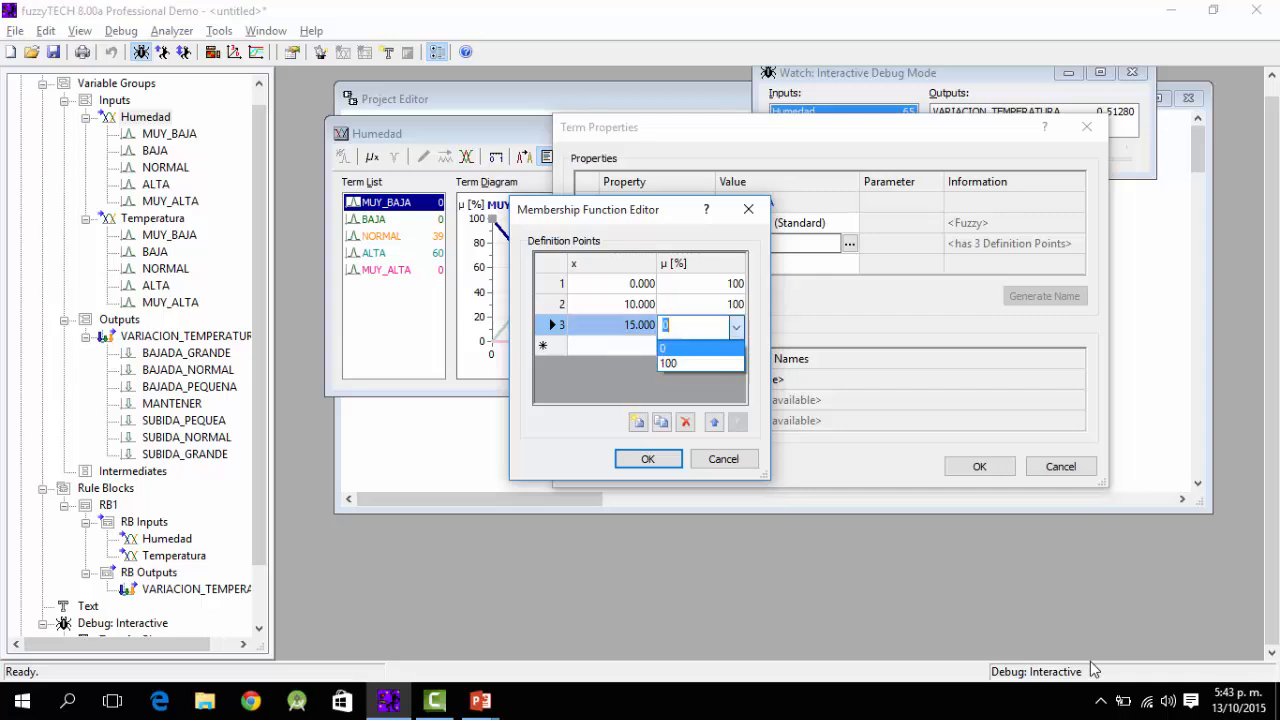
pyautogui.press('Return')
# Step: Add a fourth definition point to MUY_BAJA at x = 100 with a membership of 0 %
pyautogui.press('Down')
pyautogui.press('Left')
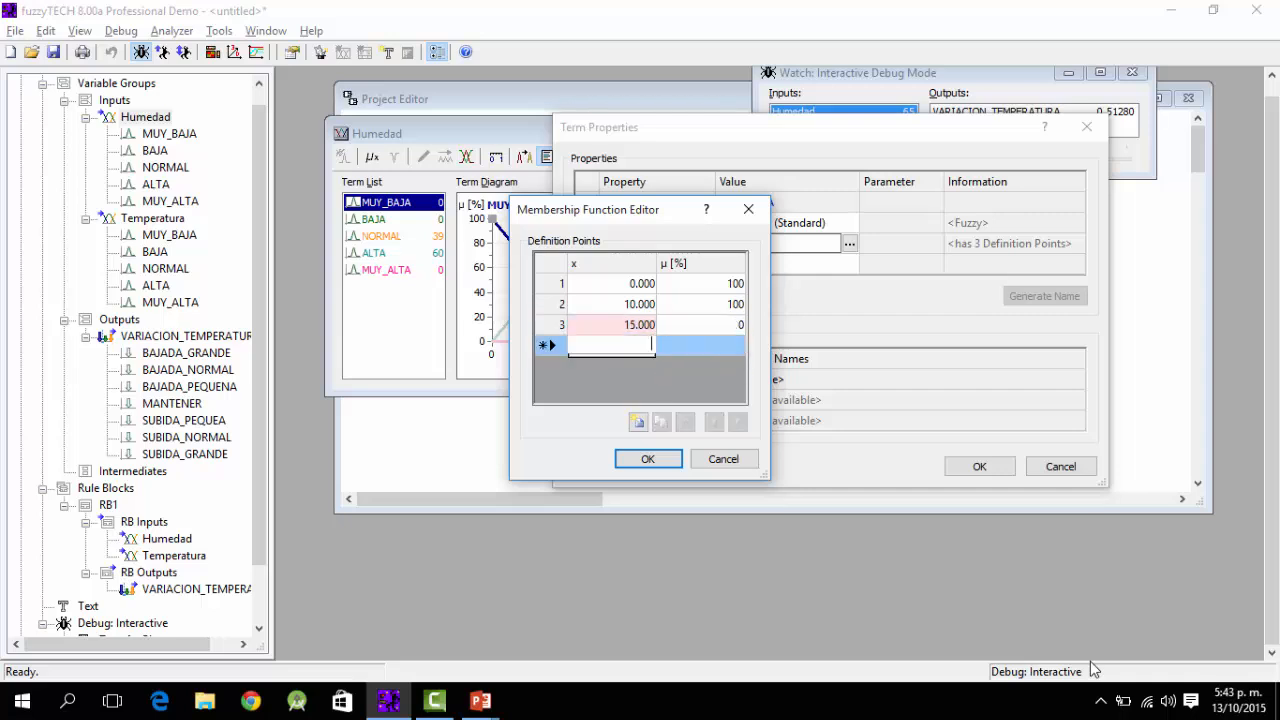
pyautogui.write('100')
pyautogui.press('Tab')
pyautogui.press('Return')
pyautogui.press('Down')
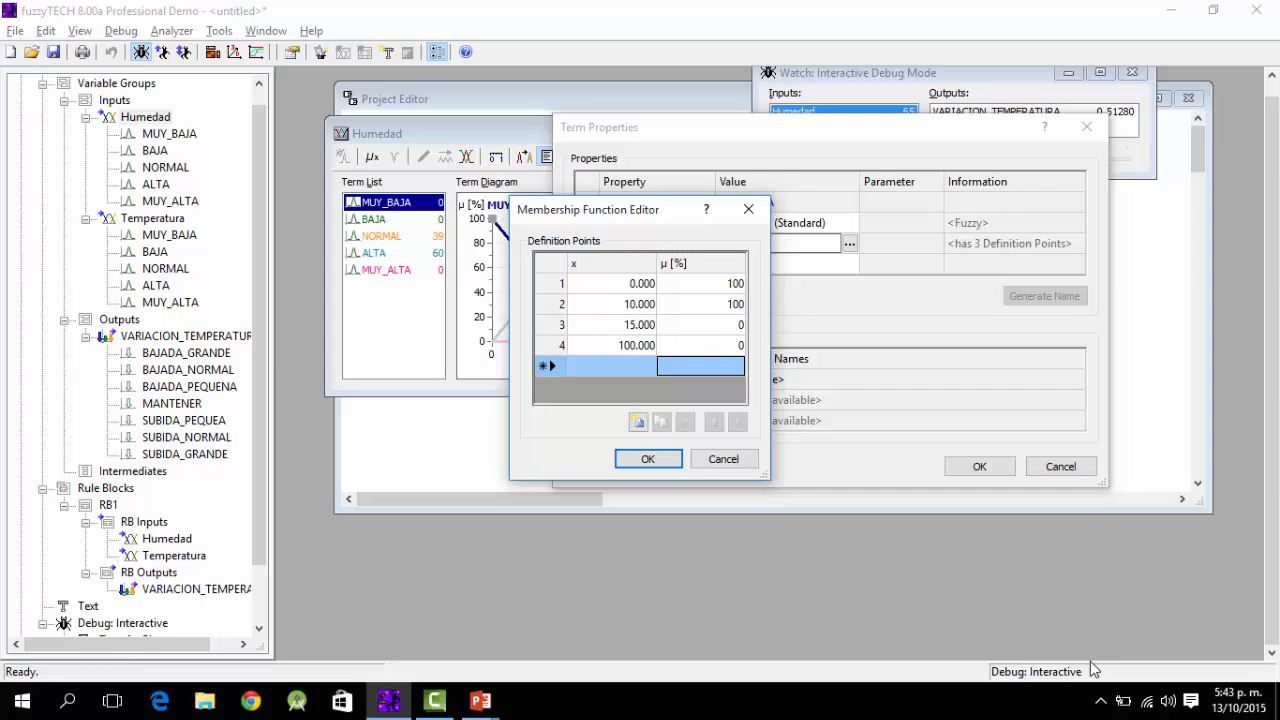
# Step: Accept the MUY_BAJA definition points of Humedad and open those of the BAJA membership function
pyautogui.press('Return')
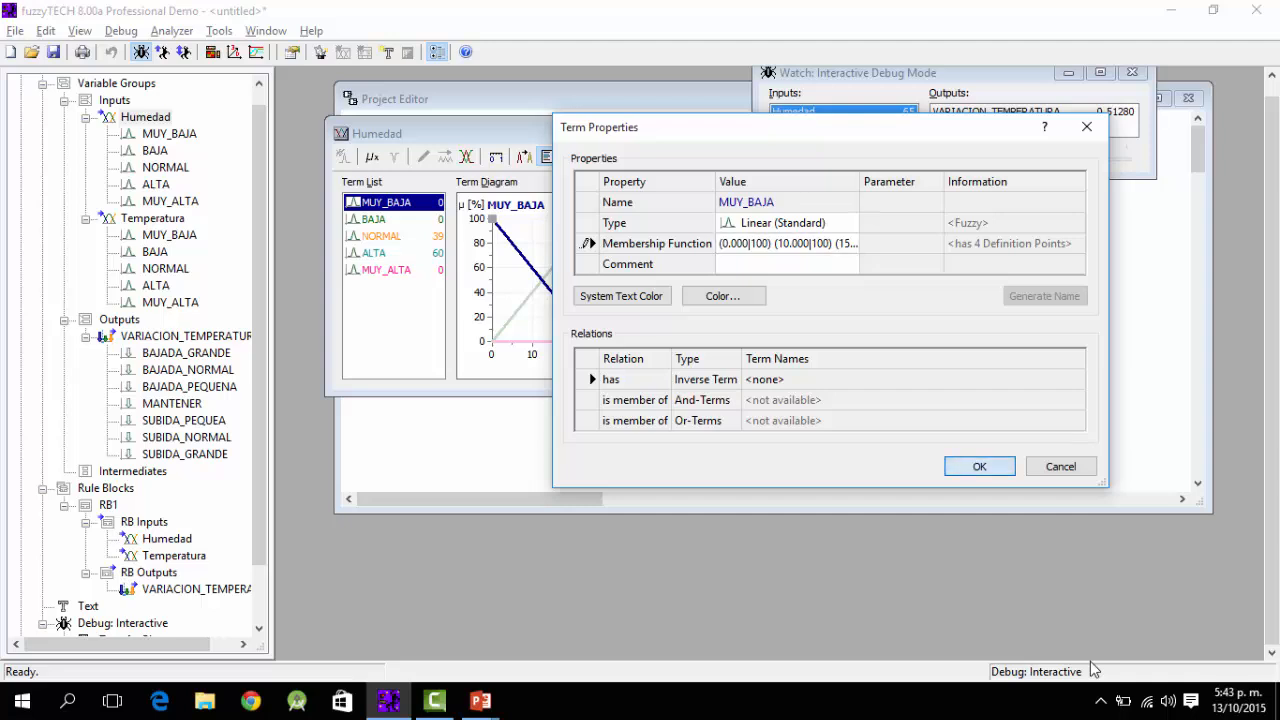
pyautogui.press('Return')
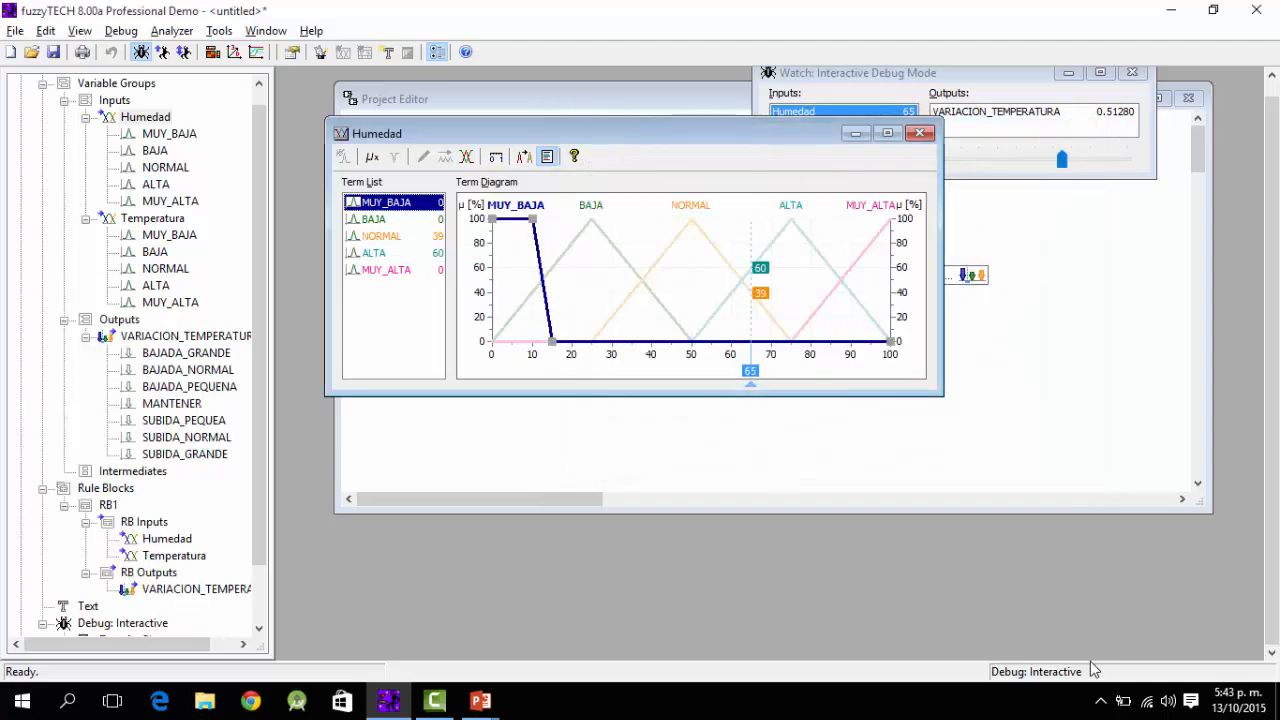
pyautogui.press('Down')
pyautogui.press('Return')
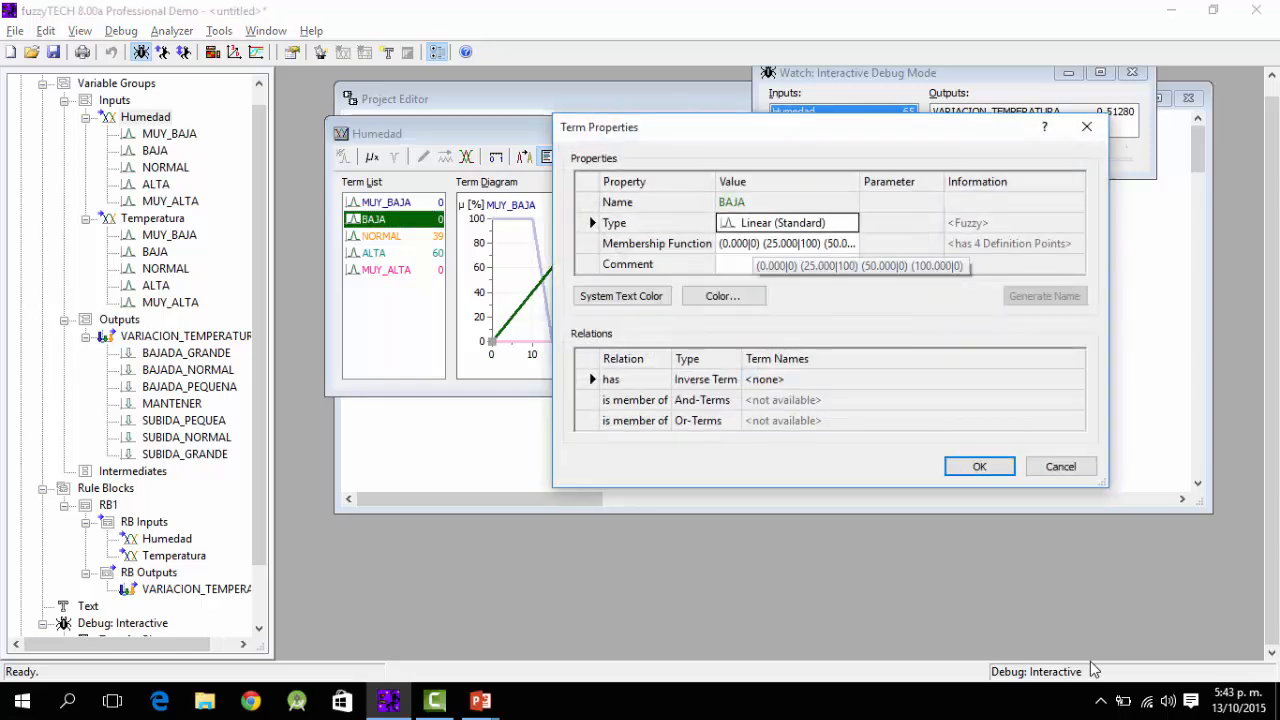
pyautogui.doubleClick(762, 244)
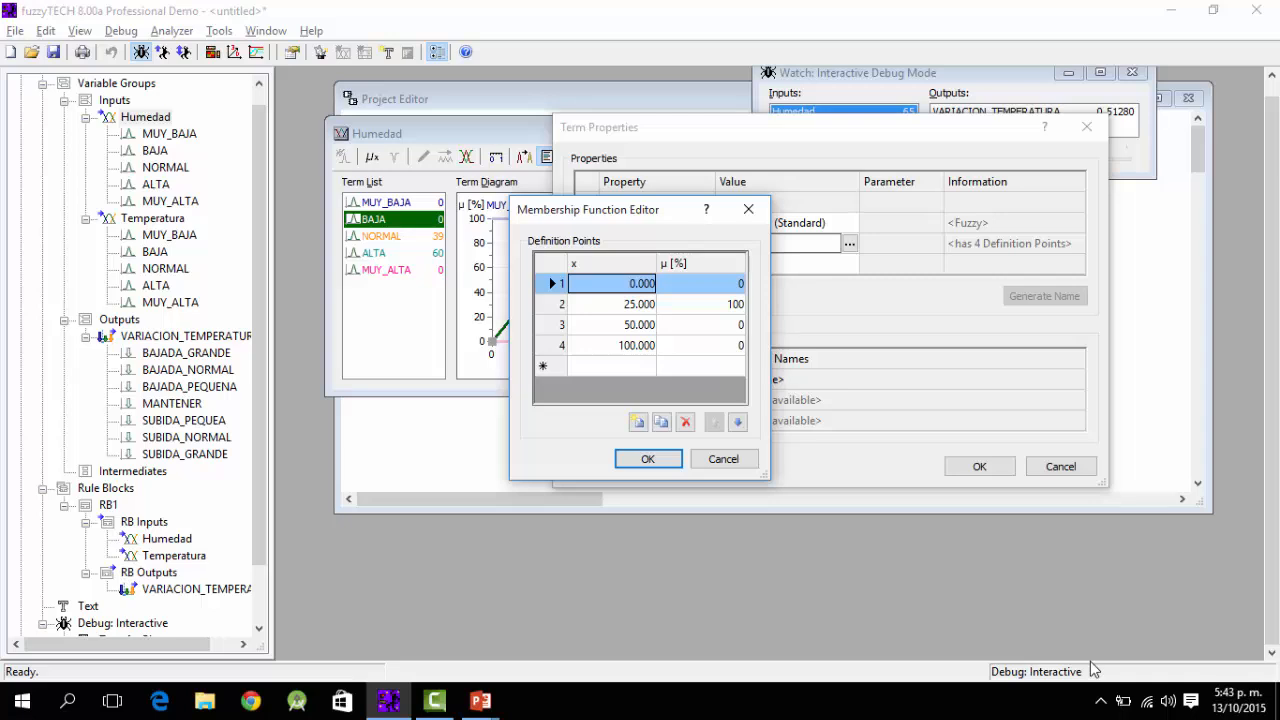
# Step: Set the second definition point of BAJA to x = 10 with a membership of 0 %
pyautogui.press('Down')
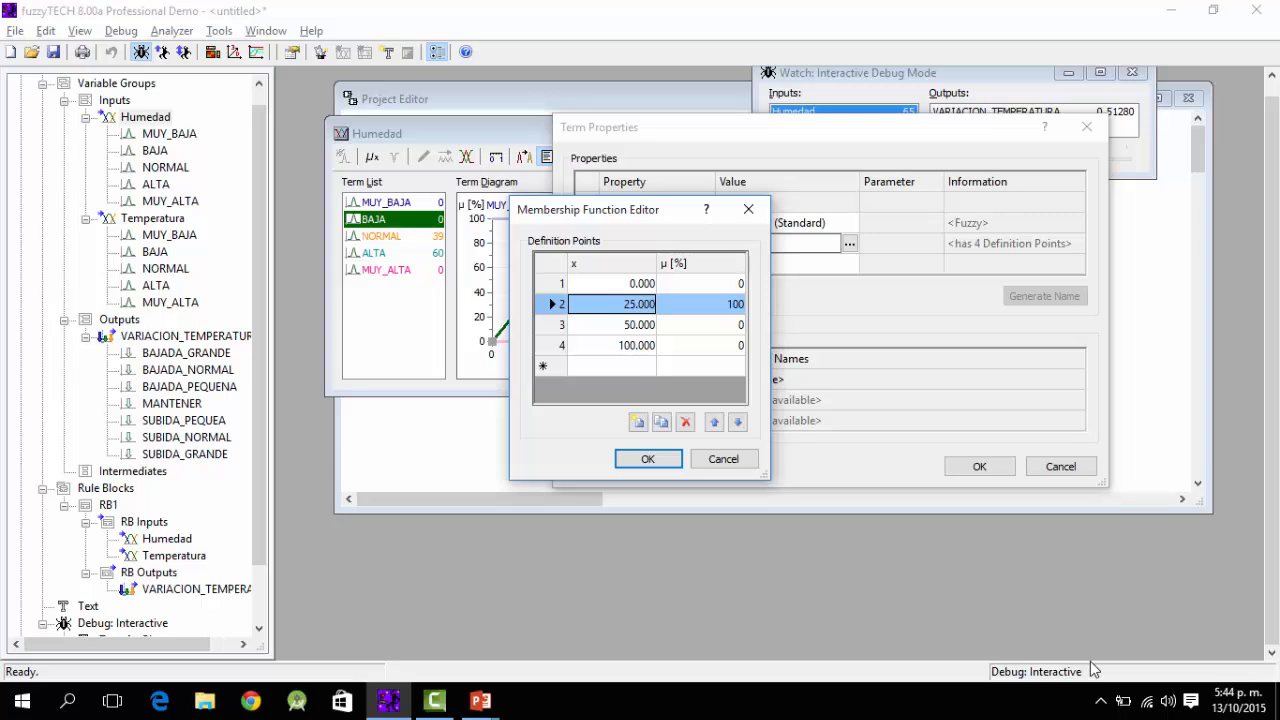
pyautogui.write('10')
pyautogui.press('Tab')
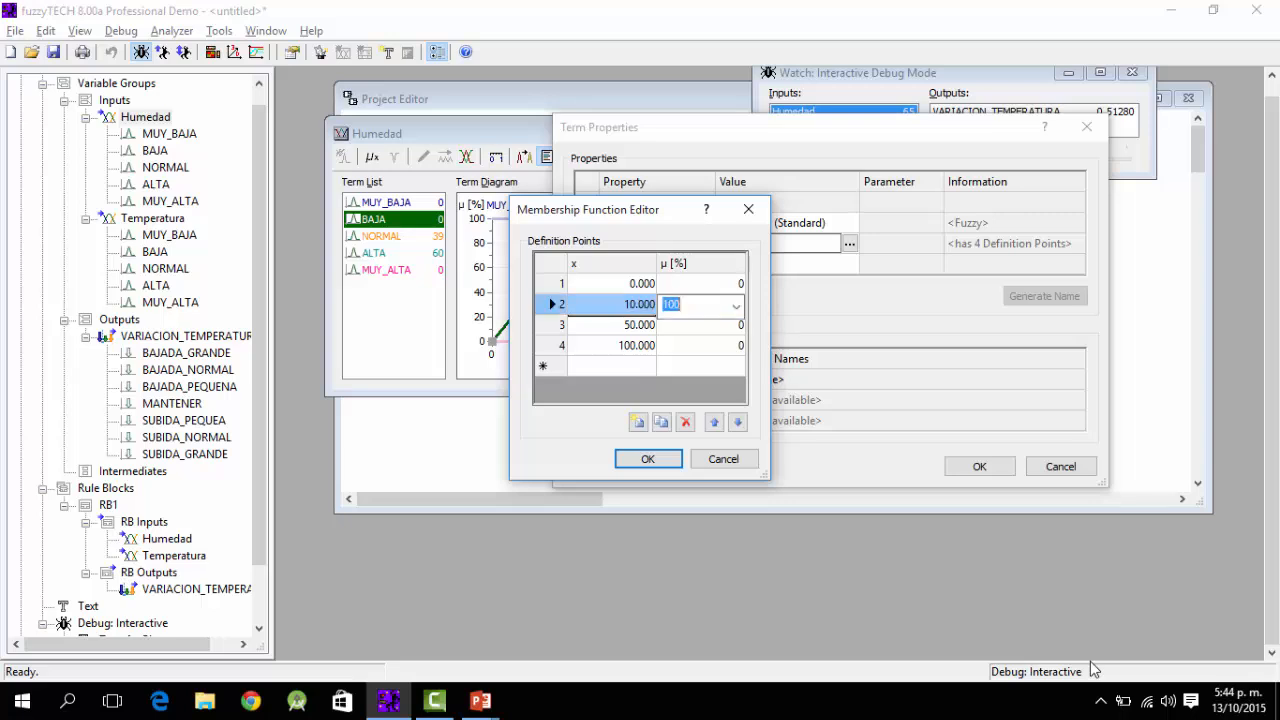
pyautogui.write('0')
pyautogui.press('Return')
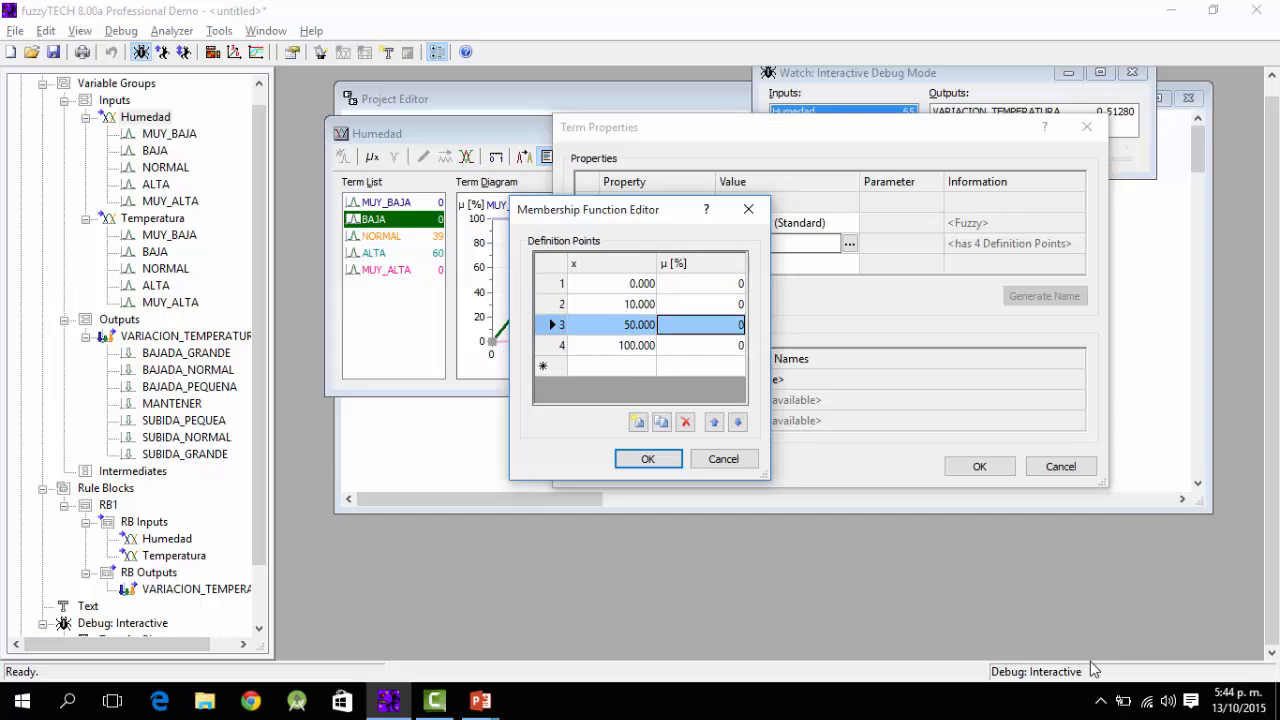
# Step: Set the third definition point of BAJA to x = 15 with a membership of 100 %
pyautogui.write('15')
pyautogui.press('Escape')
pyautogui.press('Left')
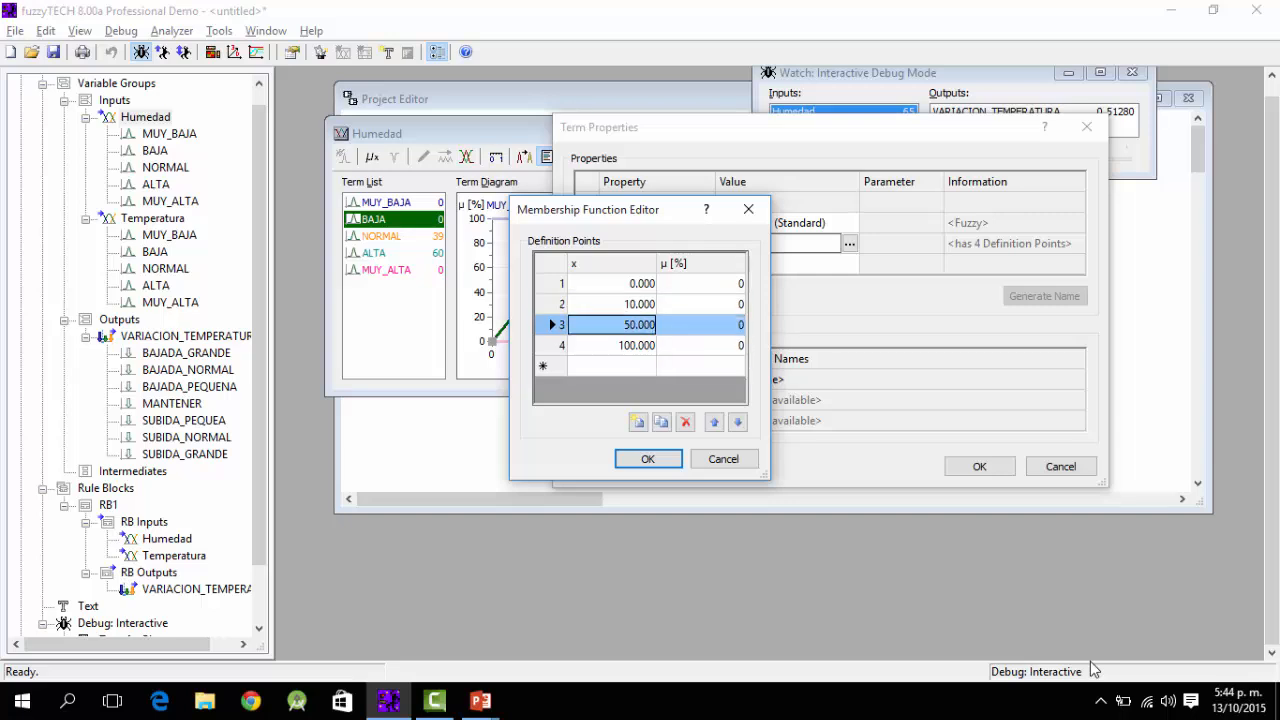
pyautogui.press('F2')
pyautogui.hotkey('ctrl', 'a')
pyautogui.write('15')
pyautogui.press('Tab')
pyautogui.press('Down')
pyautogui.press('Return')
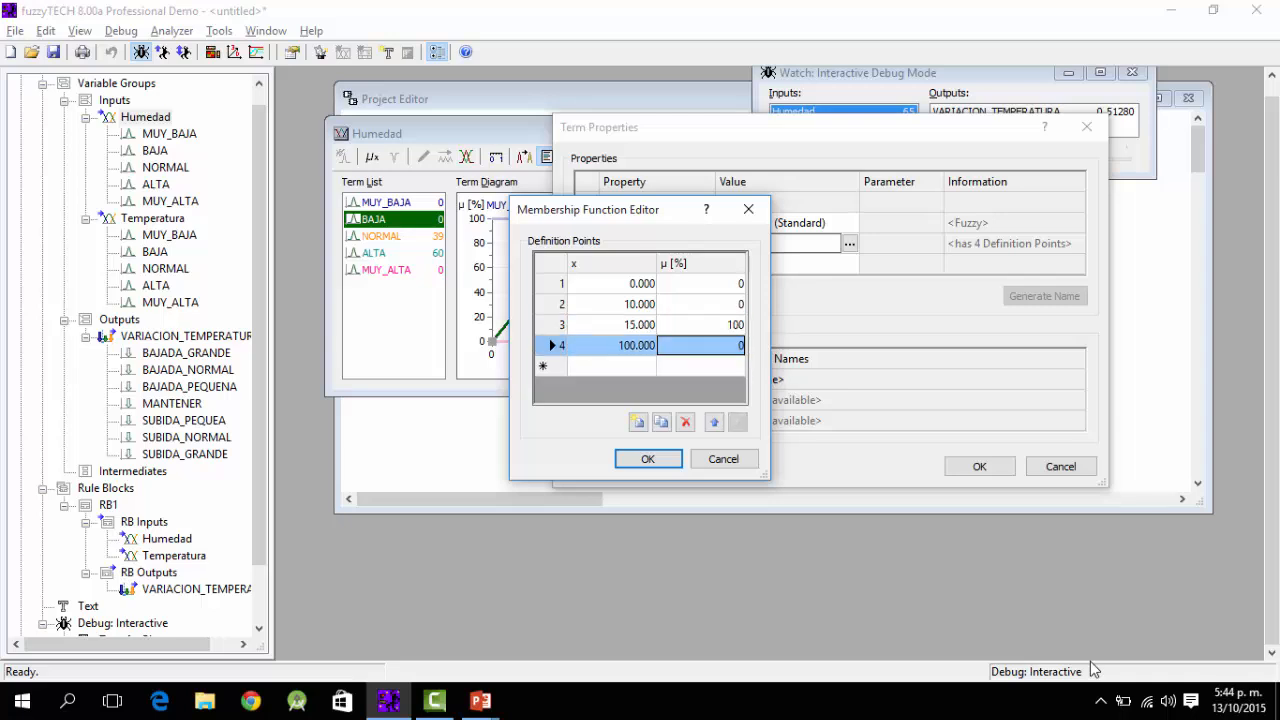
# Step: Set the fourth definition point of BAJA to x = 20 and add a fifth at x = 100, both with 0 % membership
pyautogui.hotkey('shift', 'Tab')
pyautogui.write('20')
pyautogui.press('Tab')
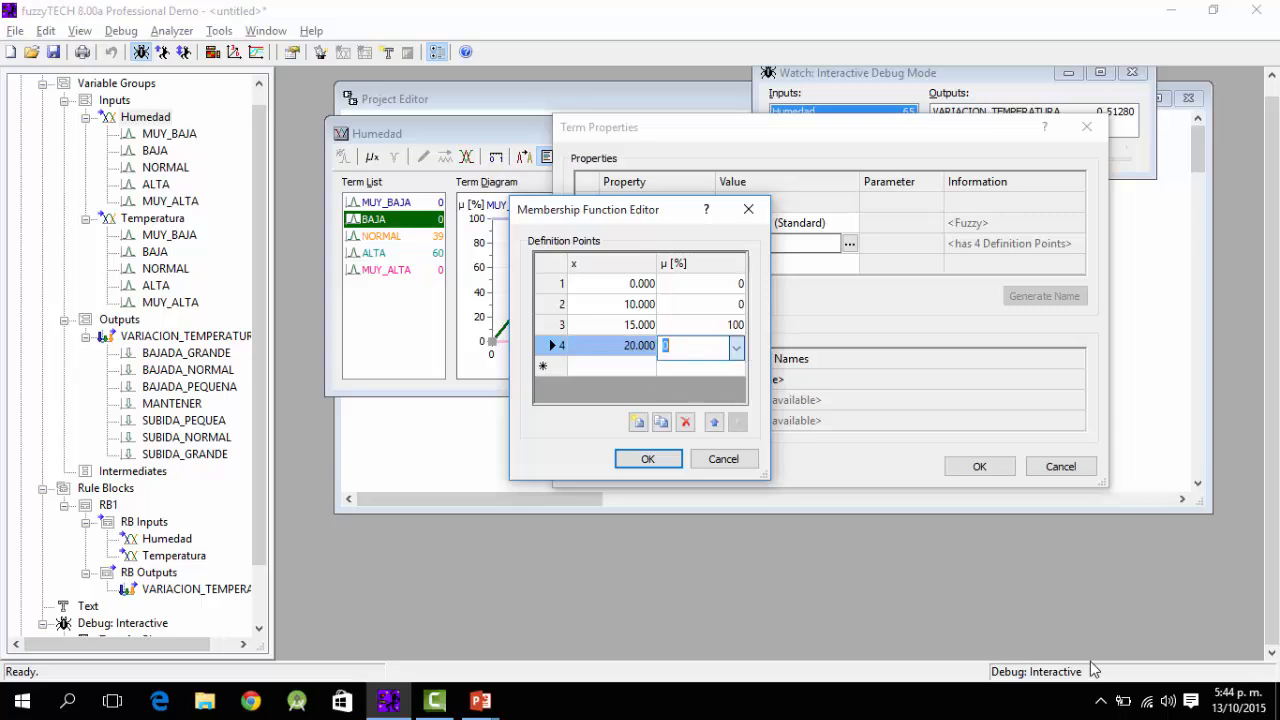
pyautogui.press('Return')
pyautogui.hotkey('shift', 'Tab')
pyautogui.write('100')
pyautogui.press('Tab')
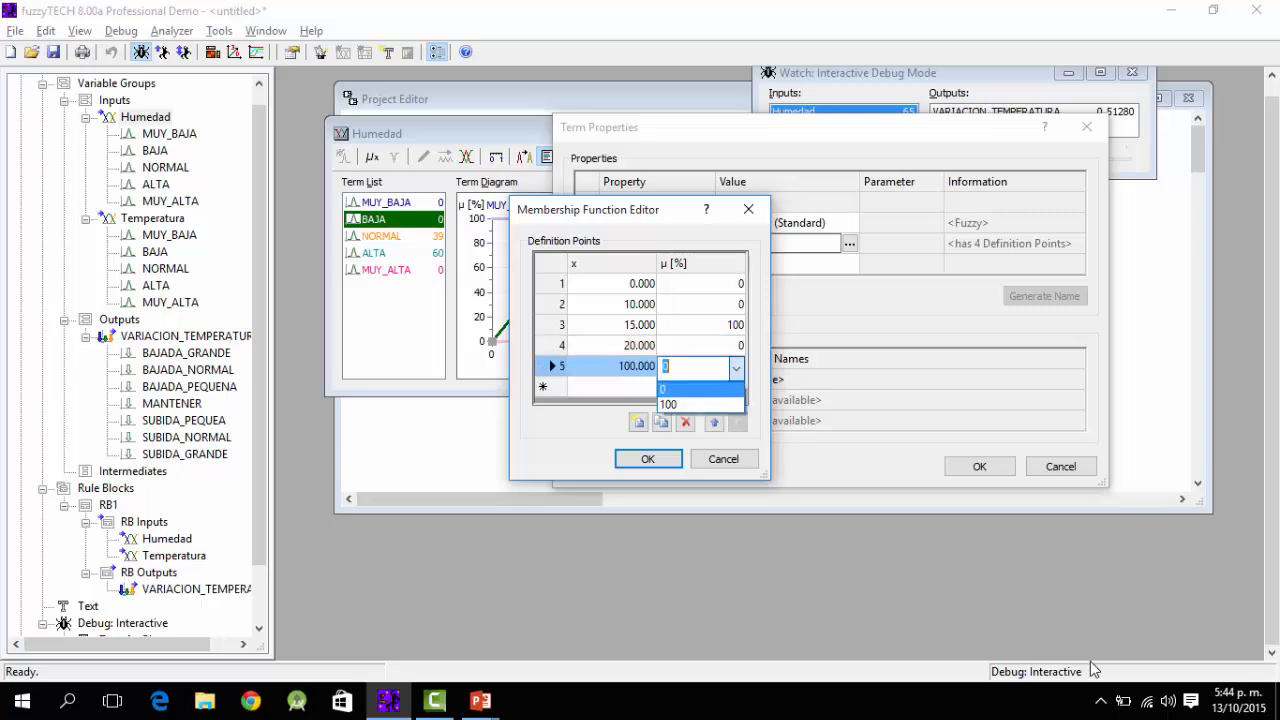
pyautogui.press('Return')
pyautogui.press('Return')
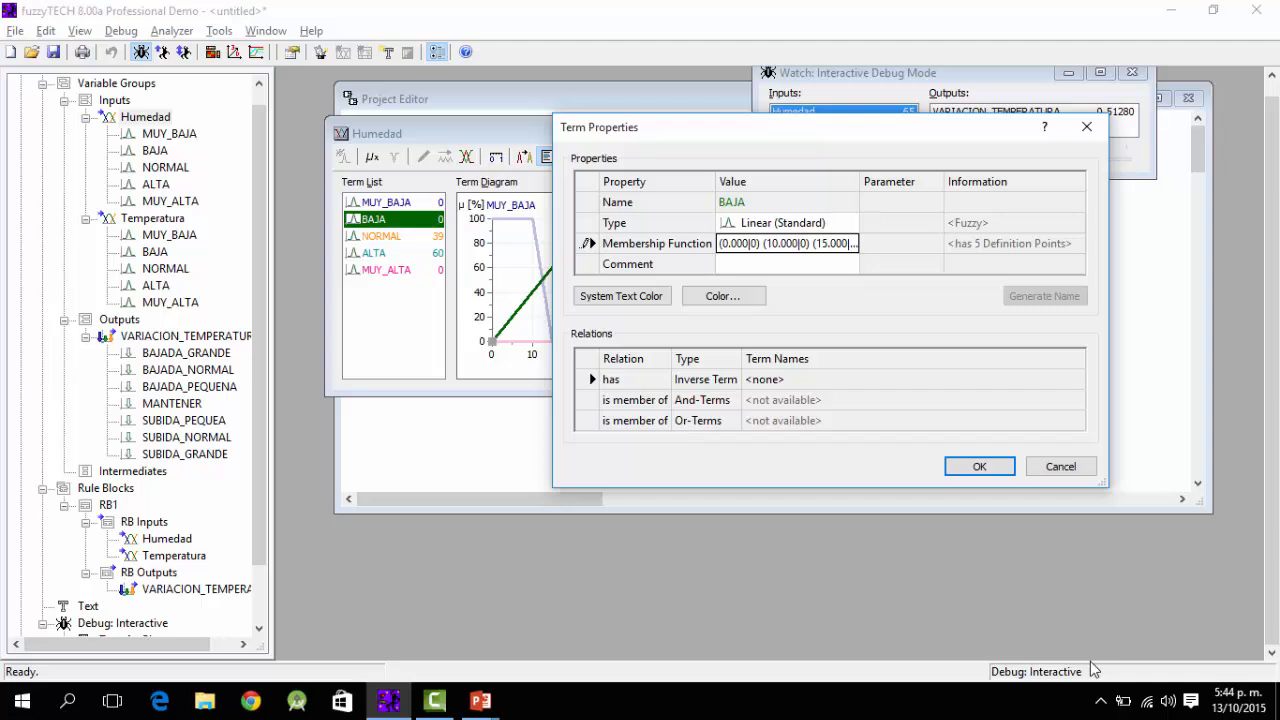
# Step: Recheck the definition points of BAJA and apply them to the term
pyautogui.press('space')
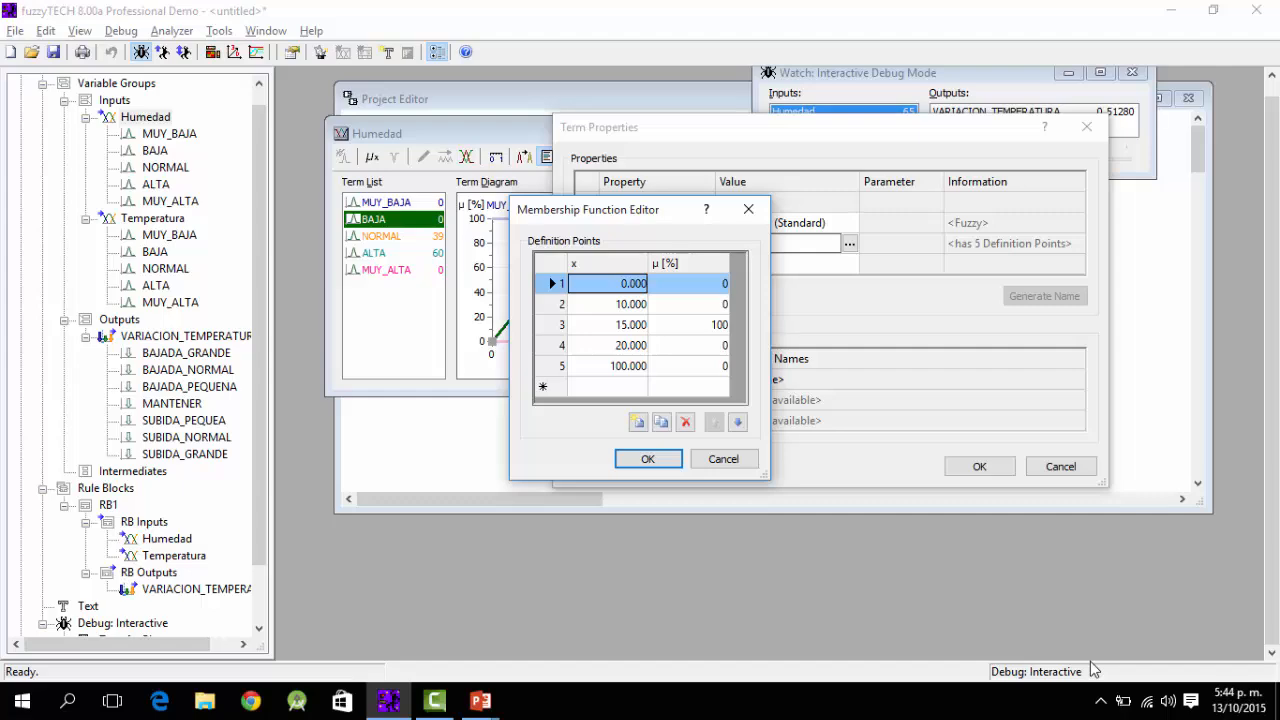
pyautogui.press('Return')
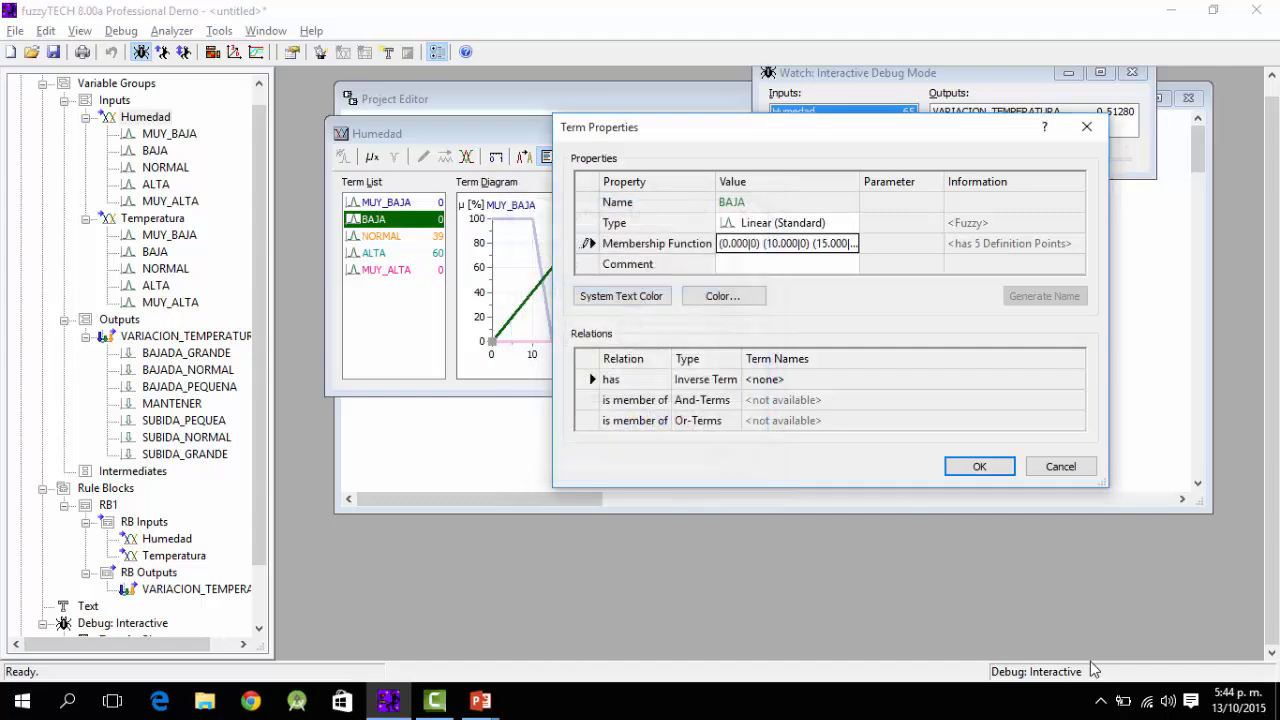
pyautogui.press('Return')
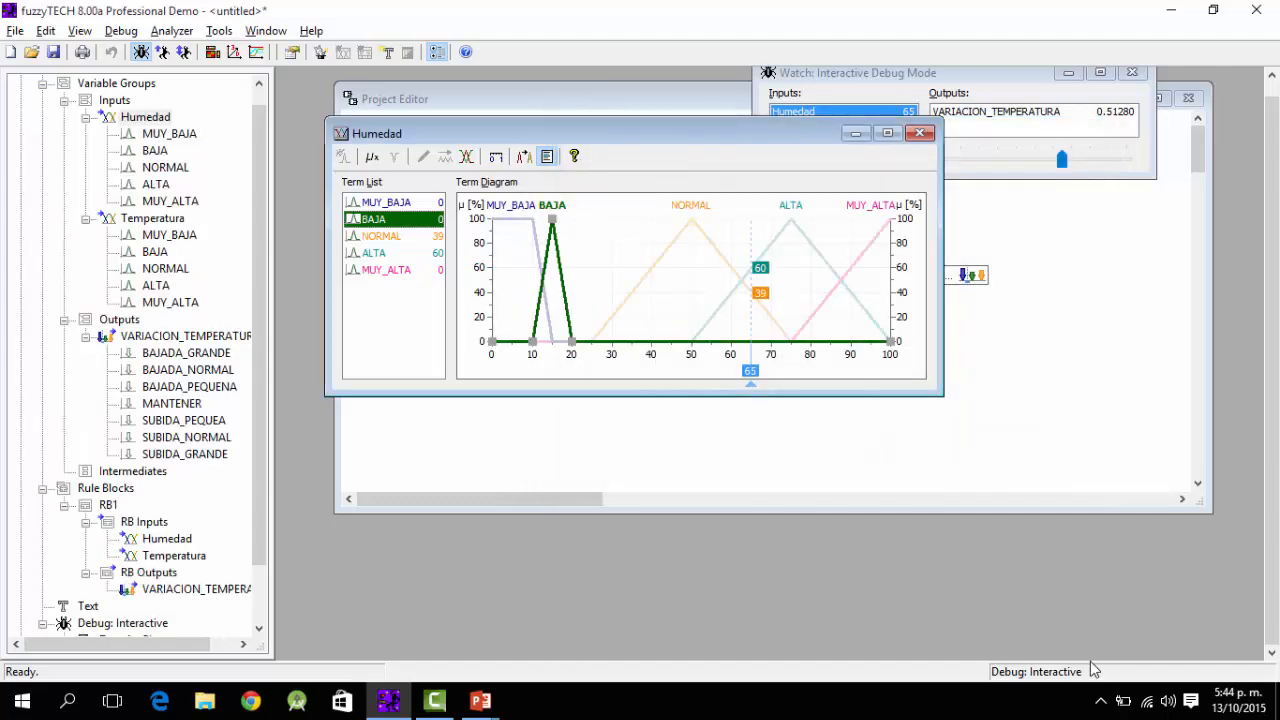
# Step: Open the definition points of Humedad's NORMAL term and set the second point to x = 18
pyautogui.press('Down')
pyautogui.press('Return')
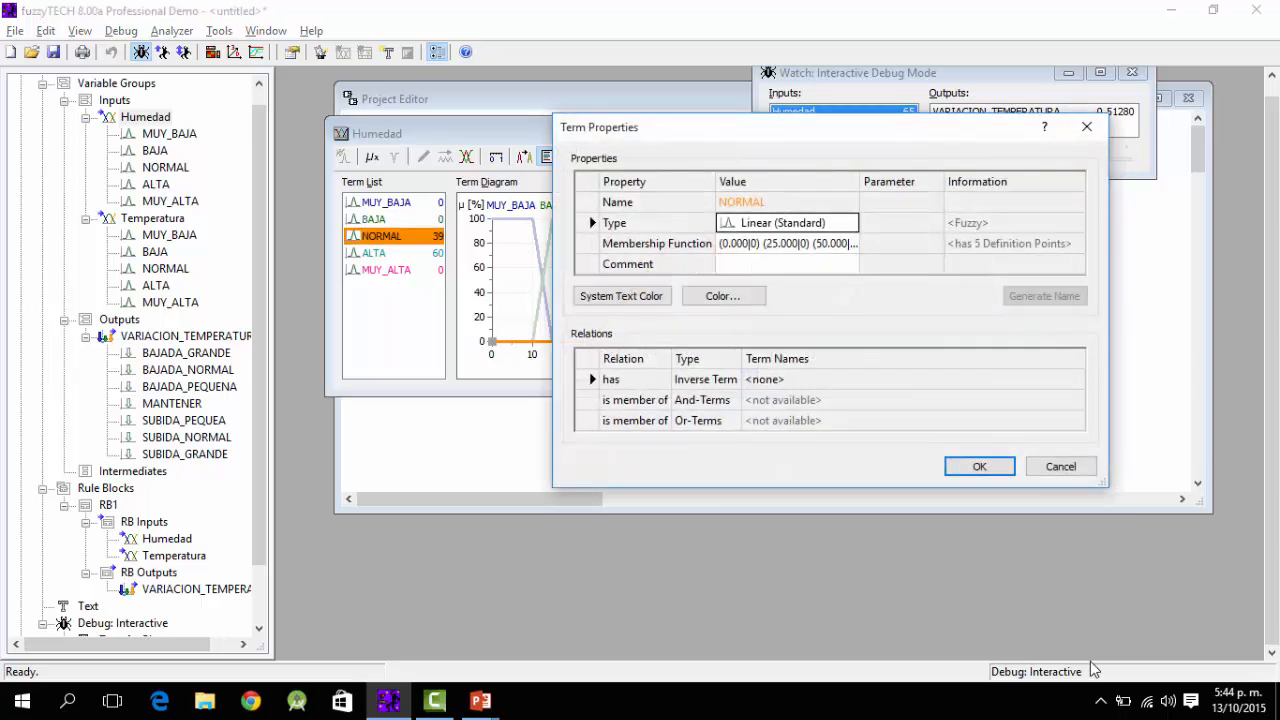
pyautogui.press('Down')
pyautogui.press('Return')
pyautogui.press('Tab')
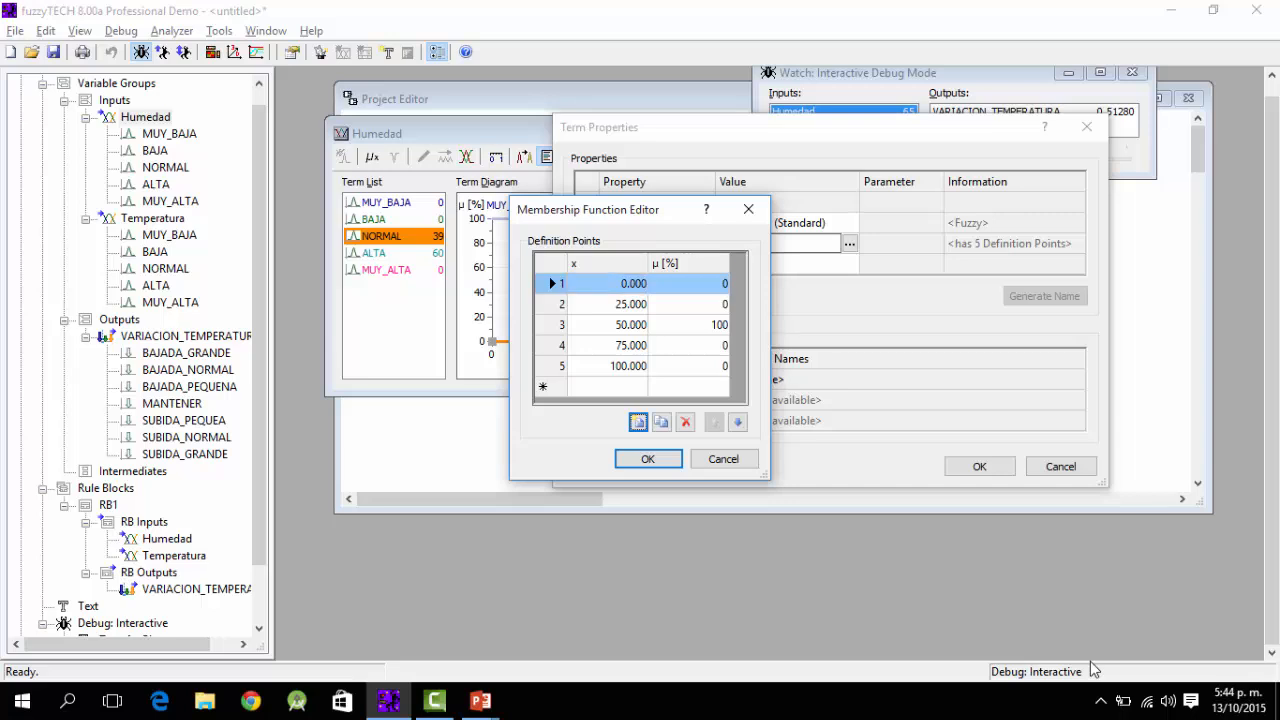
pyautogui.hotkey('shift', 'Tab')
pyautogui.press('Down')
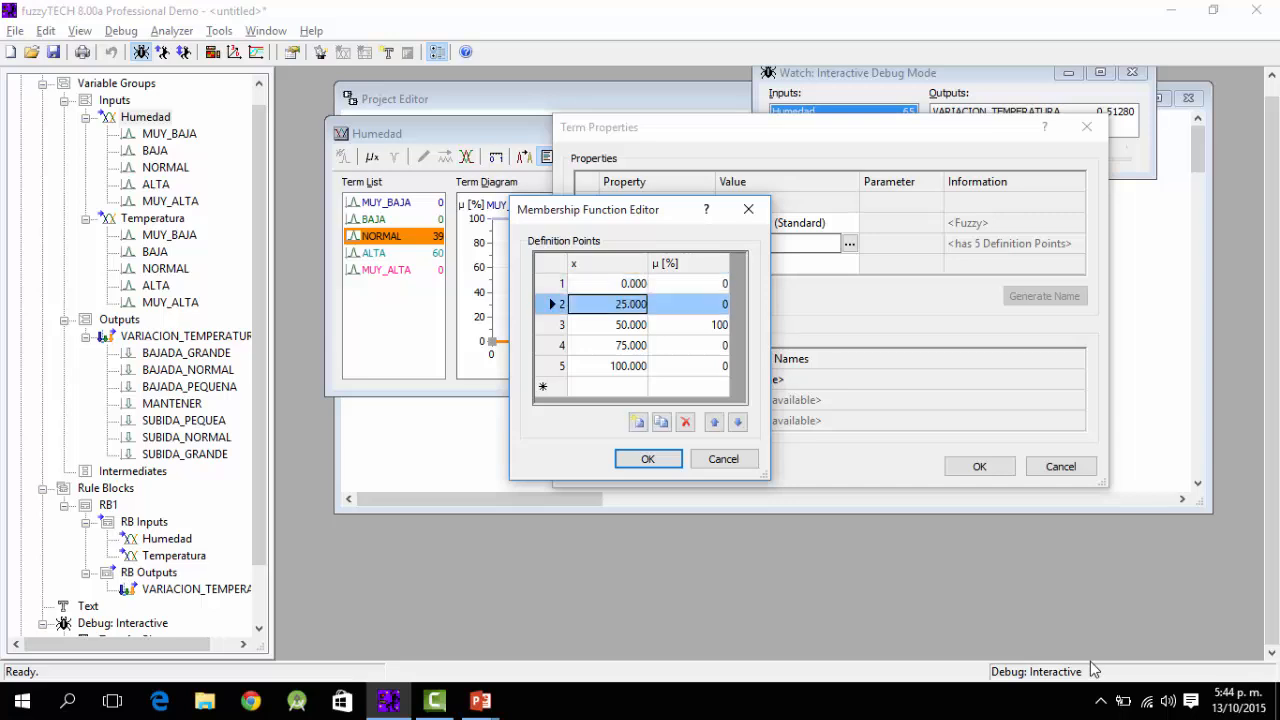
pyautogui.write('18')
pyautogui.press('Down')
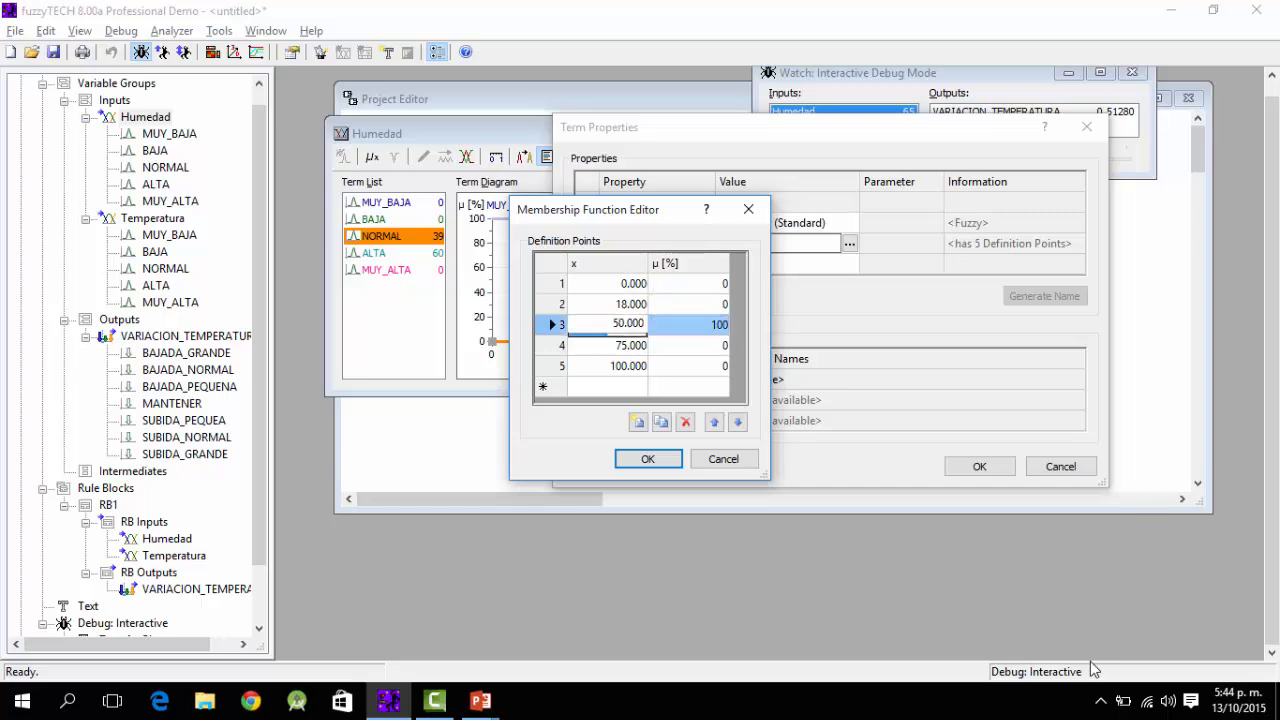
# Step: Set the third definition point of NORMAL to x = 20 with a membership of 100 %
pyautogui.hotkey('shift', 'Home')
pyautogui.write('20')
pyautogui.press('Down')
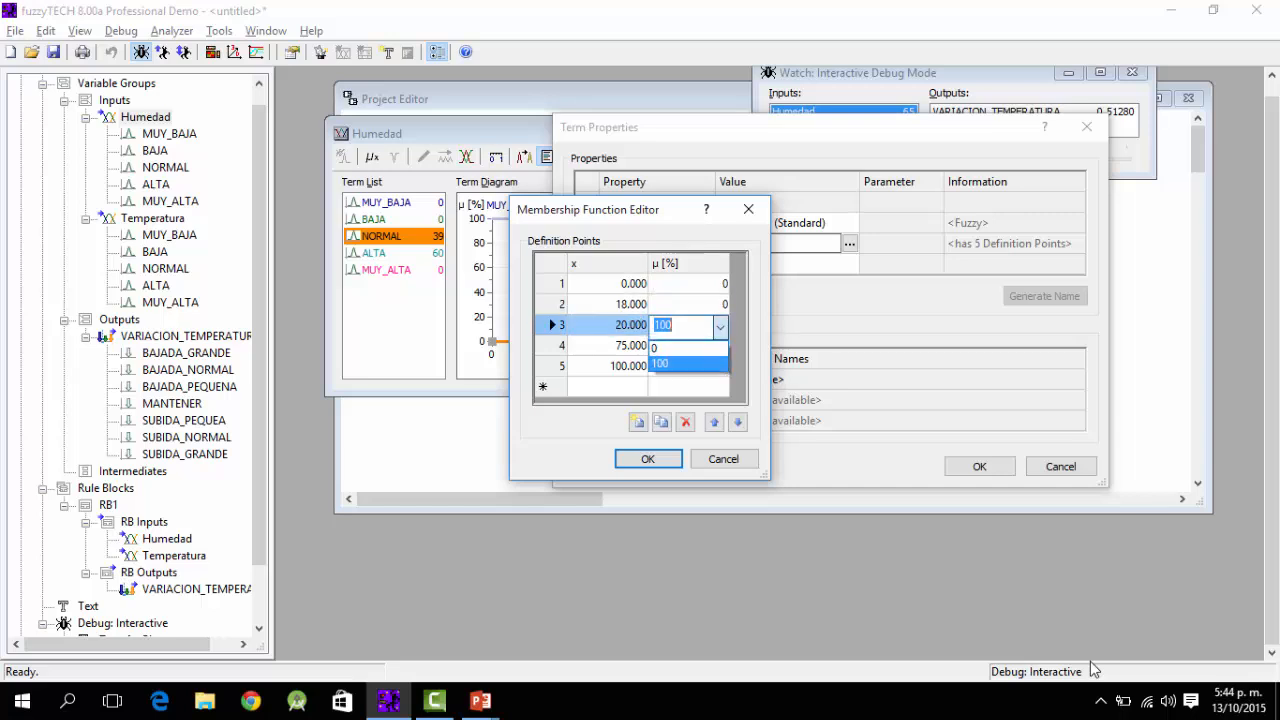
pyautogui.hotkey('shift', 'Tab')
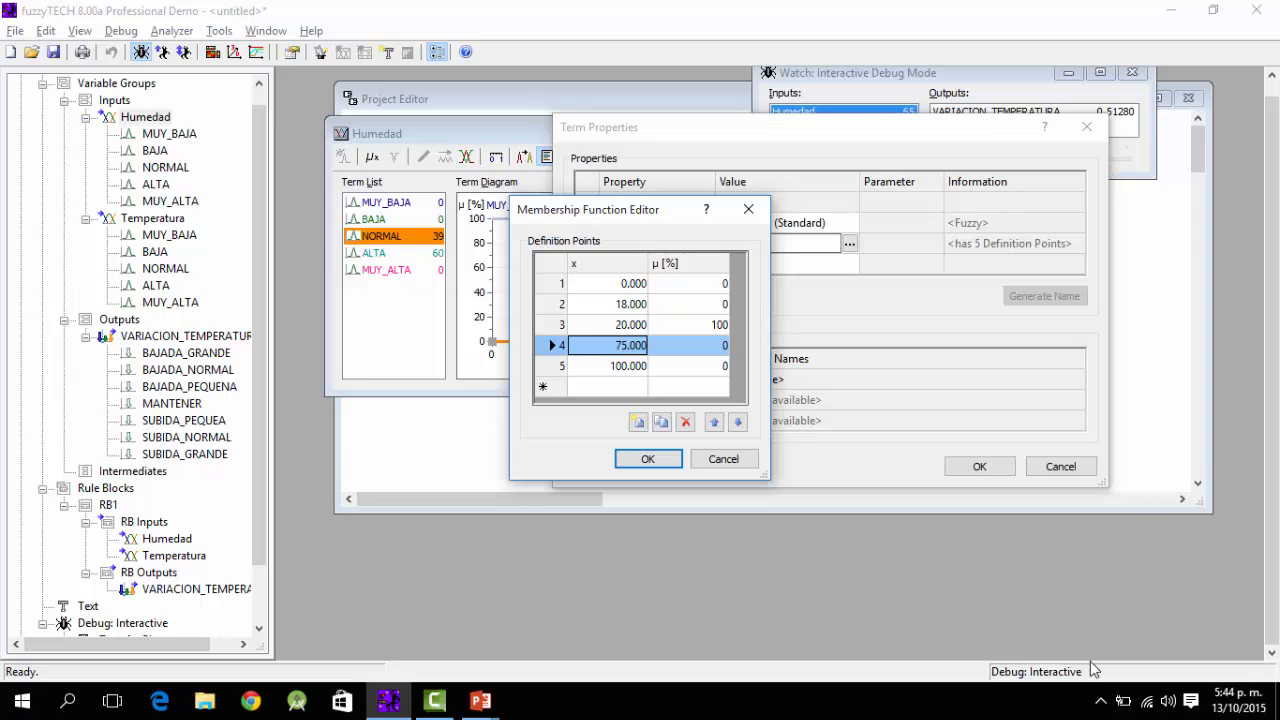
# Step: Set the fourth definition point of NORMAL to x = 22 with a membership of 0 % and apply the function
pyautogui.write('22')
pyautogui.press('Tab')
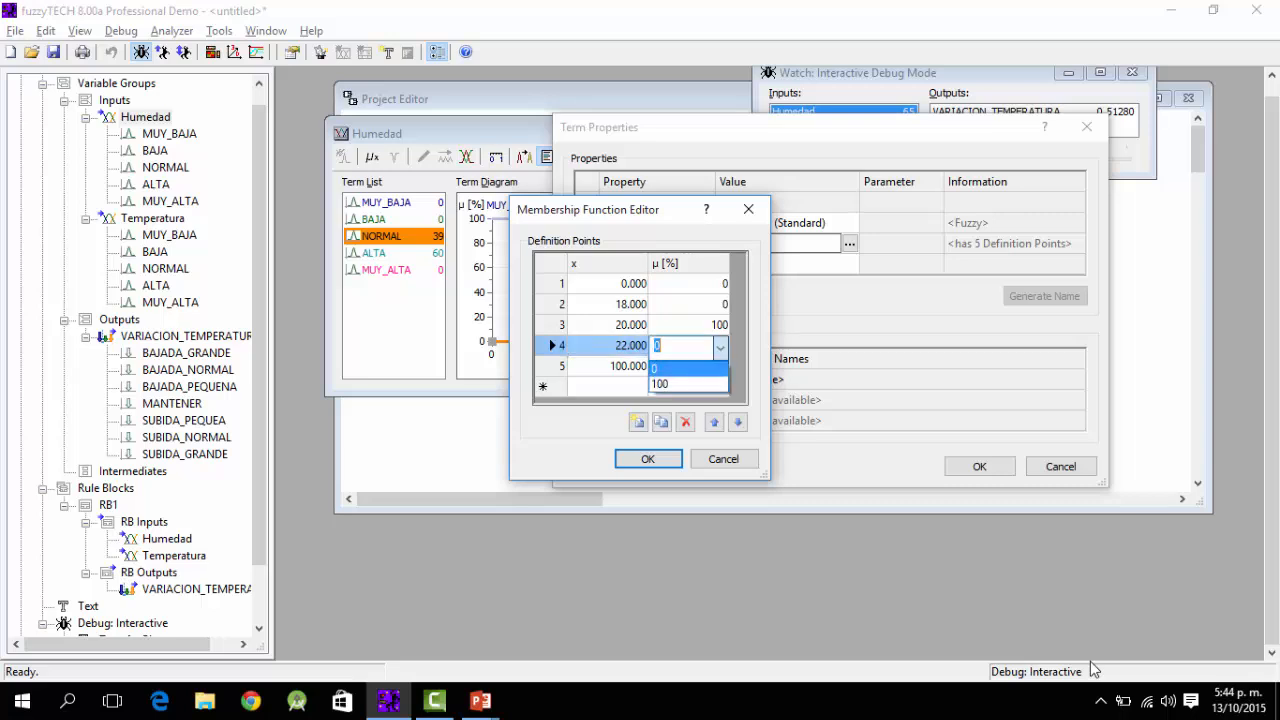
pyautogui.press('Return')
pyautogui.press('Tab')
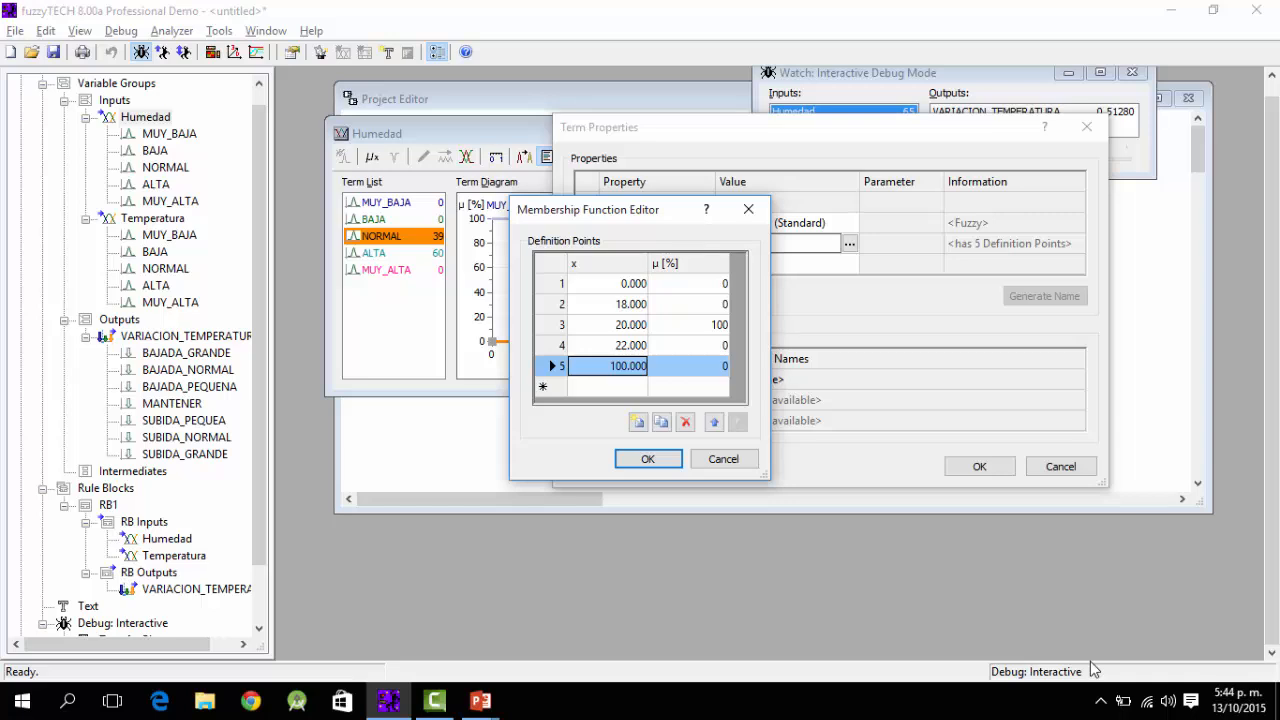
pyautogui.press('Return')
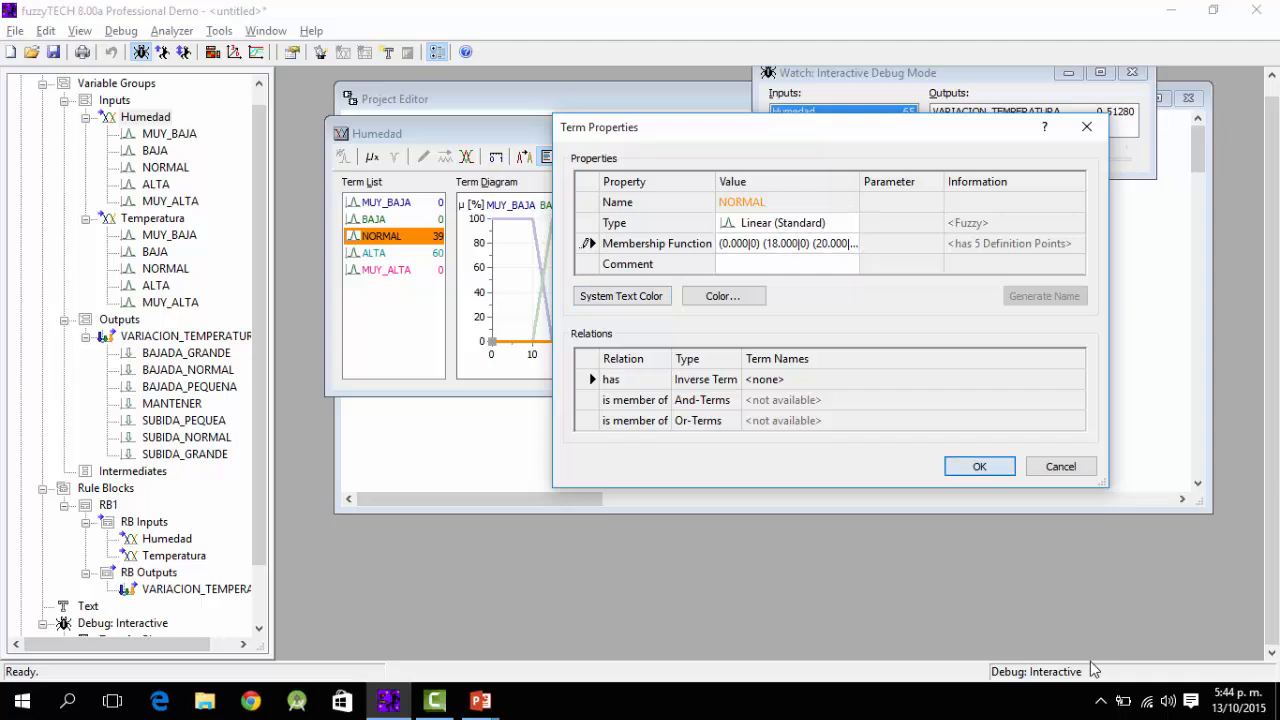
pyautogui.press('Return')
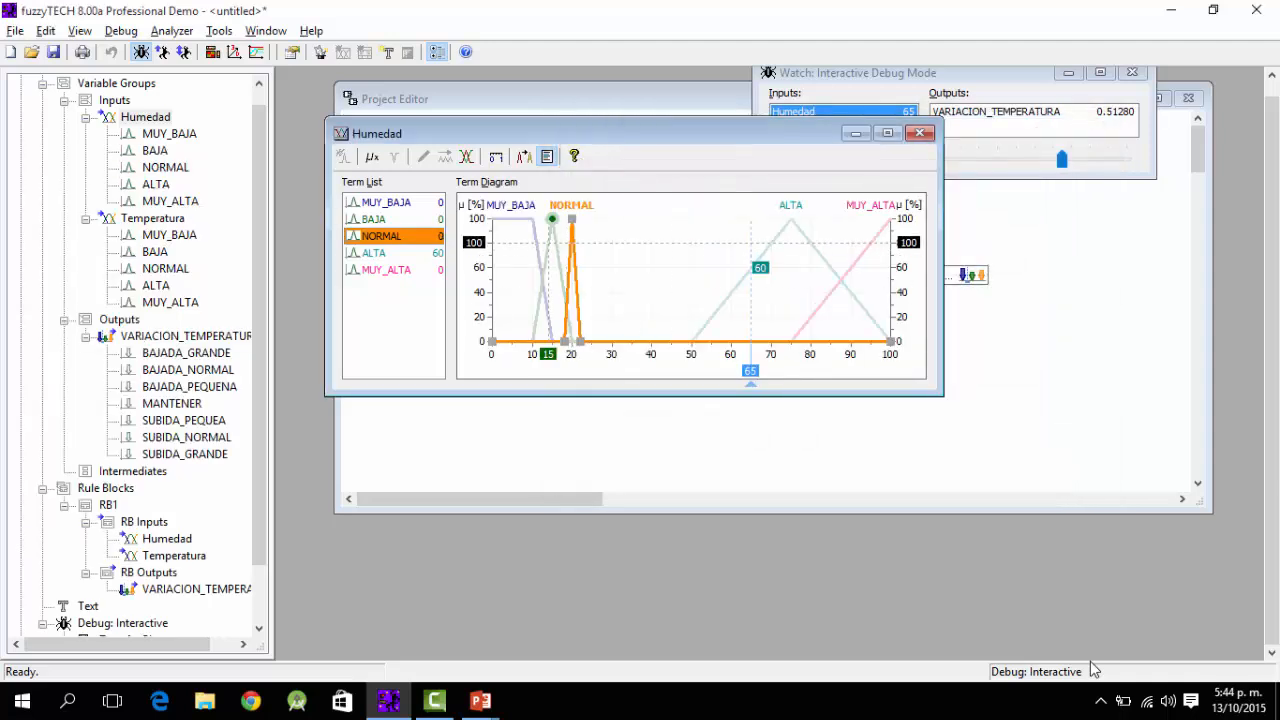
# Step: Reopen the definition points of Humedad's BAJA term and set the third point to x = 25, keeping 100 % membership
pyautogui.click(386, 202)
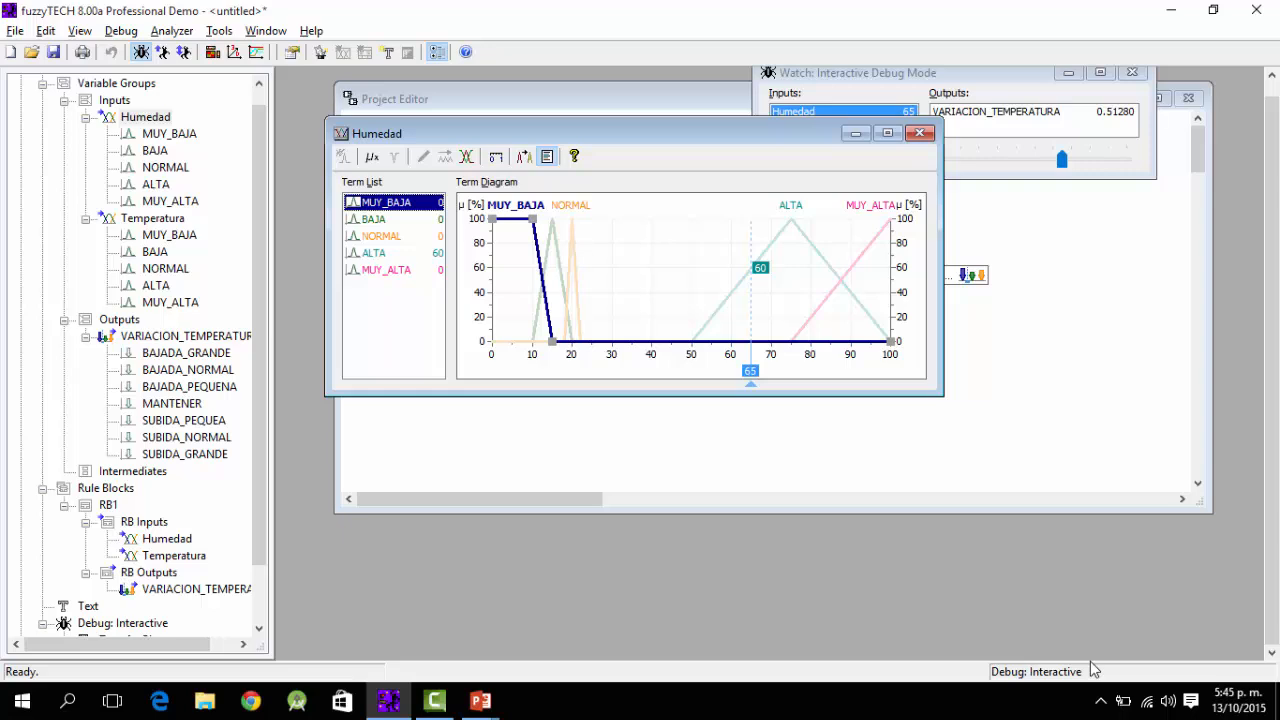
pyautogui.press('Down')
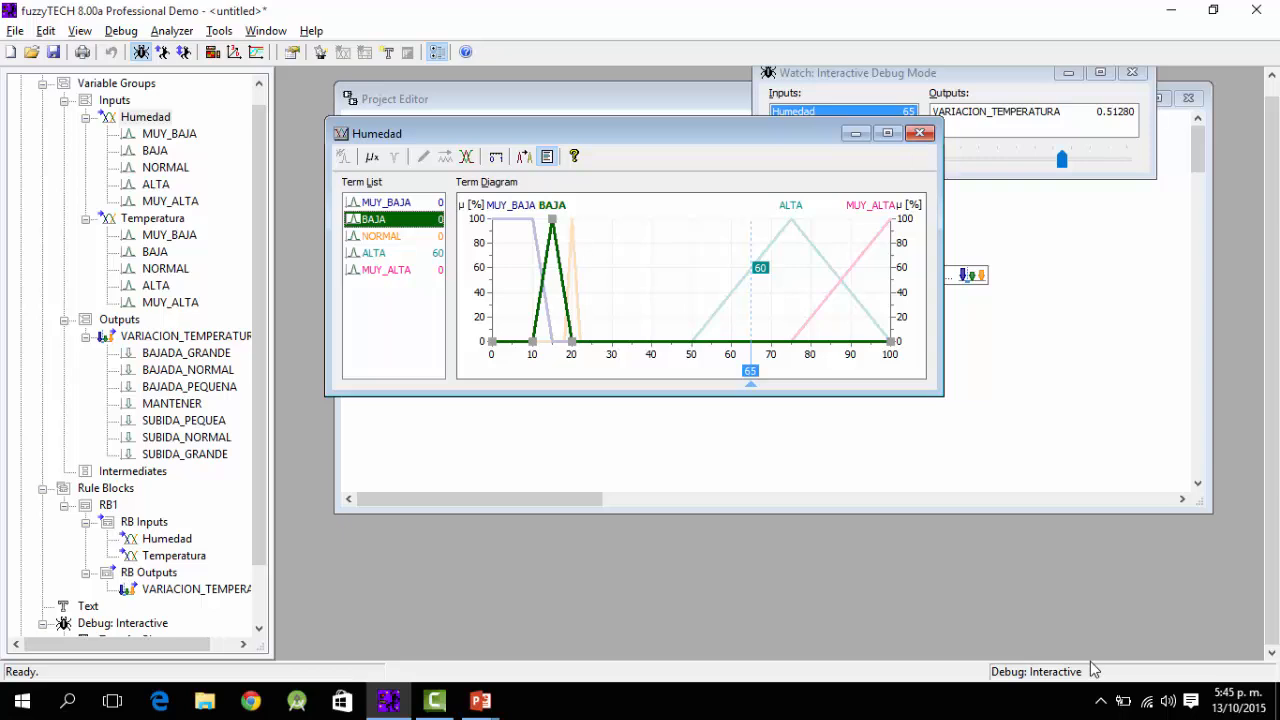
pyautogui.press('Return')
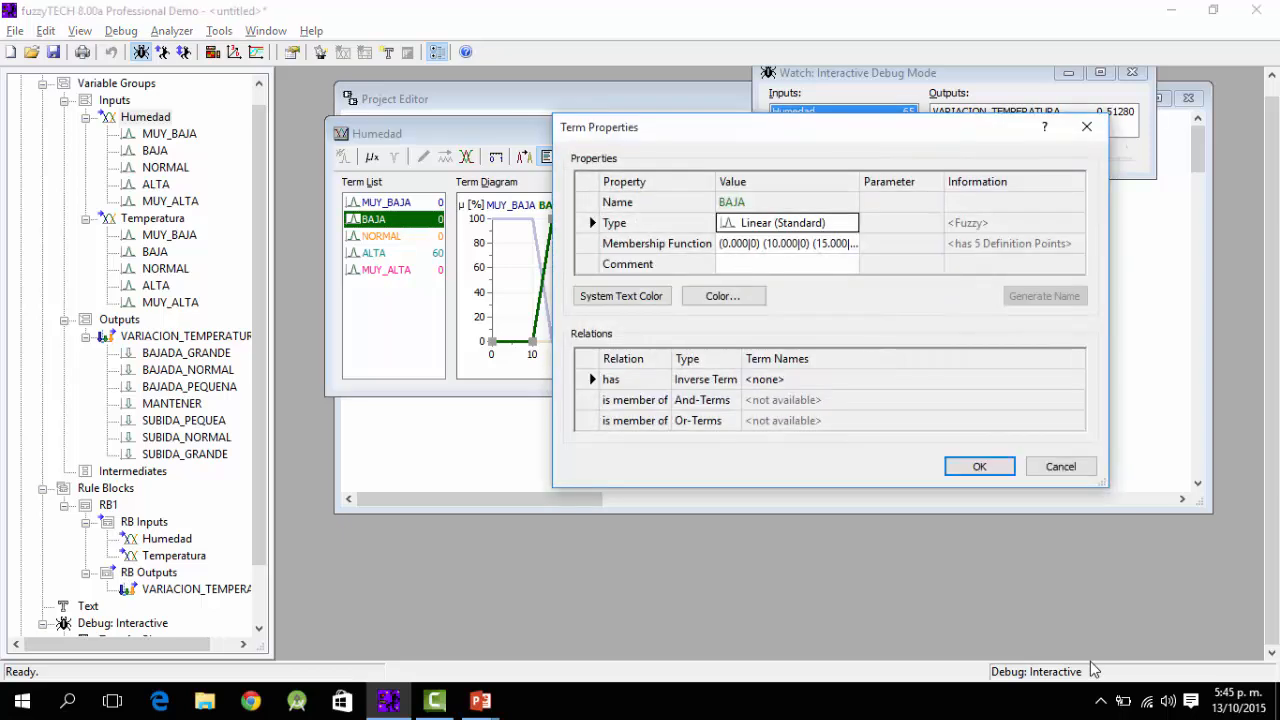
pyautogui.doubleClick(788, 244)
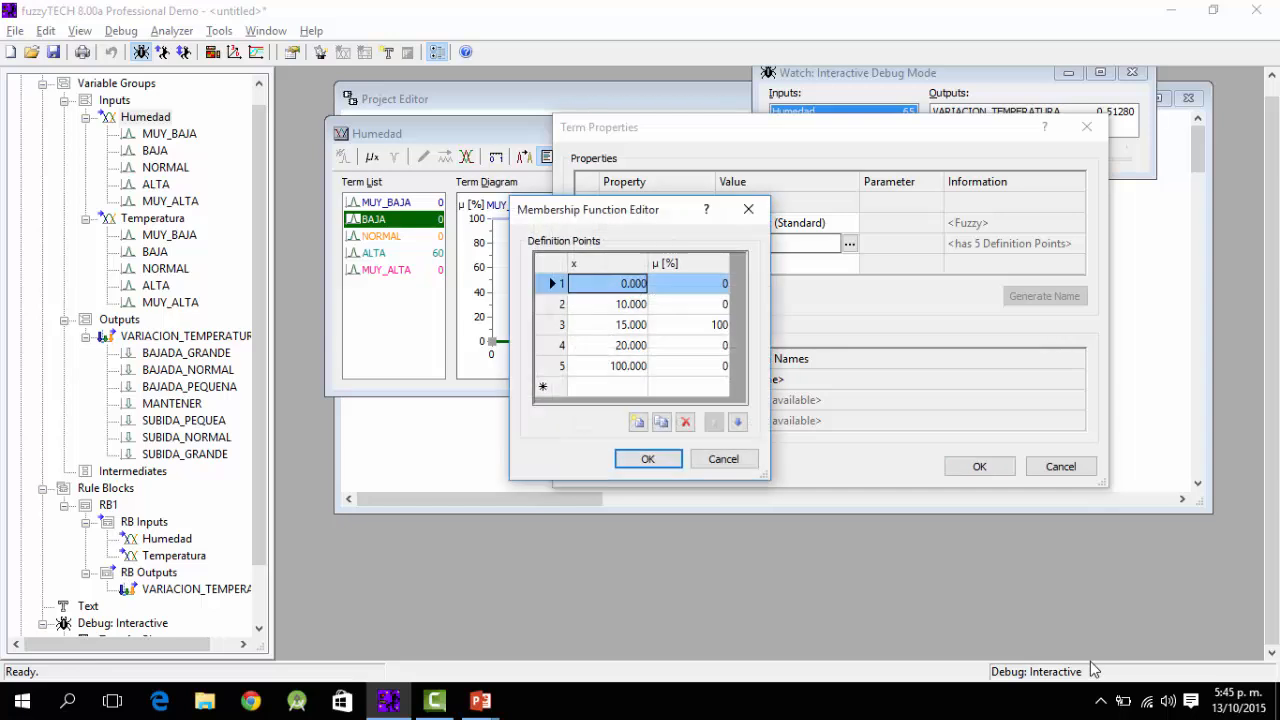
pyautogui.press('Down')
pyautogui.press('Down')
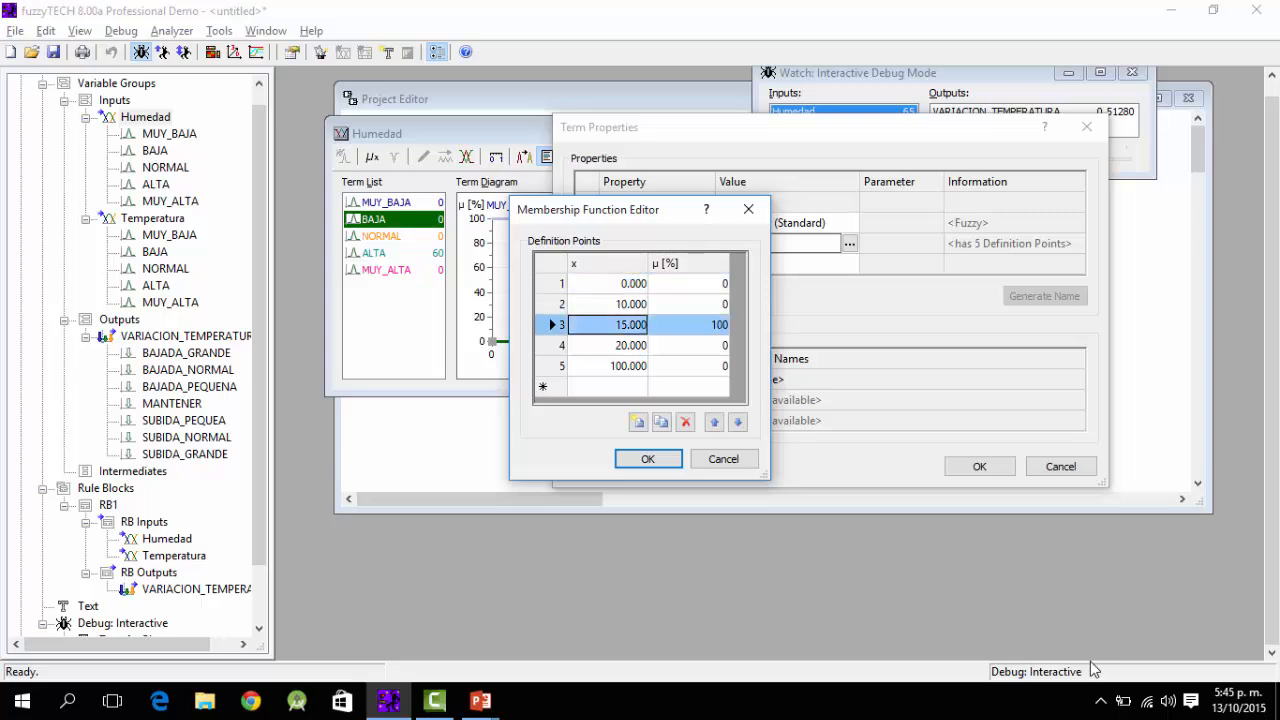
pyautogui.write('25')
pyautogui.press('Tab')
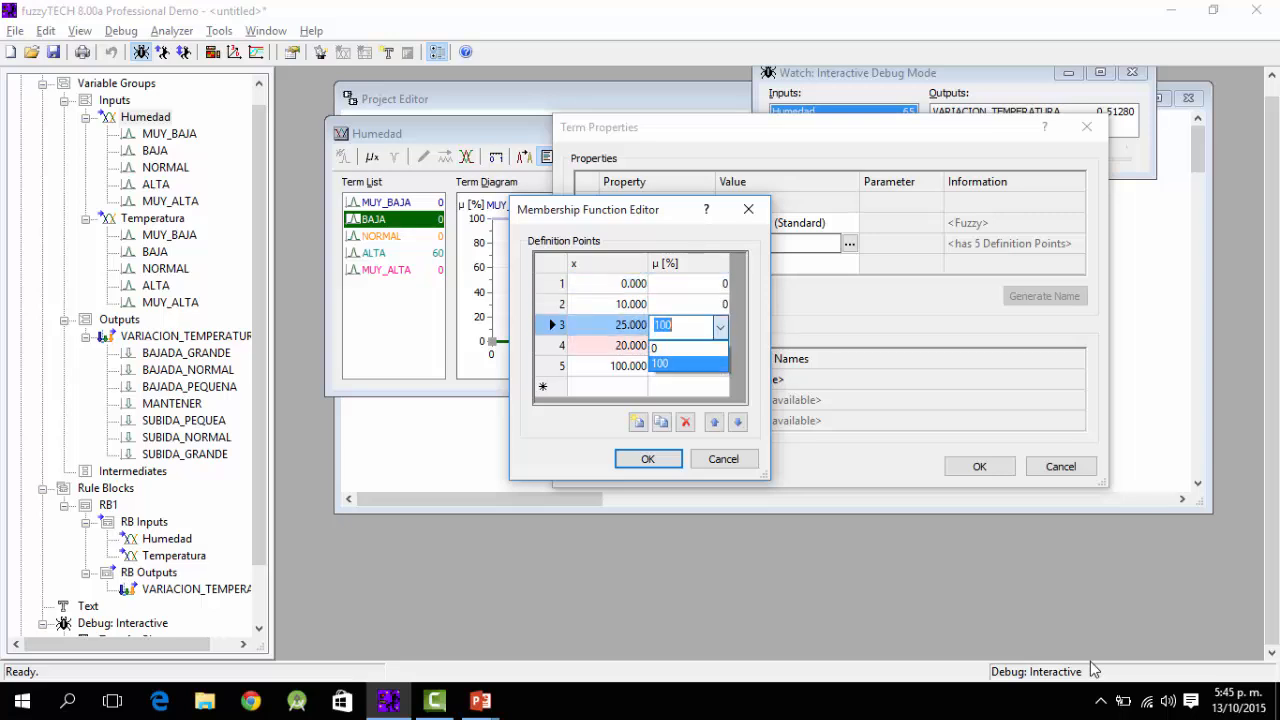
pyautogui.press('Tab')
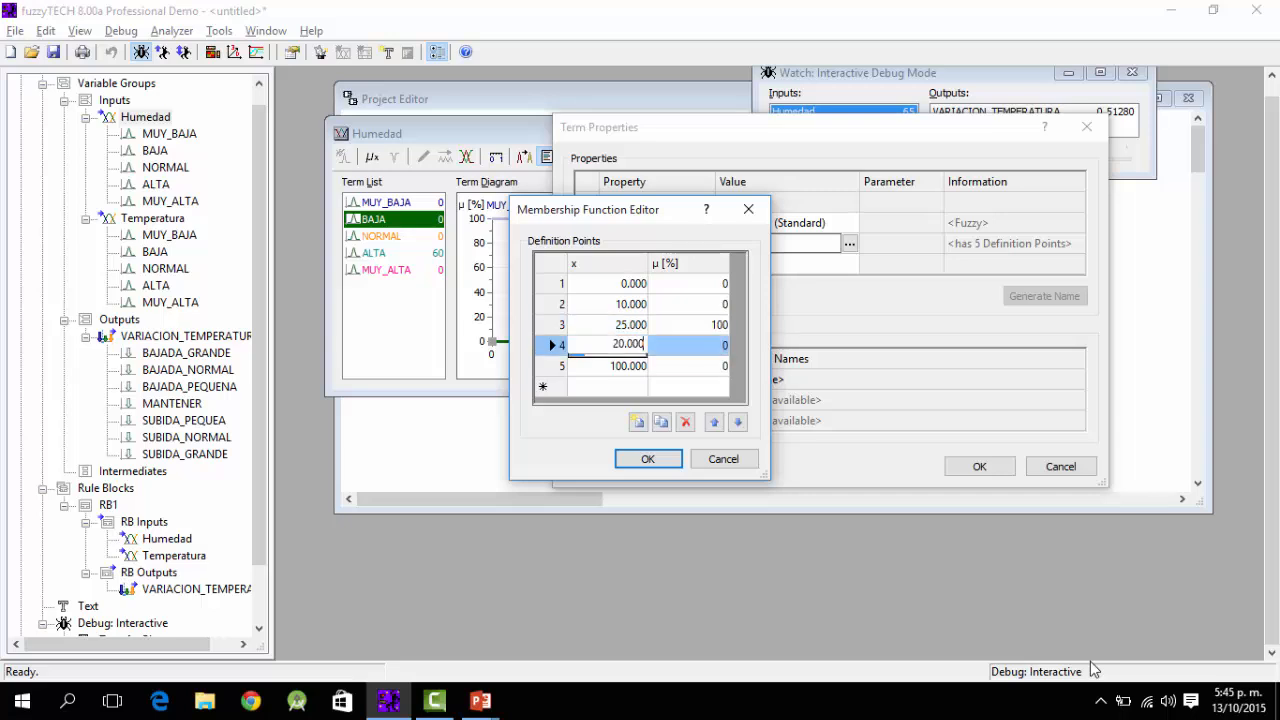
# Step: Set the fourth definition point of BAJA to x = 40 with a membership of 0 % and apply the function
pyautogui.write('40')
pyautogui.press('Tab')
pyautogui.press('Tab')
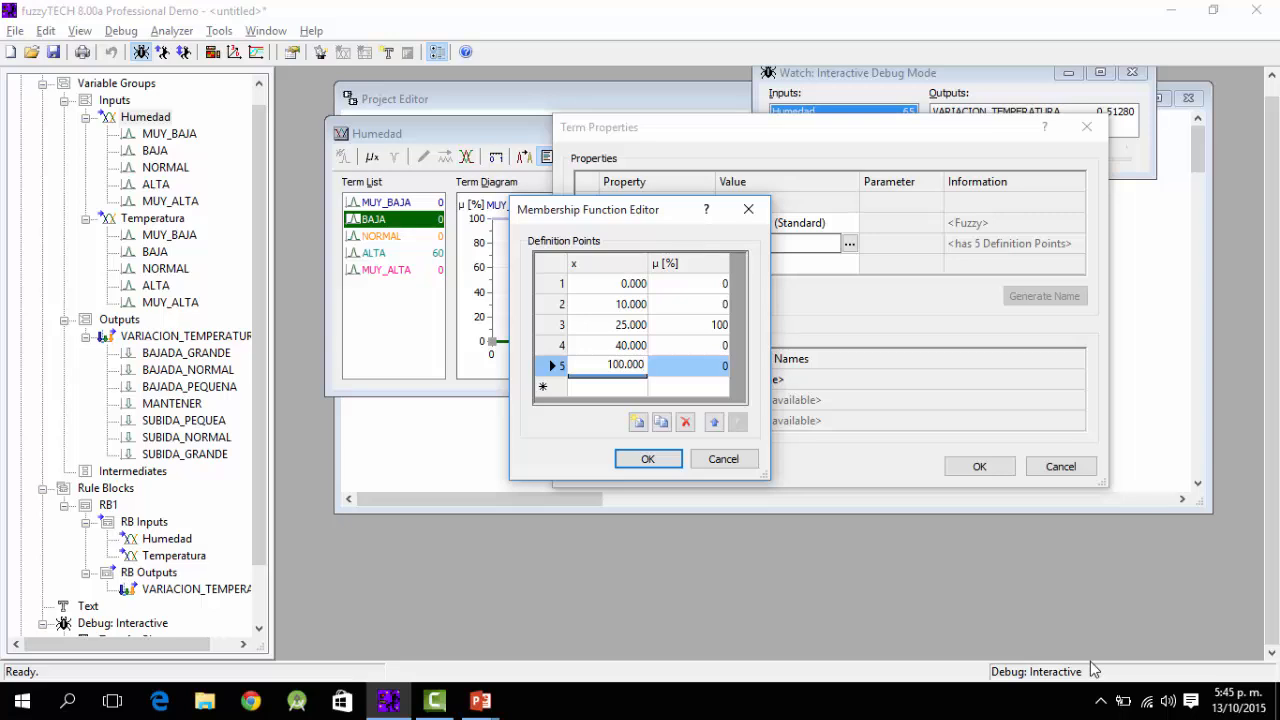
pyautogui.press('Return')
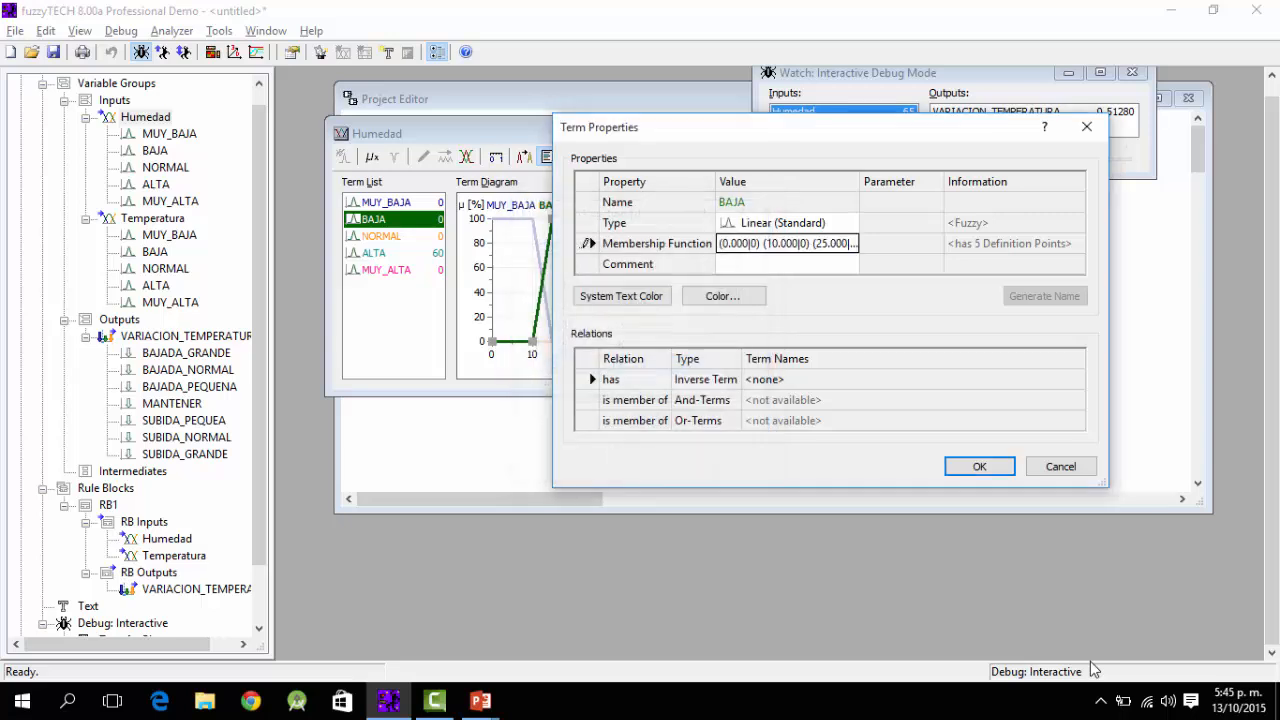
pyautogui.press('Return')
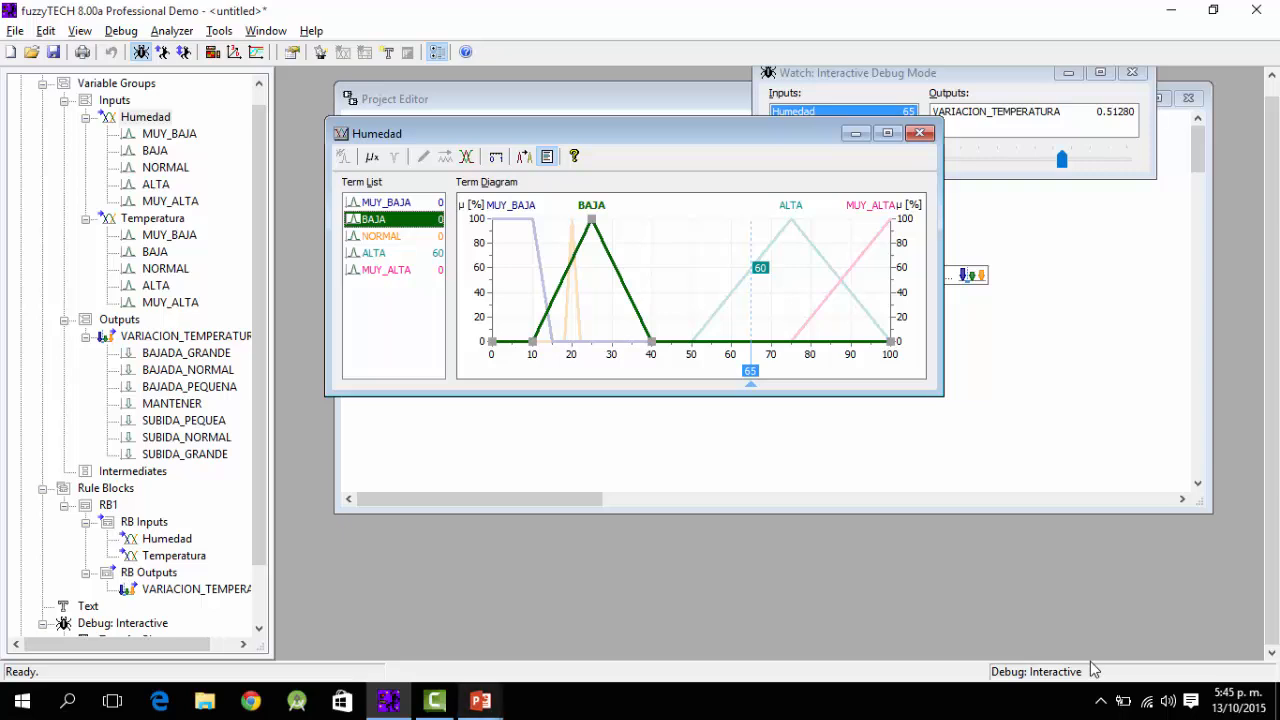
# Step: Open the definition points of Humedad's NORMAL term and set the second point to x = 30 with a membership of 0 %
pyautogui.moveTo(480, 701)
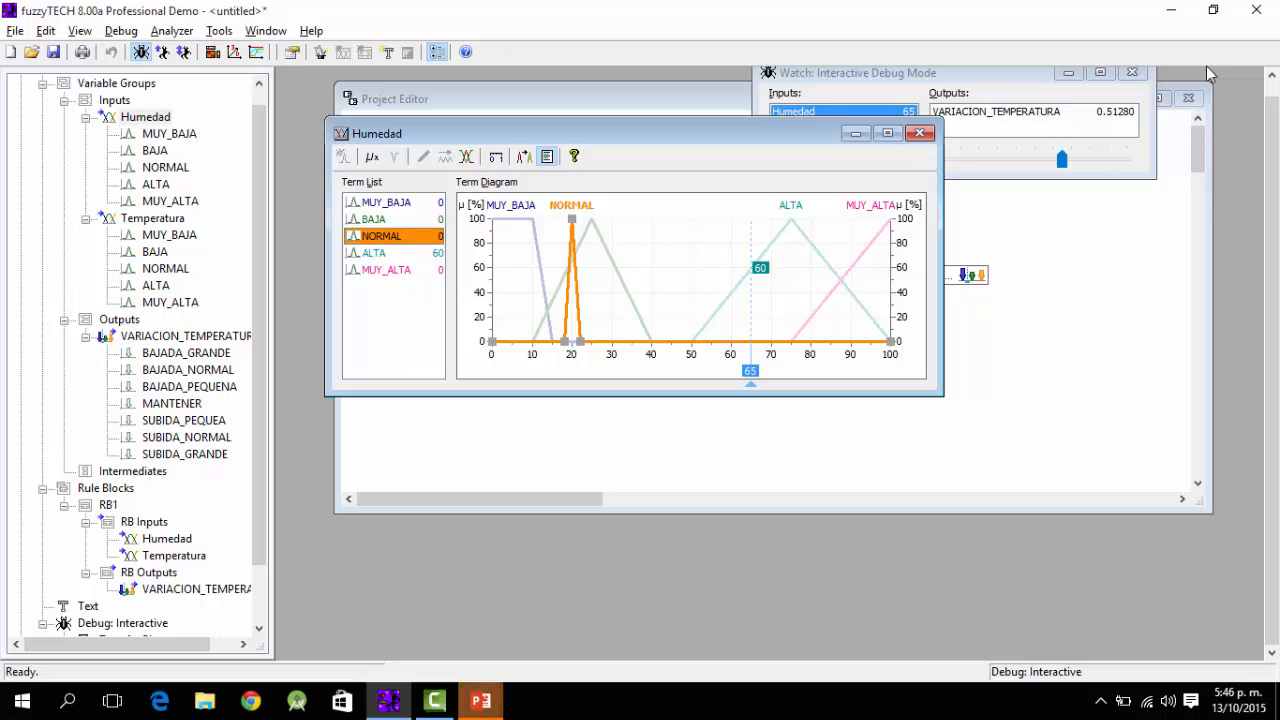
pyautogui.press('Return')
pyautogui.press('Down')
pyautogui.press('Return')
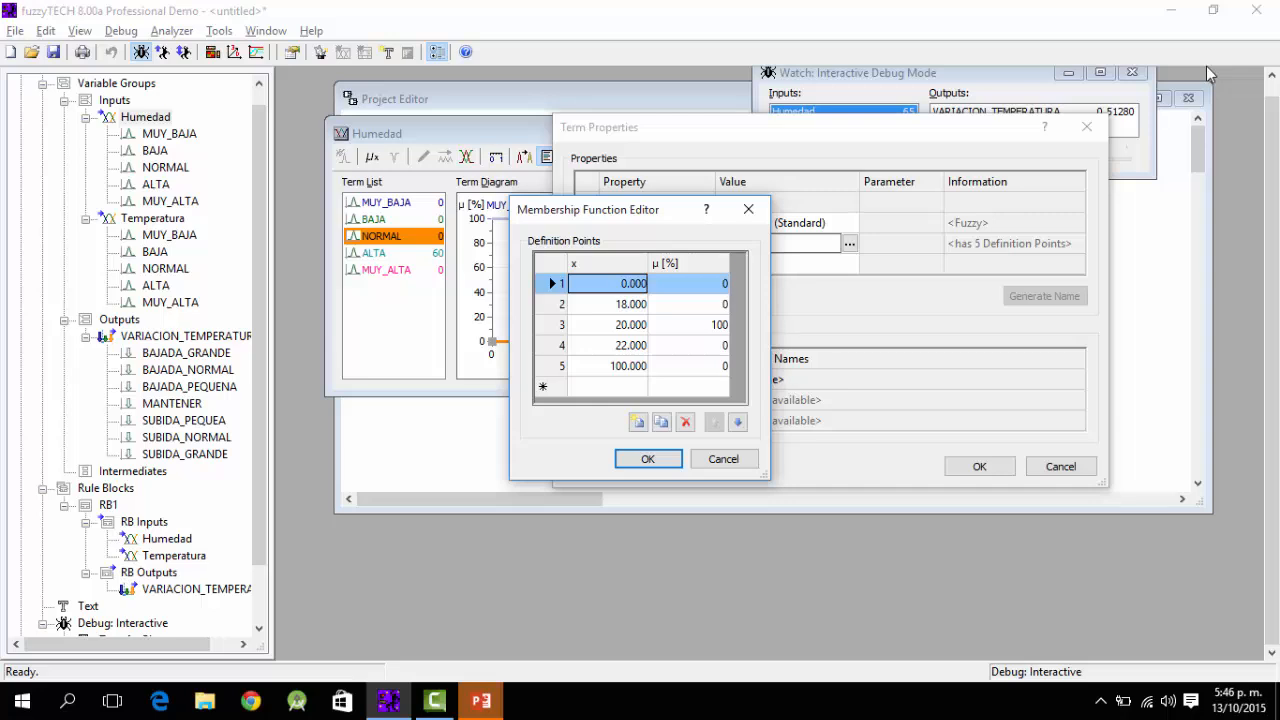
pyautogui.press('Down')
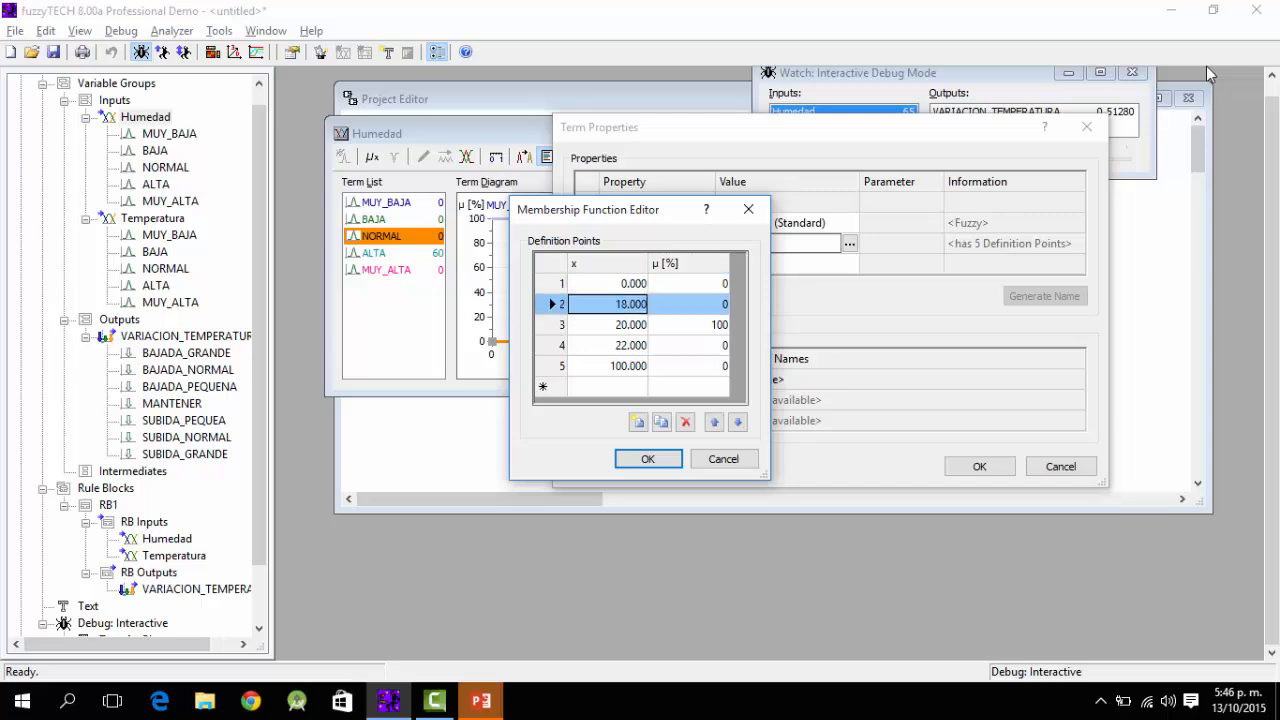
pyautogui.write('40')
pyautogui.press('Tab')
pyautogui.press('Down')
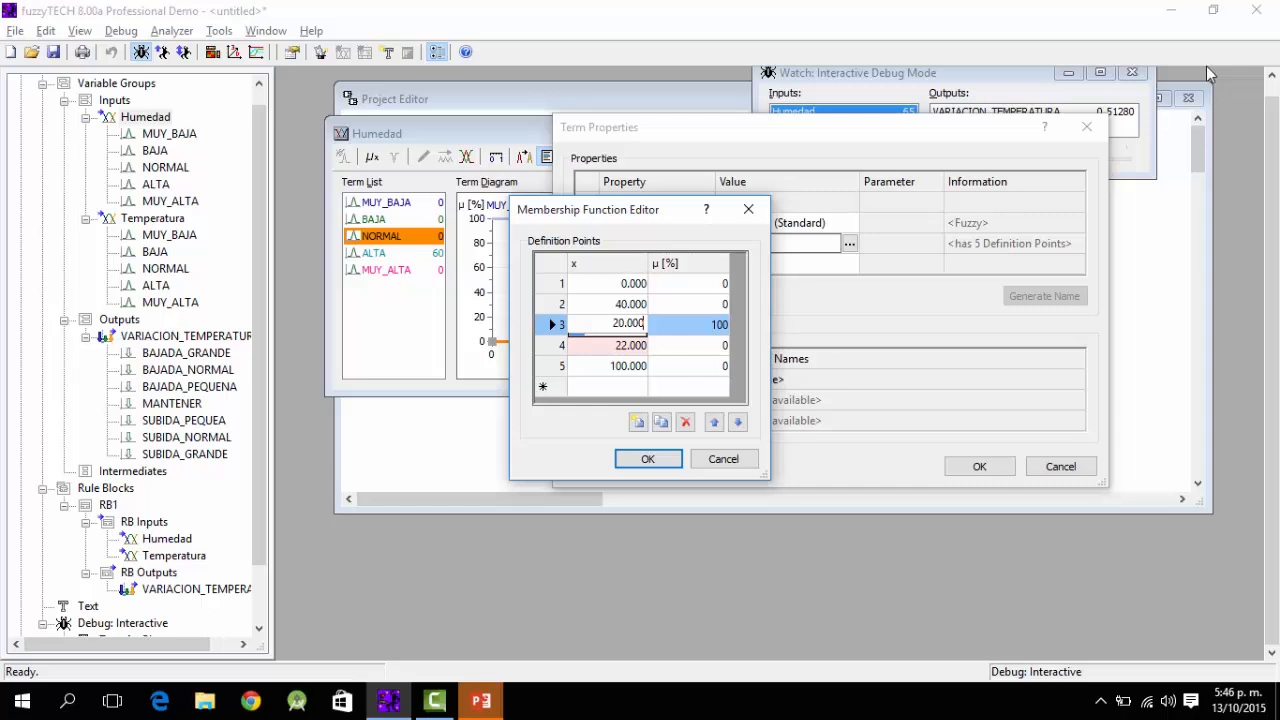
pyautogui.press('Up')
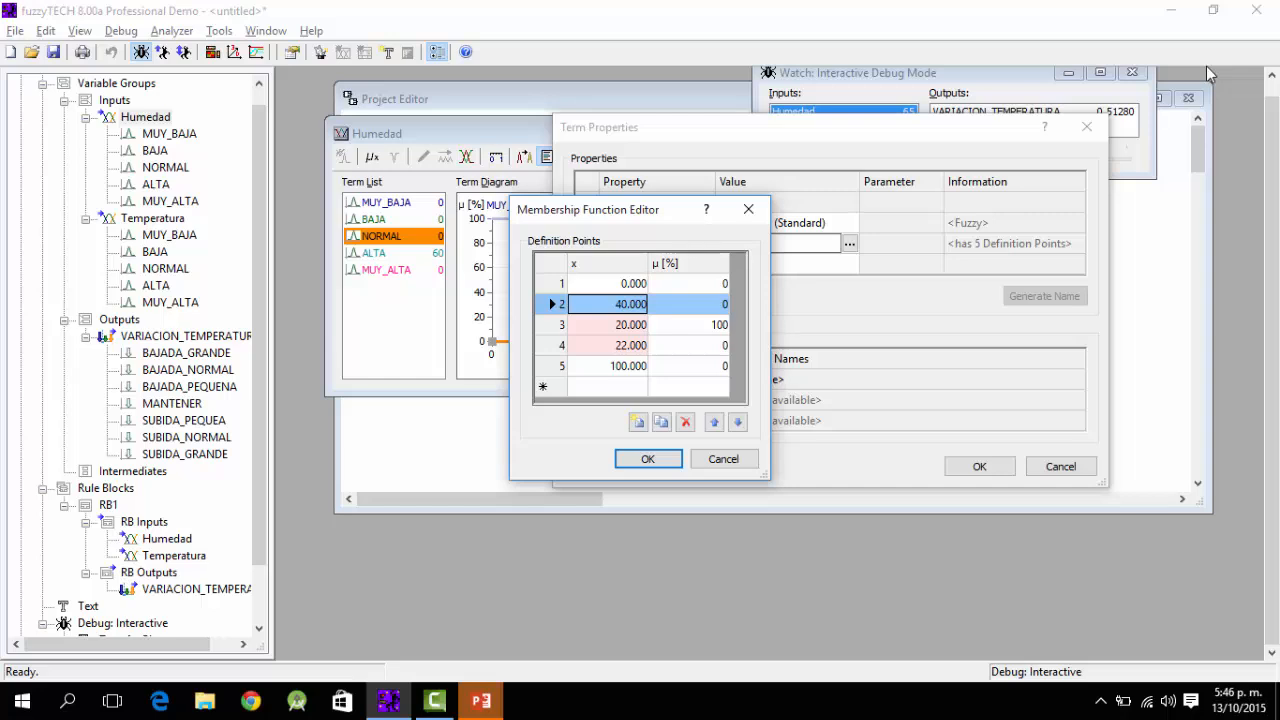
pyautogui.write('30')
pyautogui.press('Tab')
pyautogui.press('Return')
# Step: Set the third definition point of NORMAL to x = 40, keeping 100 % membership
pyautogui.press('Down')
pyautogui.write('40')
pyautogui.press('Tab')
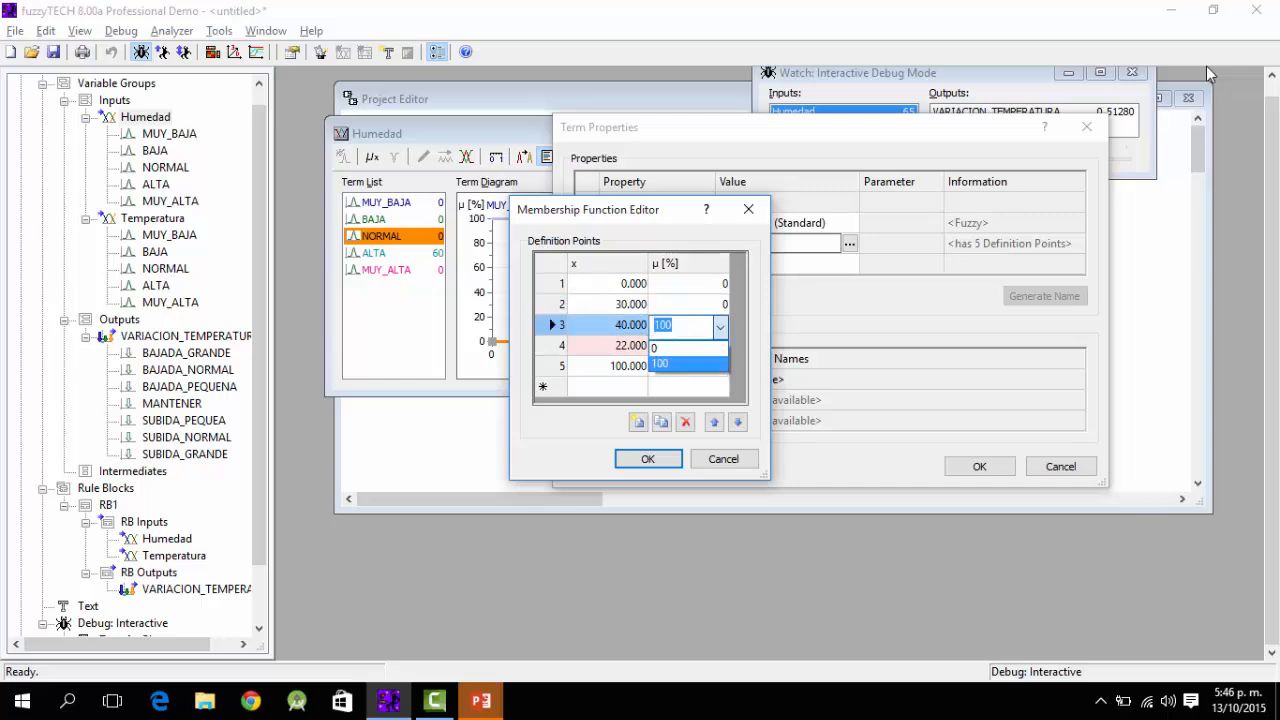
pyautogui.press('Return')
# Step: Set the fourth definition point of NORMAL to x = 50 with a membership of 0 % and apply the function
pyautogui.press('Down')
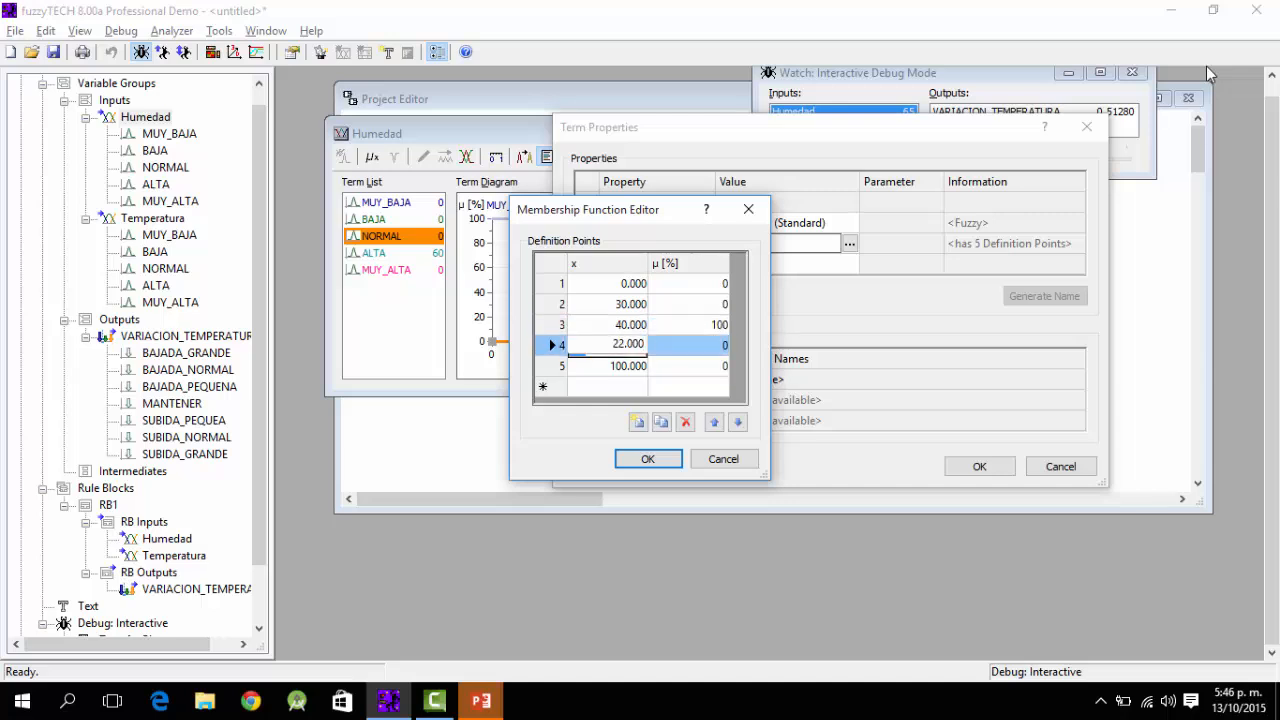
pyautogui.write('50')
pyautogui.press('Tab')
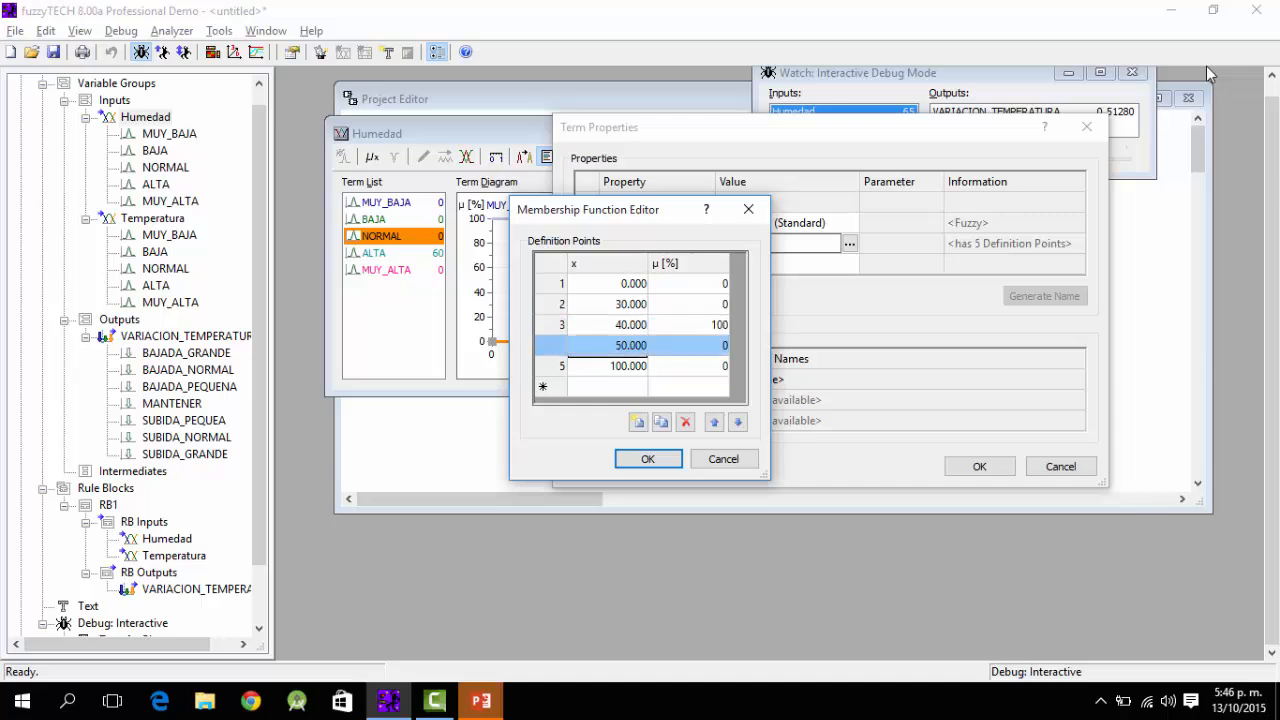
pyautogui.press('Return')
pyautogui.press('Down')
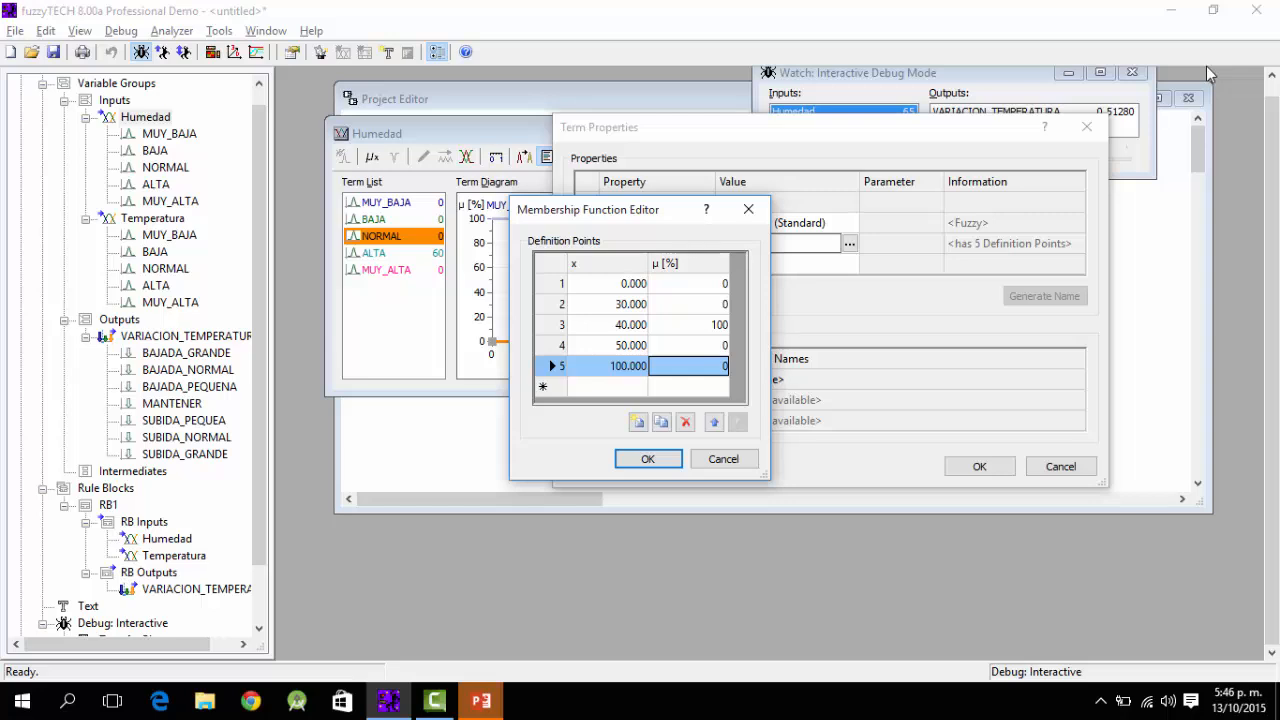
pyautogui.press('Return')
pyautogui.press('Return')
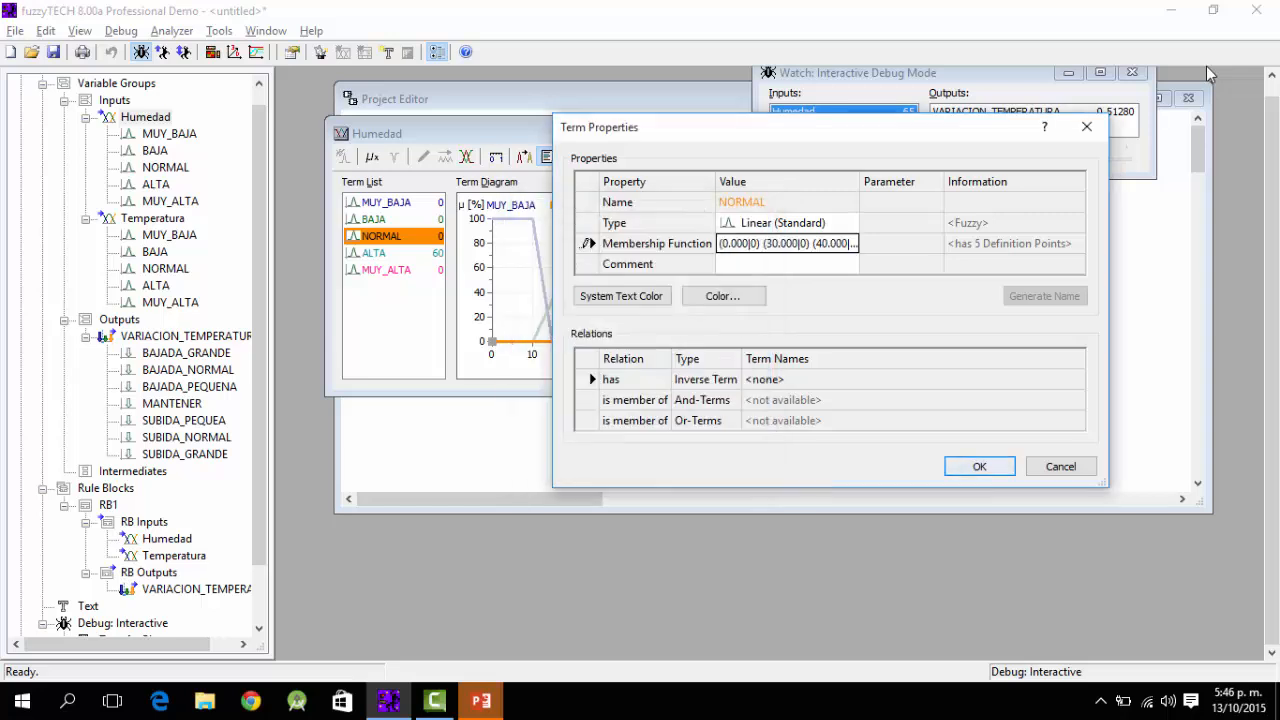
pyautogui.press('Down')
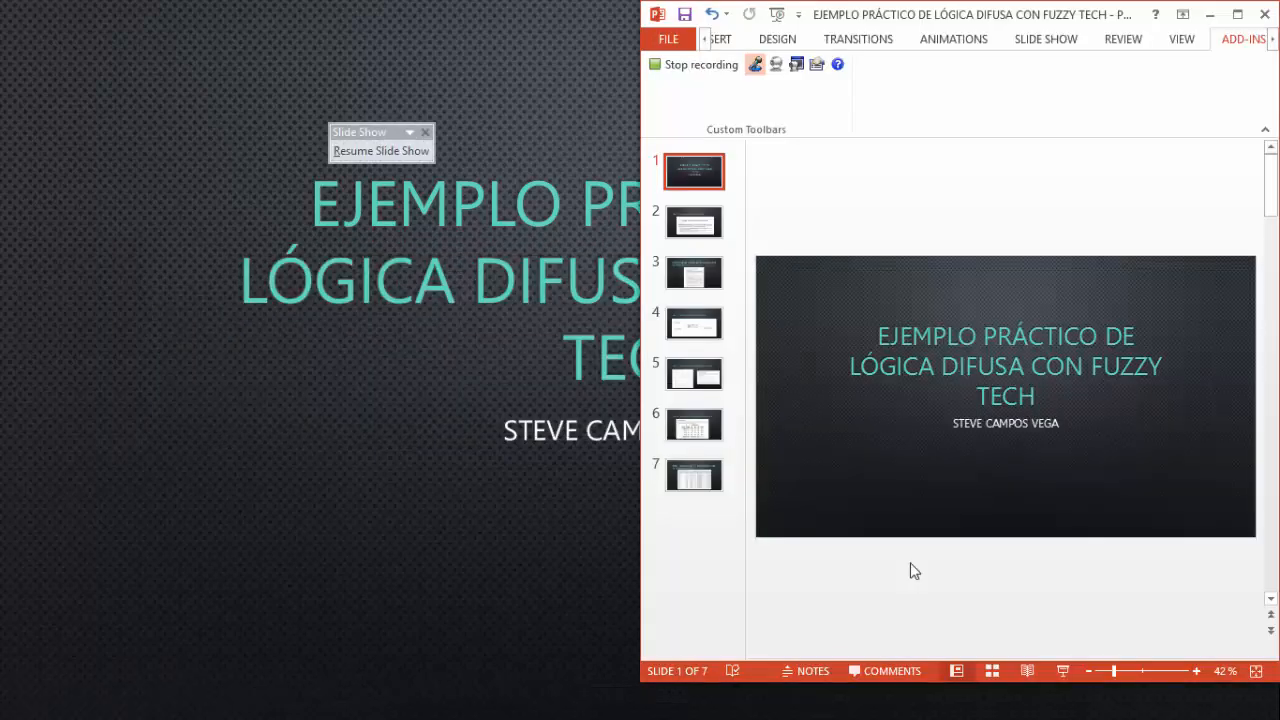
# Step: Switch back to fuzzyTECH and change the defuzzification method of the output VARIACION_TEMPERATURA to Fast CoA
pyautogui.hotkey('alt', 'Tab')
pyautogui.hotkey('alt', 'Tab')
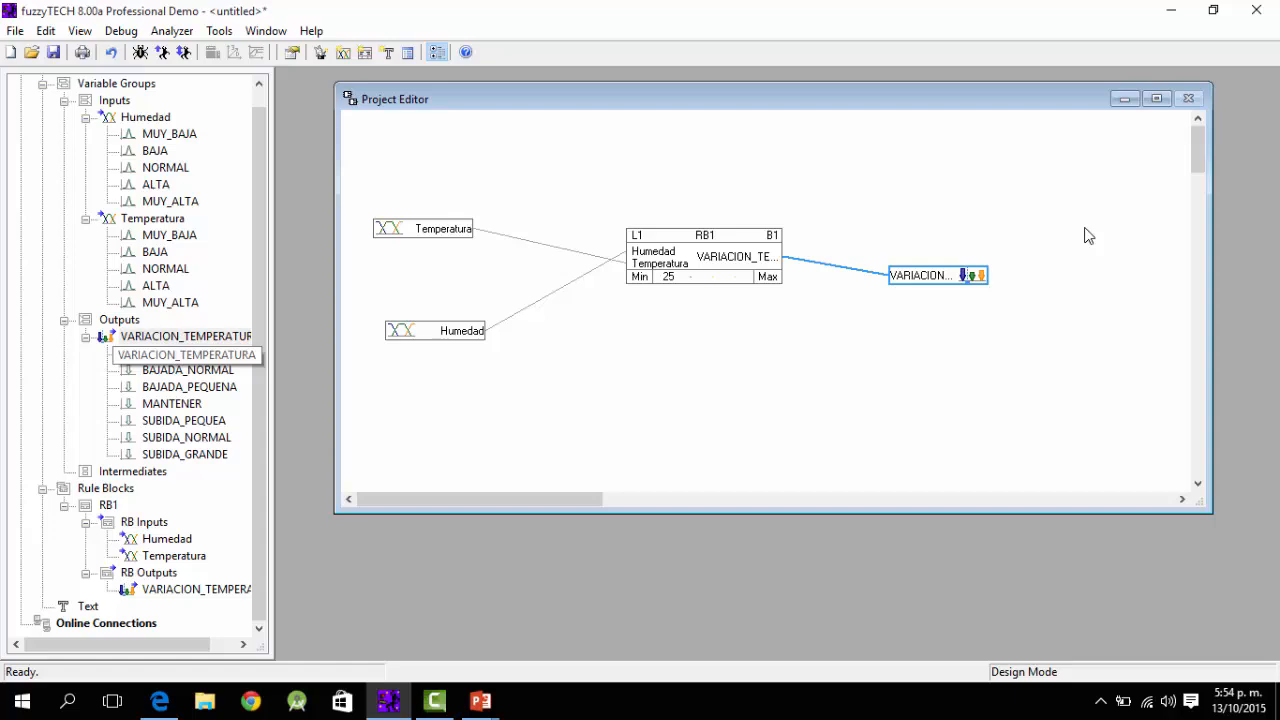
pyautogui.click(185, 337)
pyautogui.rightClick(150, 337)
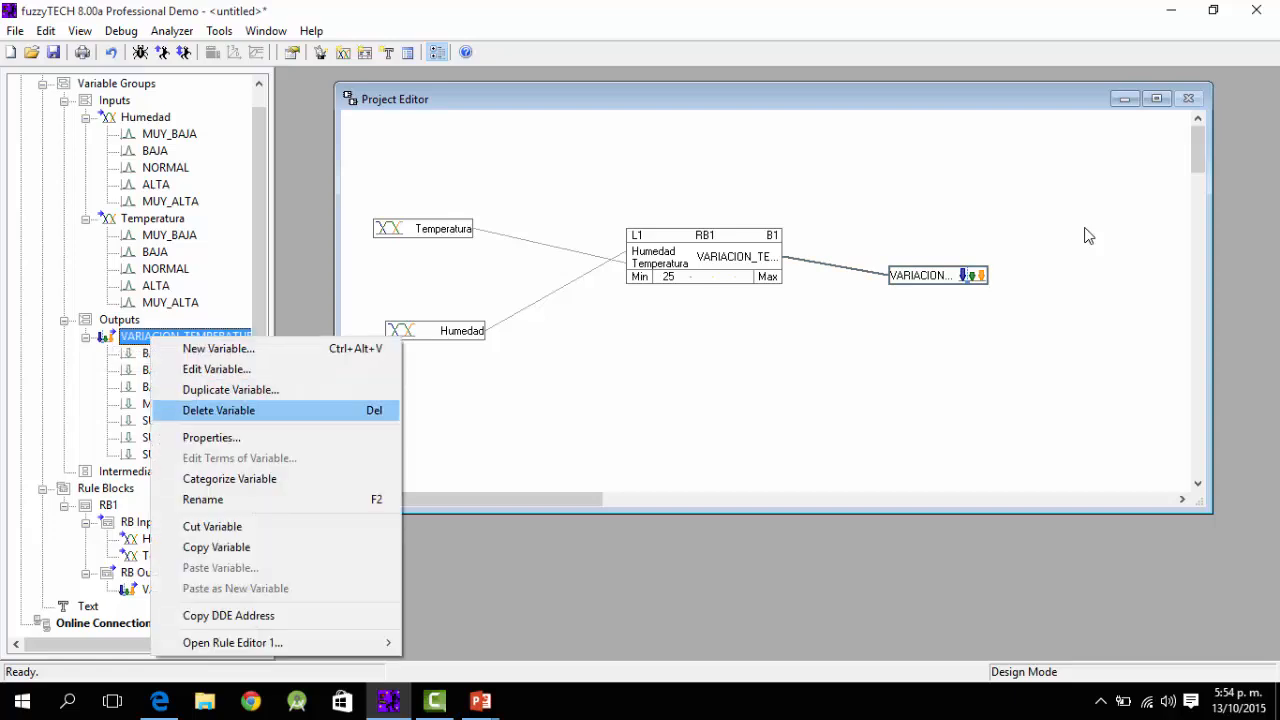
pyautogui.click(215, 437)
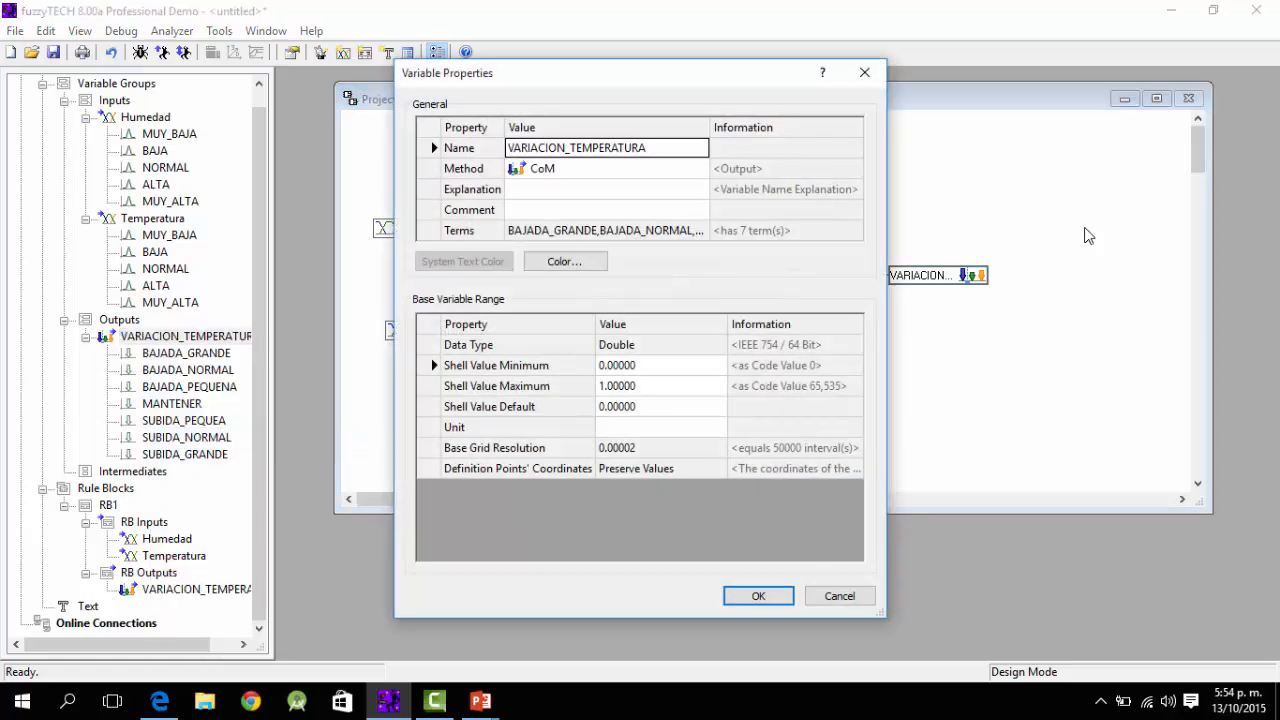
pyautogui.click(600, 169)
pyautogui.click(600, 169)
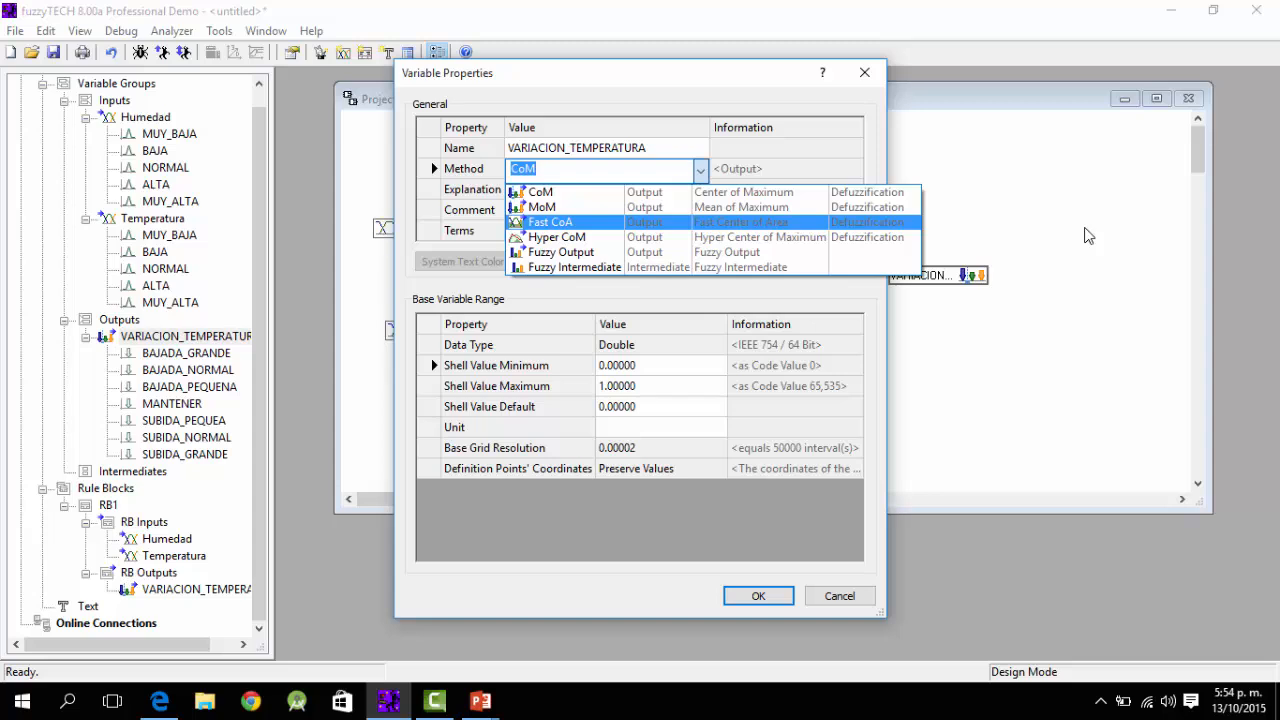
pyautogui.press('Return')
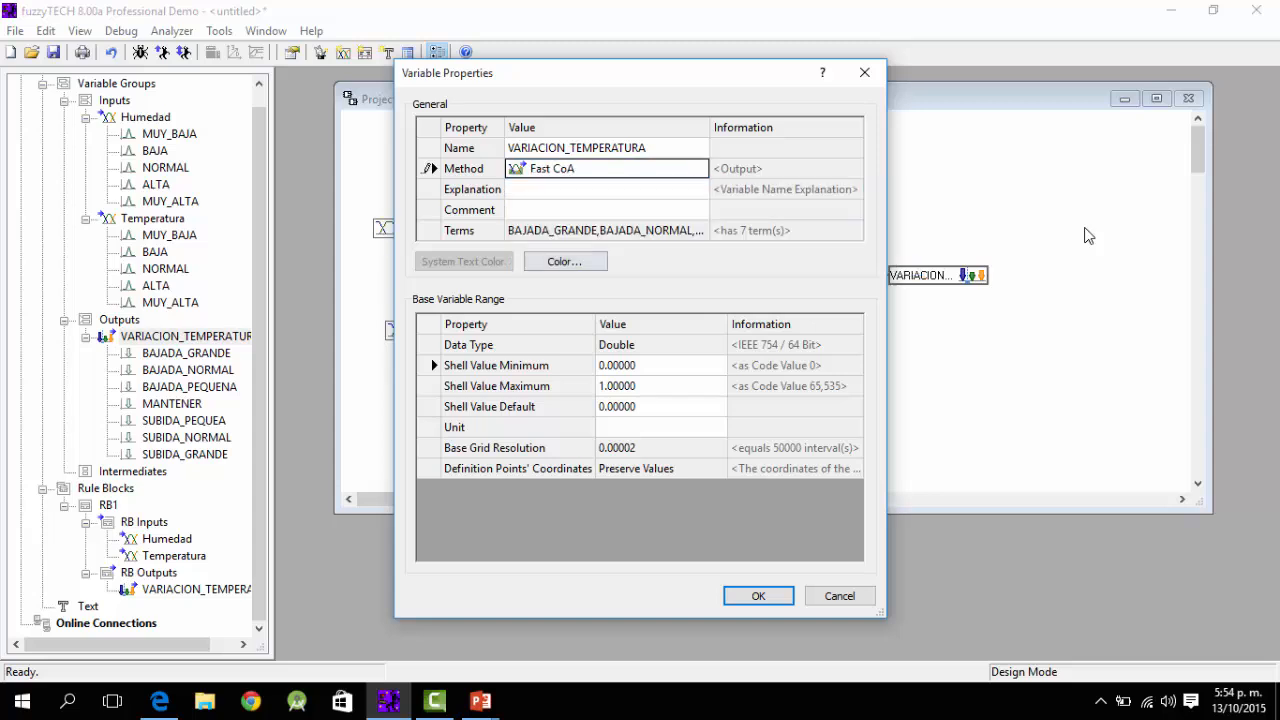
pyautogui.press('Return')
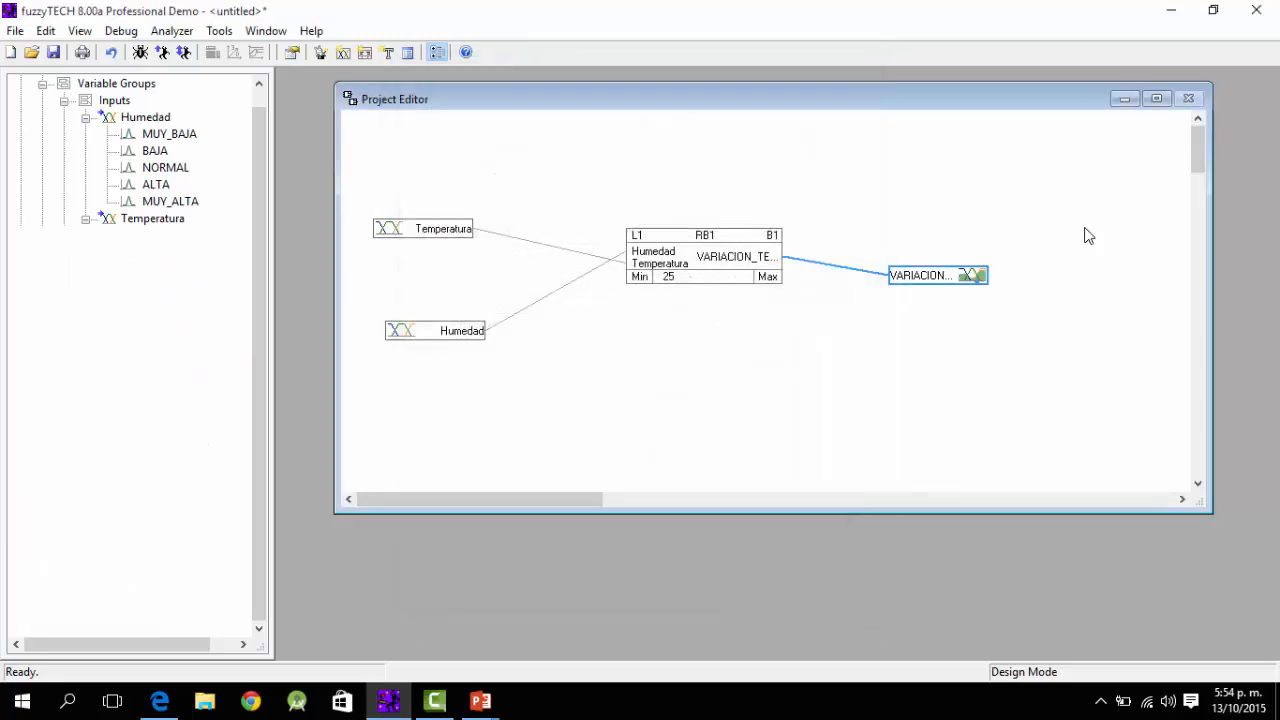
# Step: Open the term diagram of the output variable VARIACION_TEMPERATURA
pyautogui.doubleClick(206, 354)
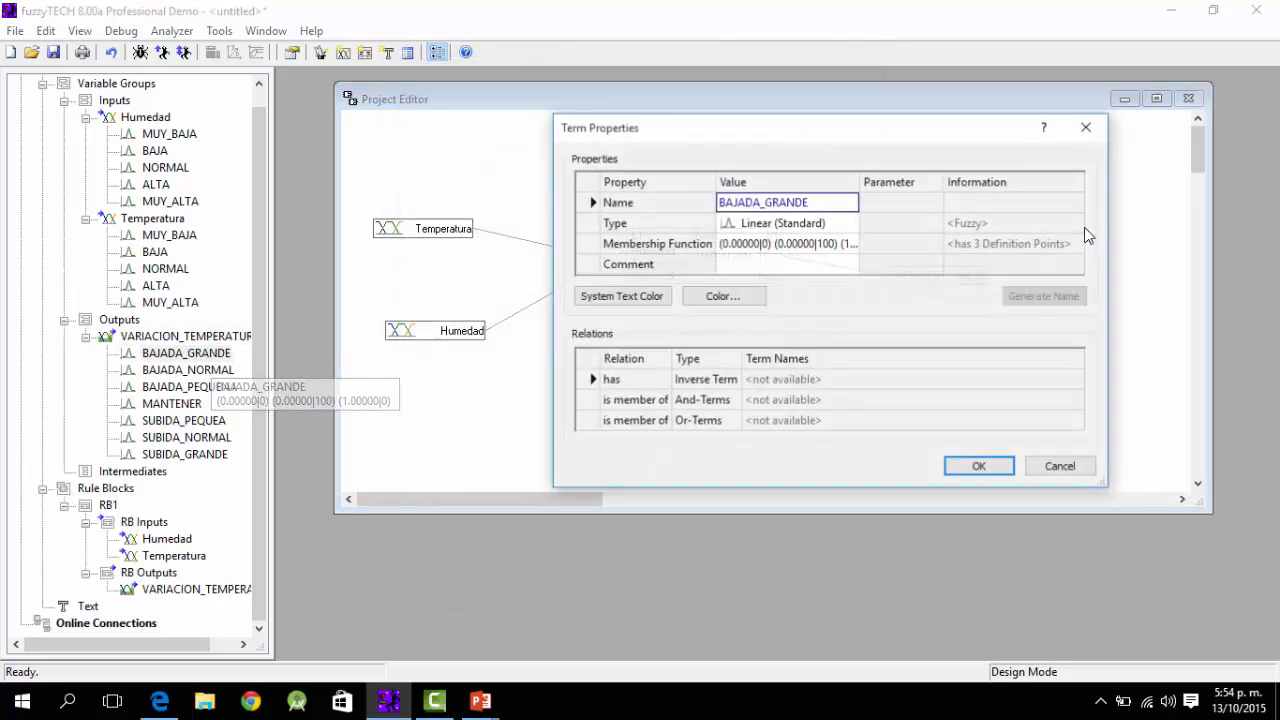
pyautogui.press('Return')
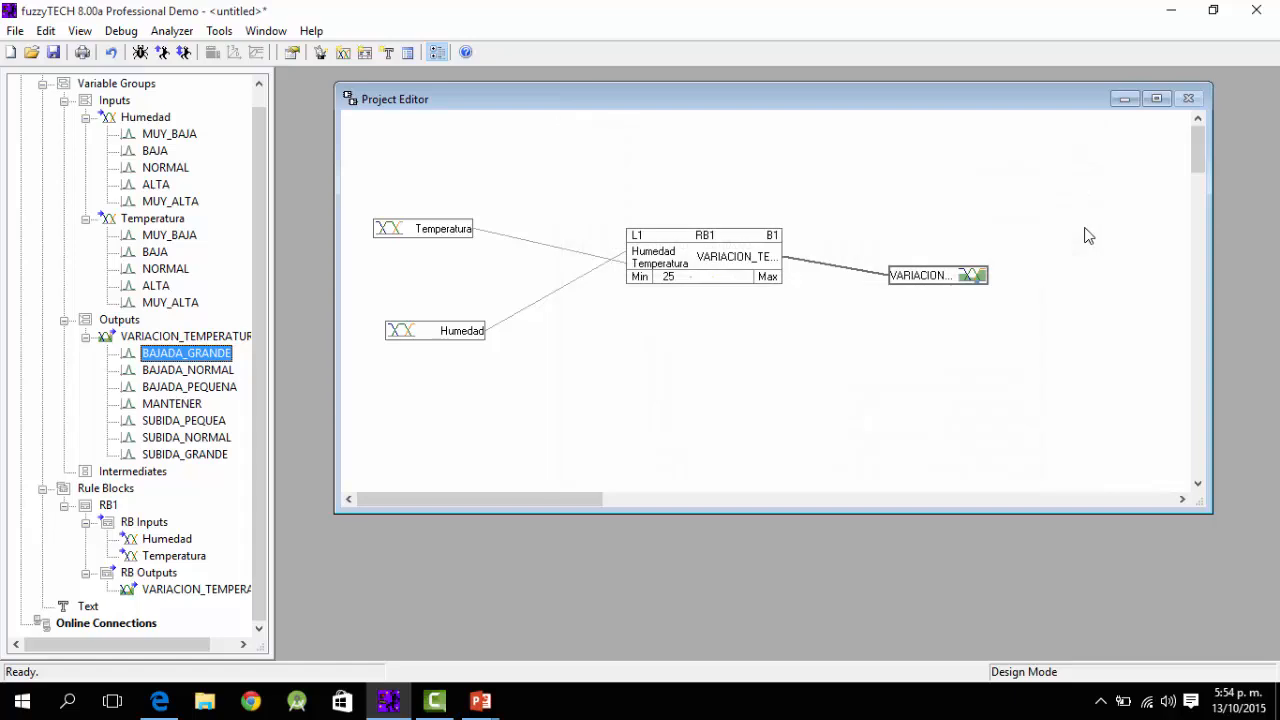
pyautogui.doubleClick(186, 337)
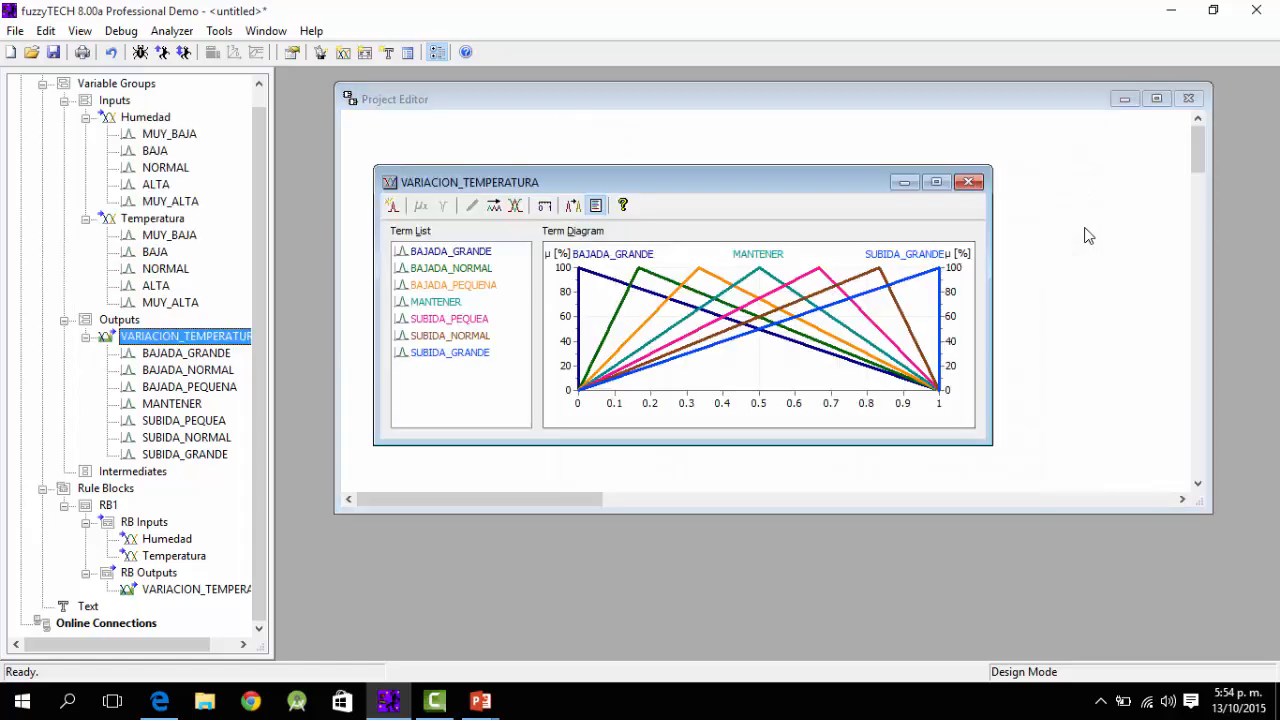
# Step: Check the VARIACIÓN membership chart in the PDF open in the Edge browser, then return to fuzzyTECH
pyautogui.hotkey('alt', 'Tab')
pyautogui.press('Tab')
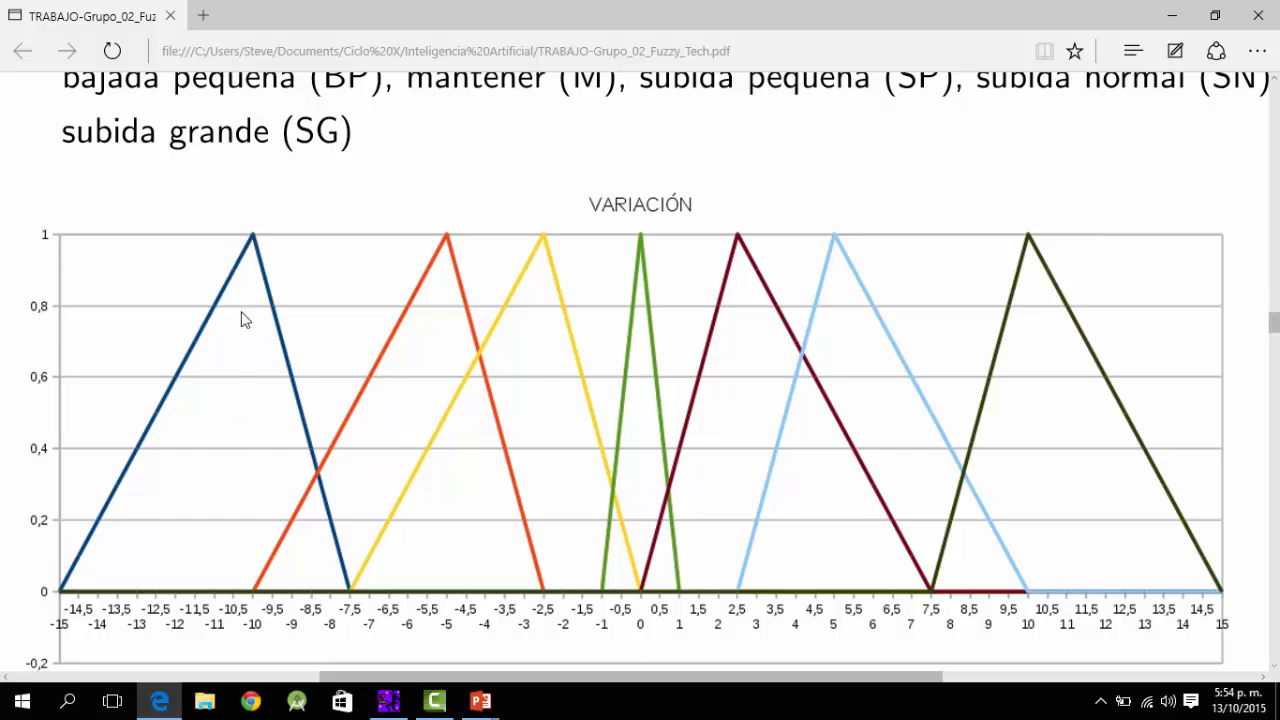
pyautogui.hotkey('alt', 'Tab')
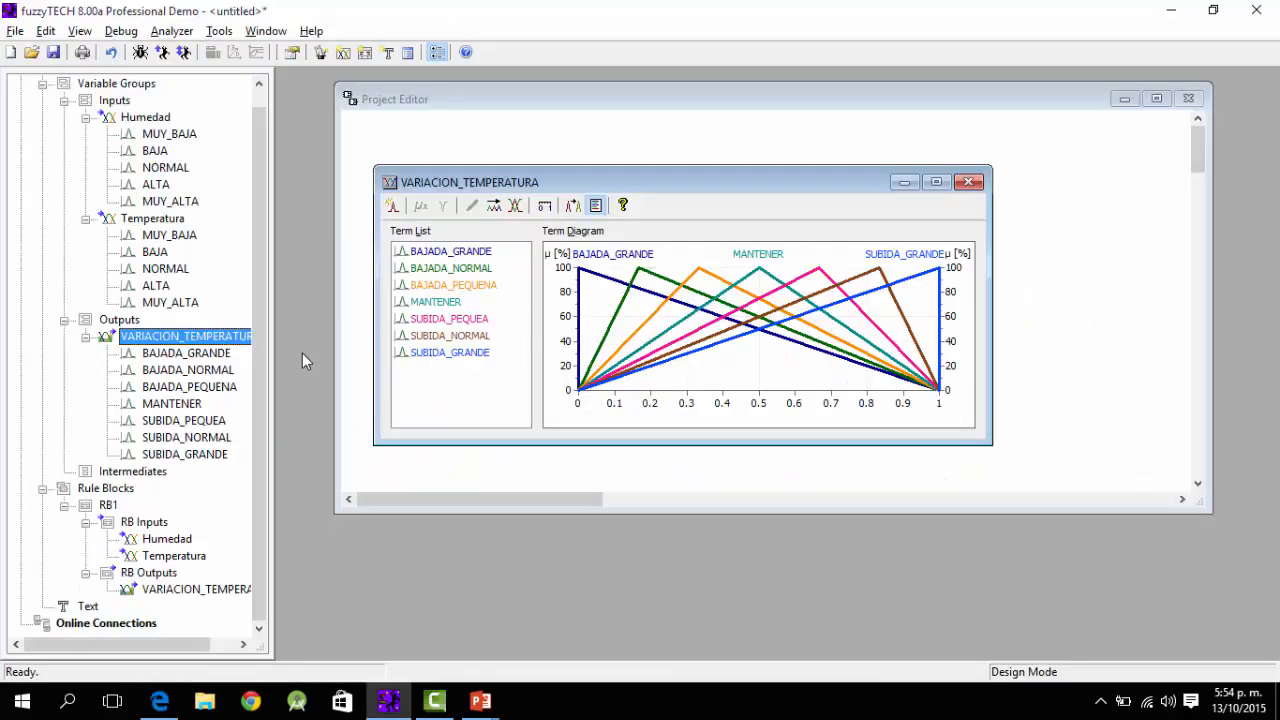
# Step: Try to set the first definition point of VARIACION_TEMPERATURA's BAJADA_GRANDE term to x = -15
pyautogui.press('Tab')
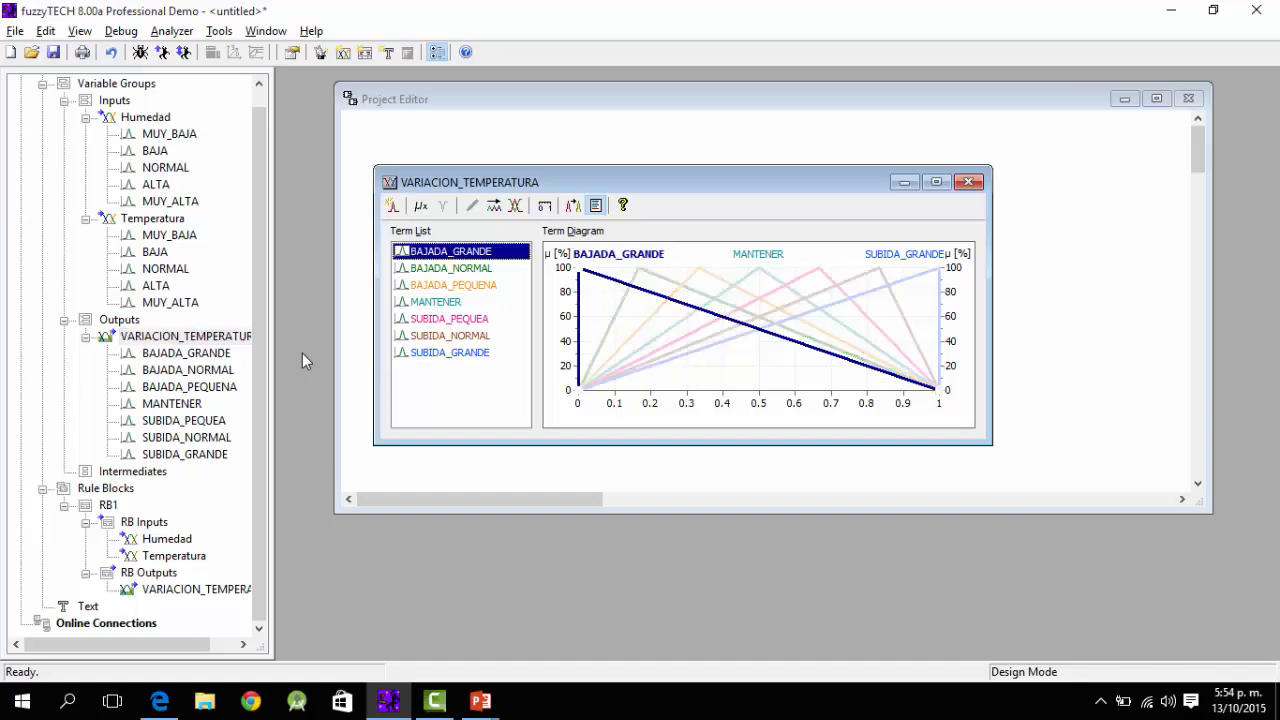
pyautogui.press('Return')
pyautogui.press('Down')
pyautogui.press('Down')
pyautogui.press('Return')
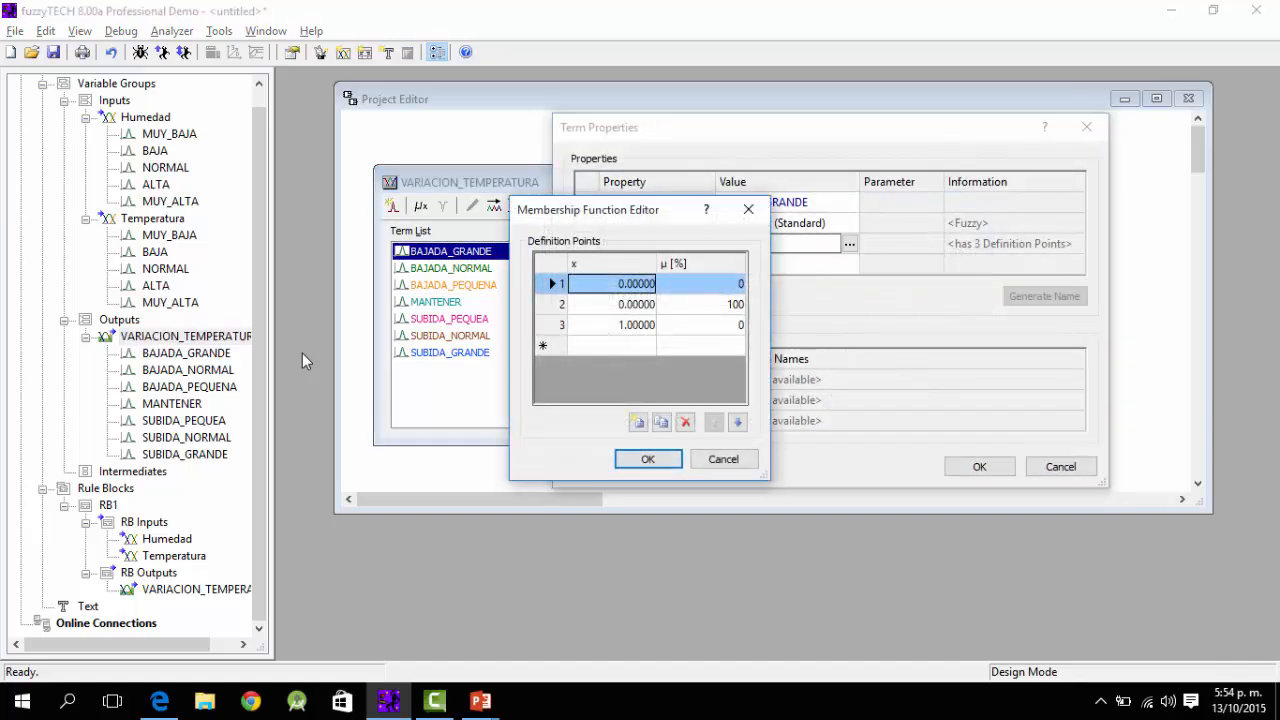
pyautogui.press('F2')
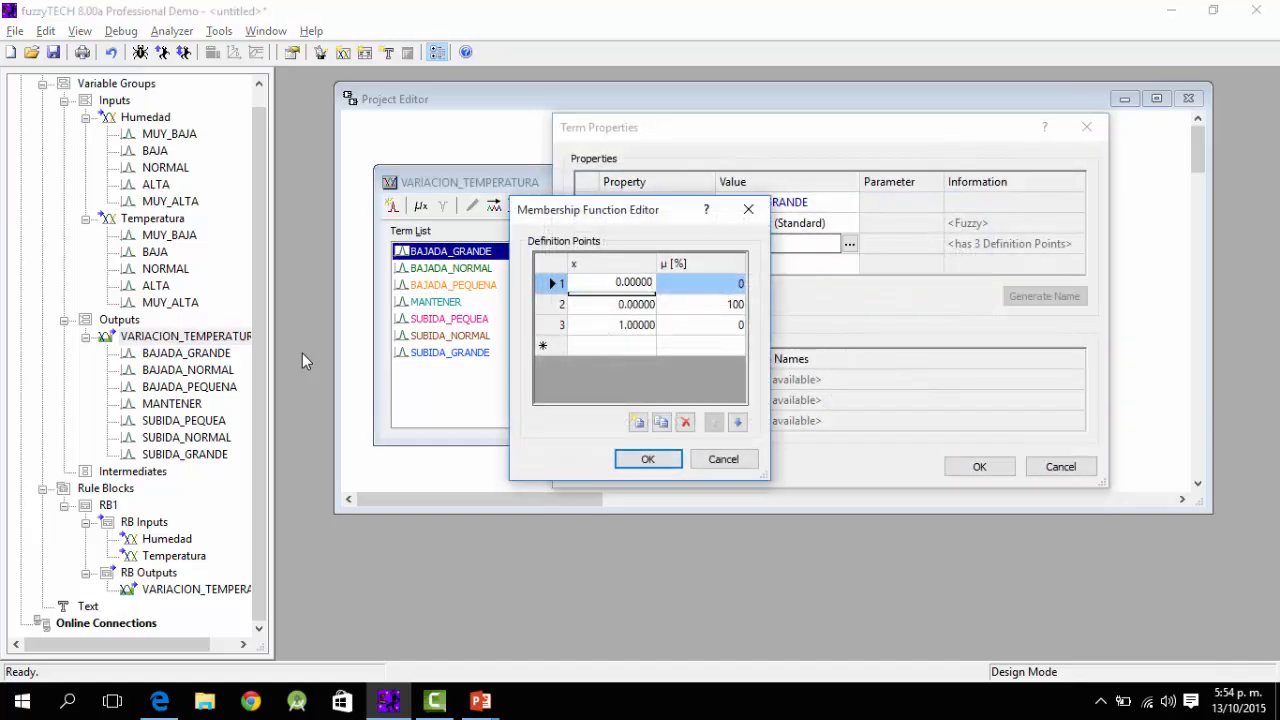
pyautogui.hotkey('shift', 'Home')
pyautogui.write('-15')
pyautogui.press('Tab')
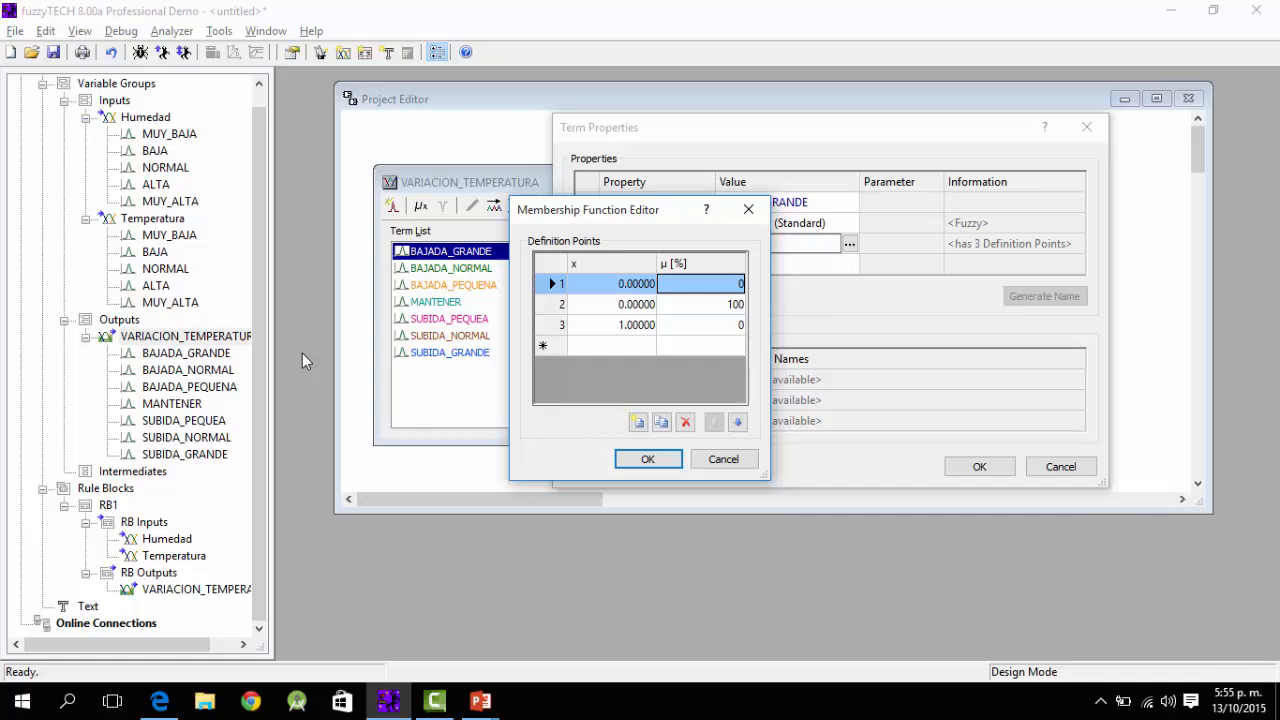
pyautogui.press('Return')
pyautogui.press('Return')
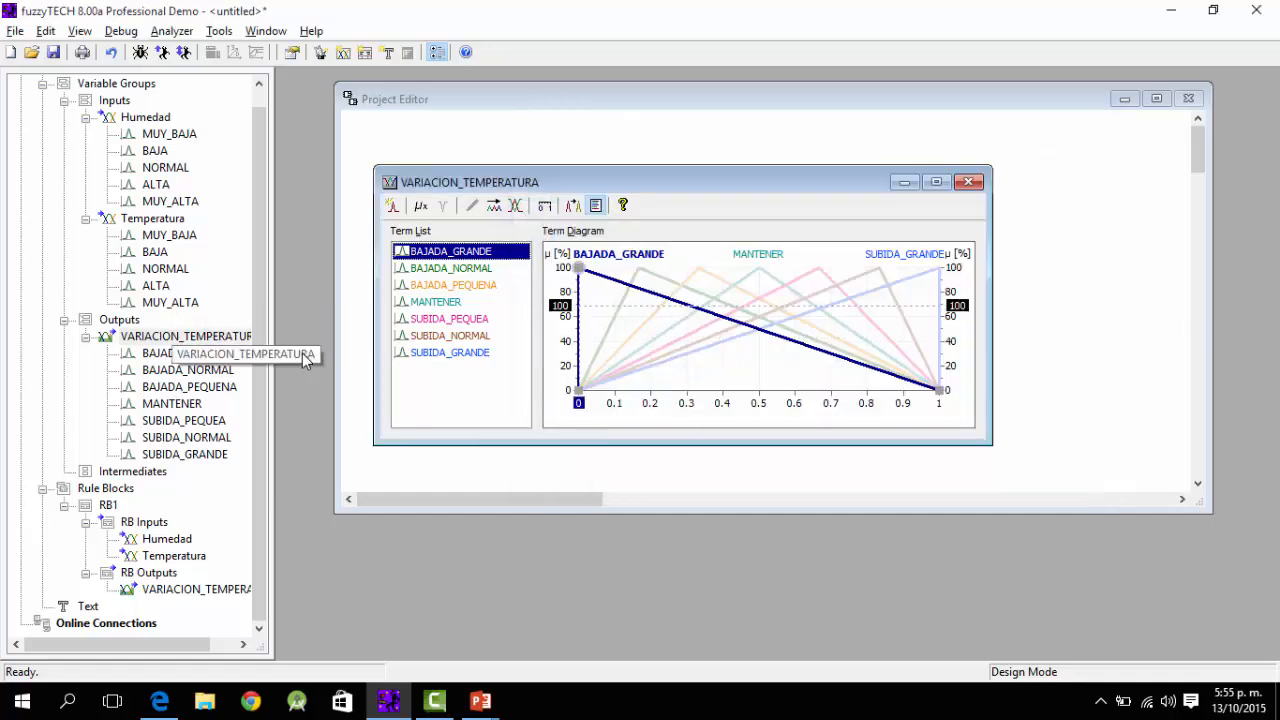
# Step: Set the base variable range of VARIACION_TEMPERATURA to a minimum of -15 and a maximum of 15
pyautogui.click(174, 335)
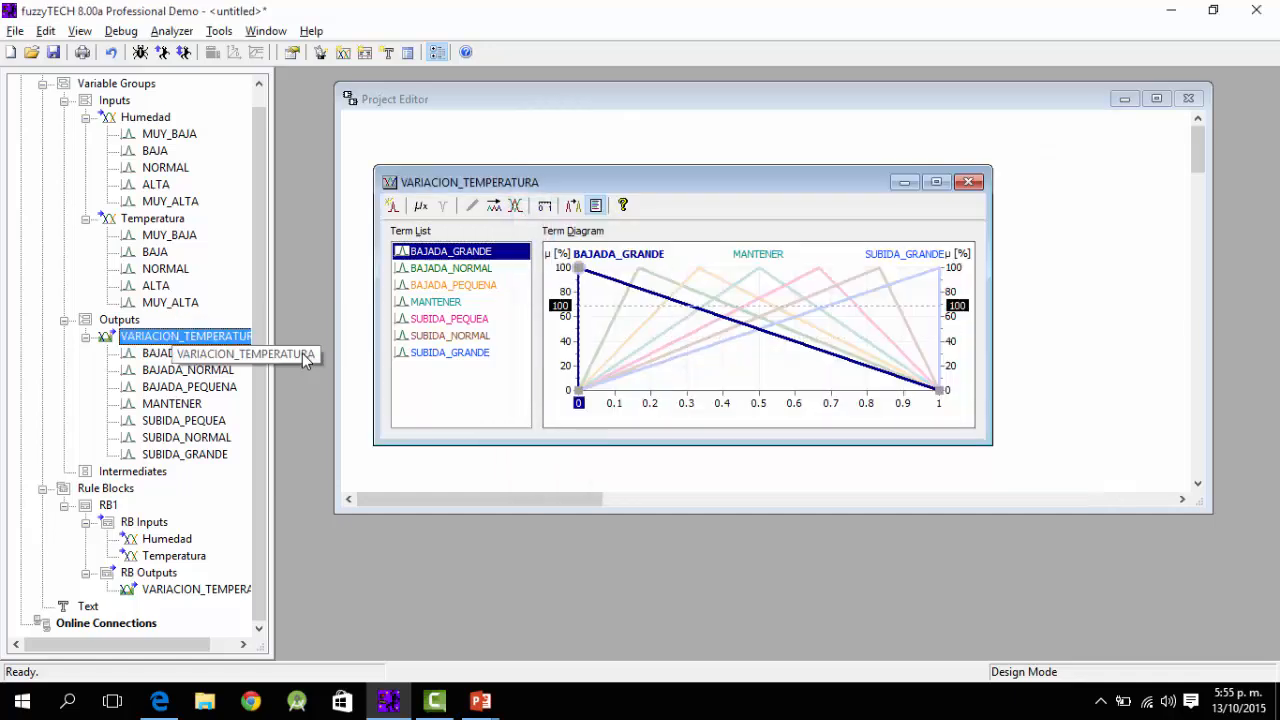
pyautogui.rightClick(172, 336)
pyautogui.click(200, 431)
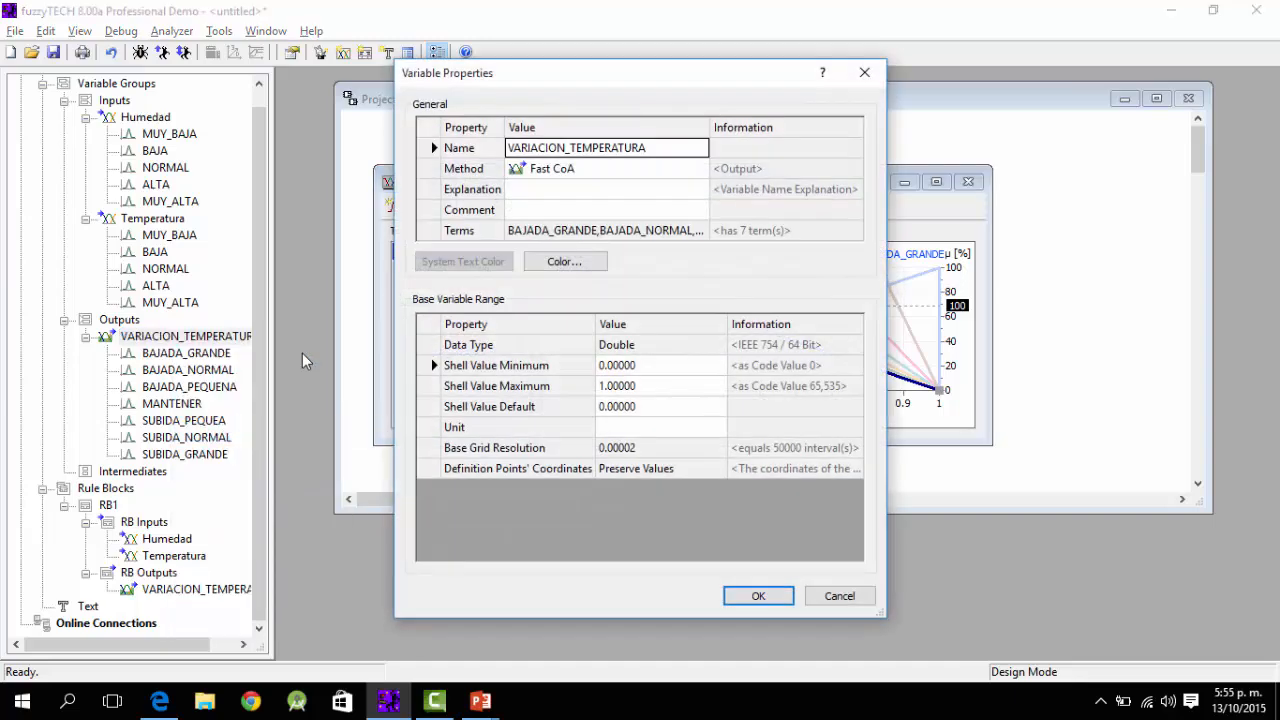
pyautogui.click(660, 366)
pyautogui.press('BackSpace')
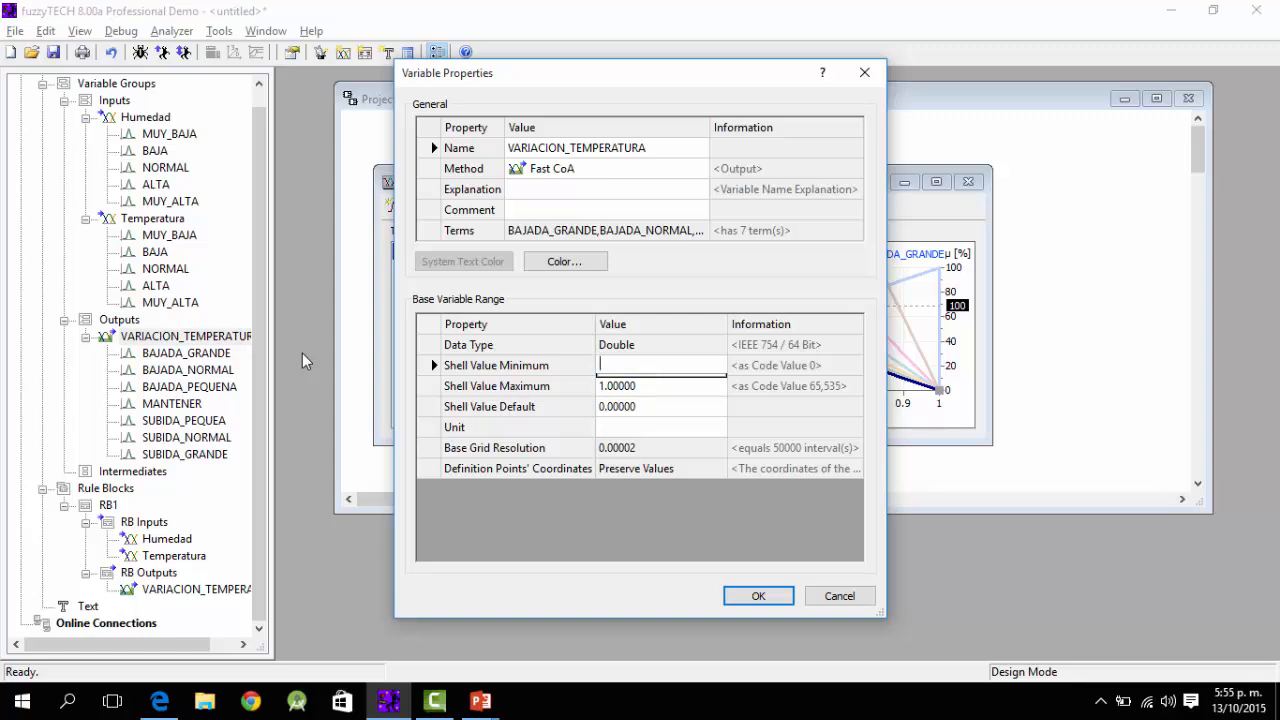
pyautogui.write('-15')
pyautogui.press('Return')
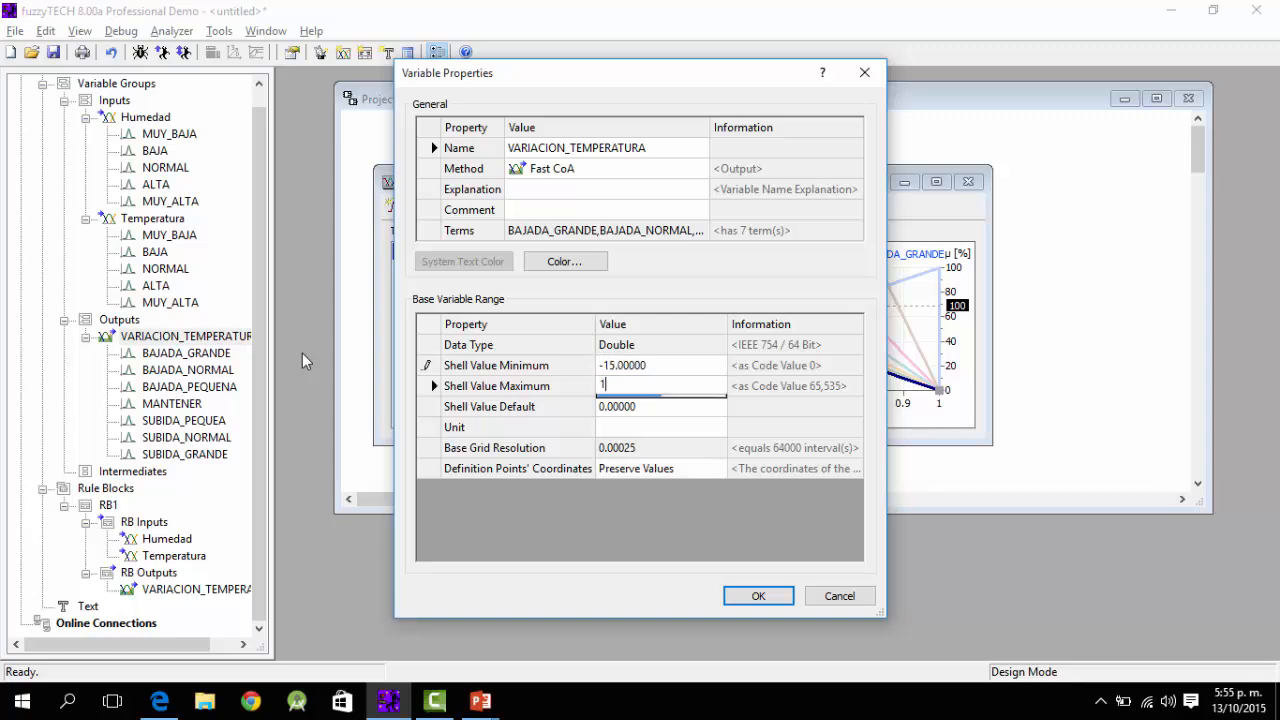
pyautogui.write('5')
pyautogui.press('Return')
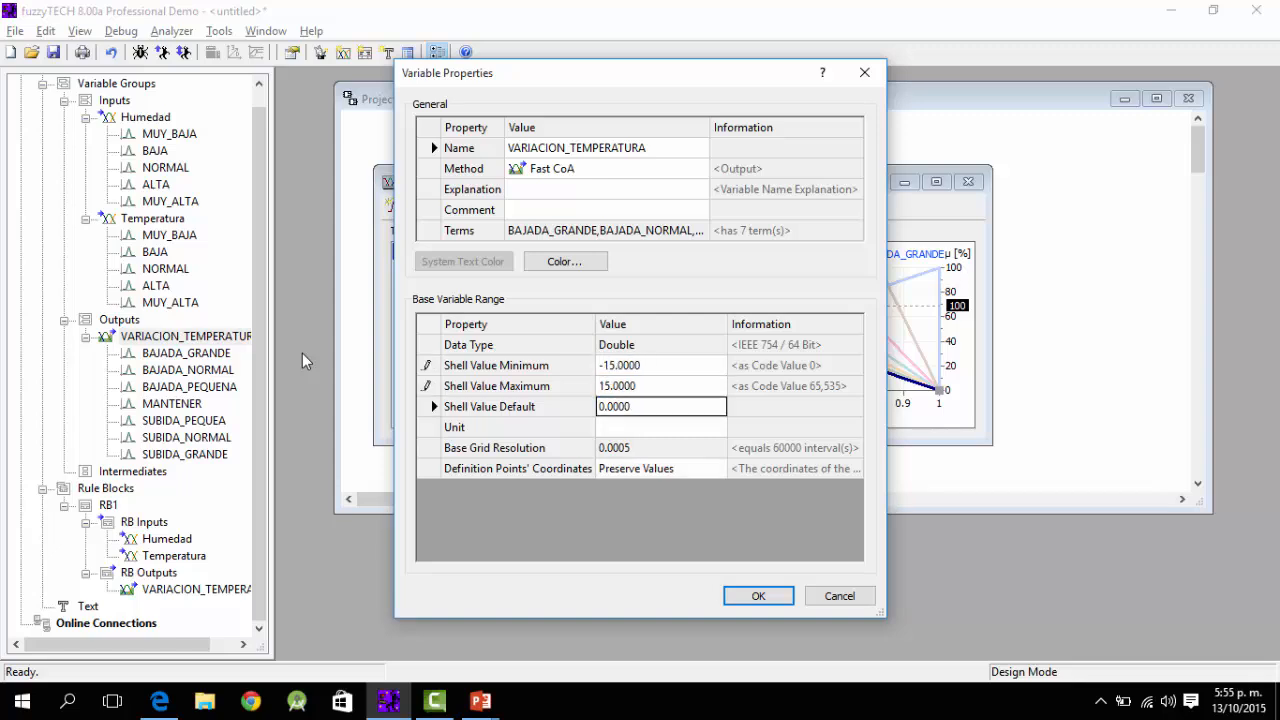
pyautogui.press('Return')
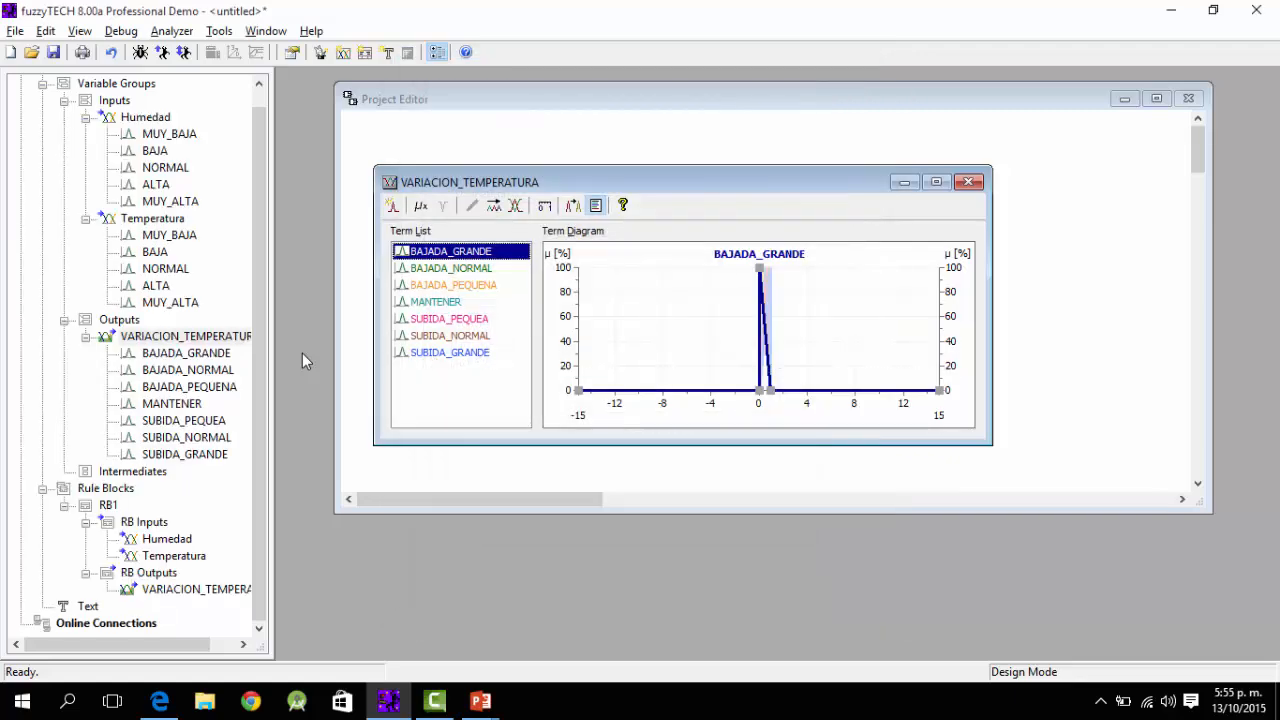
# Step: Set the second definition point of VARIACION_TEMPERATURA's BAJADA_GRANDE term to x = -10 with a membership of 100
pyautogui.press('Return')
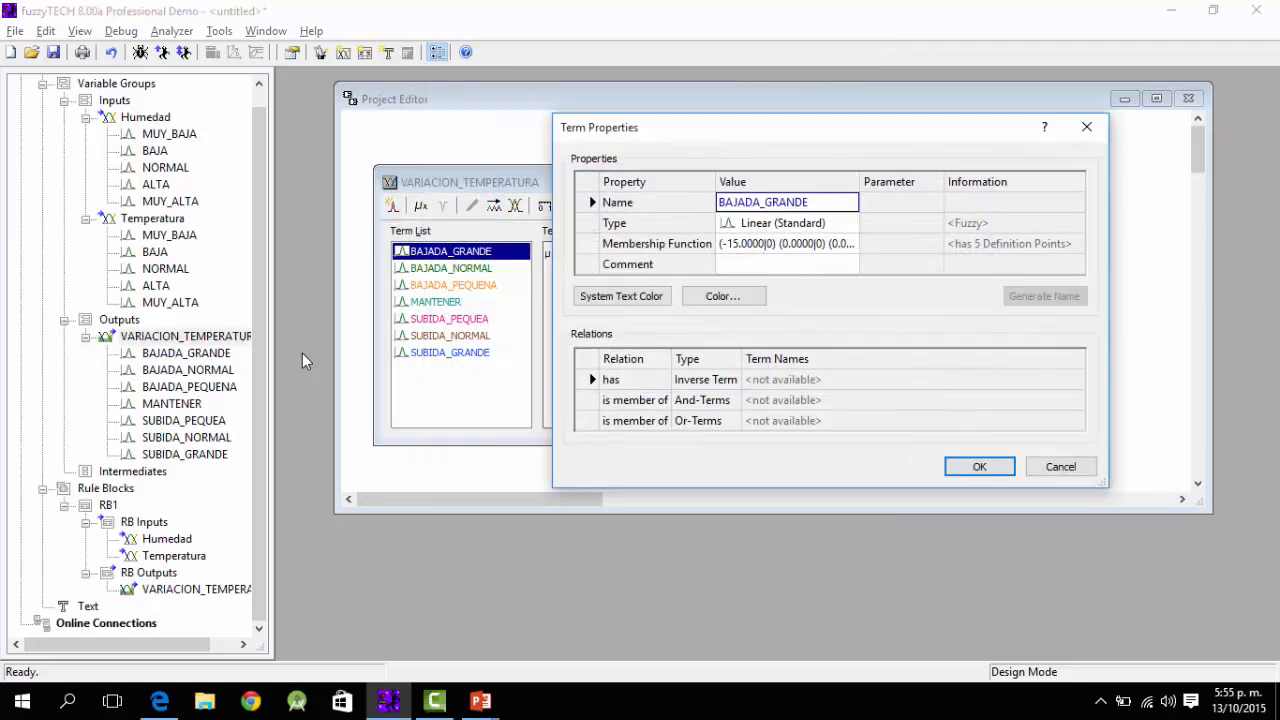
pyautogui.press('Down')
pyautogui.press('Down')
pyautogui.press('Return')
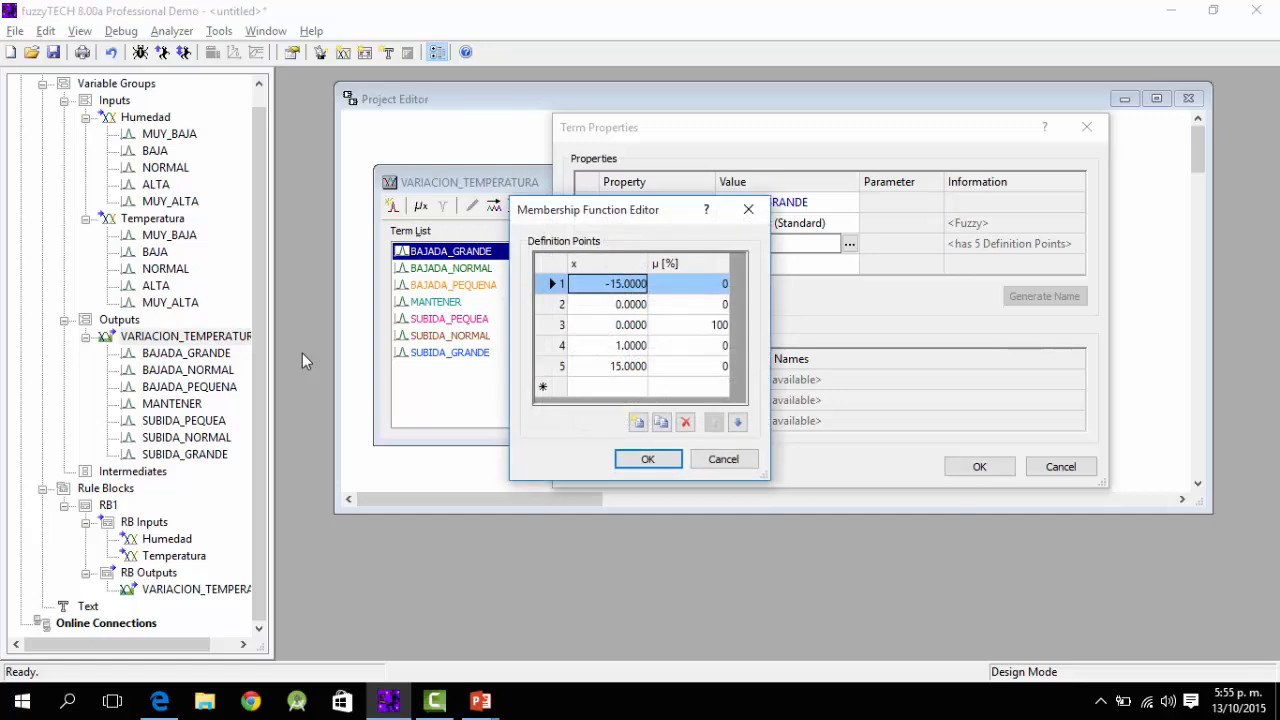
pyautogui.press('Down')
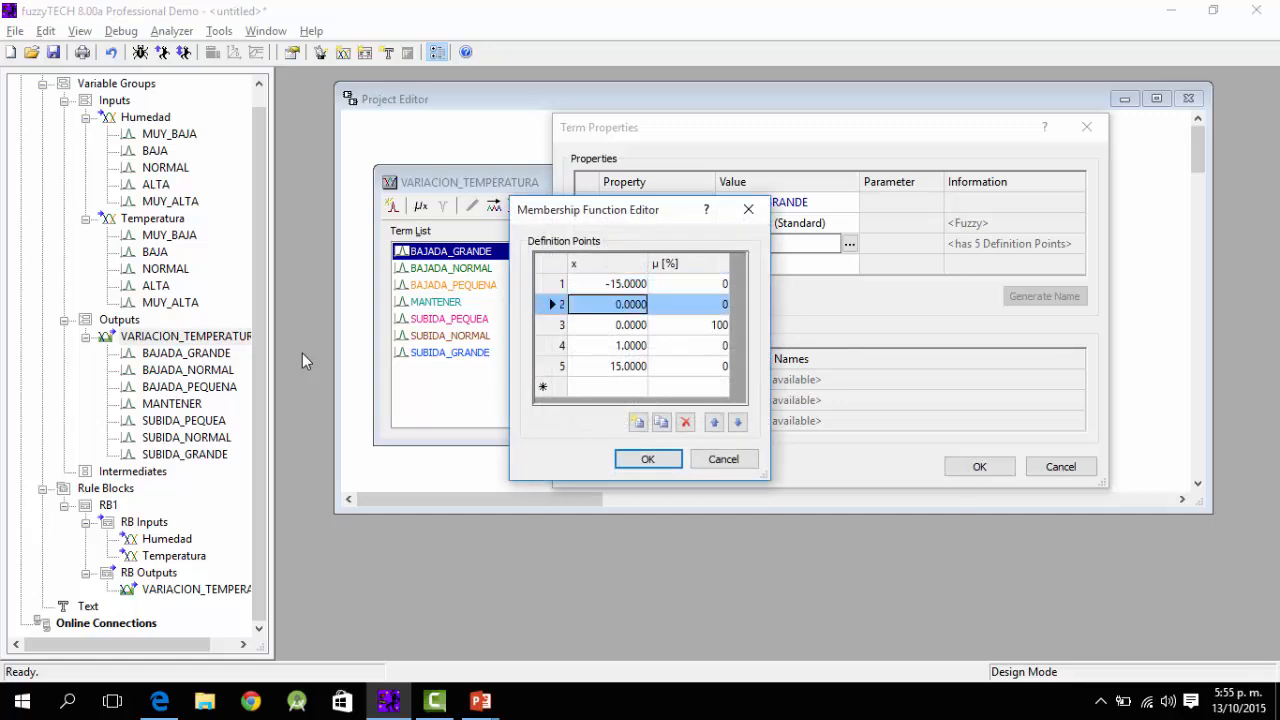
pyautogui.write('-10')
pyautogui.press('Tab')
pyautogui.hotkey('alt', 'Down')
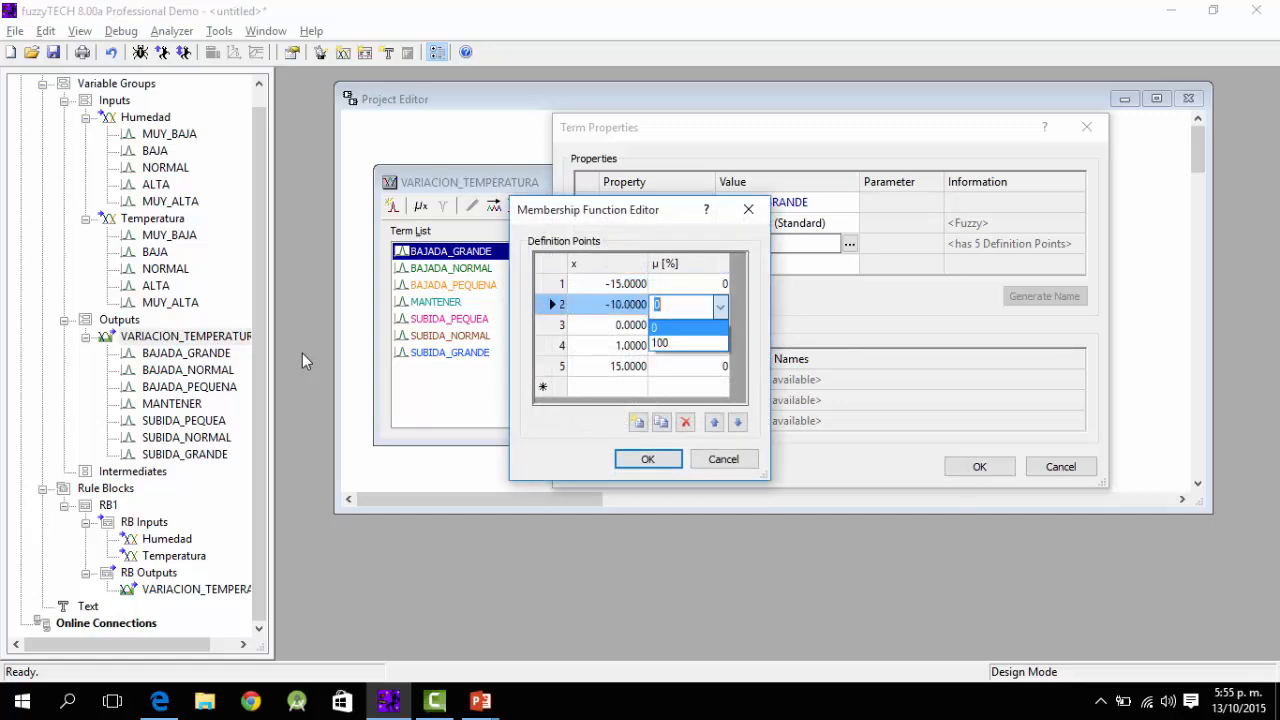
pyautogui.press('Down')
pyautogui.press('Return')
pyautogui.press('Down')
# Step: Set the third definition point of BAJADA_GRANDE to x = -7.5 with a membership of 0
pyautogui.hotkey('shift', 'Tab')
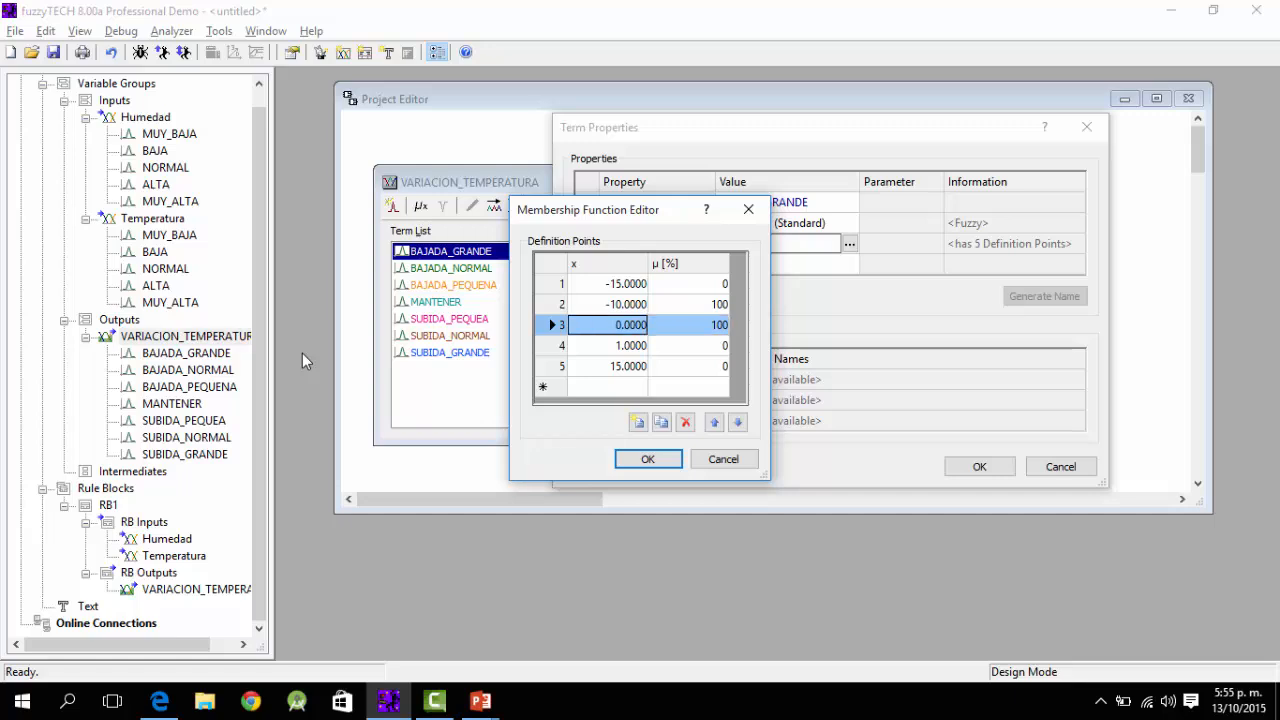
pyautogui.write('-7.5')
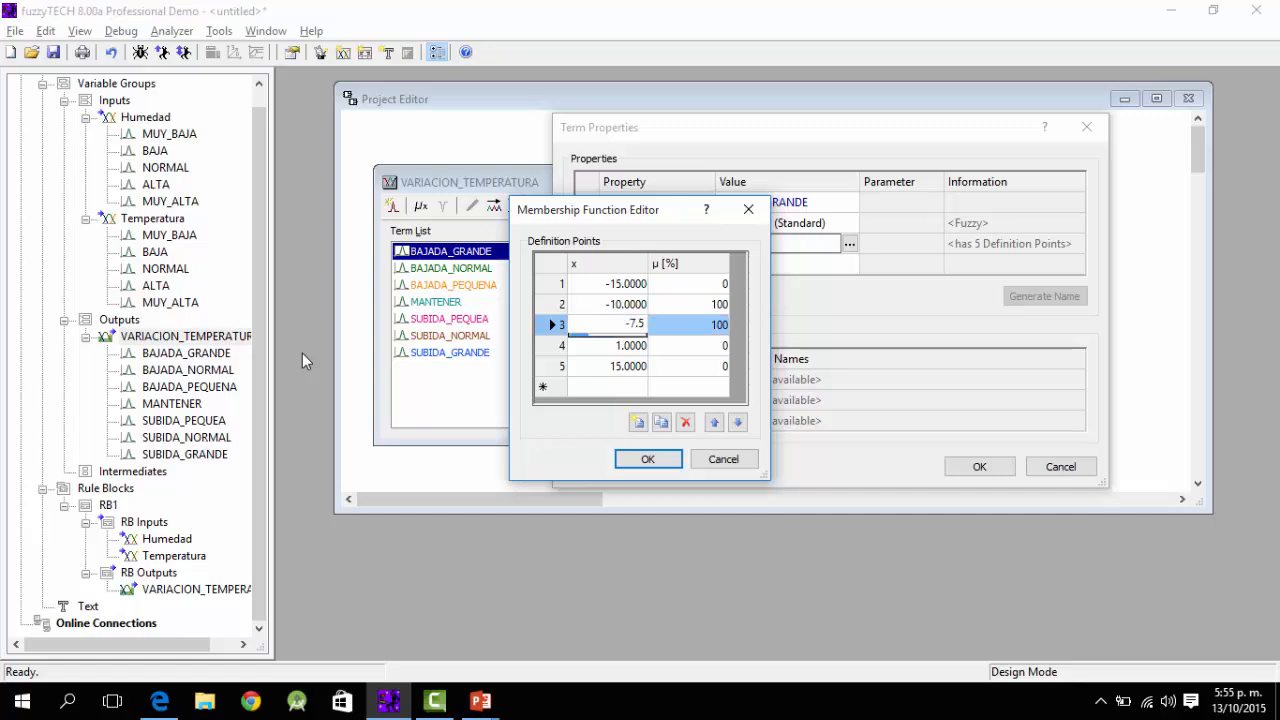
pyautogui.press('Tab')
pyautogui.hotkey('alt', 'Down')
pyautogui.press('Up')
pyautogui.press('Return')
pyautogui.press('Down')
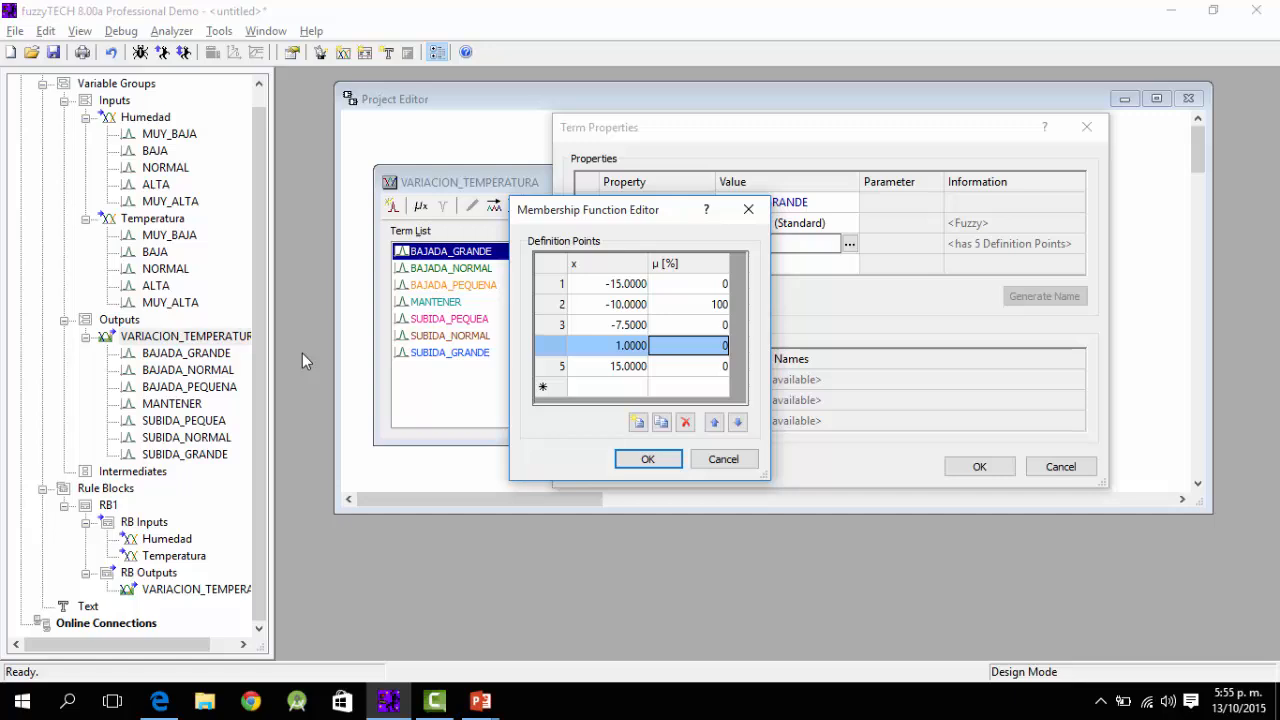
# Step: Set BAJADA_GRANDE's fourth definition point to x = 15, remove the duplicate fifth point and accept the term's membership function
pyautogui.hotkey('shift', 'Tab')
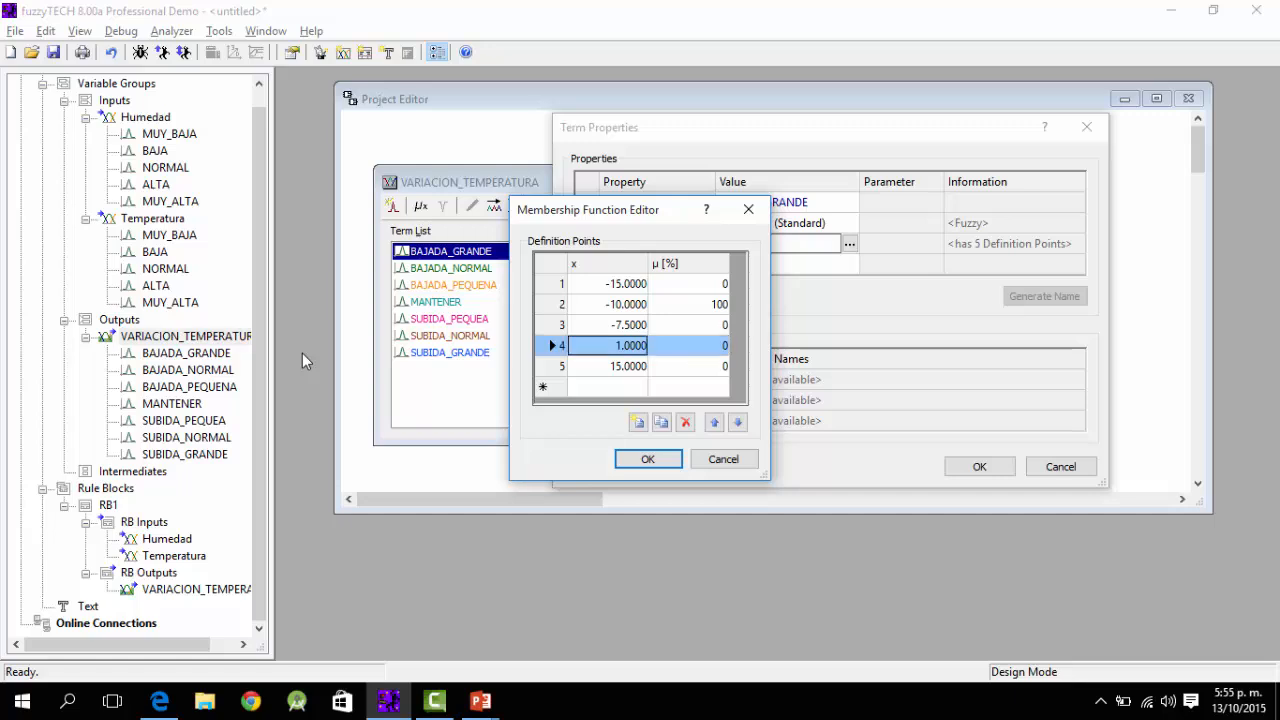
pyautogui.write('15')
pyautogui.press('Down')
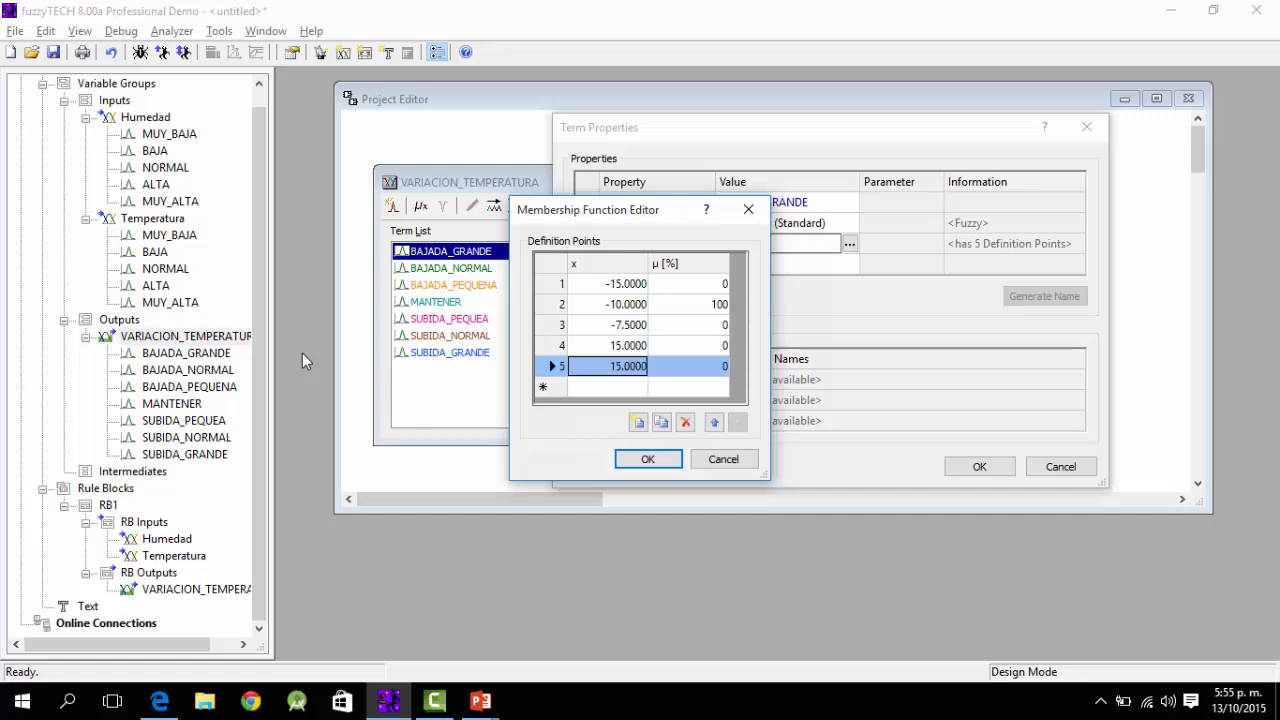
pyautogui.press('Return')
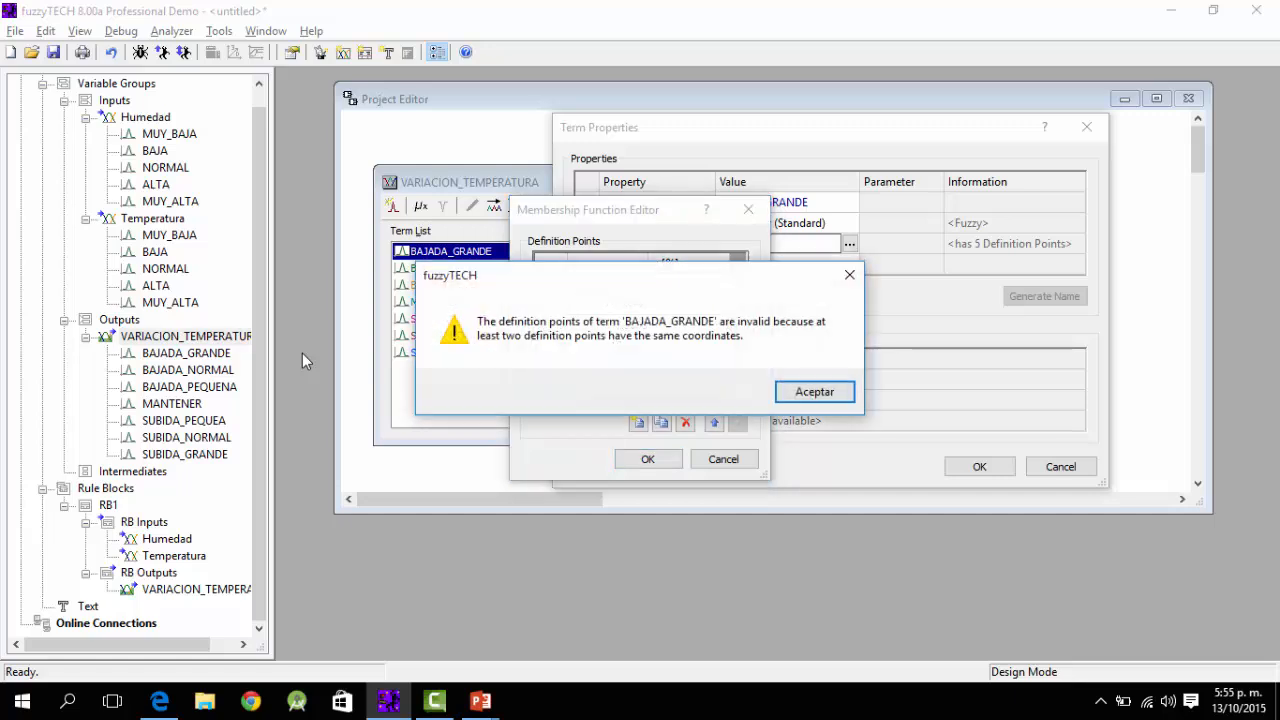
pyautogui.press('Return')
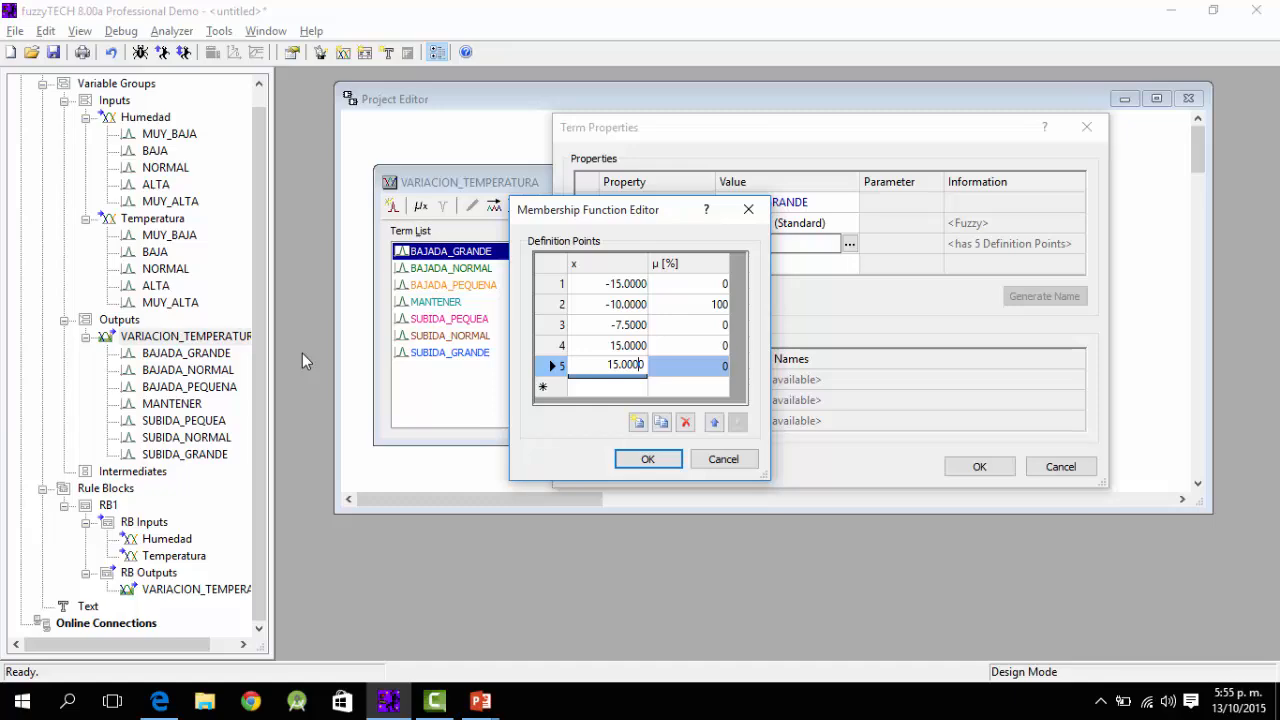
pyautogui.press('Delete')
pyautogui.press('Return')
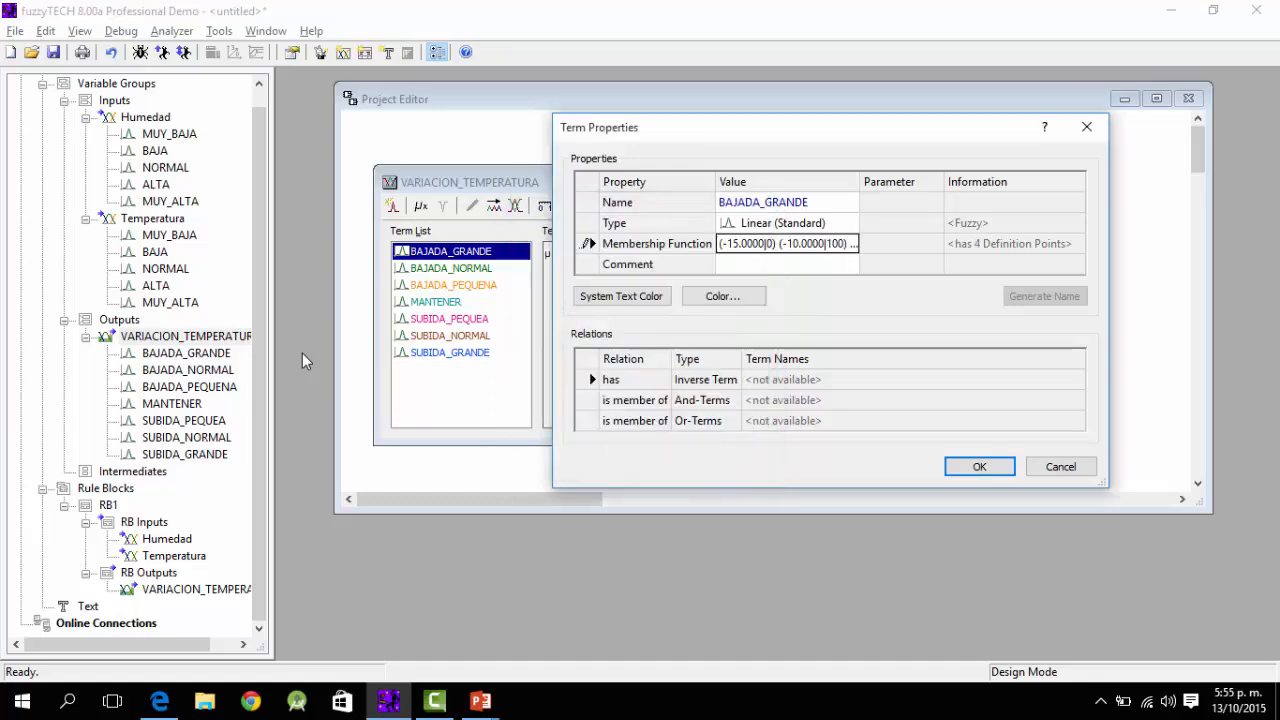
pyautogui.press('Return')
# Step: Compare the VARIACIÓN membership chart in the PDF open in Edge with the VARIACION_TEMPERATURA term diagram in fuzzyTECH
pyautogui.hotkey('alt', 'Tab')
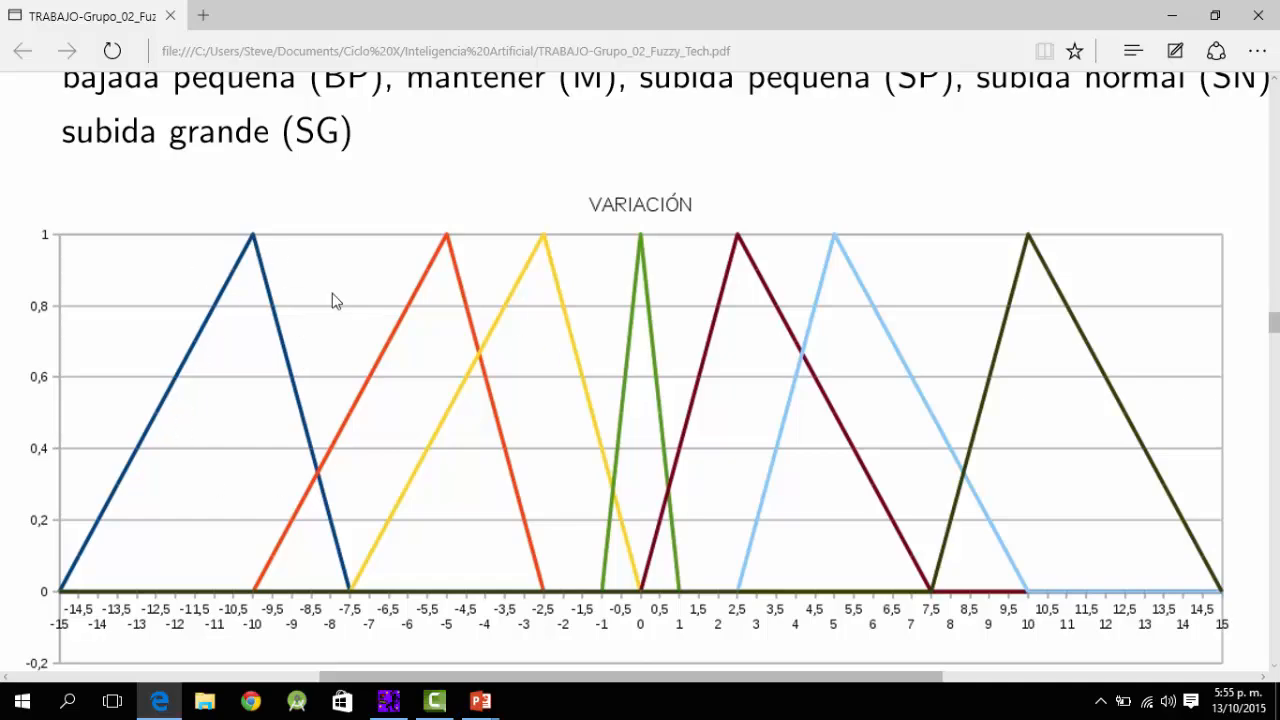
pyautogui.hotkey('alt', 'Tab')
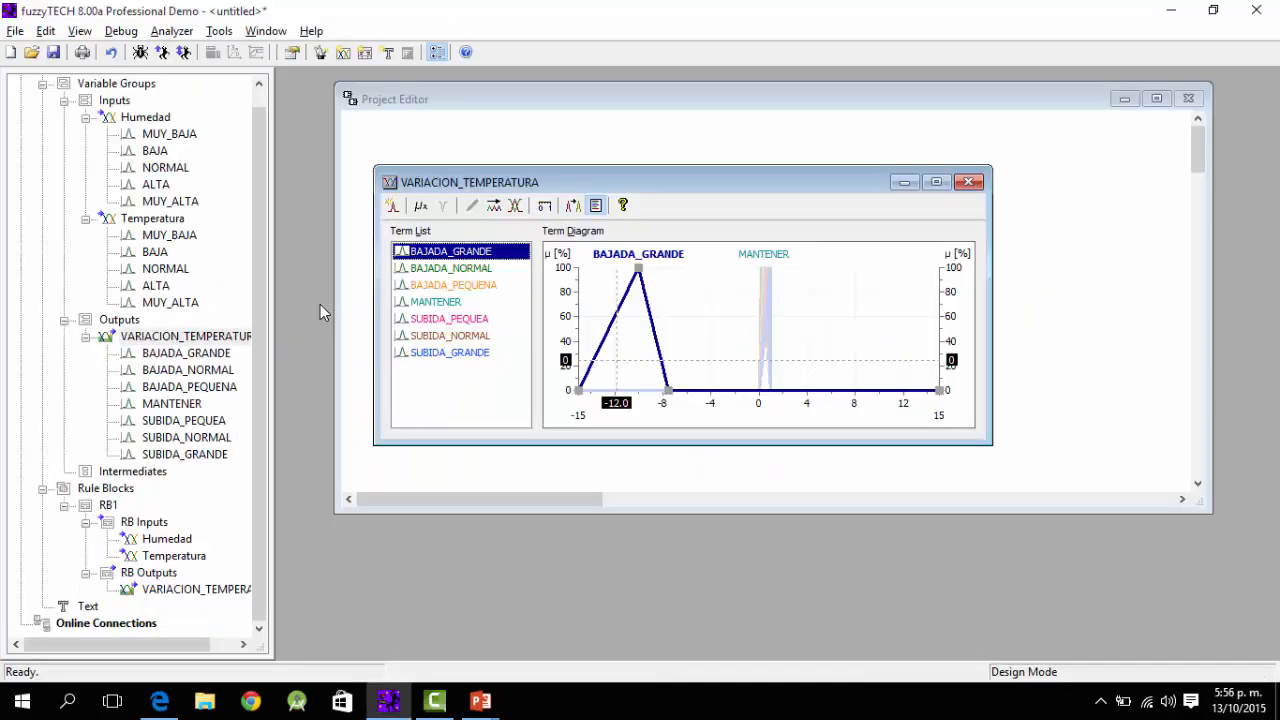
pyautogui.hotkey('alt', 'Tab')
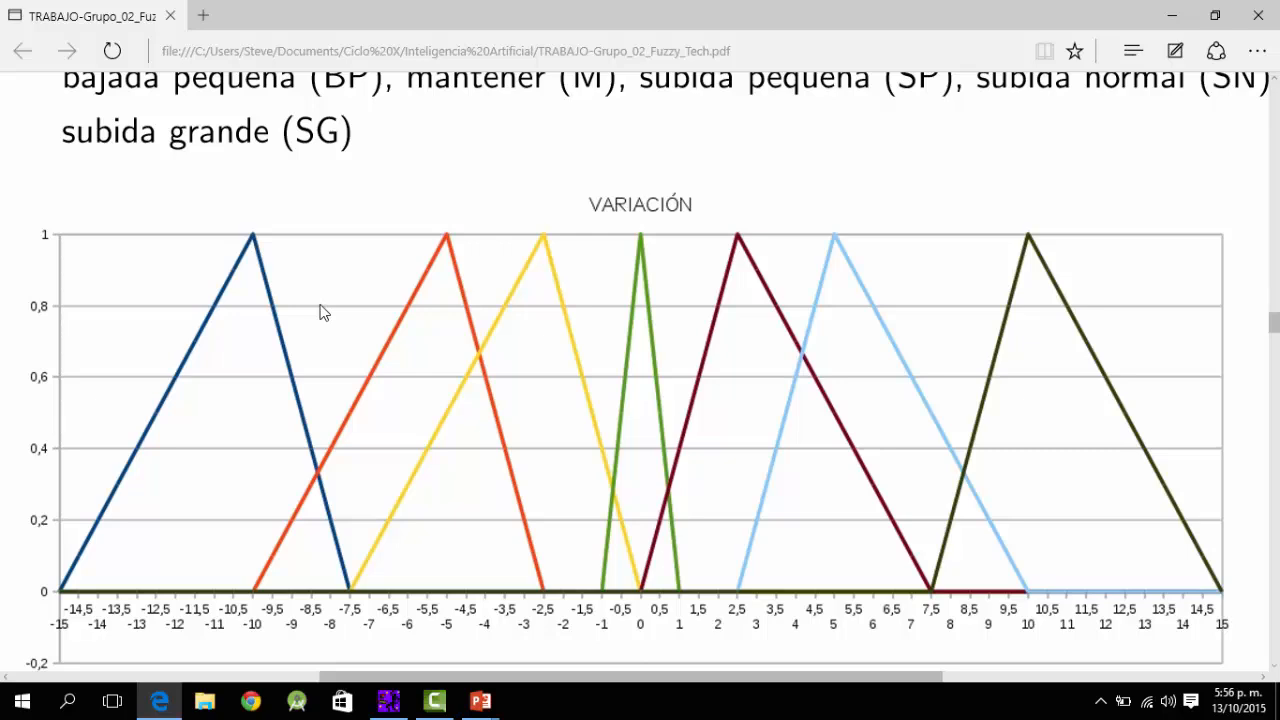
pyautogui.hotkey('alt', 'Tab')
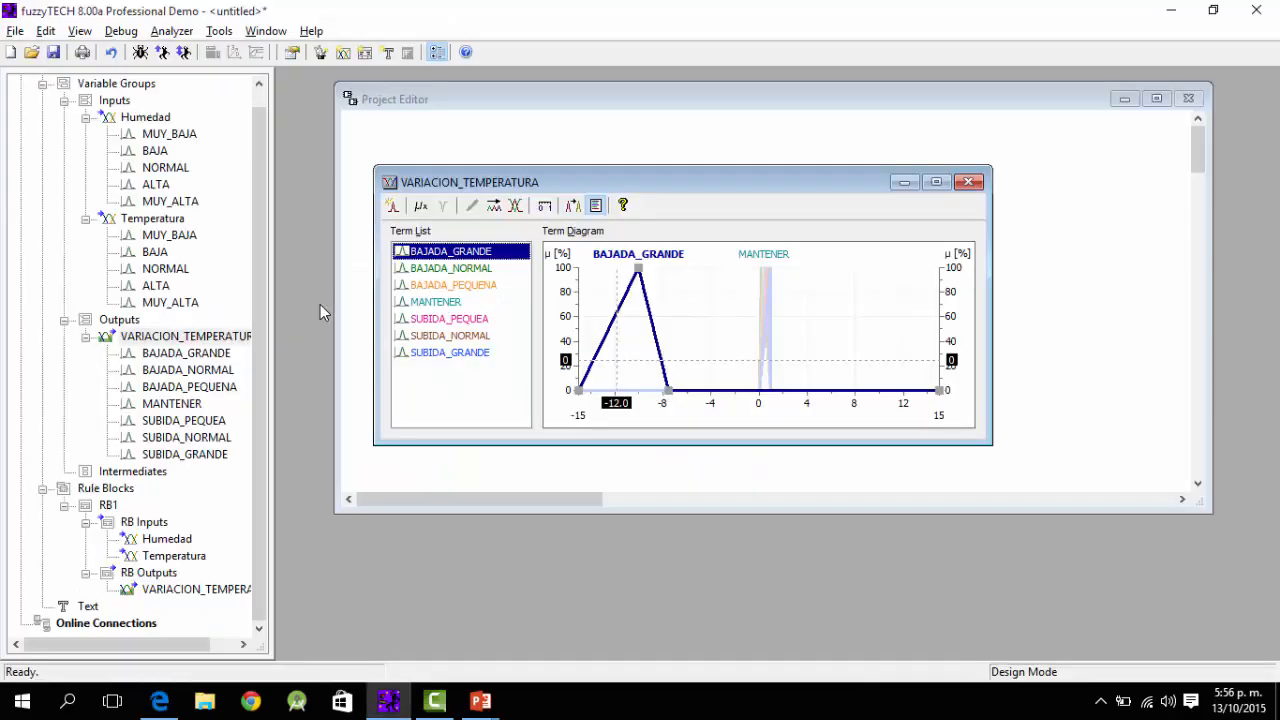
pyautogui.hotkey('alt', 'Tab')
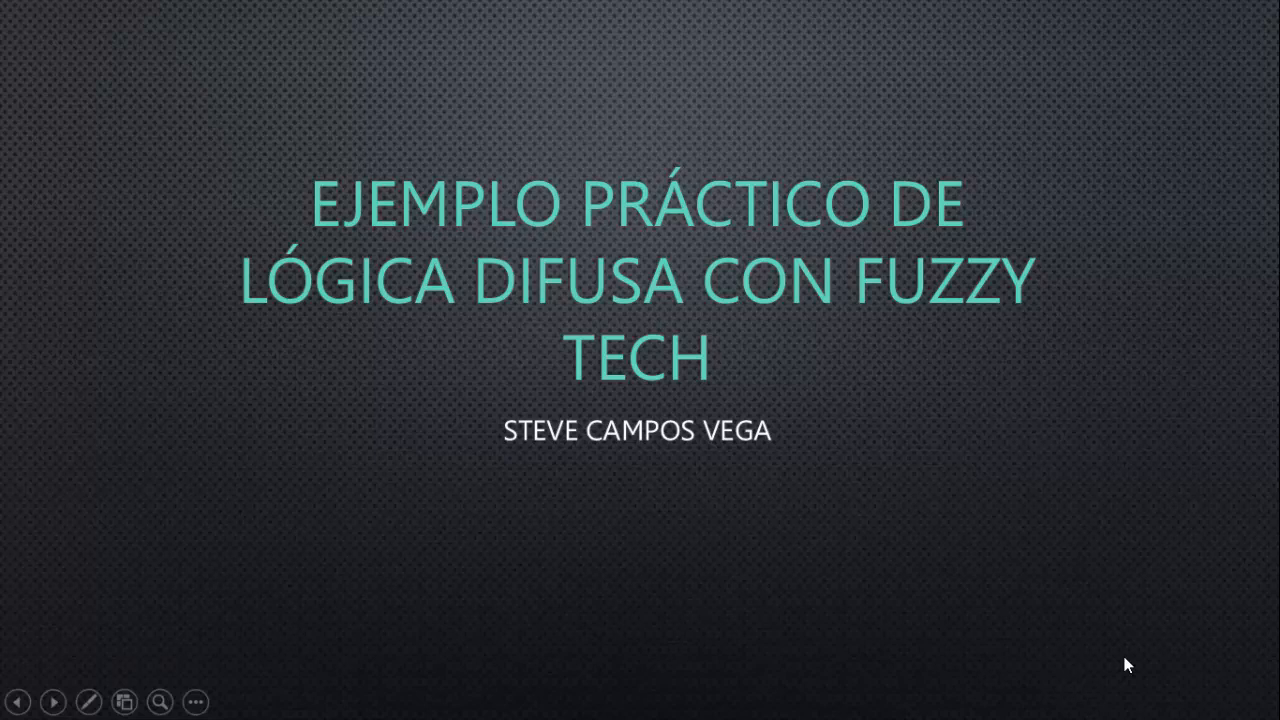
pyautogui.hotkey('alt', 'Tab')
pyautogui.hotkey('alt', 'Tab')
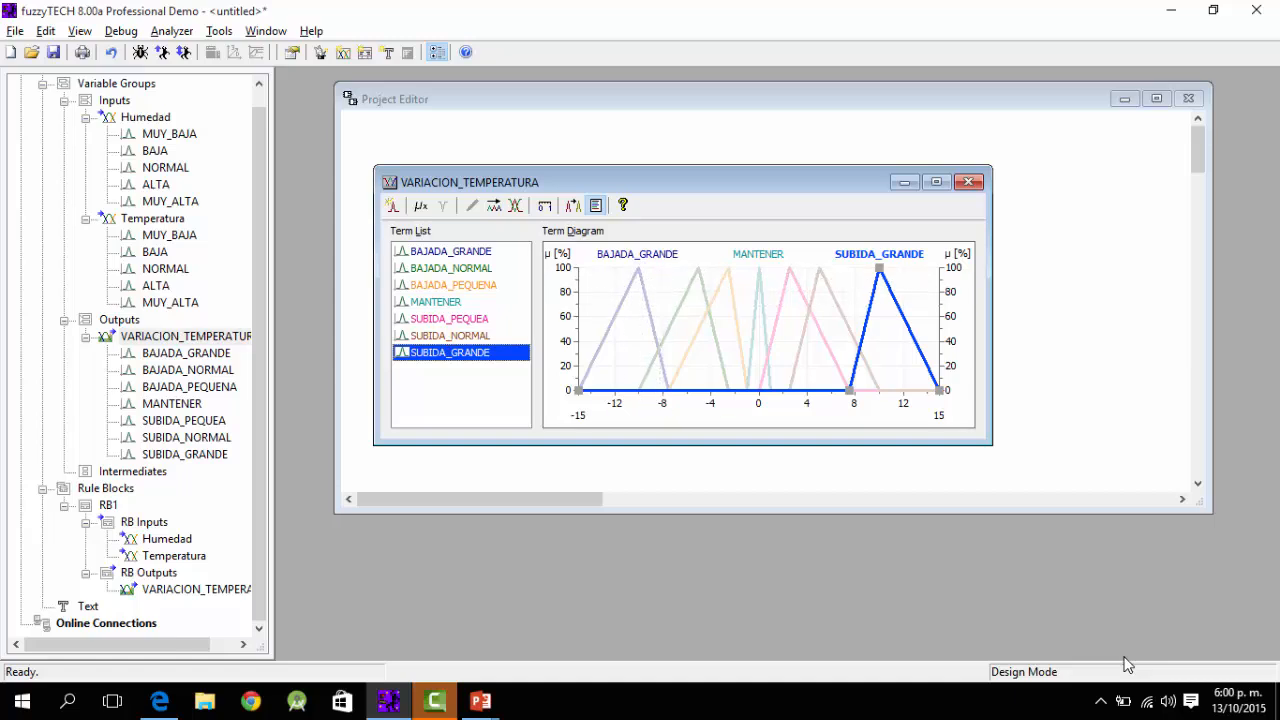
# Step: Review the membership functions of VARIACION_TEMPERATURA and of the input variable Humedad in their term diagrams
pyautogui.hotkey('ctrl', 'F4')
pyautogui.doubleClick(186, 337)
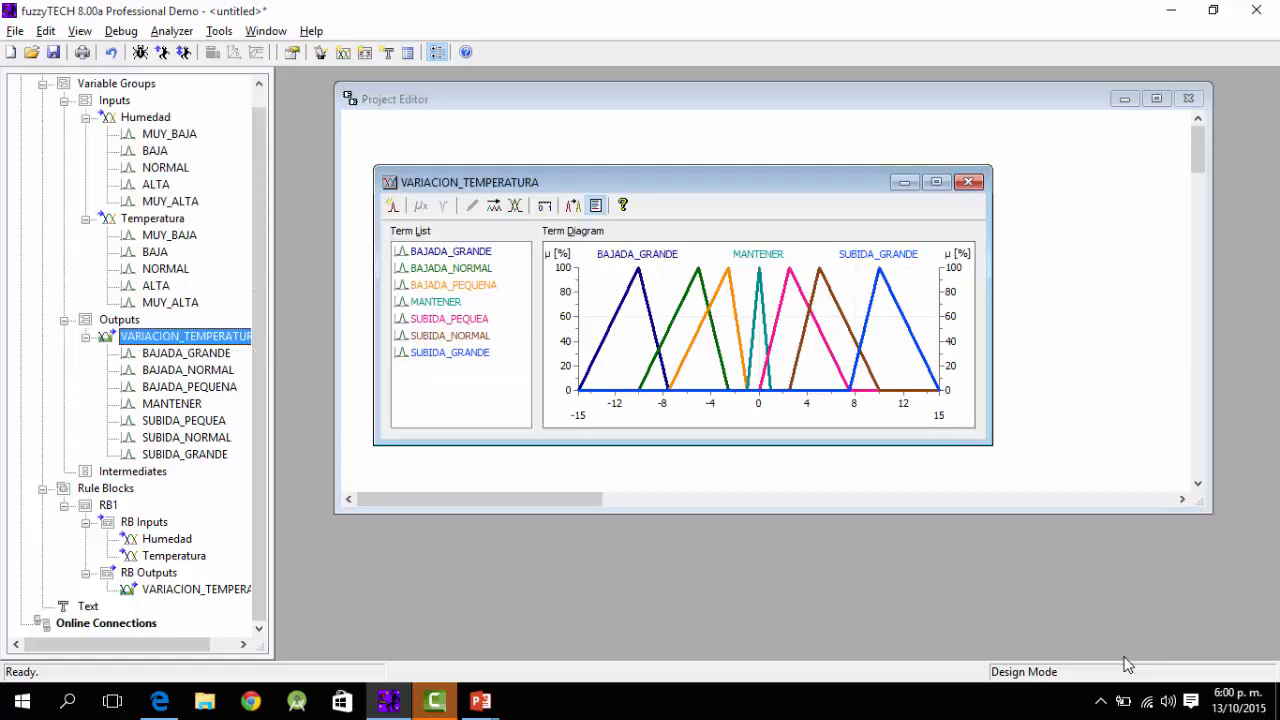
pyautogui.click(968, 182)
pyautogui.doubleClick(152, 218)
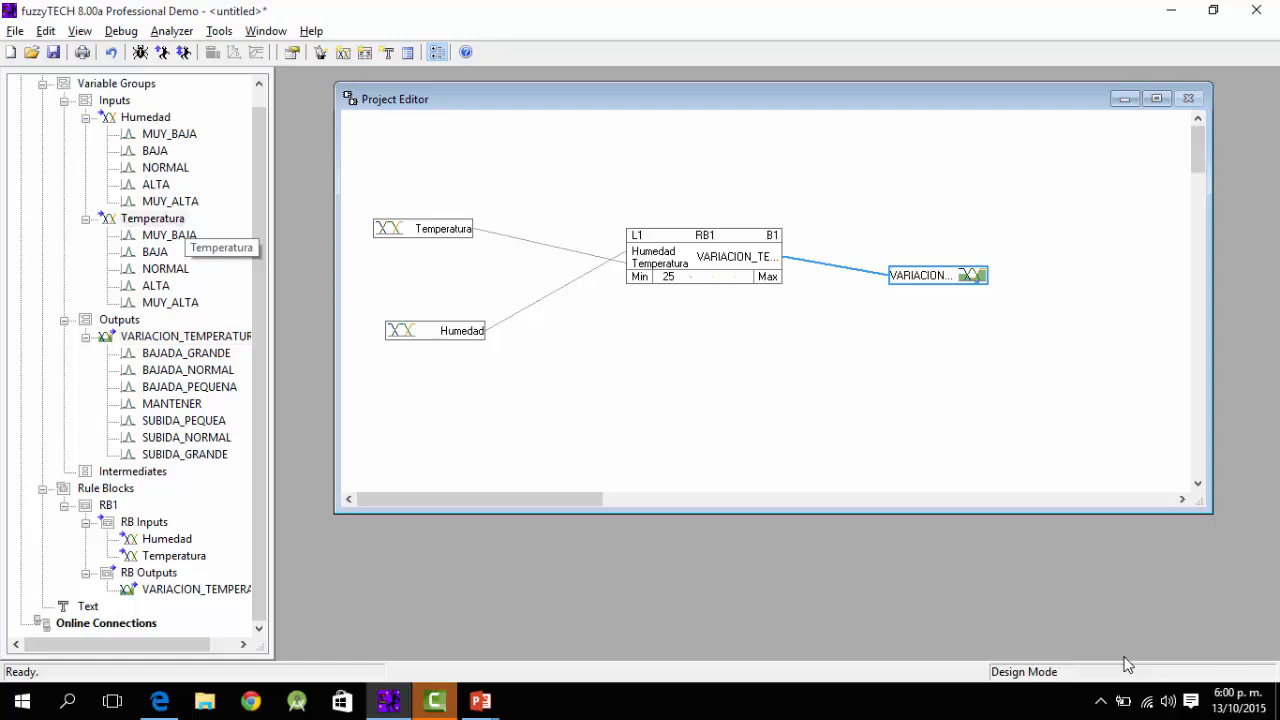
pyautogui.click(994, 160)
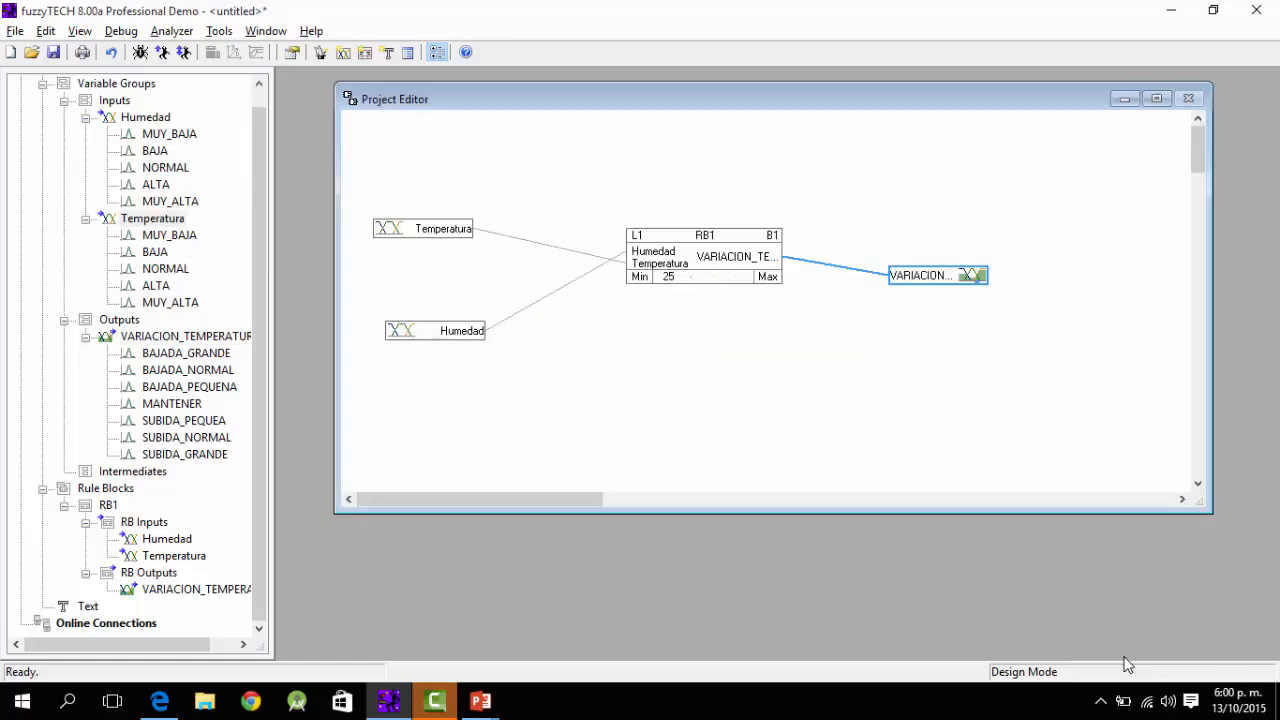
pyautogui.doubleClick(145, 117)
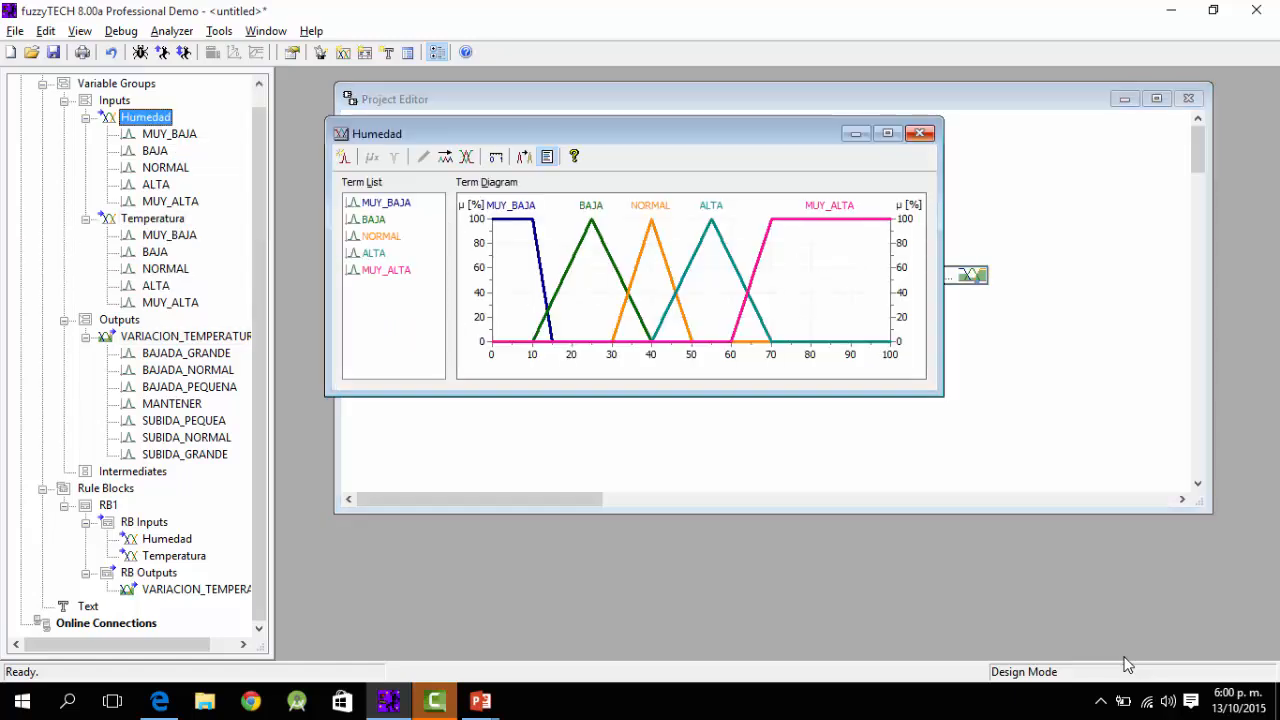
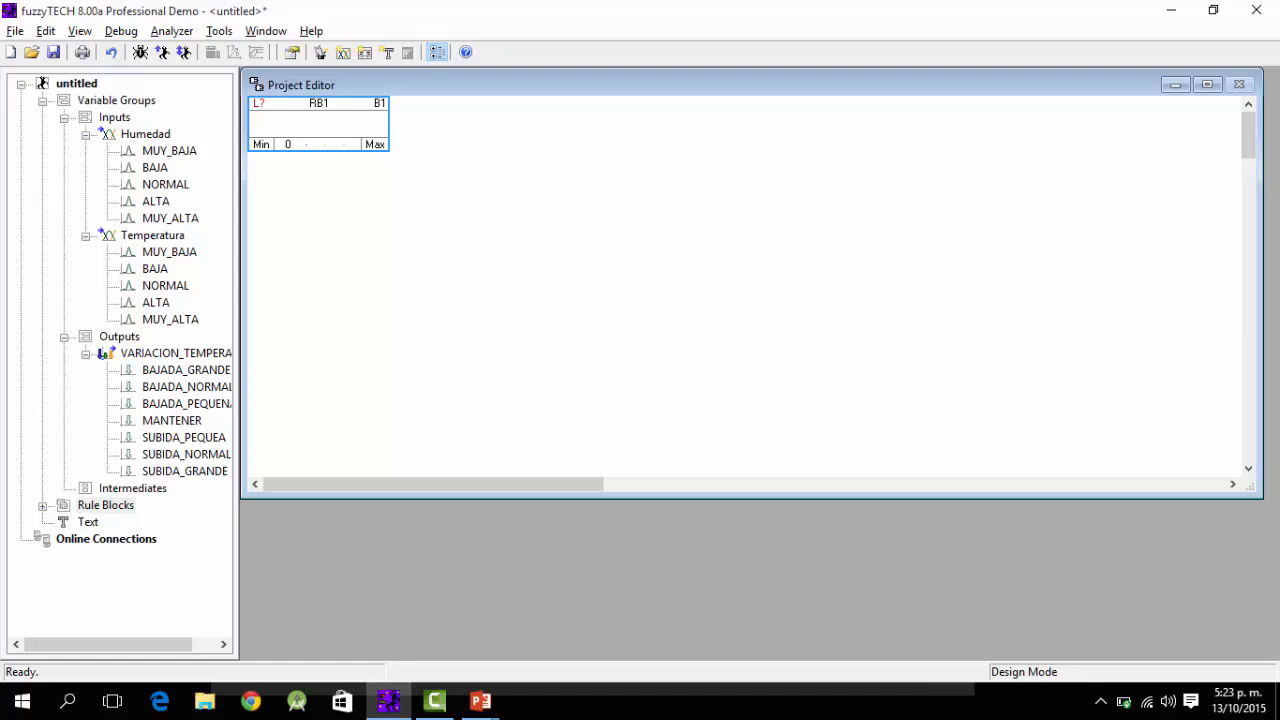
# Step: Add the variables Humedad and Temperatura as inputs of rule block RB1
pyautogui.click(42, 506)
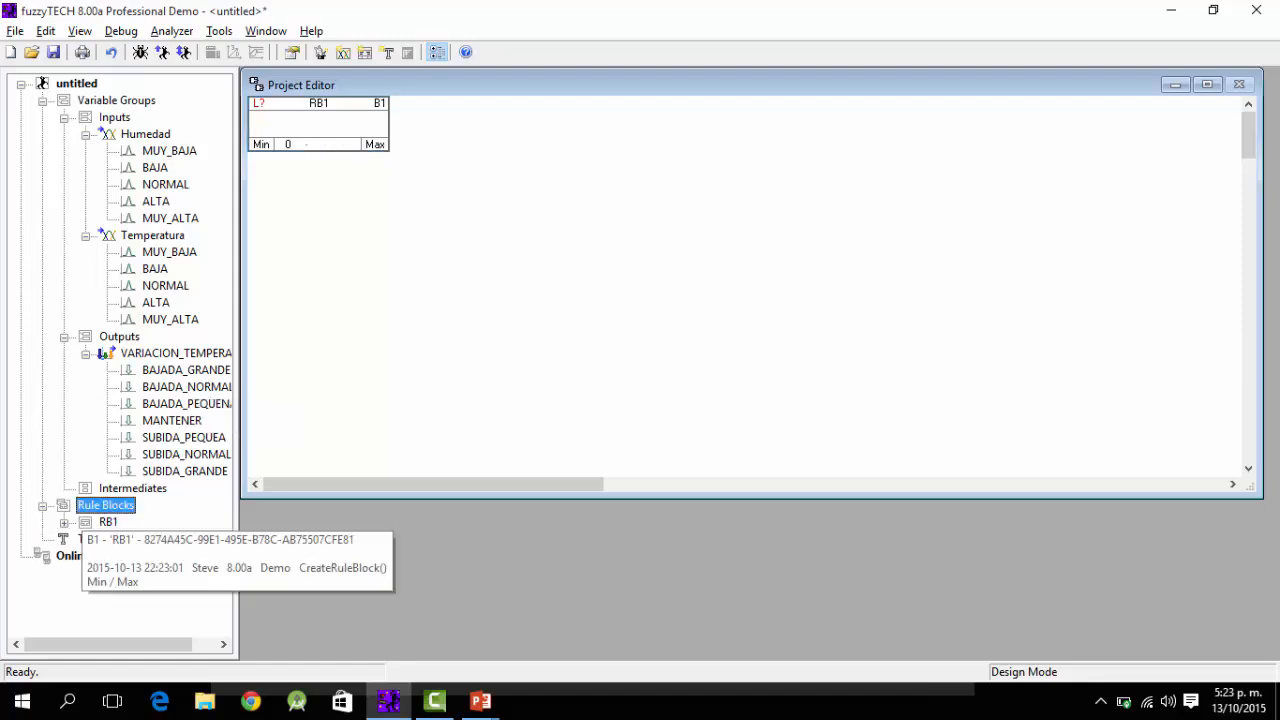
pyautogui.click(64, 522)
pyautogui.click(96, 522)
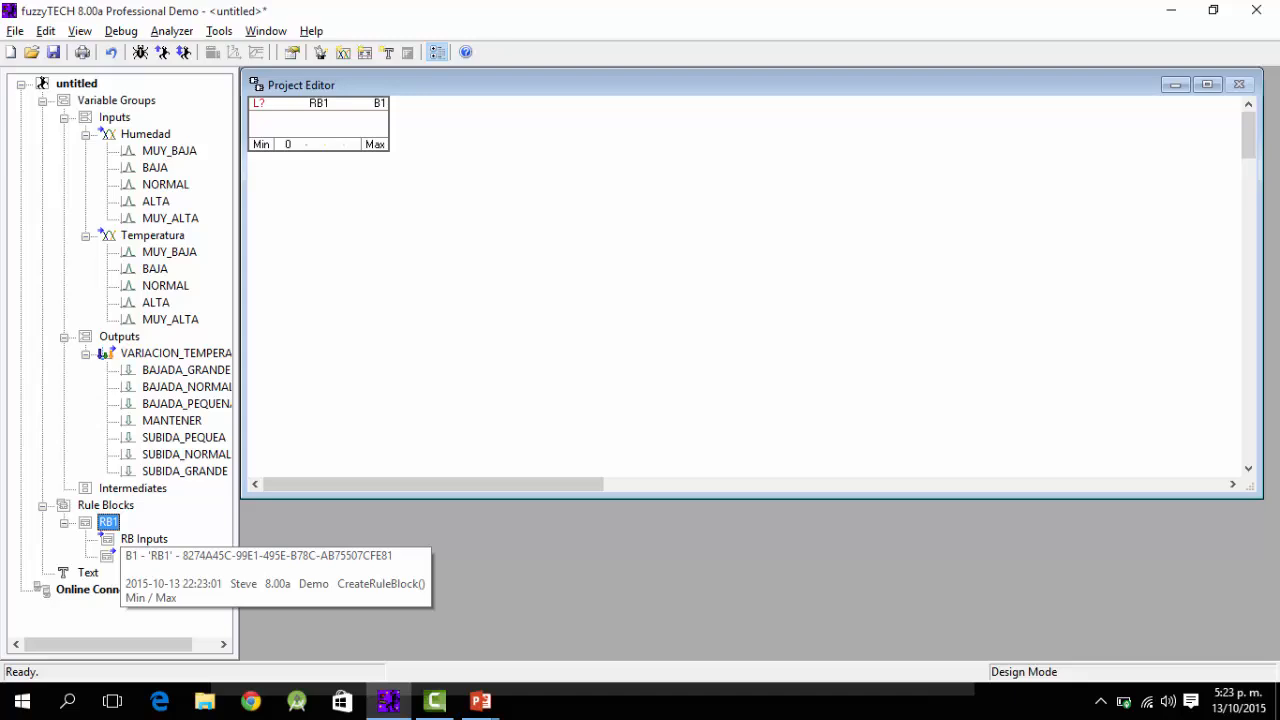
pyautogui.rightClick(108, 522)
pyautogui.moveTo(200, 290)
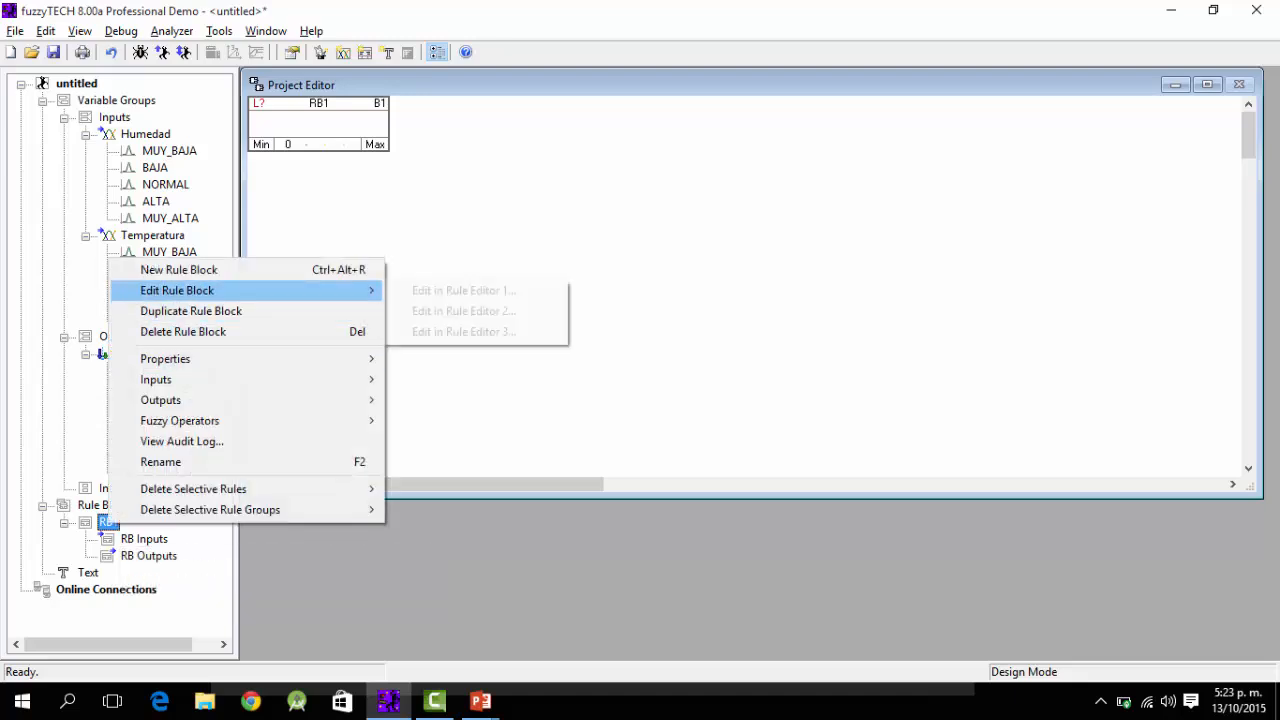
pyautogui.moveTo(200, 379)
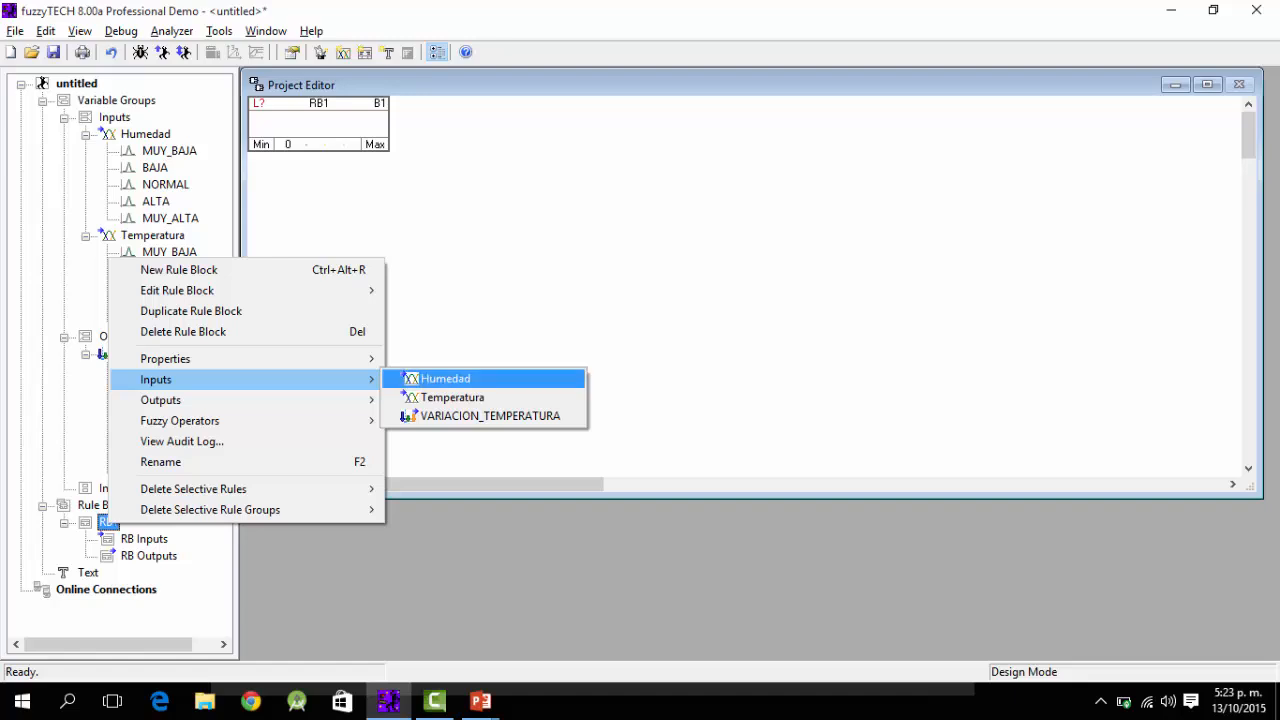
pyautogui.click(445, 378)
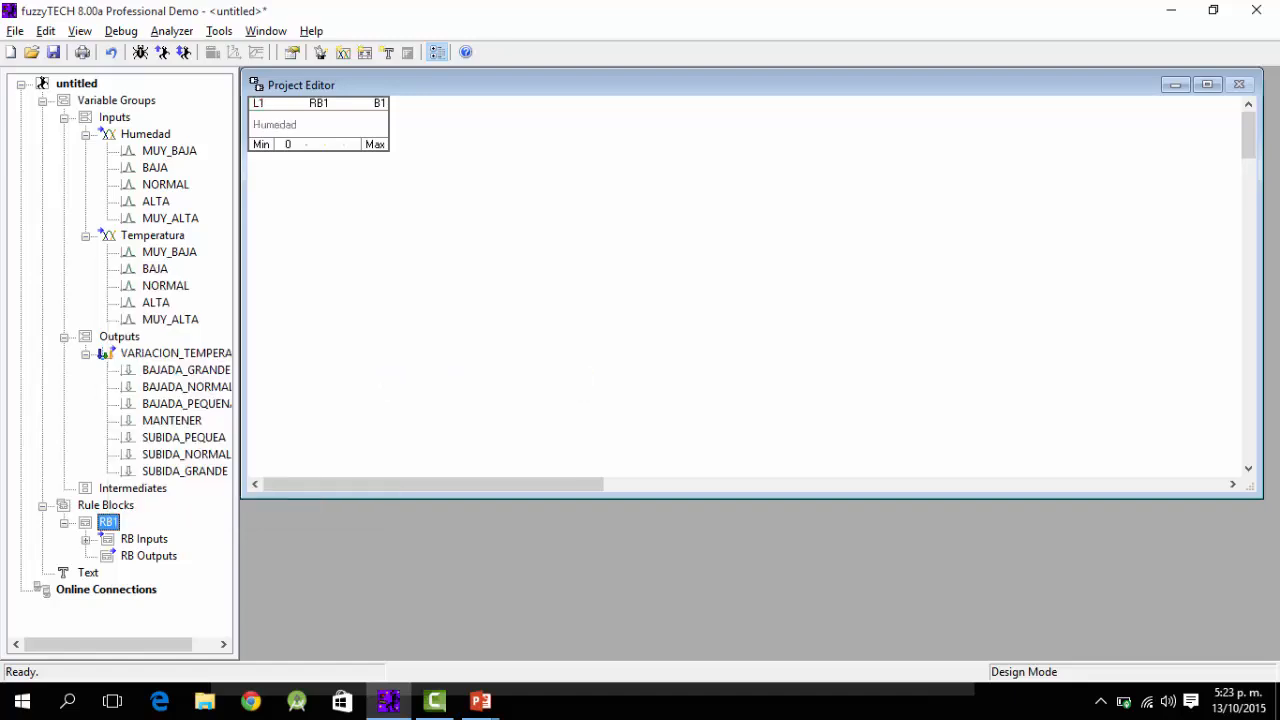
pyautogui.rightClick(104, 523)
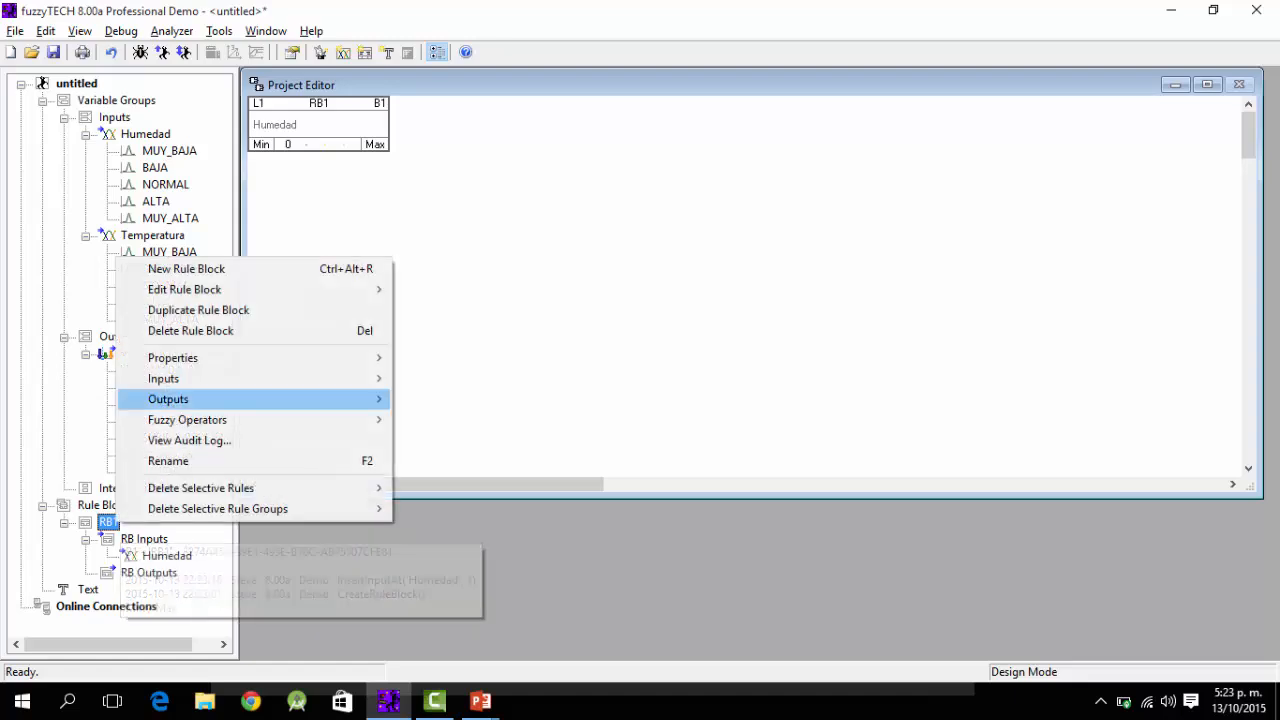
pyautogui.moveTo(163, 378)
pyautogui.click(445, 404)
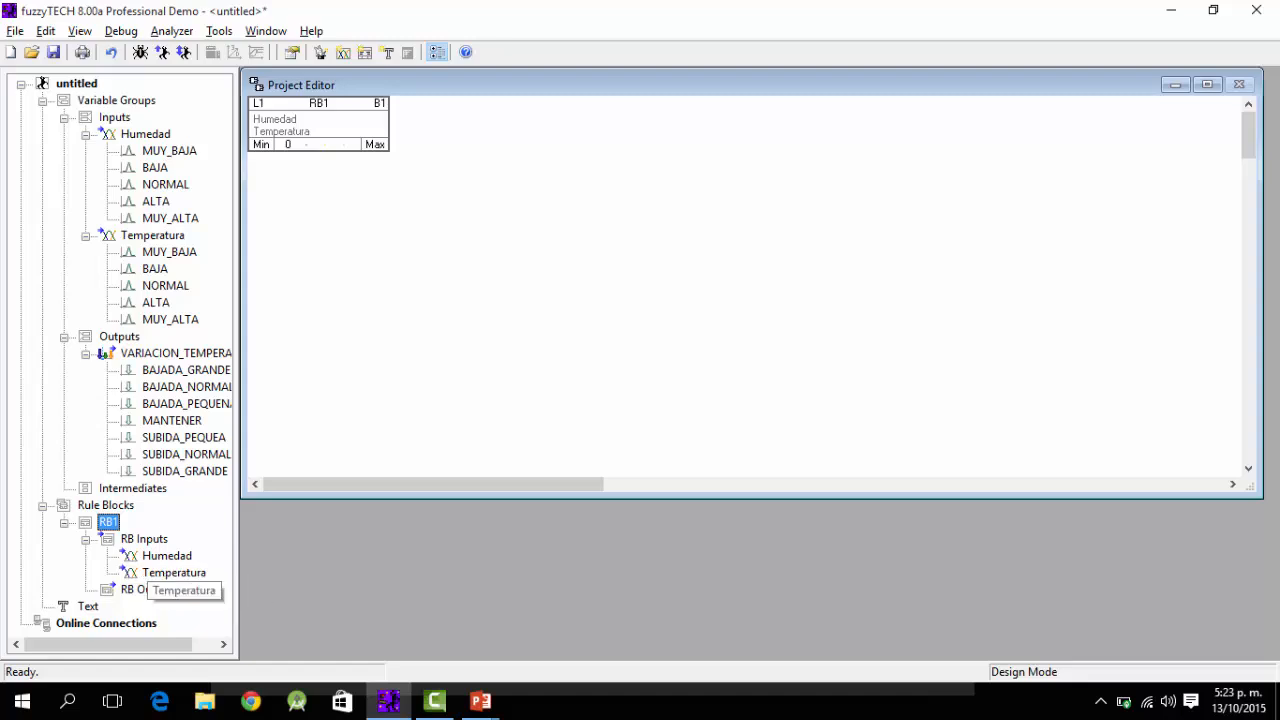
# Step: Assign VARIACION_TEMPERATURA as the output of rule block RB1
pyautogui.click(148, 589)
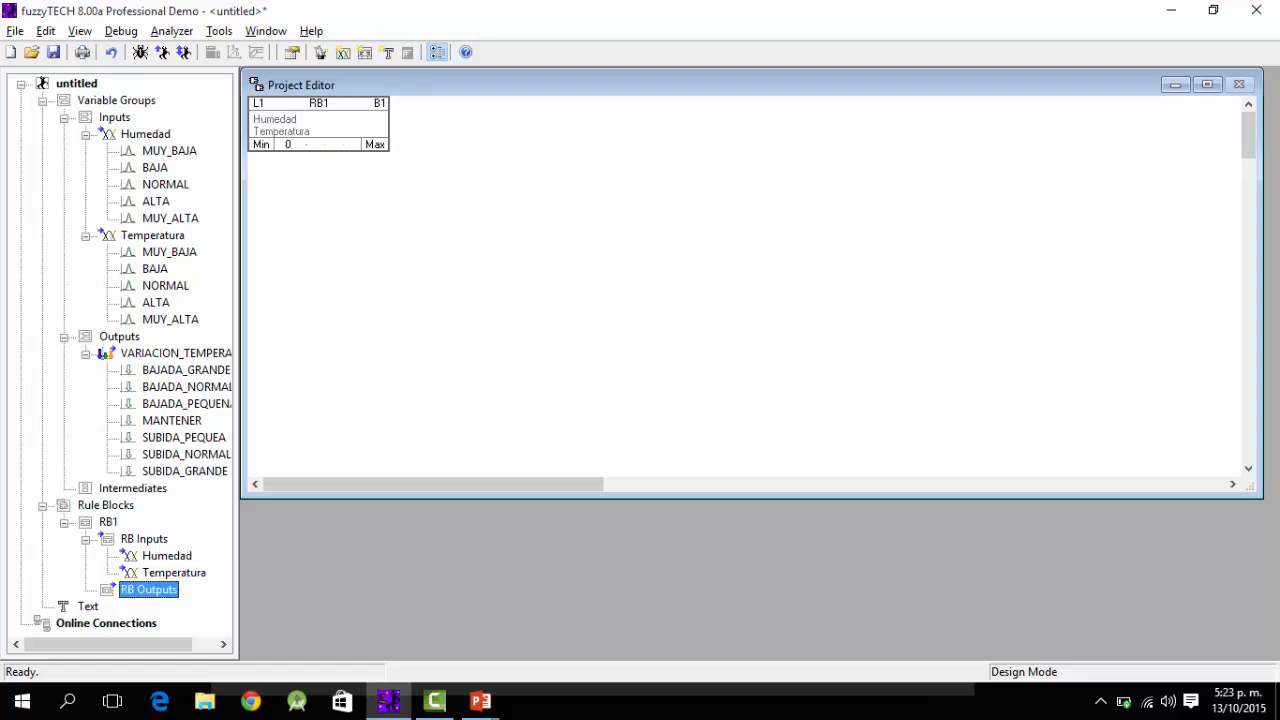
pyautogui.click(108, 522)
pyautogui.rightClick(108, 522)
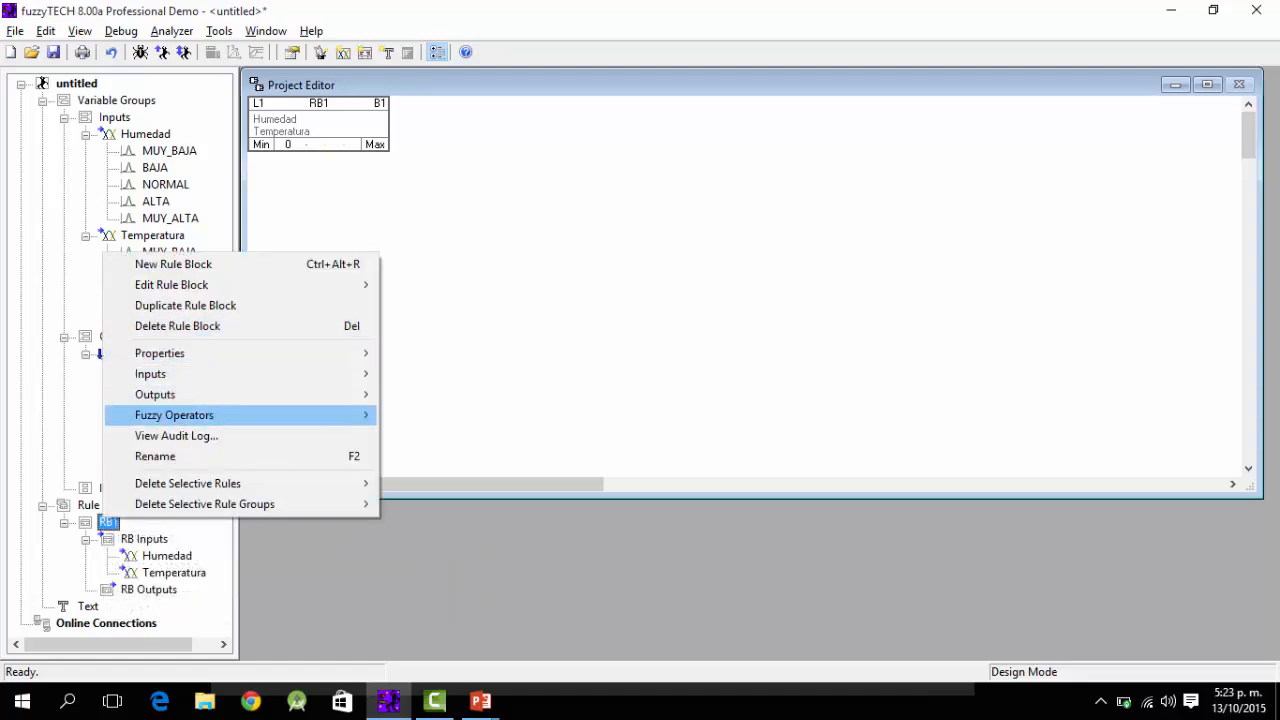
pyautogui.moveTo(160, 394)
pyautogui.click(484, 393)
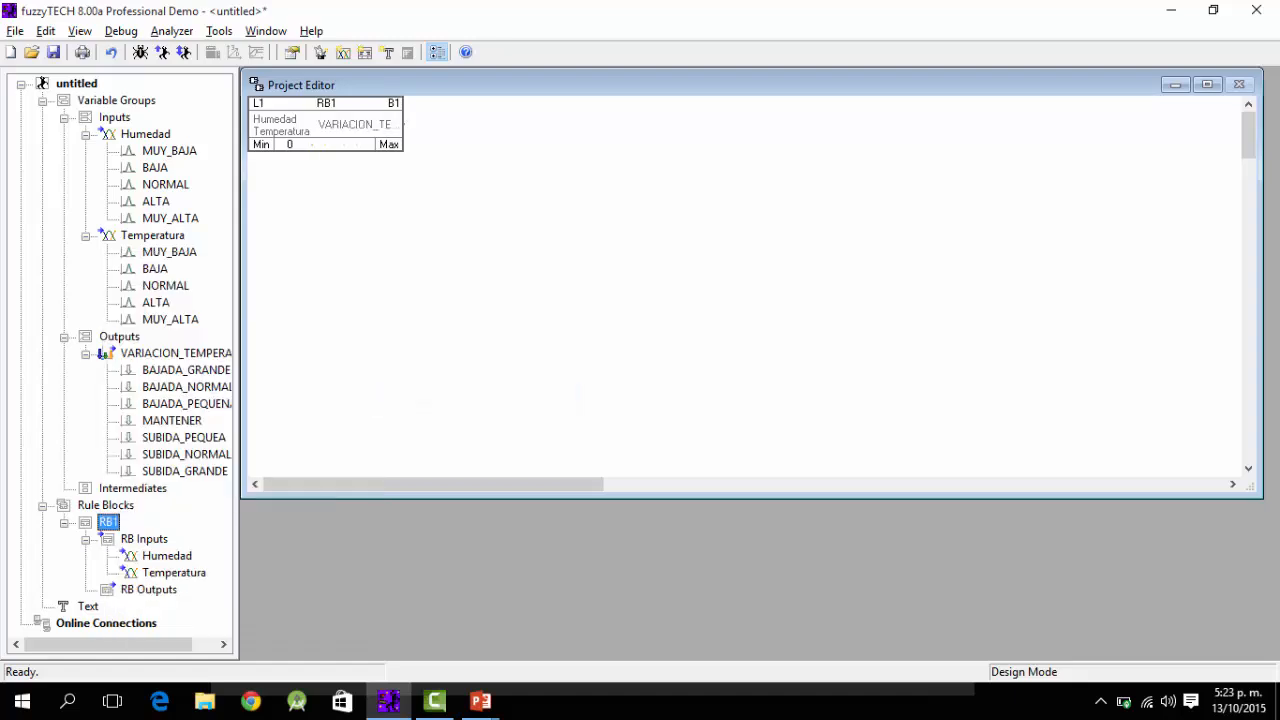
# Step: Expand RB1's outputs in the project tree and narrow the Project Editor window from its left edge
pyautogui.click(148, 590)
pyautogui.click(86, 590)
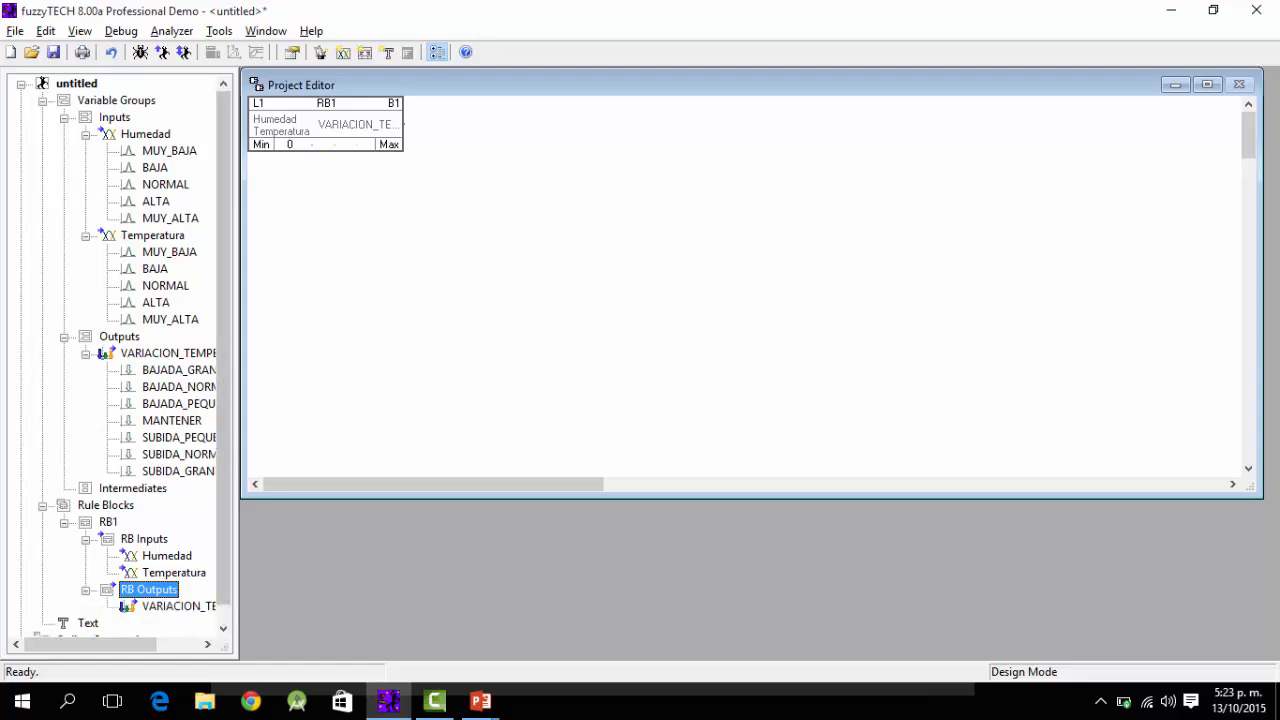
pyautogui.moveTo(224, 560); pyautogui.dragTo(224, 576)
pyautogui.moveTo(243, 380); pyautogui.dragTo(387, 380)
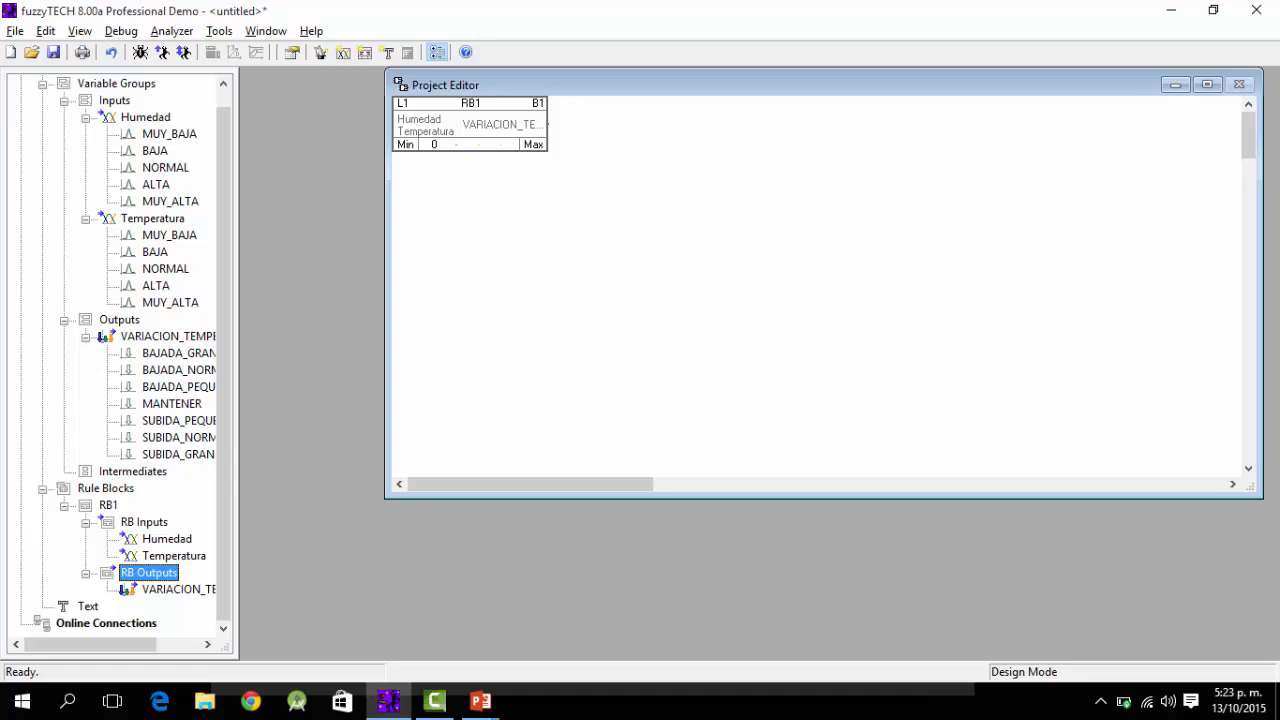
# Step: Widen the project tree, move the Project Editor window beside it, and open rule block RB1 in the Rule Editor
pyautogui.moveTo(238, 380); pyautogui.dragTo(272, 380)
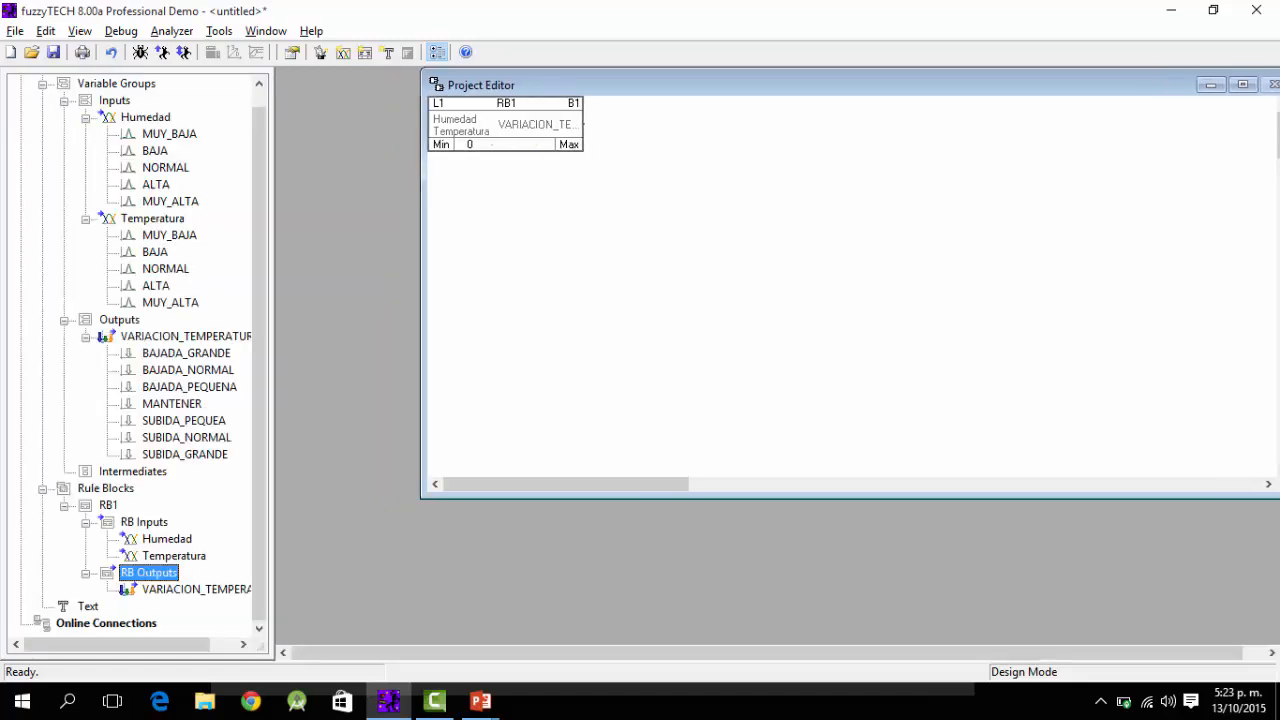
pyautogui.moveTo(800, 85); pyautogui.dragTo(725, 66)
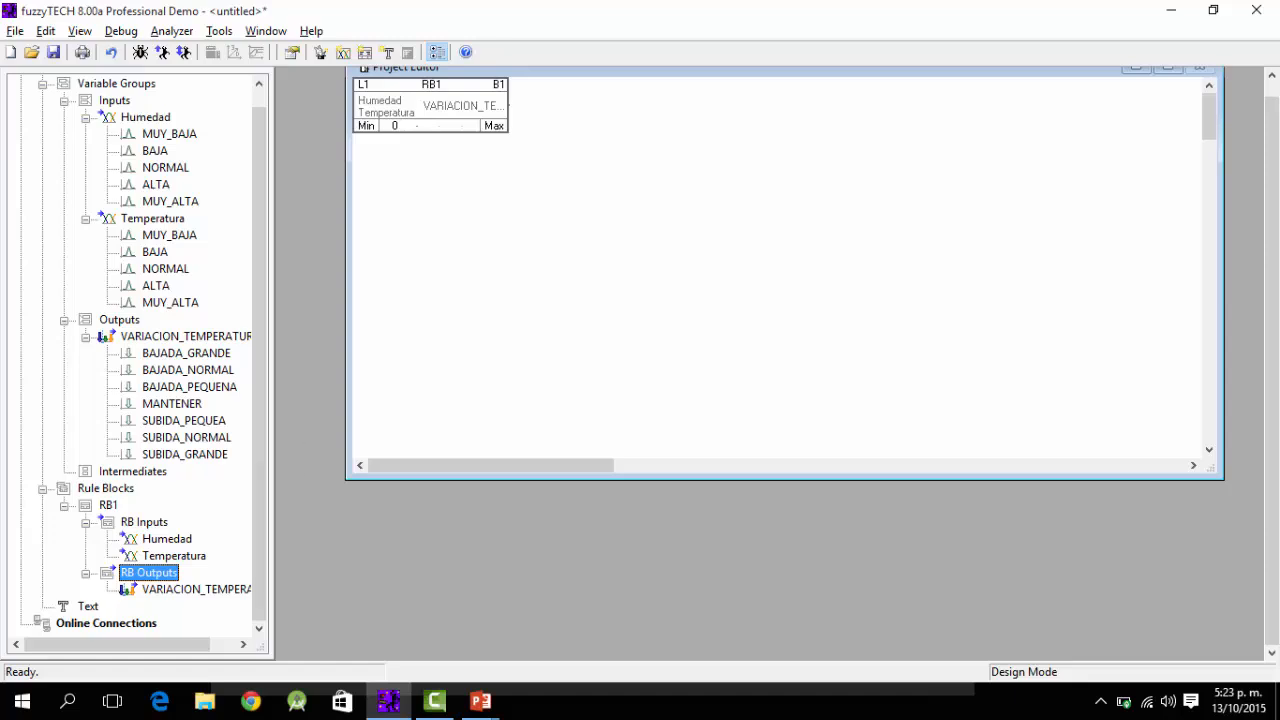
pyautogui.click(108, 505)
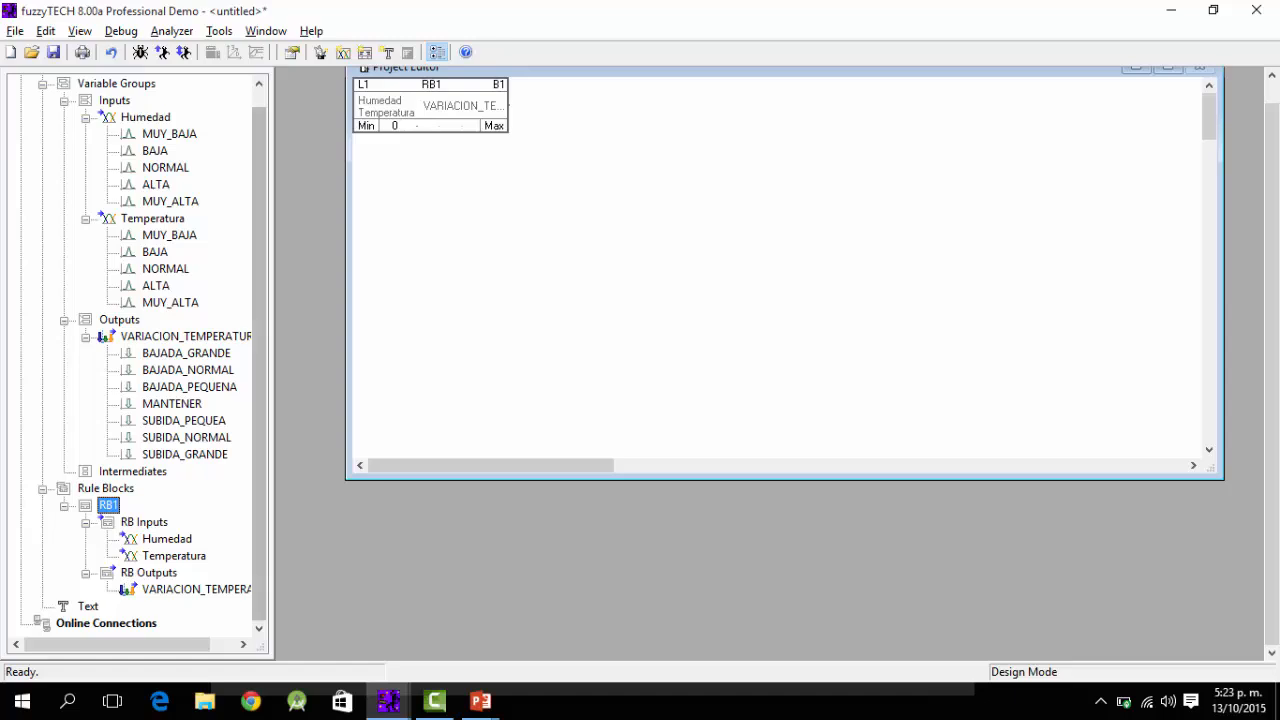
pyautogui.hotkey('alt', 'Tab')
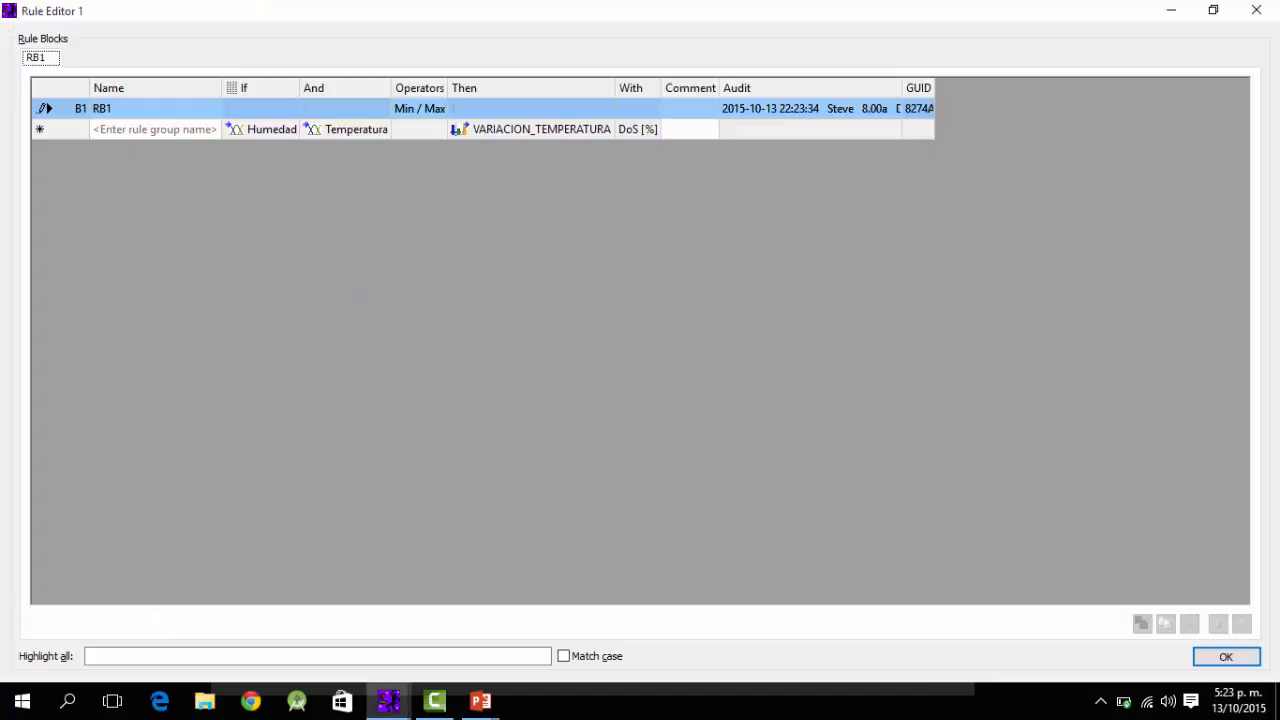
# Step: Add a rule group named ReglasDifusasCalefaccion to rule block RB1
pyautogui.click(155, 129)
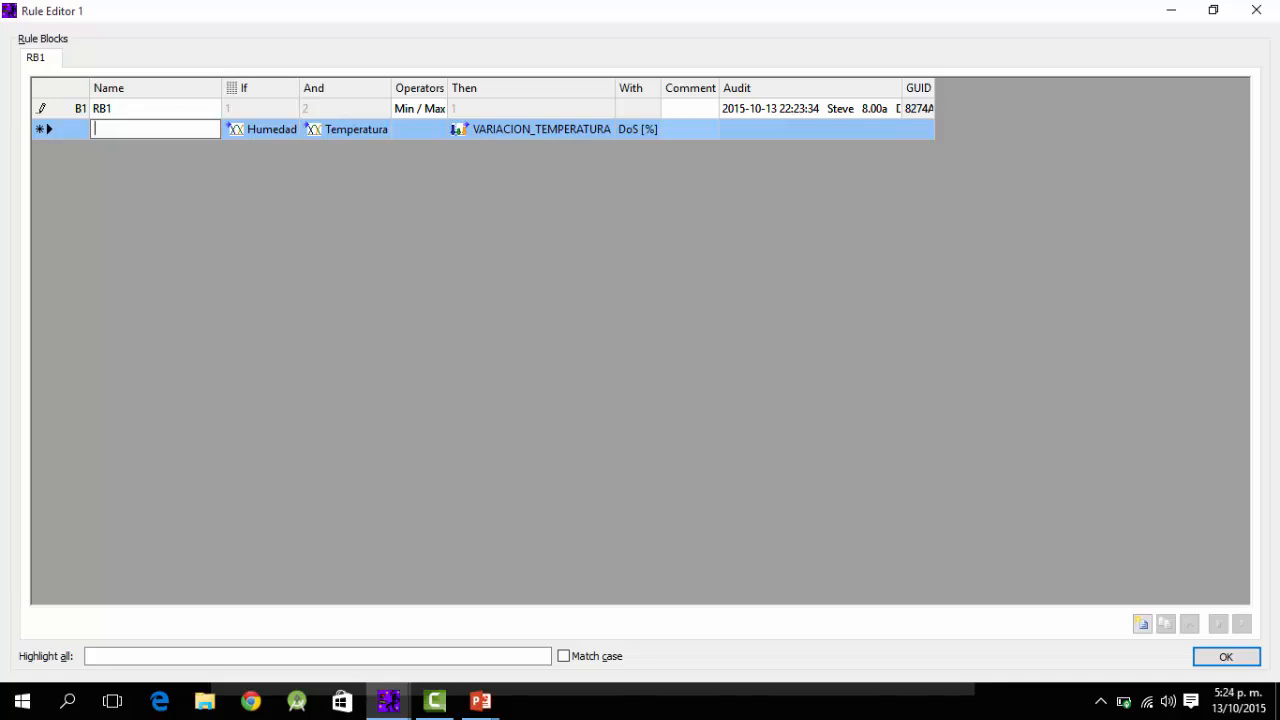
pyautogui.write('ReglasDifusasCalefaccion')
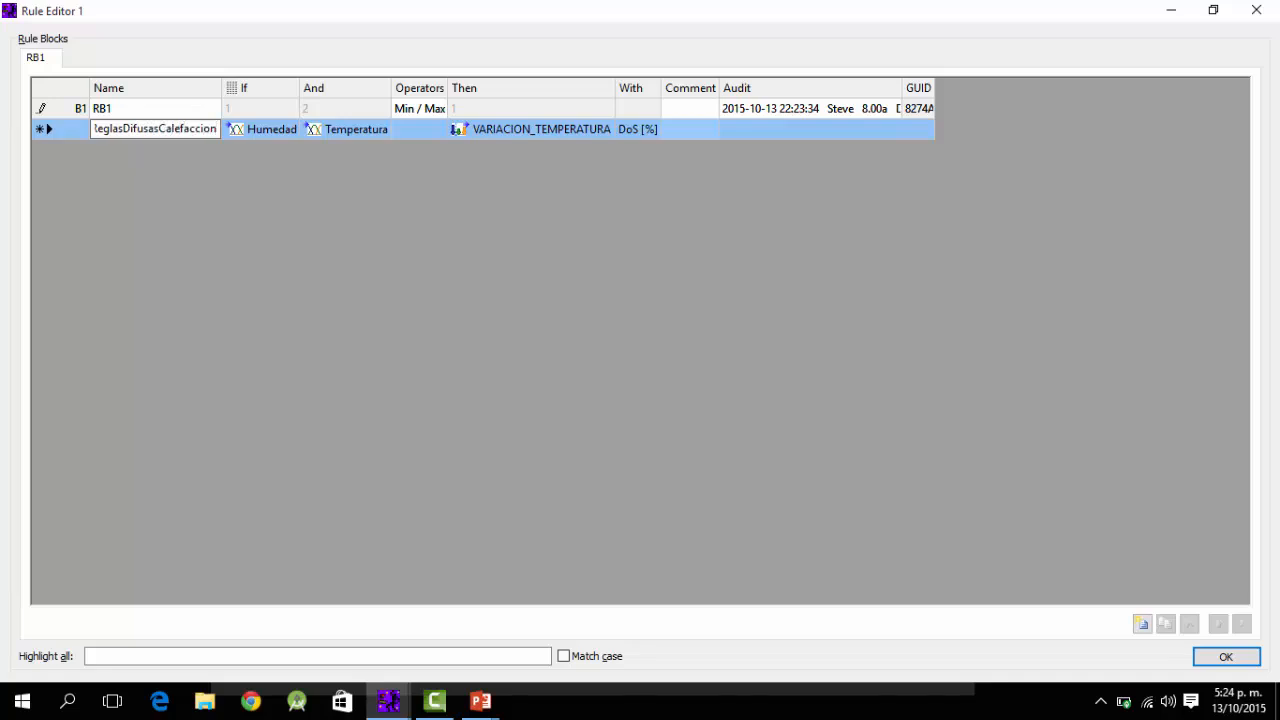
pyautogui.press('Return')
pyautogui.press('Right')
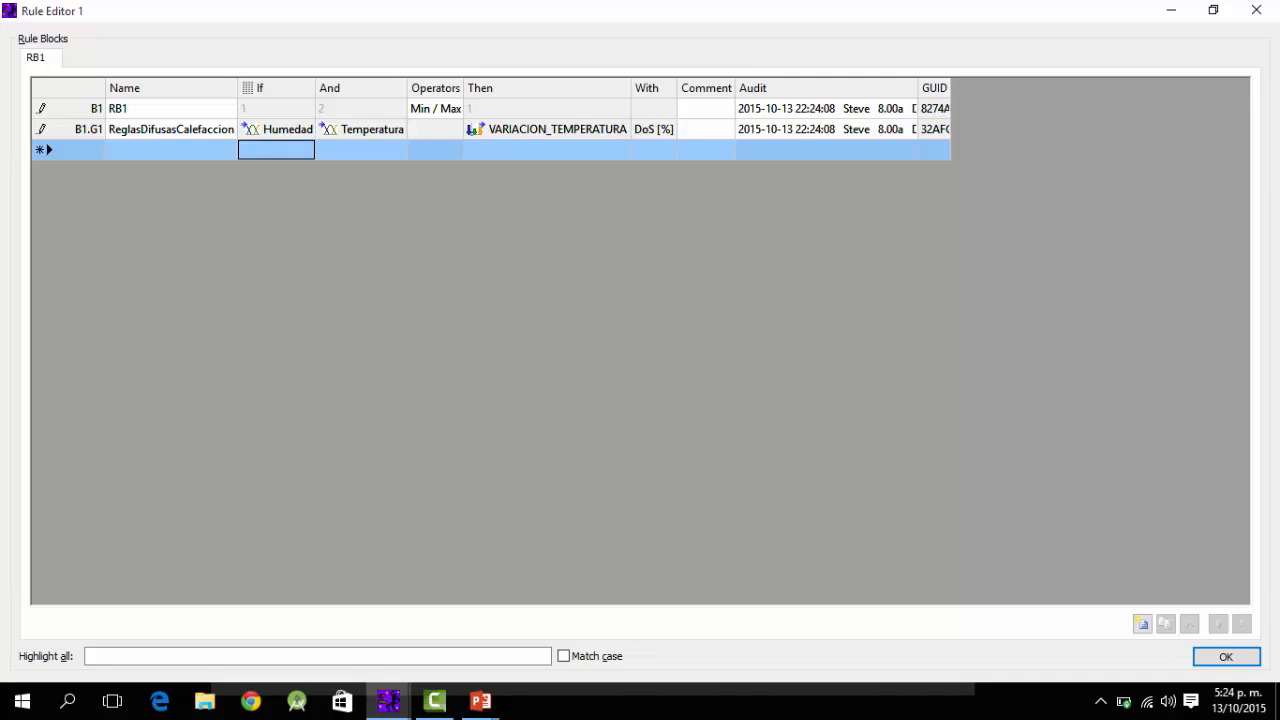
# Step: Start the group's first rule with the conditions Humedad.MUY_BAJA and Temperatura.MUY_BAJA
pyautogui.press('Return')
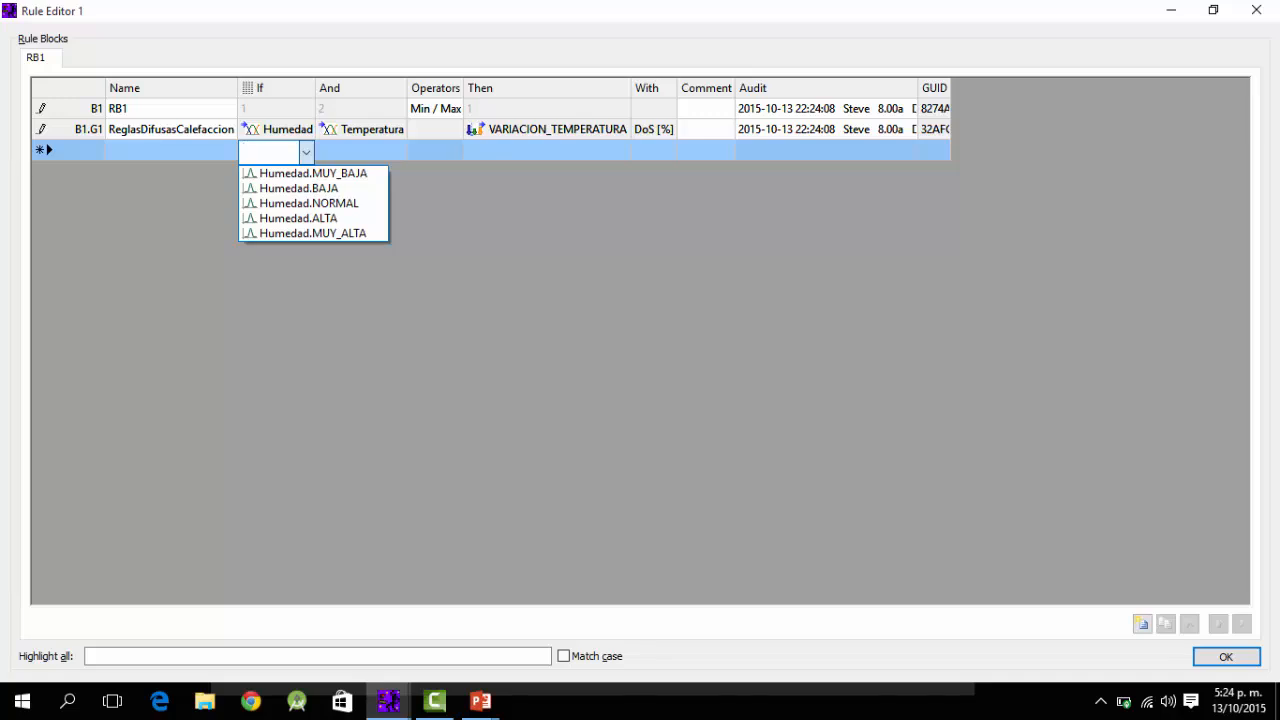
pyautogui.press('Down')
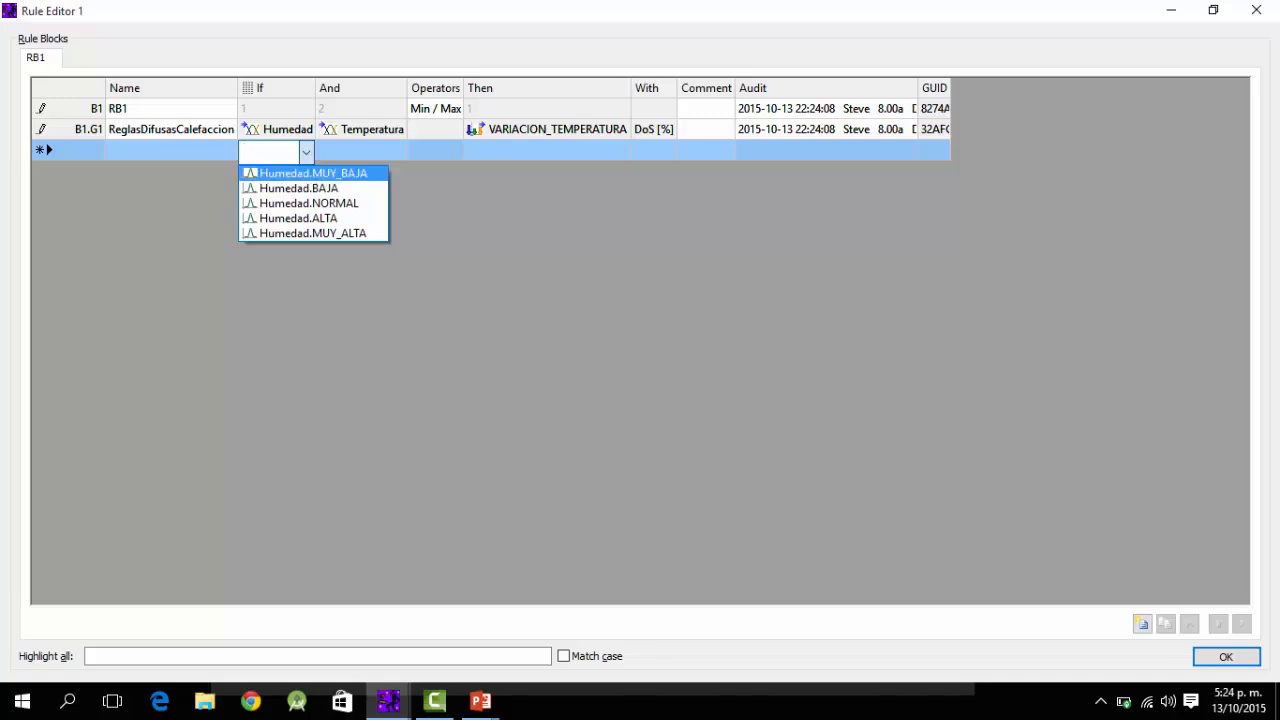
pyautogui.press('Return')
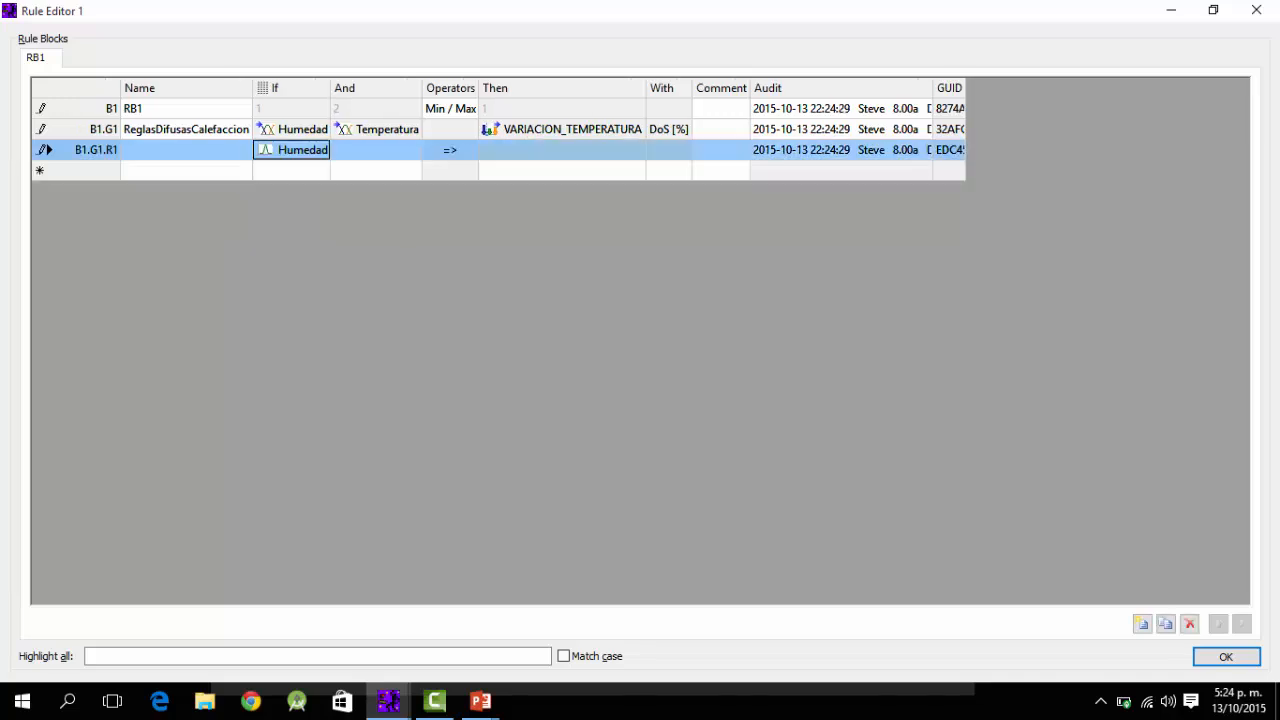
pyautogui.press('Tab')
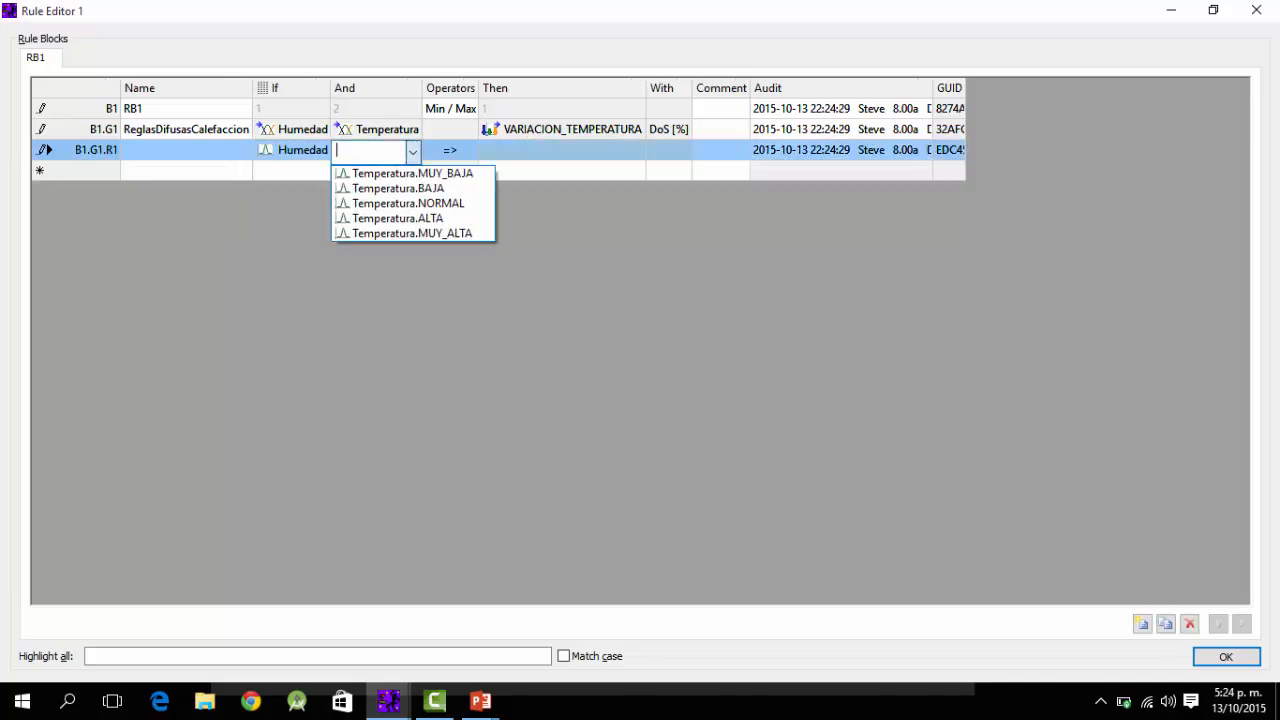
pyautogui.press('Down')
pyautogui.press('Return')
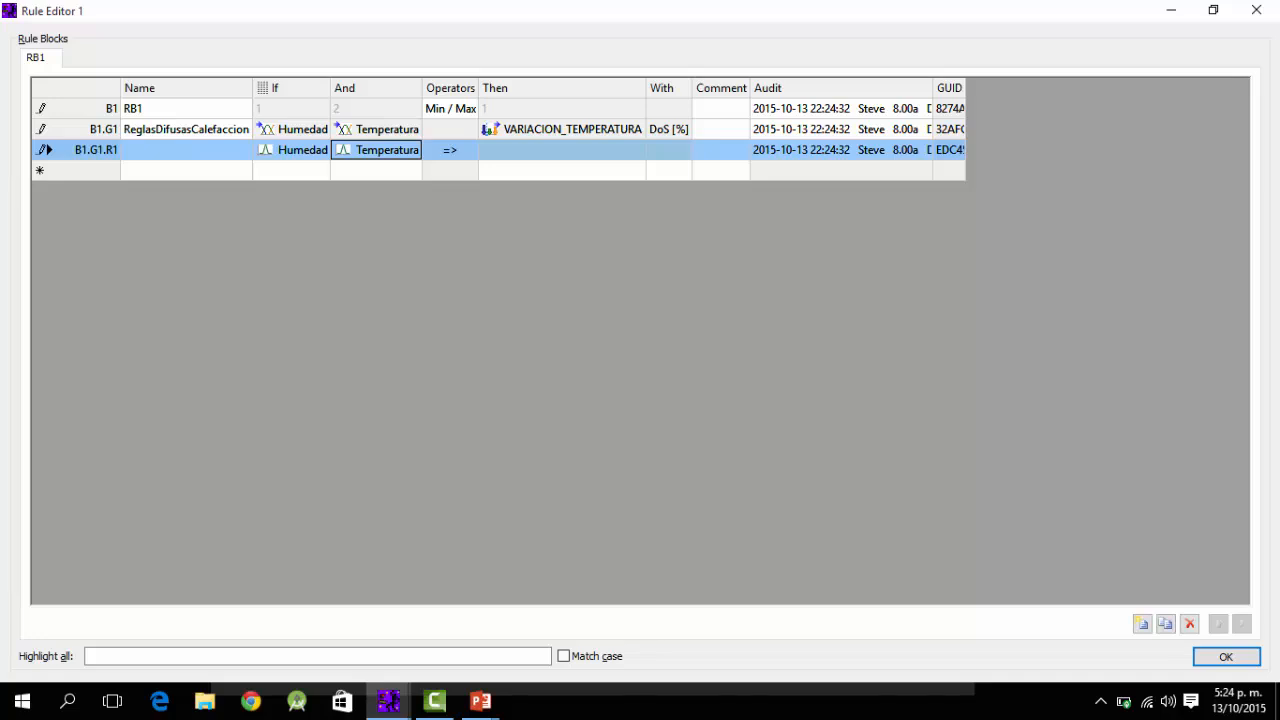
# Step: Widen the Humedad and Temperatura condition columns so that the full term names fit
pyautogui.moveTo(330, 88); pyautogui.dragTo(448, 88)
pyautogui.click(548, 105)
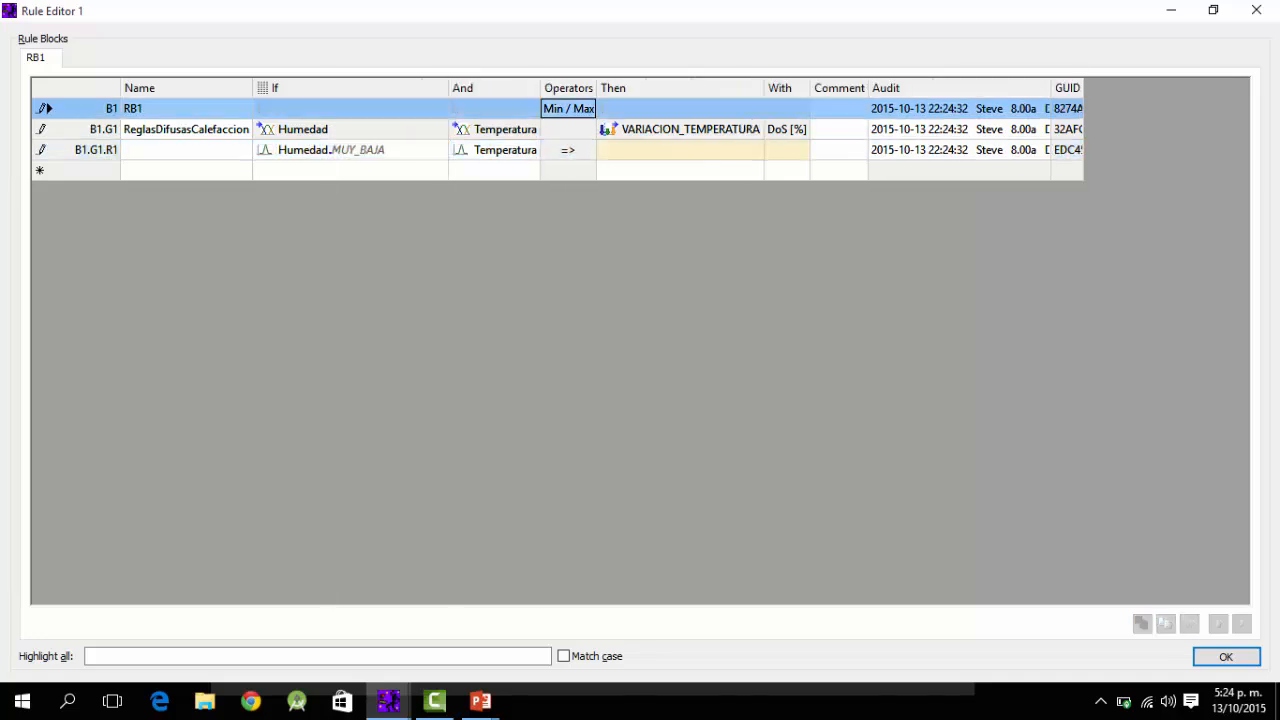
pyautogui.moveTo(540, 88); pyautogui.dragTo(622, 88)
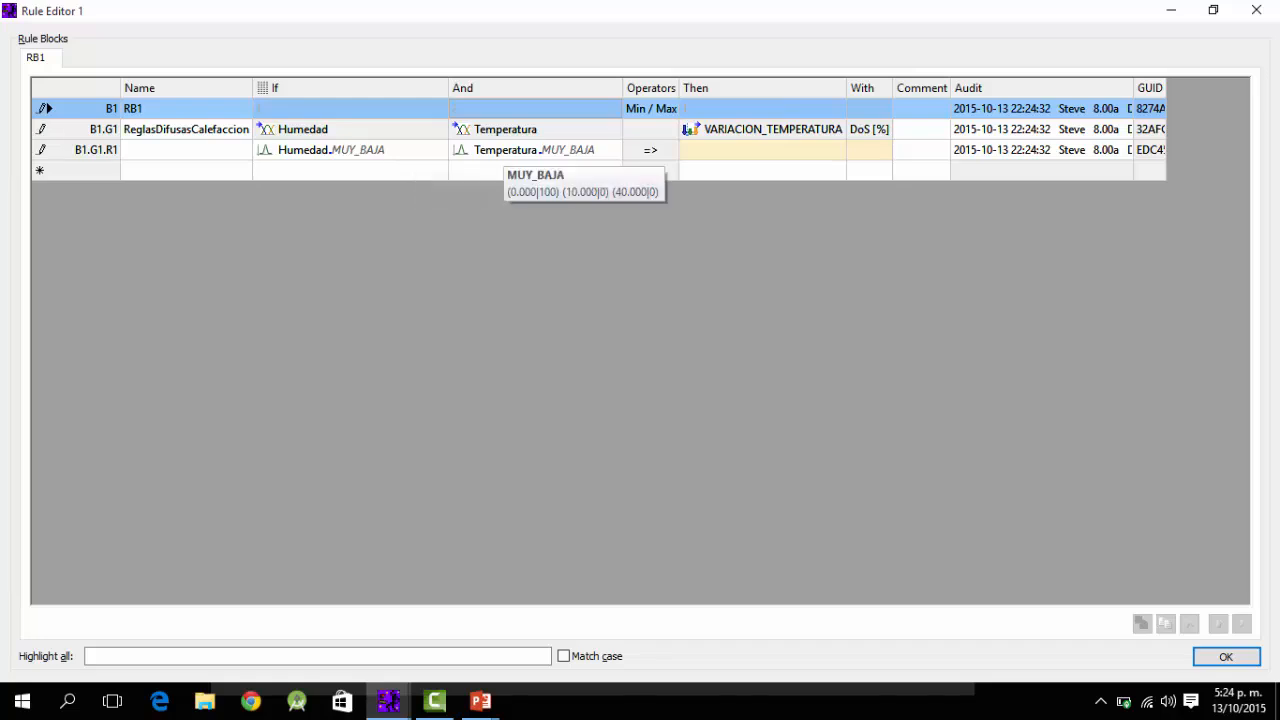
# Step: Set the first rule's VARIACION_TEMPERATURA term to the one the FAM slide gives for MUY_BAJA humidity and temperature
pyautogui.hotkey('alt', 'Tab')
pyautogui.hotkey('alt', 'Tab')
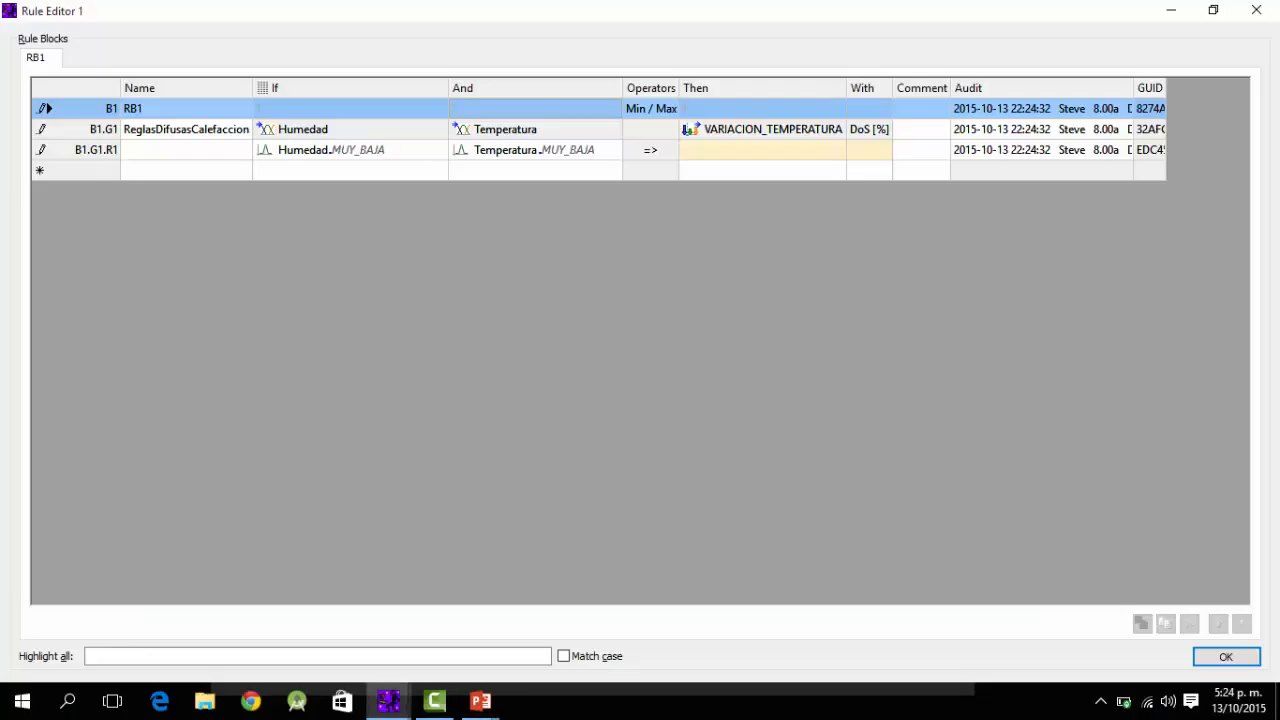
pyautogui.click(762, 150)
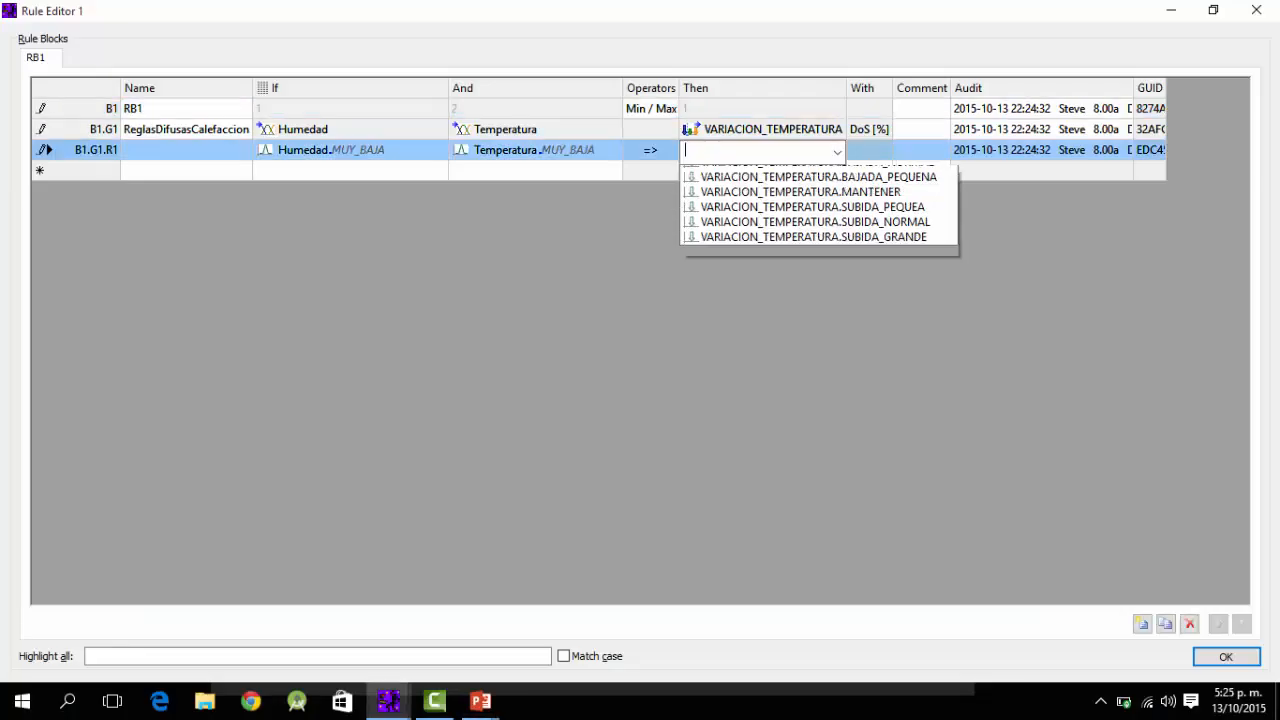
pyautogui.press('Down')
pyautogui.press('Down')
pyautogui.press('Down')
pyautogui.press('Down')
pyautogui.press('Down')
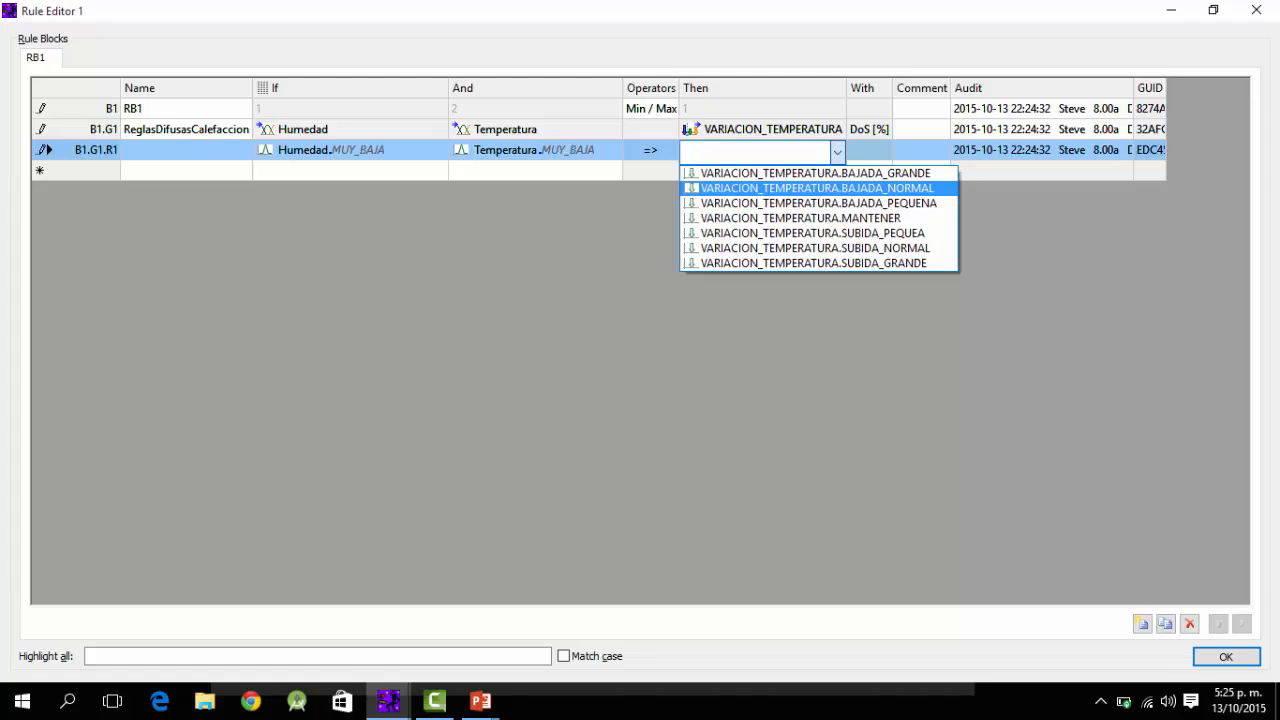
pyautogui.press('Return')
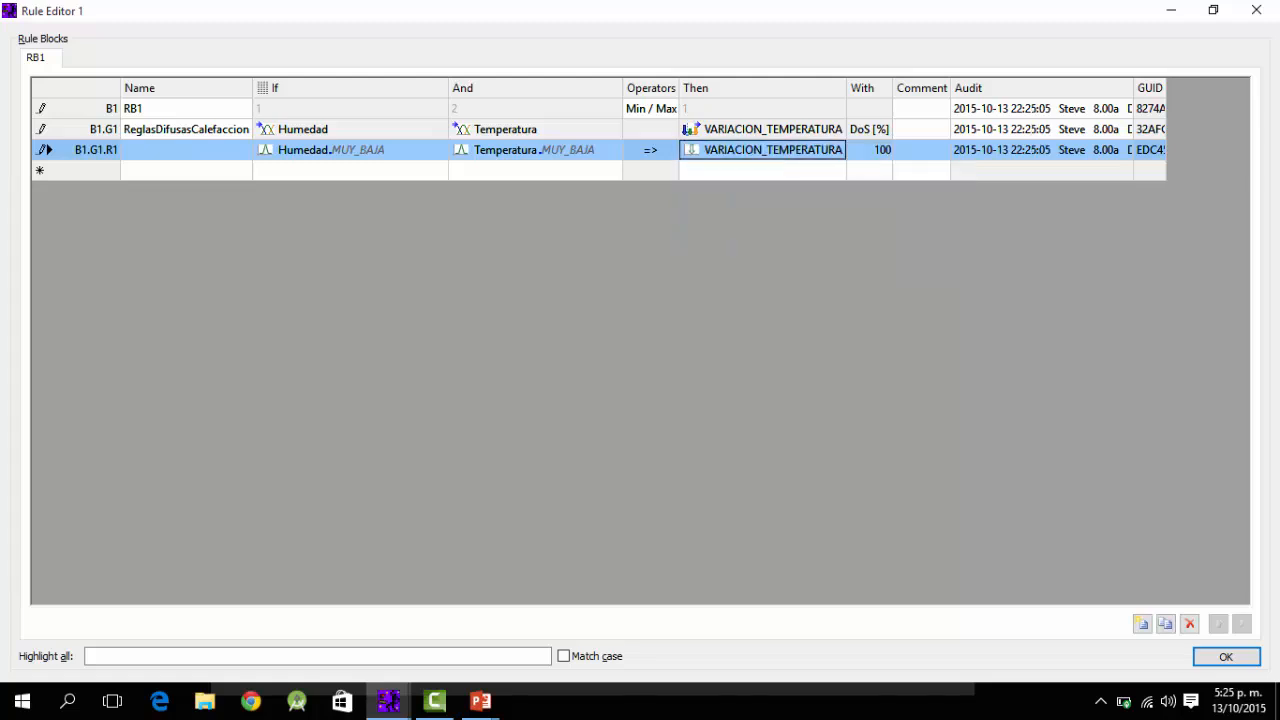
# Step: Consult the FAM slide and add a second rule with the conditions Humedad.BAJA and Temperatura.MUY_BAJA
pyautogui.hotkey('alt', 'Tab')
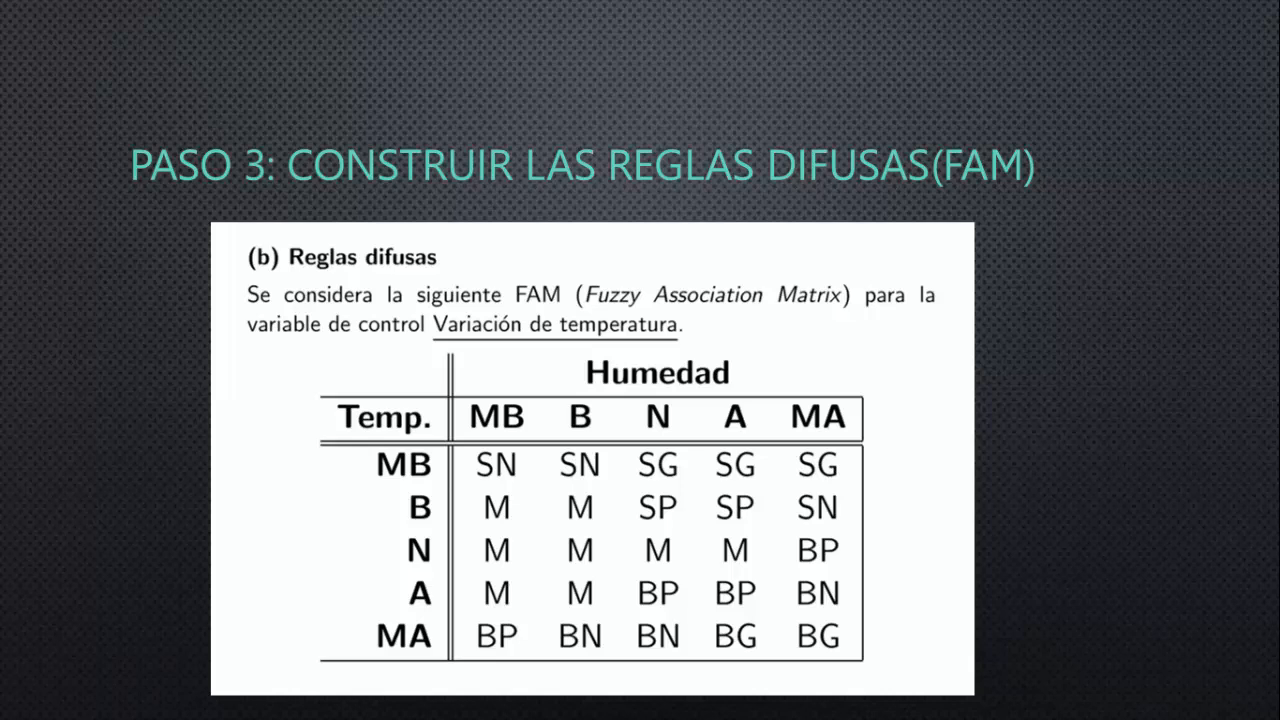
pyautogui.hotkey('alt', 'Tab')
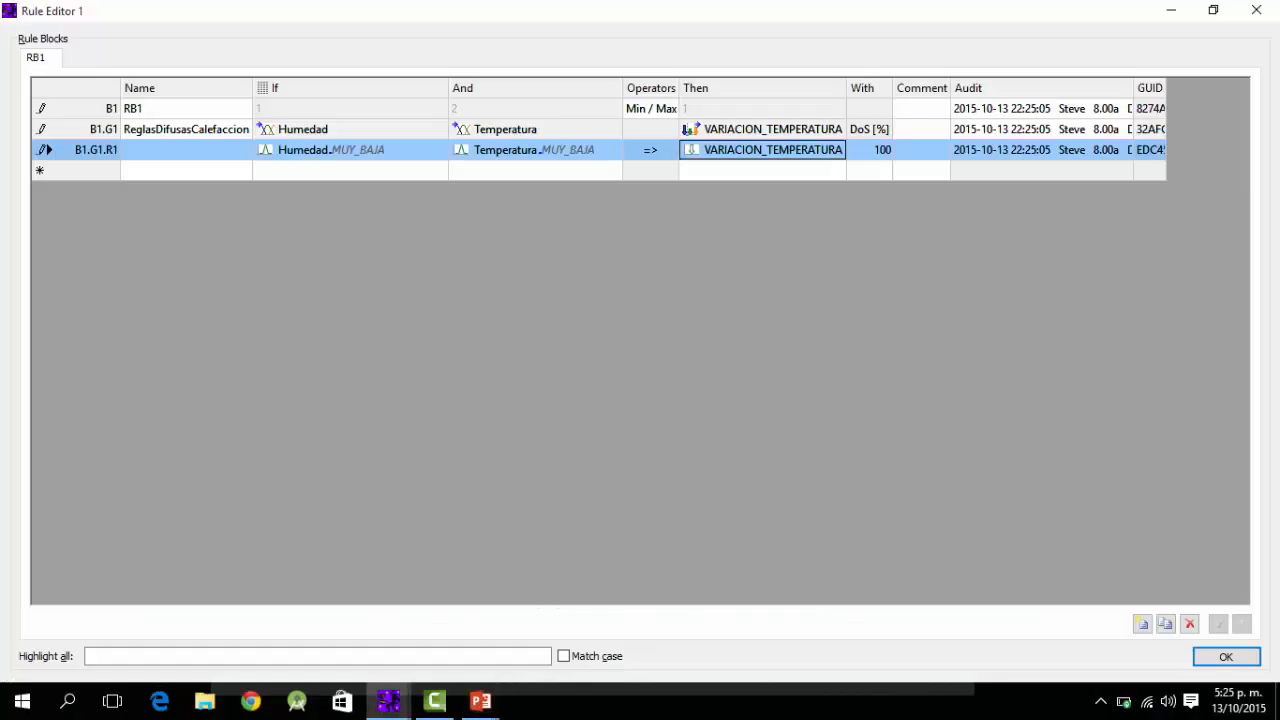
pyautogui.click(436, 171)
pyautogui.click(439, 173)
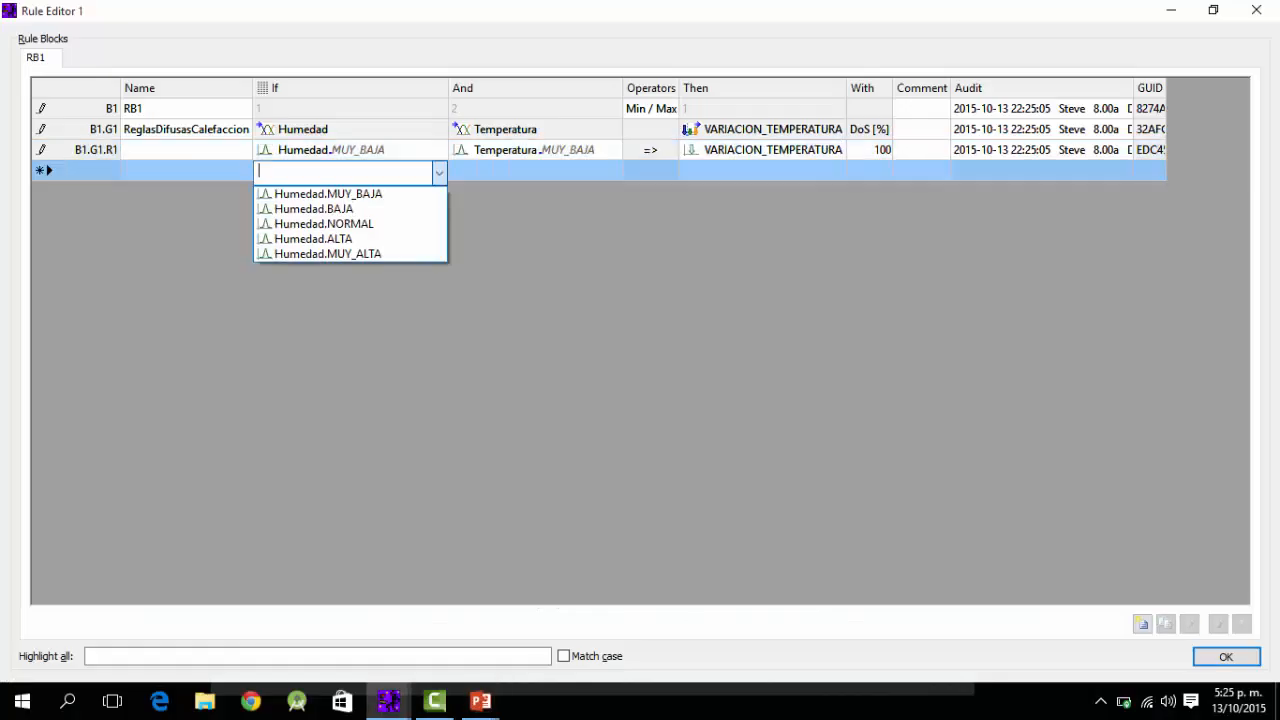
pyautogui.click(345, 209)
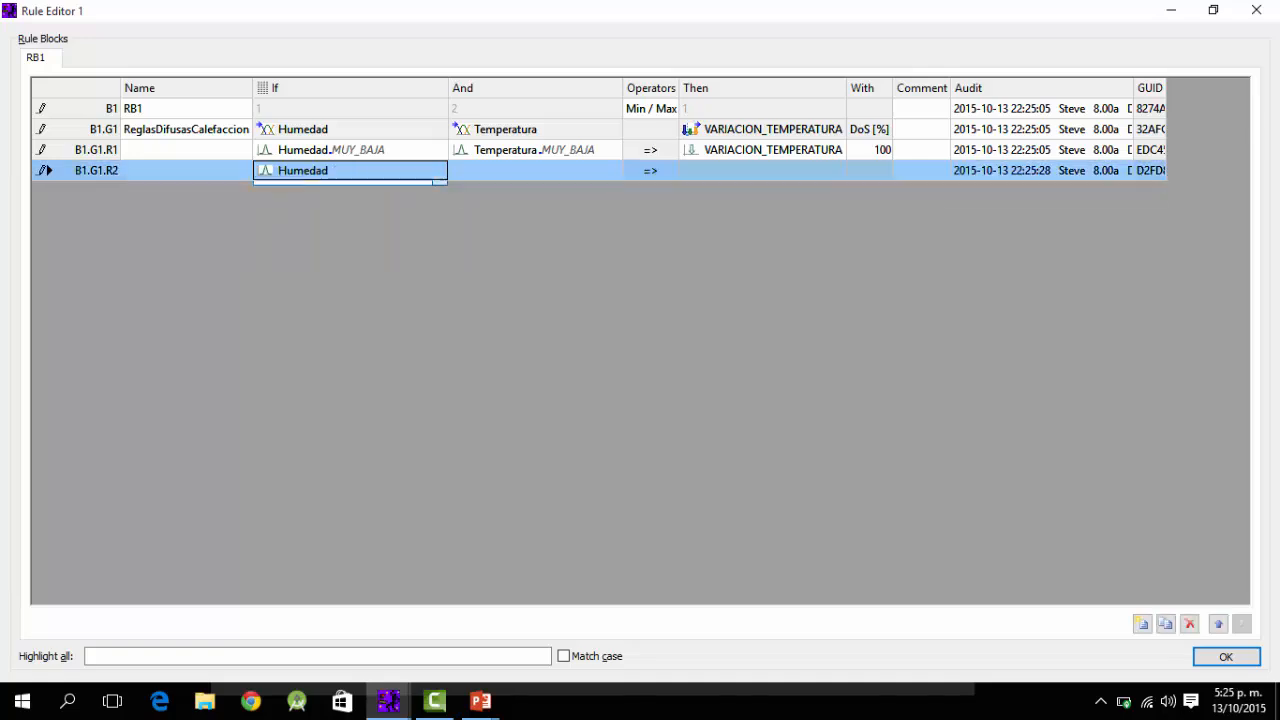
pyautogui.doubleClick(540, 171)
pyautogui.press('Down')
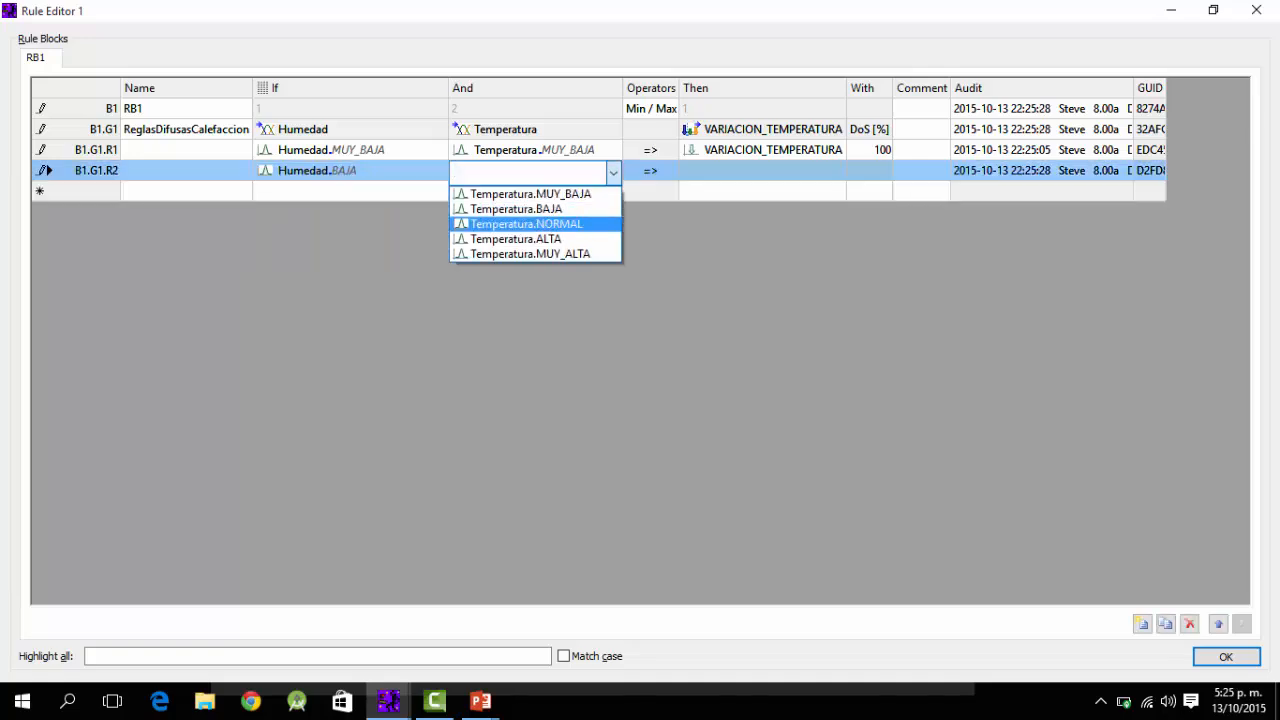
pyautogui.press('Up')
pyautogui.press('Up')
# Step: Check the FAM slide again and choose the second rule's VARIACION_TEMPERATURA term
pyautogui.hotkey('alt', 'Tab')
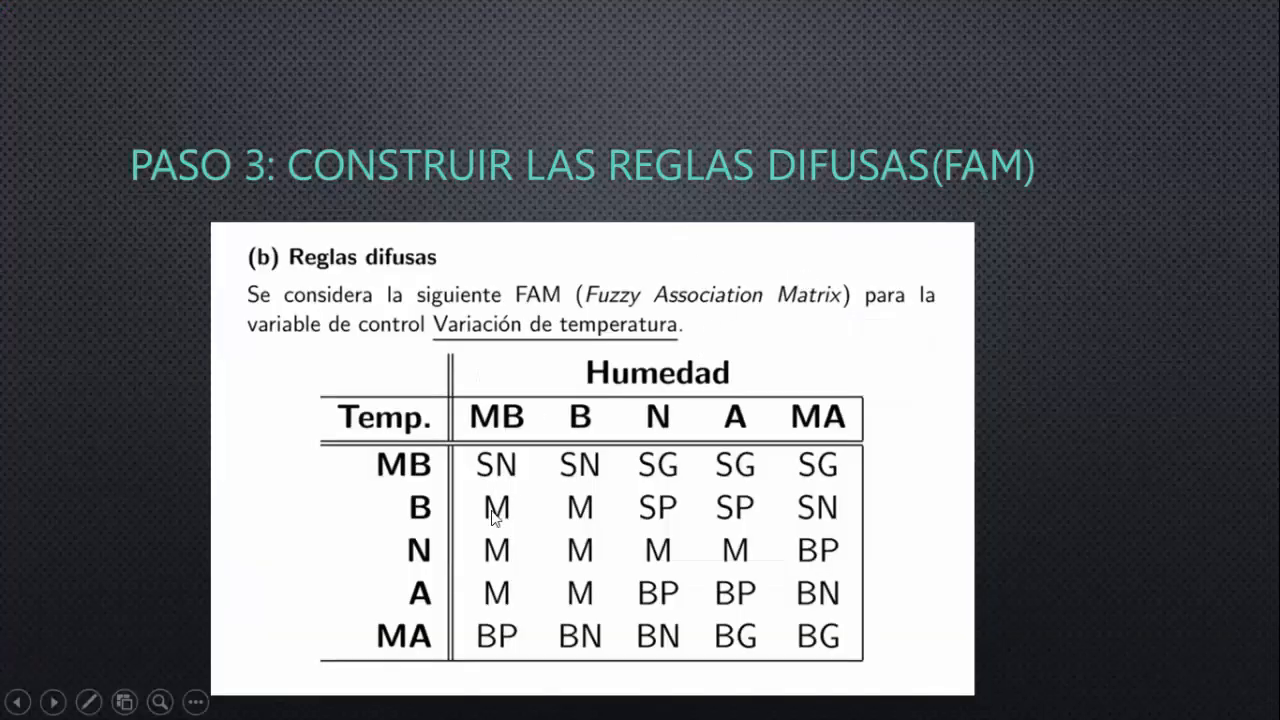
pyautogui.hotkey('alt', 'Tab')
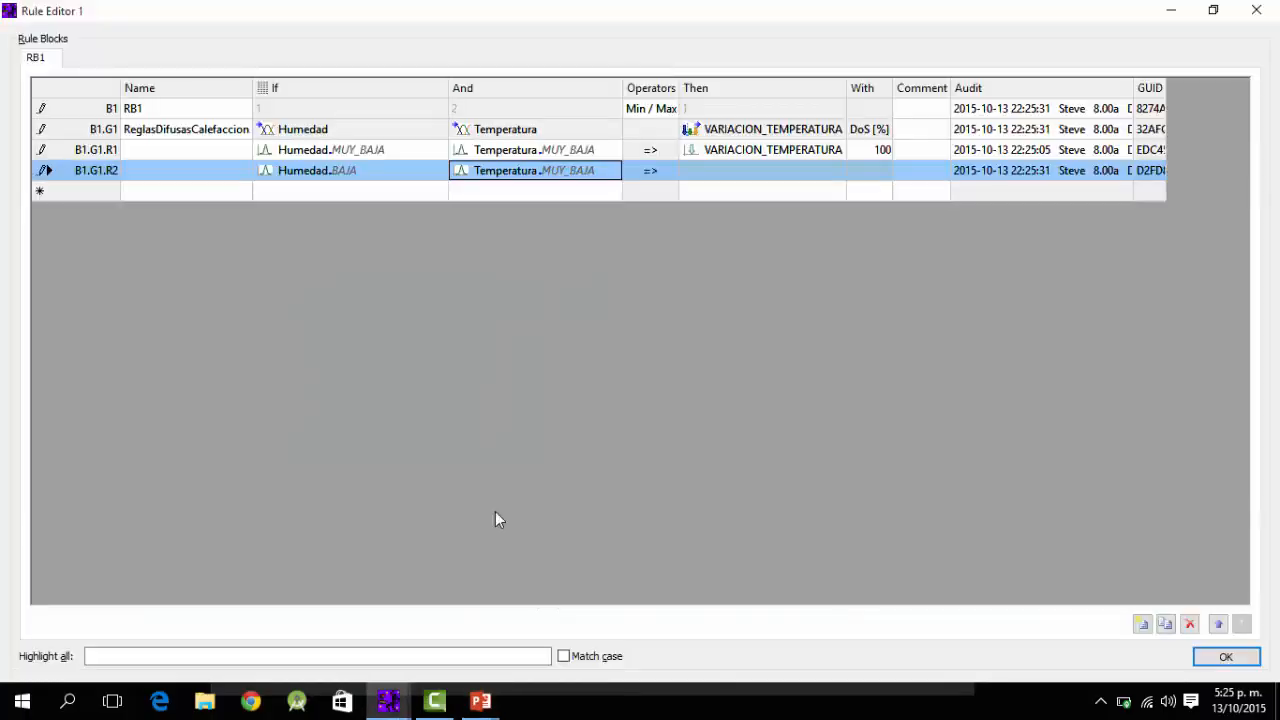
pyautogui.press('Tab')
pyautogui.hotkey('alt', 'Down')
pyautogui.press('Down')
pyautogui.press('Down')
pyautogui.press('Down')
pyautogui.press('Down')
pyautogui.press('Down')
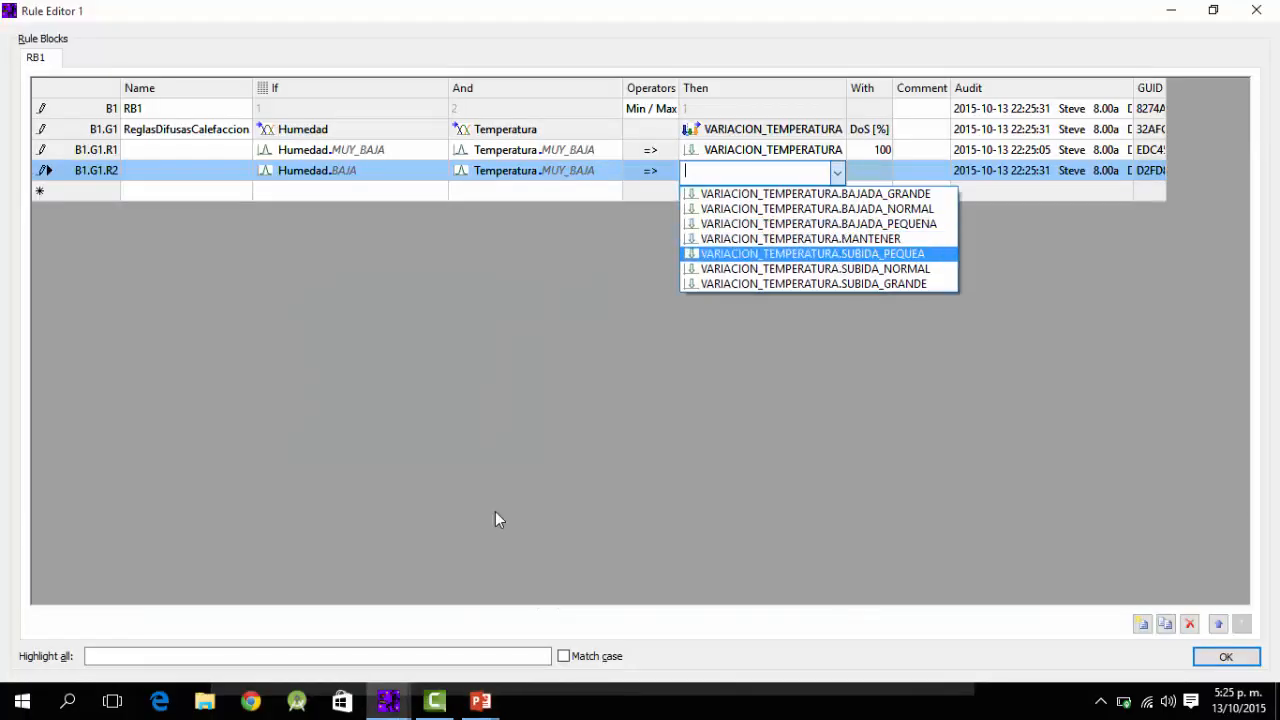
pyautogui.press('Down')
pyautogui.press('Up')
pyautogui.press('Up')
pyautogui.press('Up')
pyautogui.press('Up')
pyautogui.press('Up')
pyautogui.press('Down')
pyautogui.press('Down')
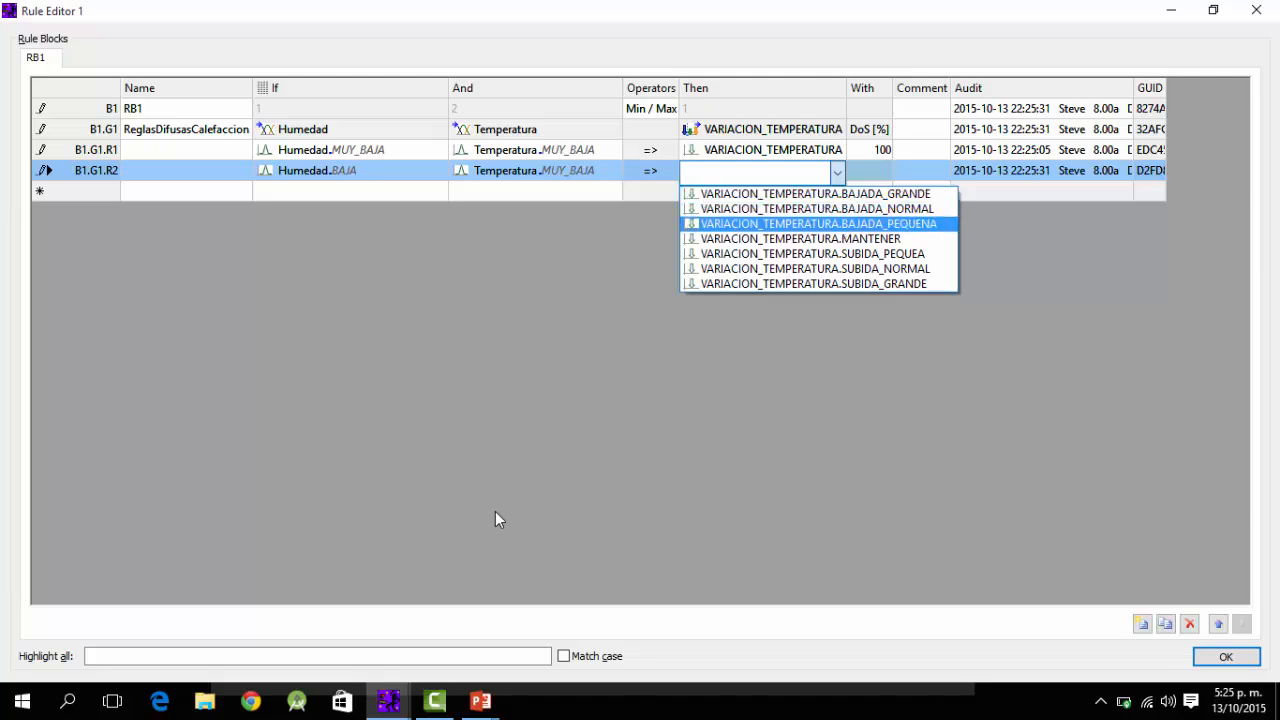
pyautogui.press('Down')
pyautogui.press('Return')
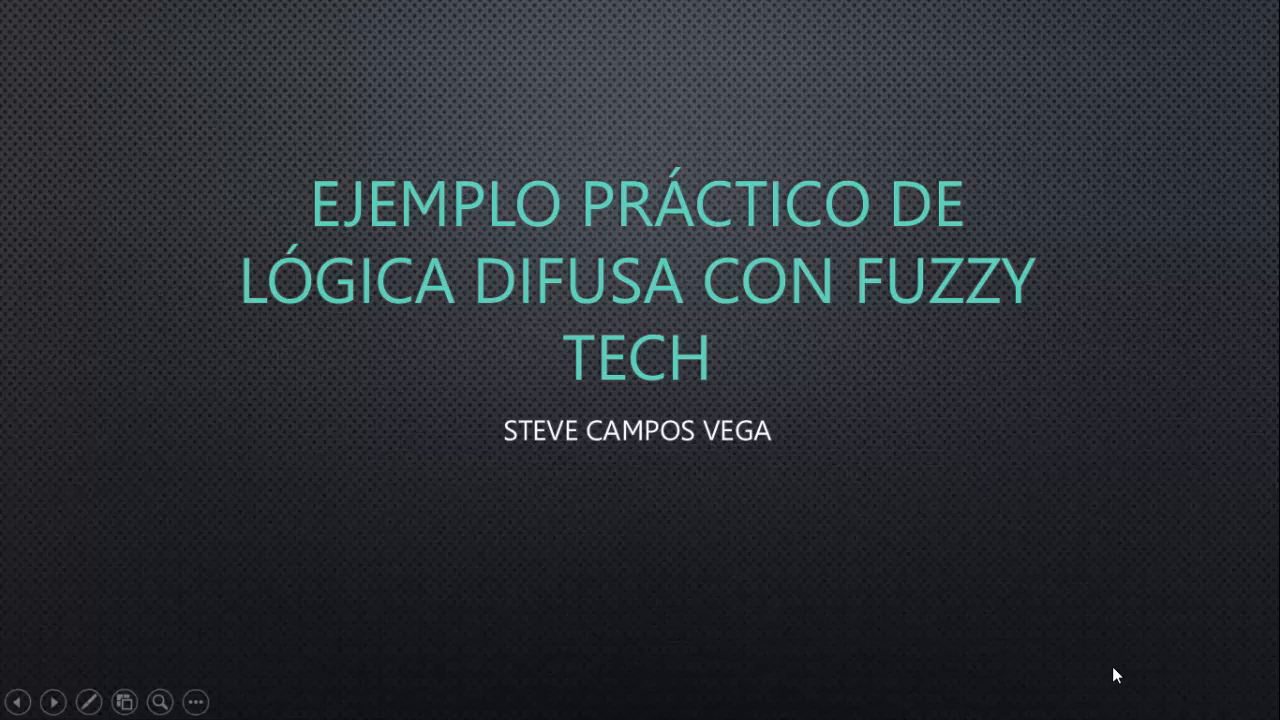
pyautogui.hotkey('alt', 'Tab')
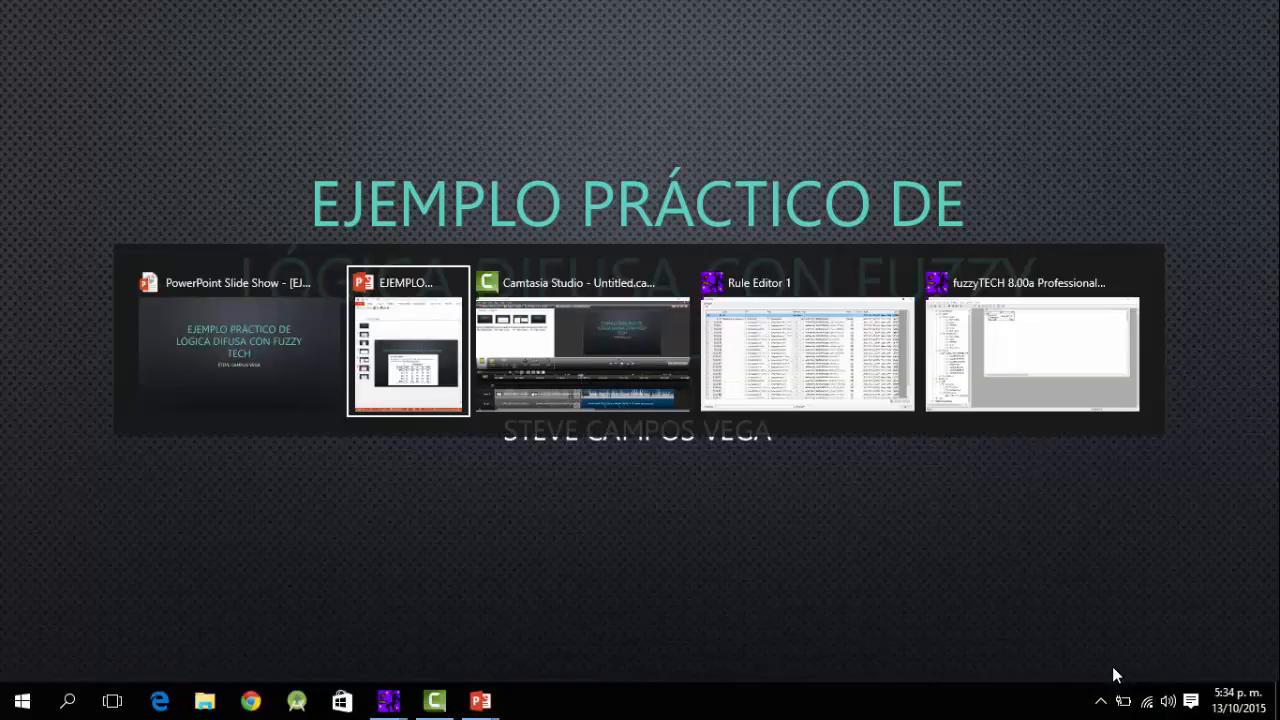
pyautogui.hotkey('alt', 'Tab')
pyautogui.hotkey('alt', 'Tab')
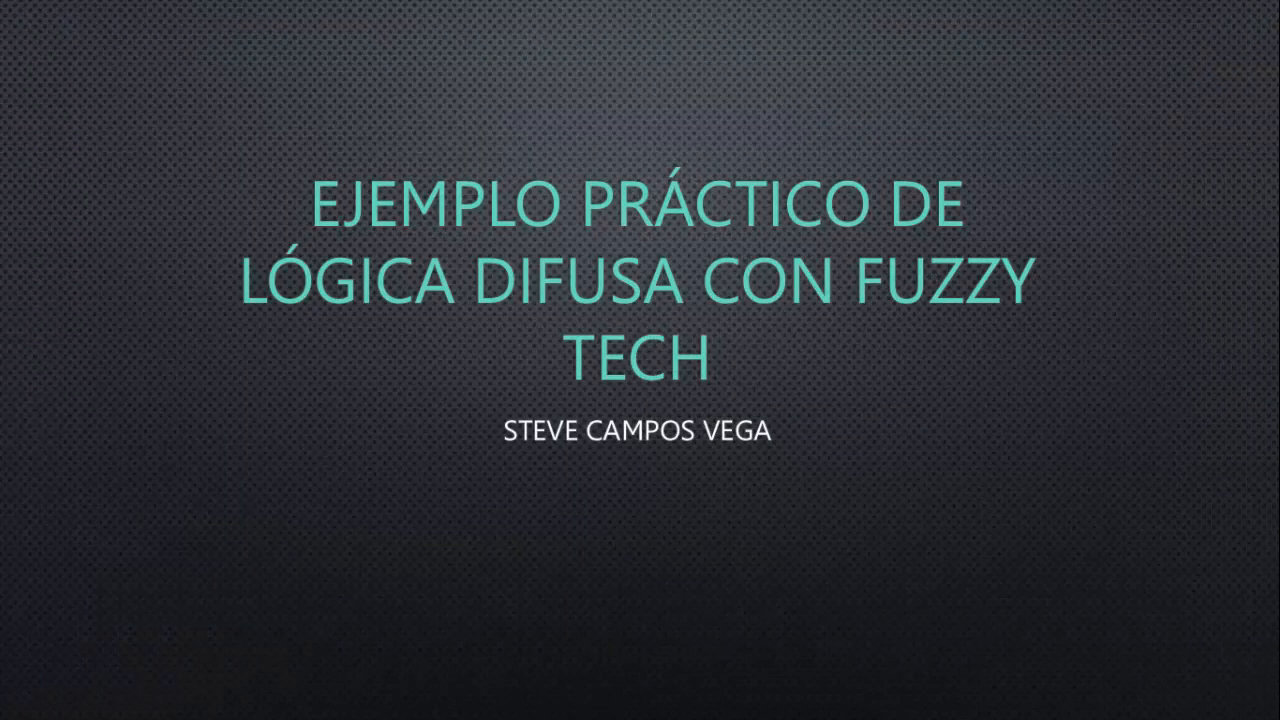
# Step: End the slide show while keeping the recording running, and switch back to the Project Editor in fuzzyTECH
pyautogui.press('Escape')
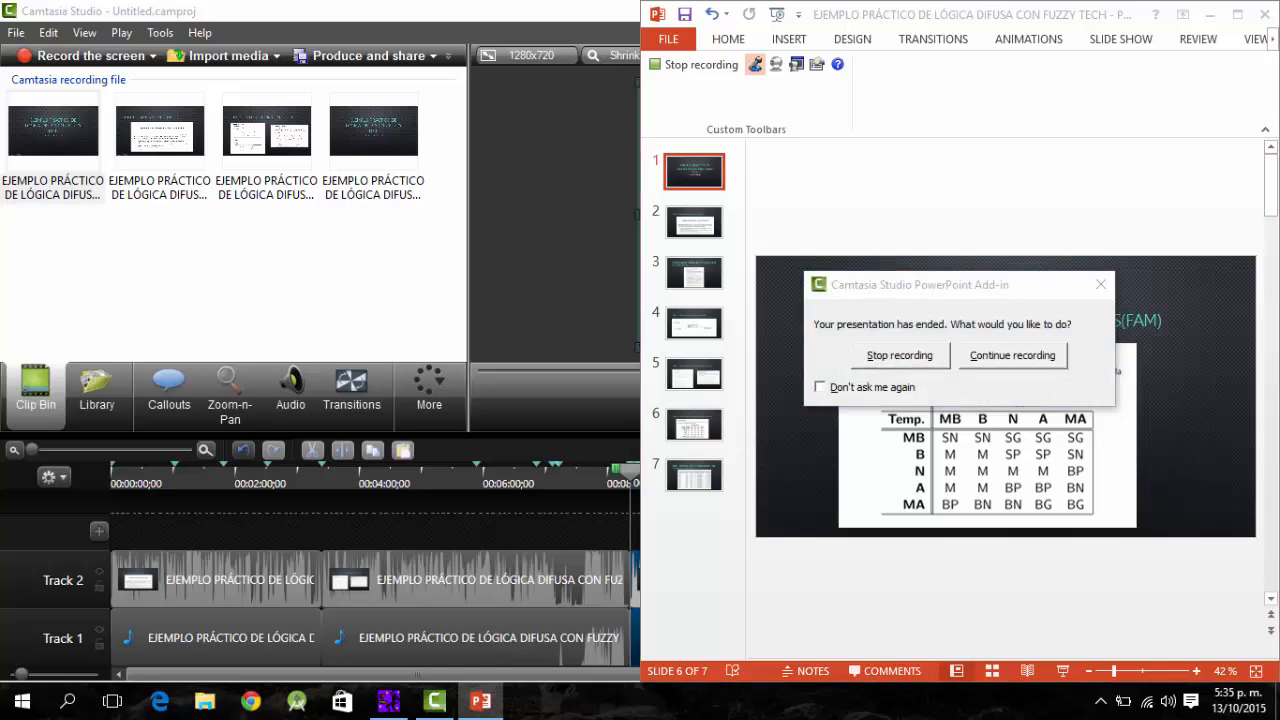
pyautogui.hotkey('alt', 'Tab')
pyautogui.hotkey('alt', 'Tab')
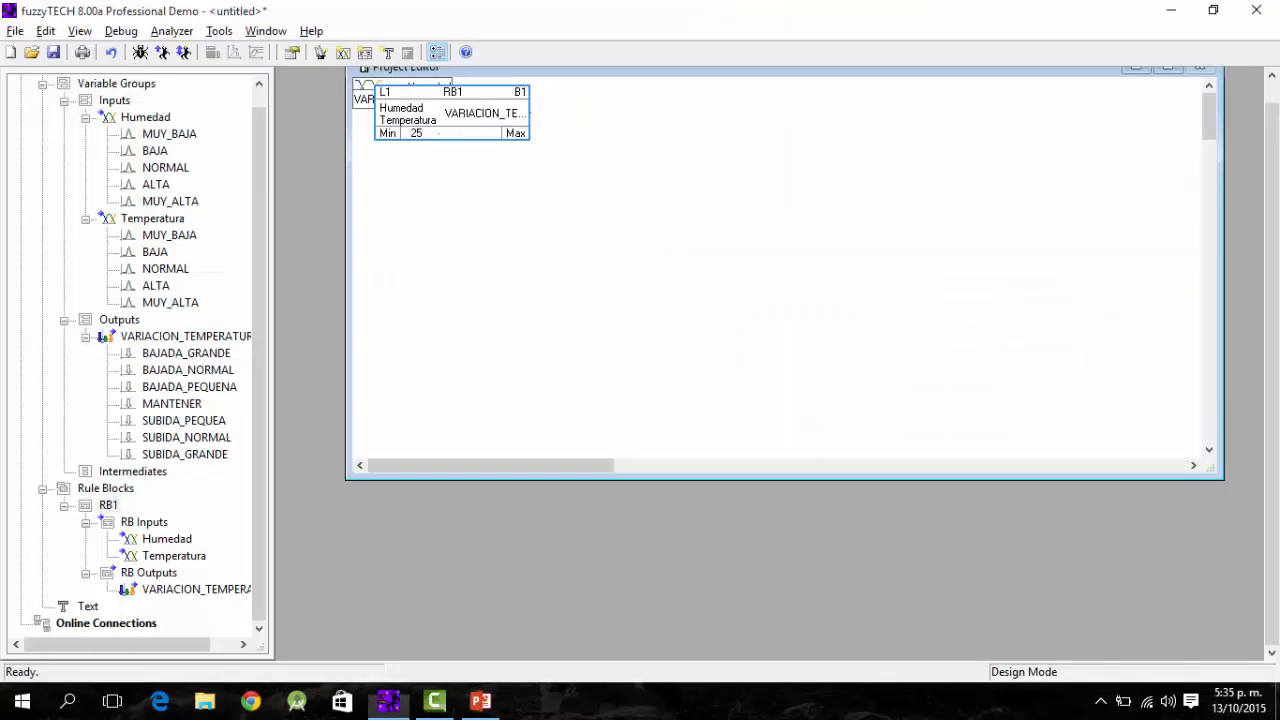
pyautogui.hotkey('alt', 'Tab')
pyautogui.hotkey('alt', 'Tab')
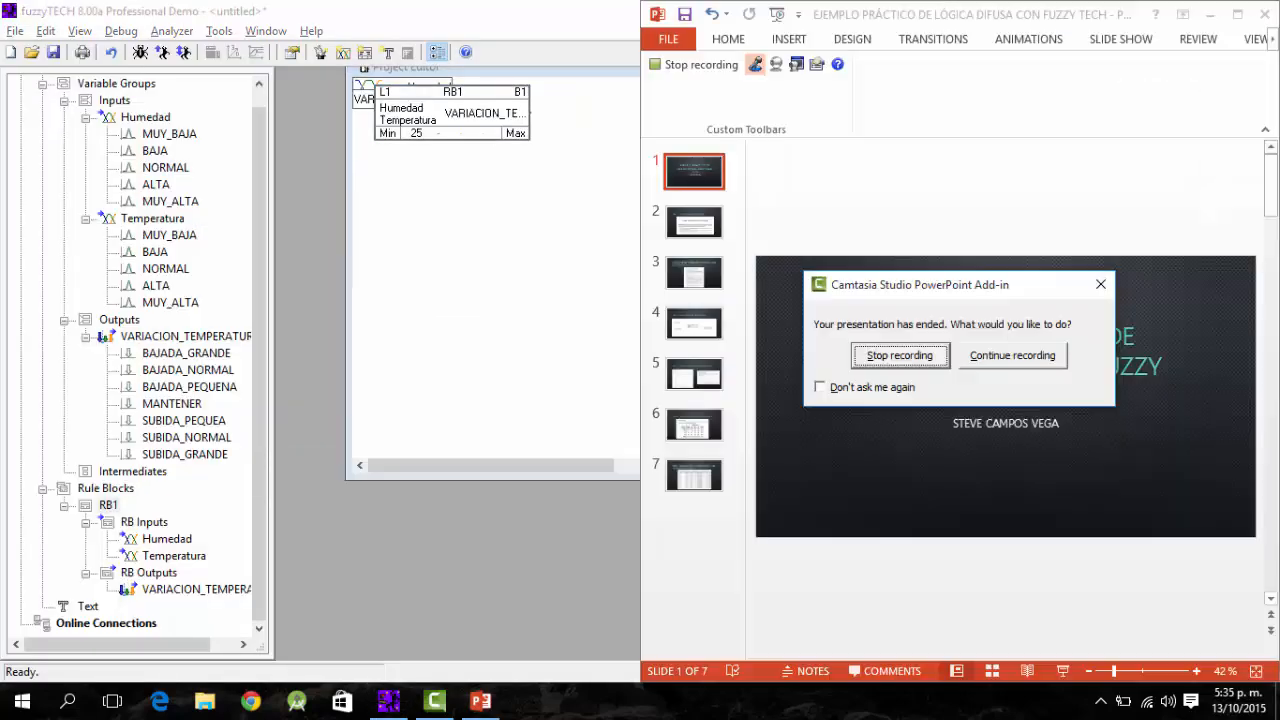
pyautogui.click(1012, 358)
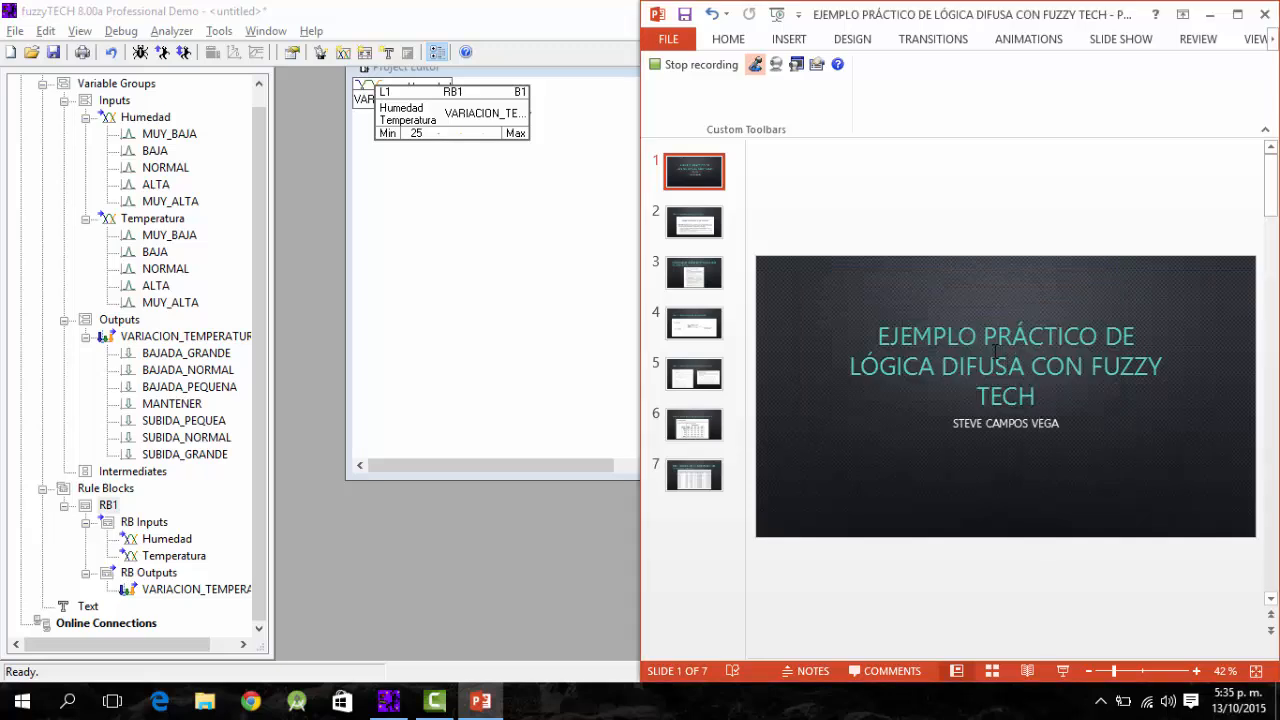
pyautogui.click(454, 210)
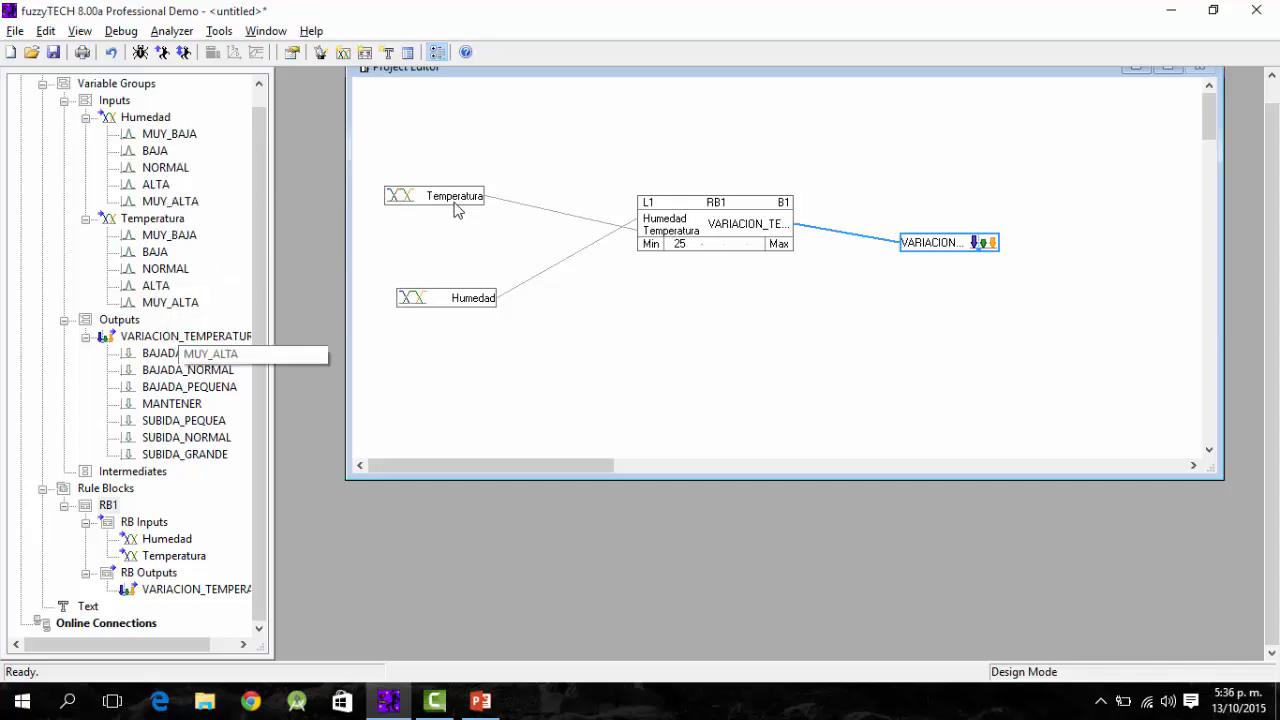
# Step: Review the complete set of fuzzy rules in rule block RB1, closing the Rule Editor after each look
pyautogui.doubleClick(716, 222)
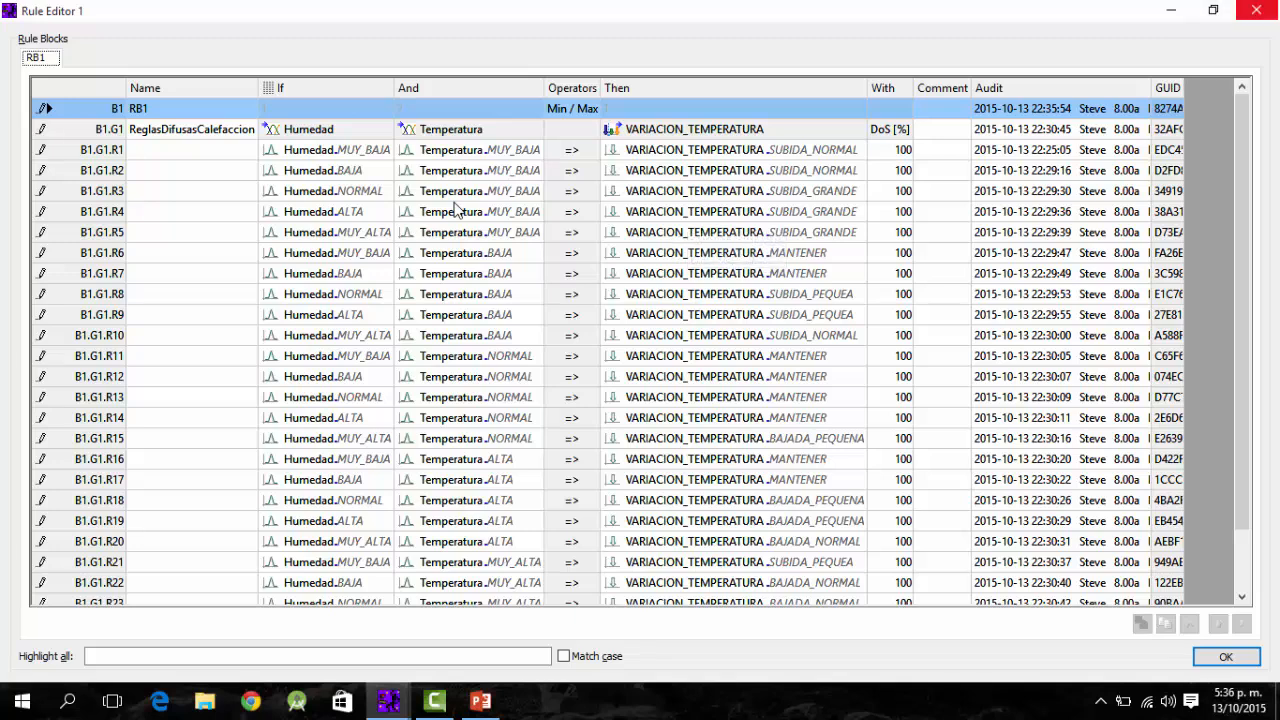
pyautogui.click(1256, 10)
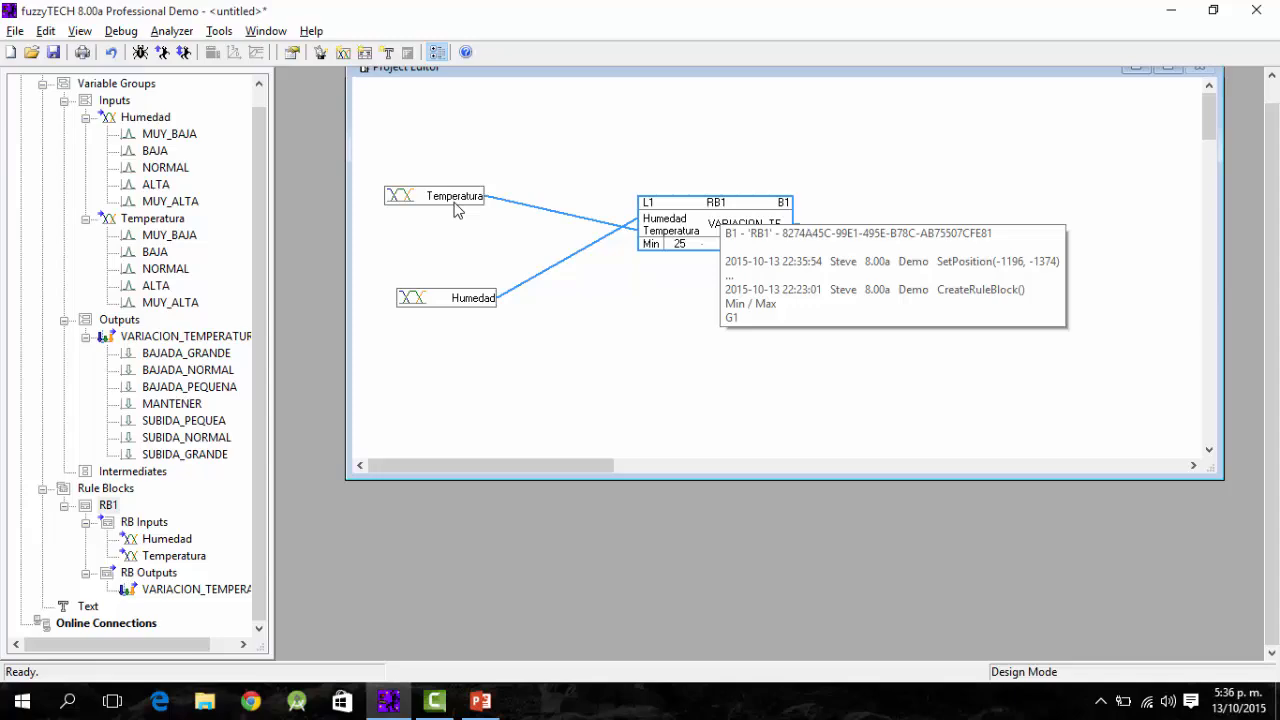
pyautogui.doubleClick(717, 204)
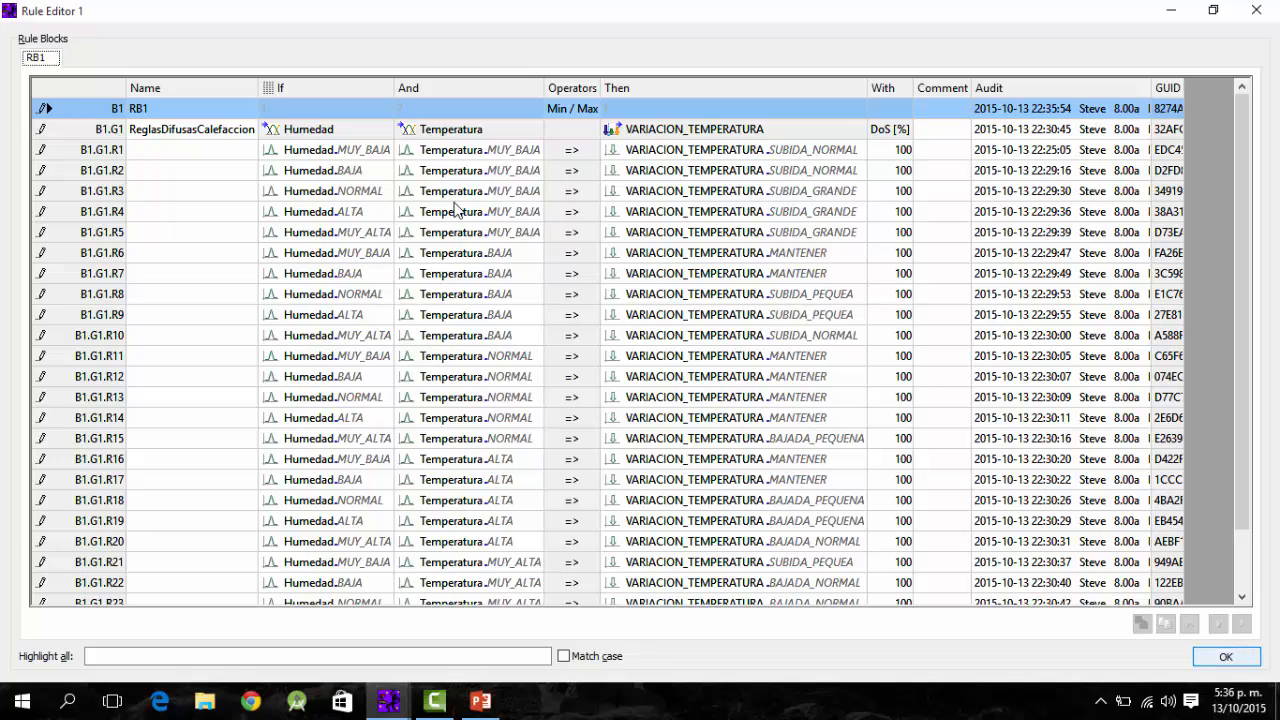
pyautogui.press('Return')
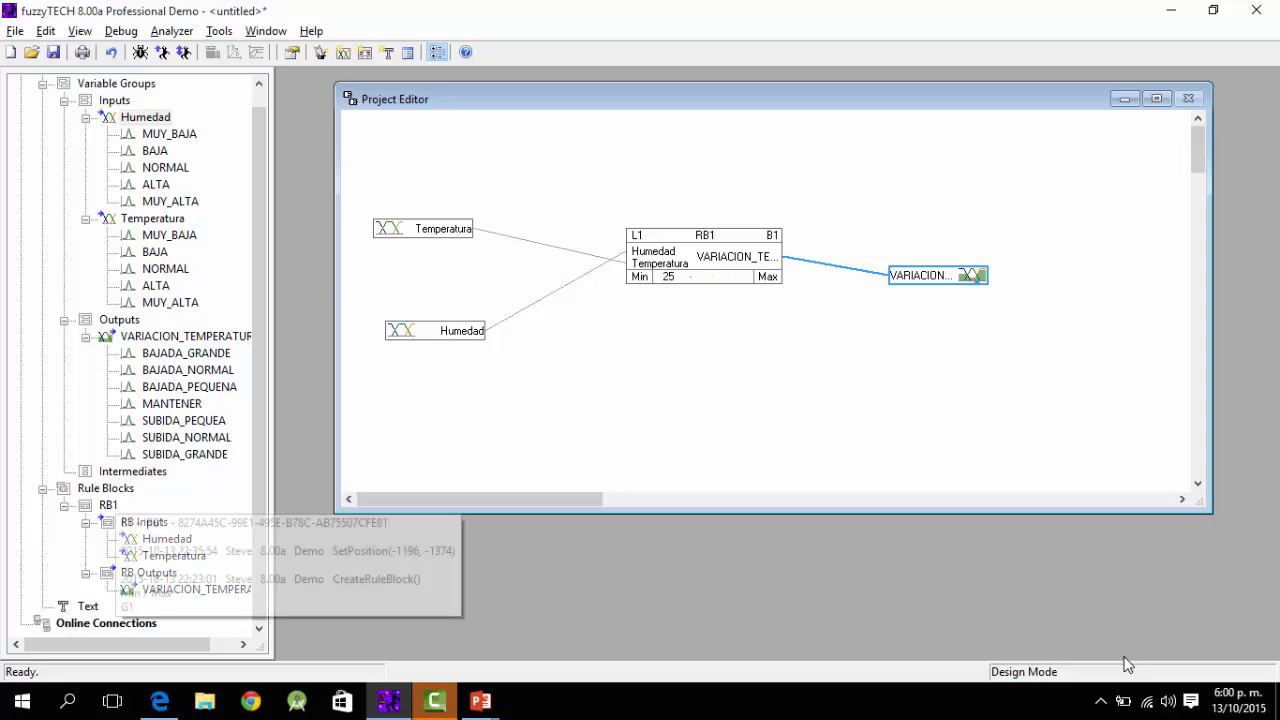
pyautogui.click(106, 489)
pyautogui.click(108, 505)
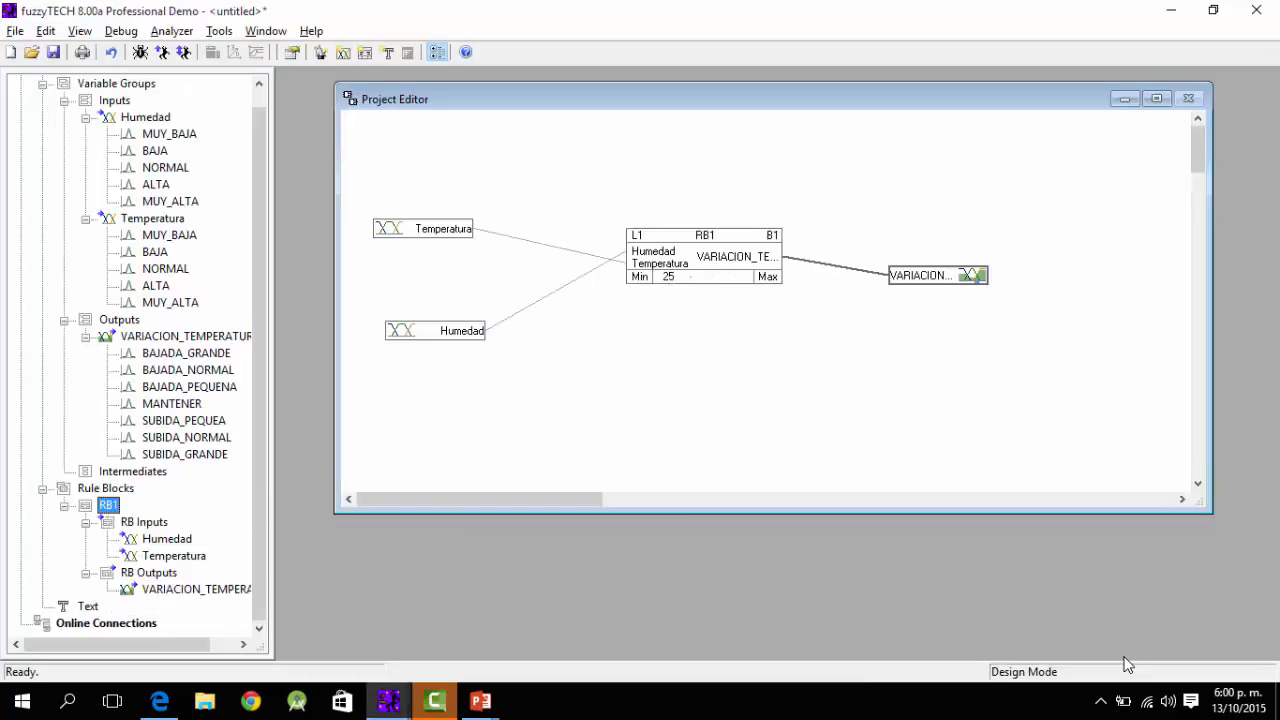
pyautogui.doubleClick(704, 256)
pyautogui.click(1256, 10)
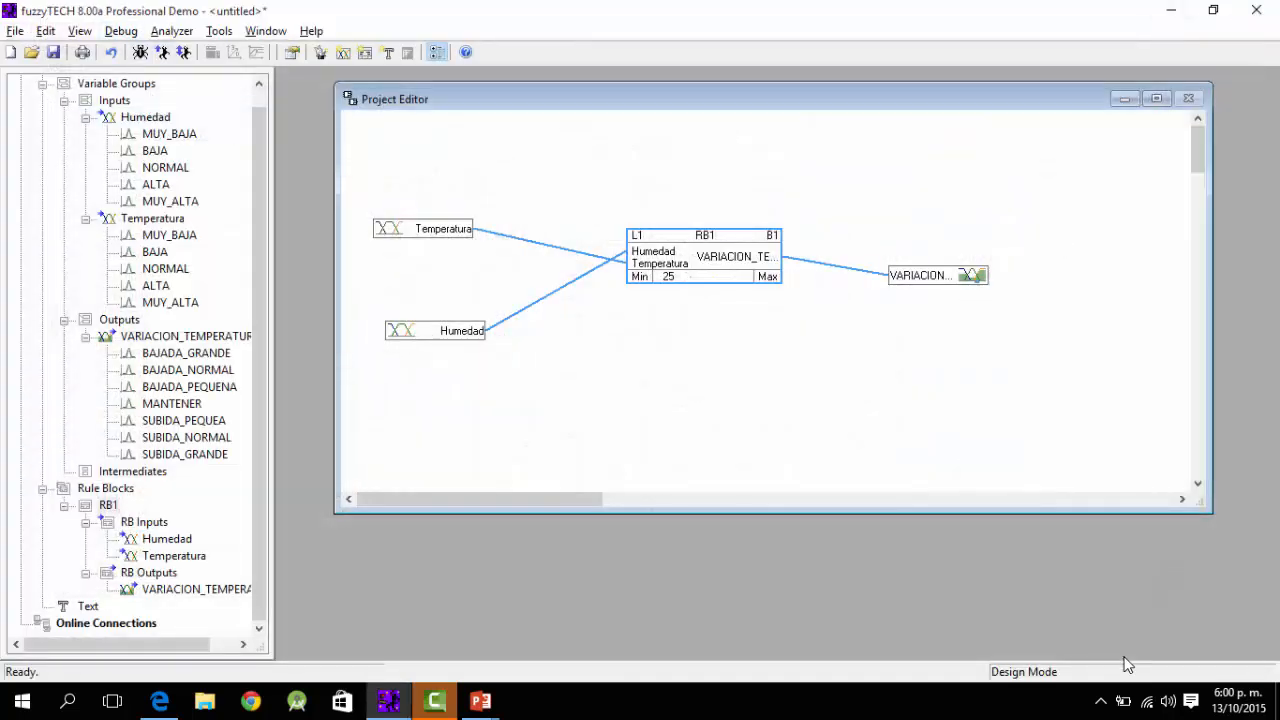
# Step: Start interactive debug mode and select the Temperatura input in the Watch window
pyautogui.click(141, 52)
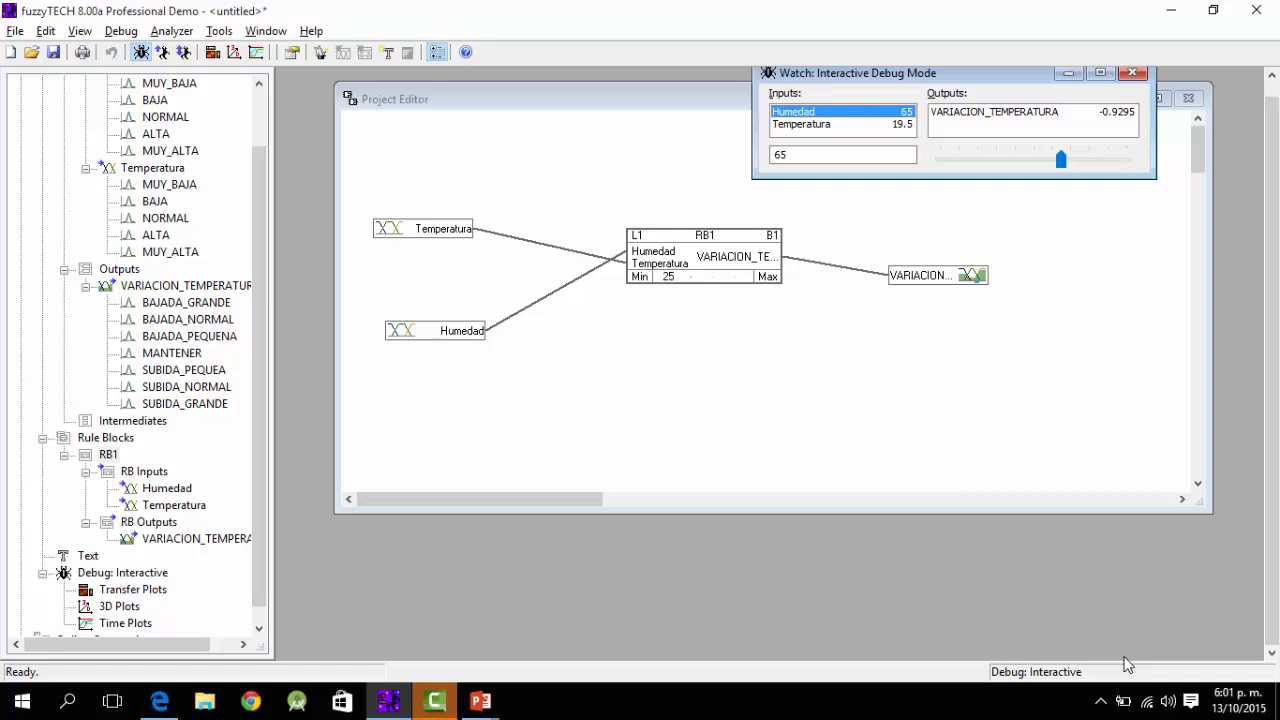
pyautogui.click(838, 155)
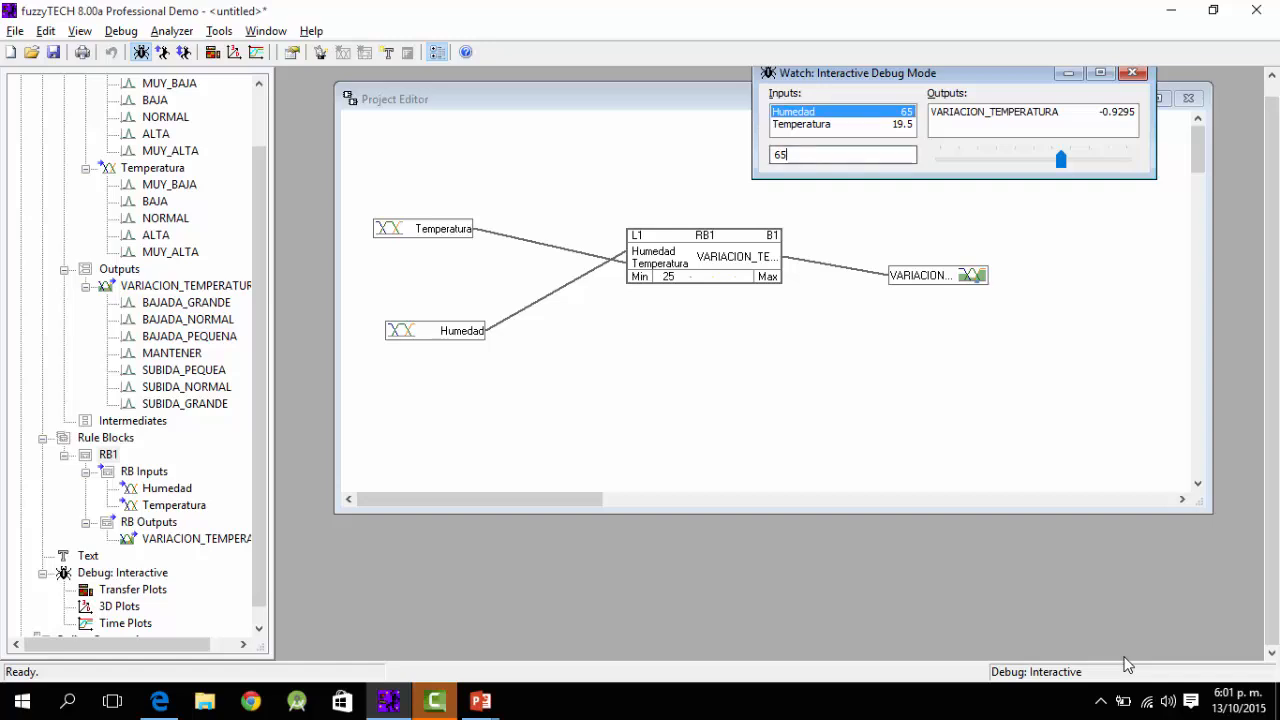
pyautogui.click(802, 124)
pyautogui.click(838, 155)
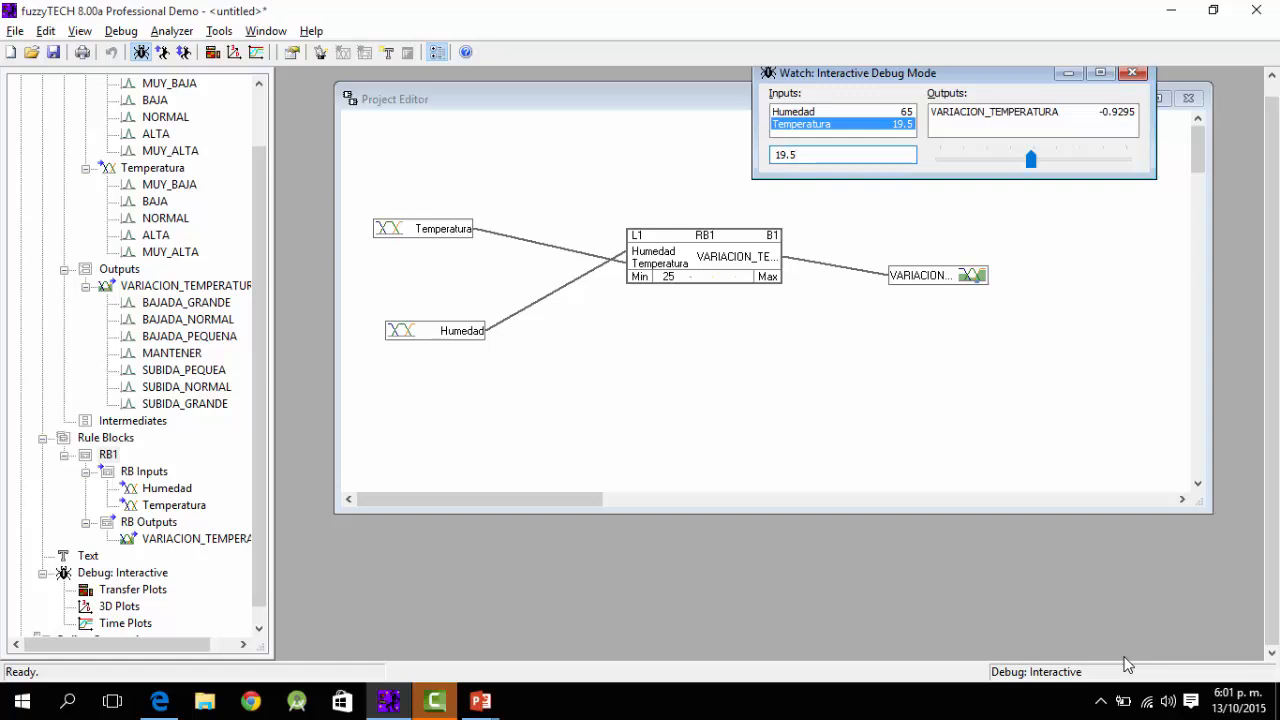
# Step: Examine the term memberships of Temperatura and Humedad and the rule activations in RB1 for the current debug inputs
pyautogui.doubleClick(423, 229)
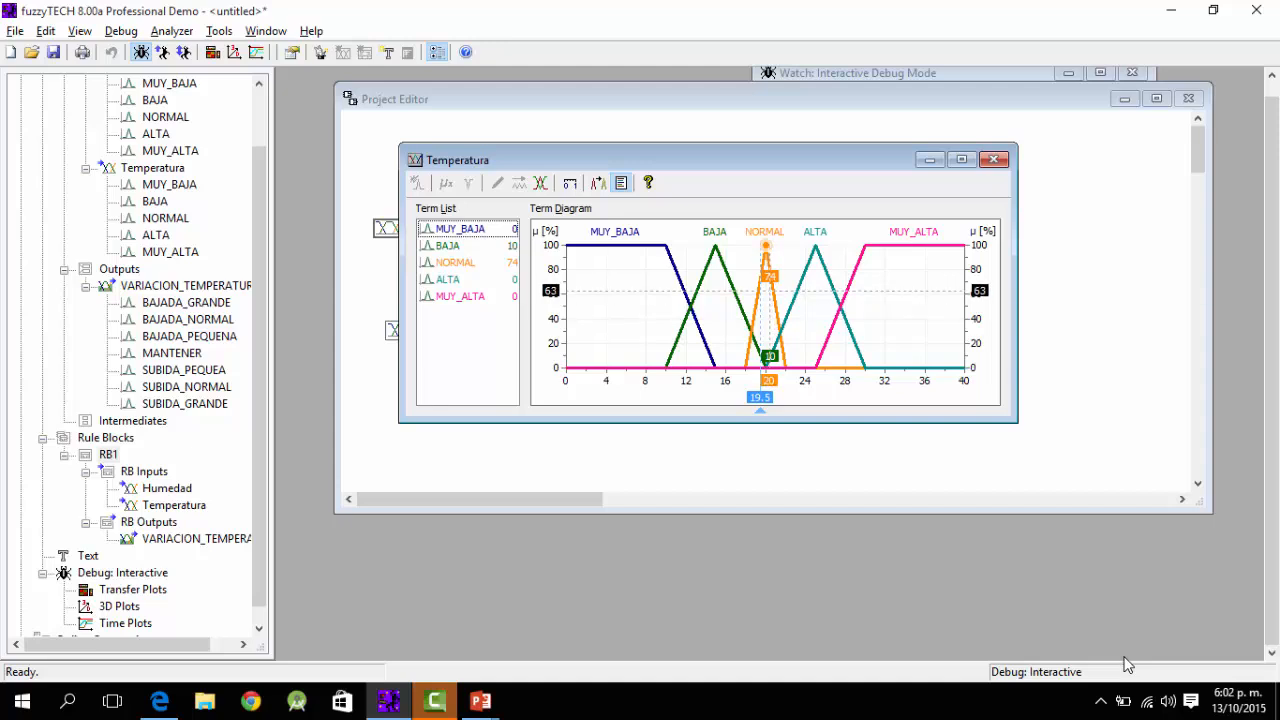
pyautogui.click(993, 160)
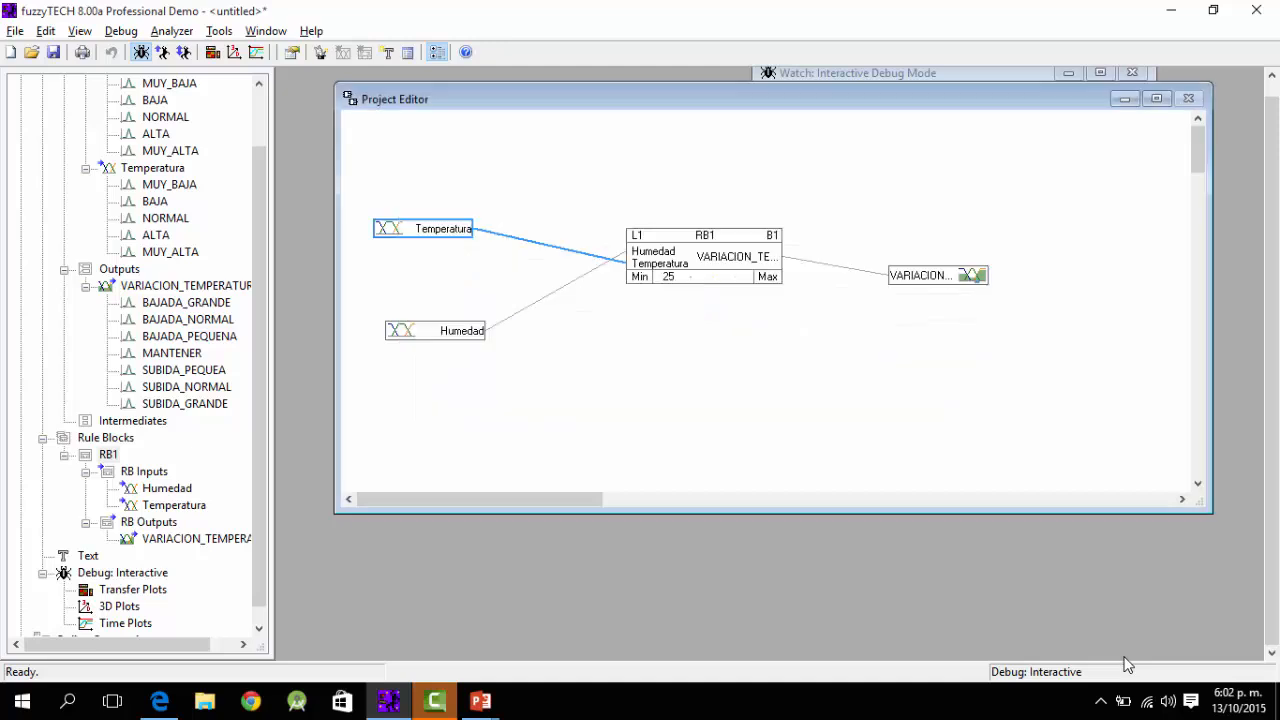
pyautogui.doubleClick(436, 331)
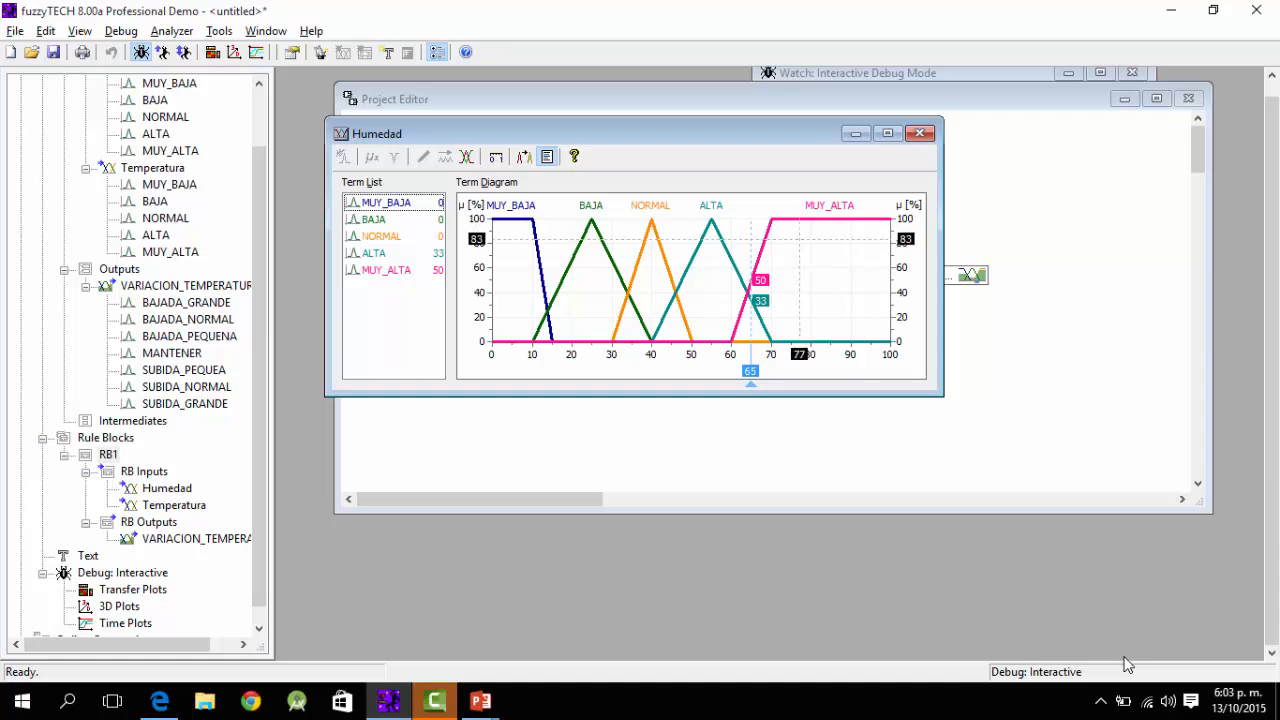
pyautogui.click(919, 133)
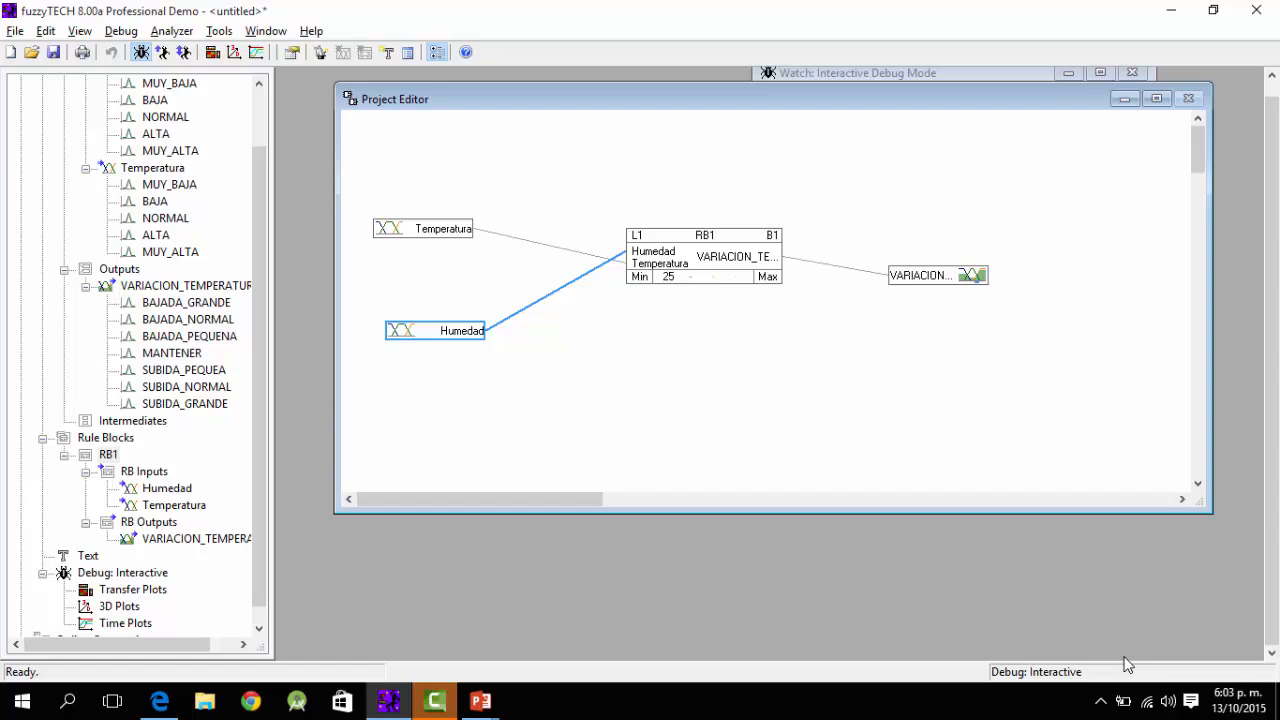
pyautogui.doubleClick(423, 229)
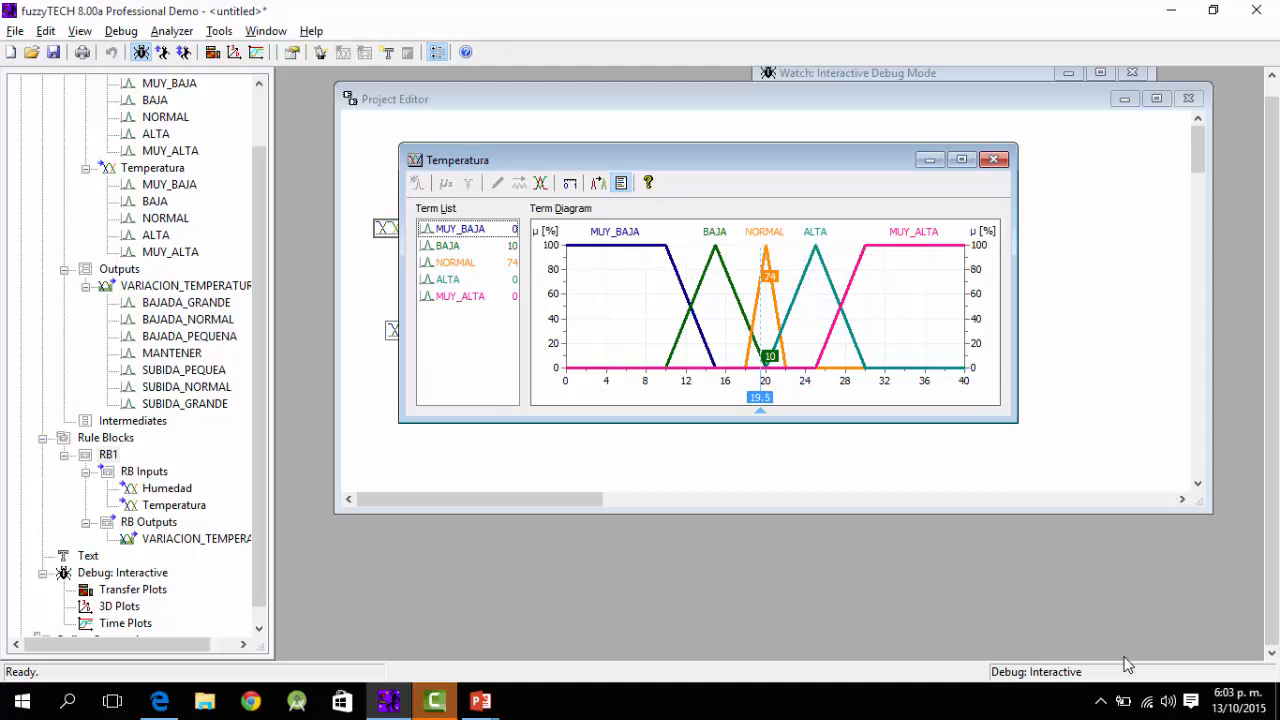
pyautogui.click(993, 160)
pyautogui.doubleClick(435, 331)
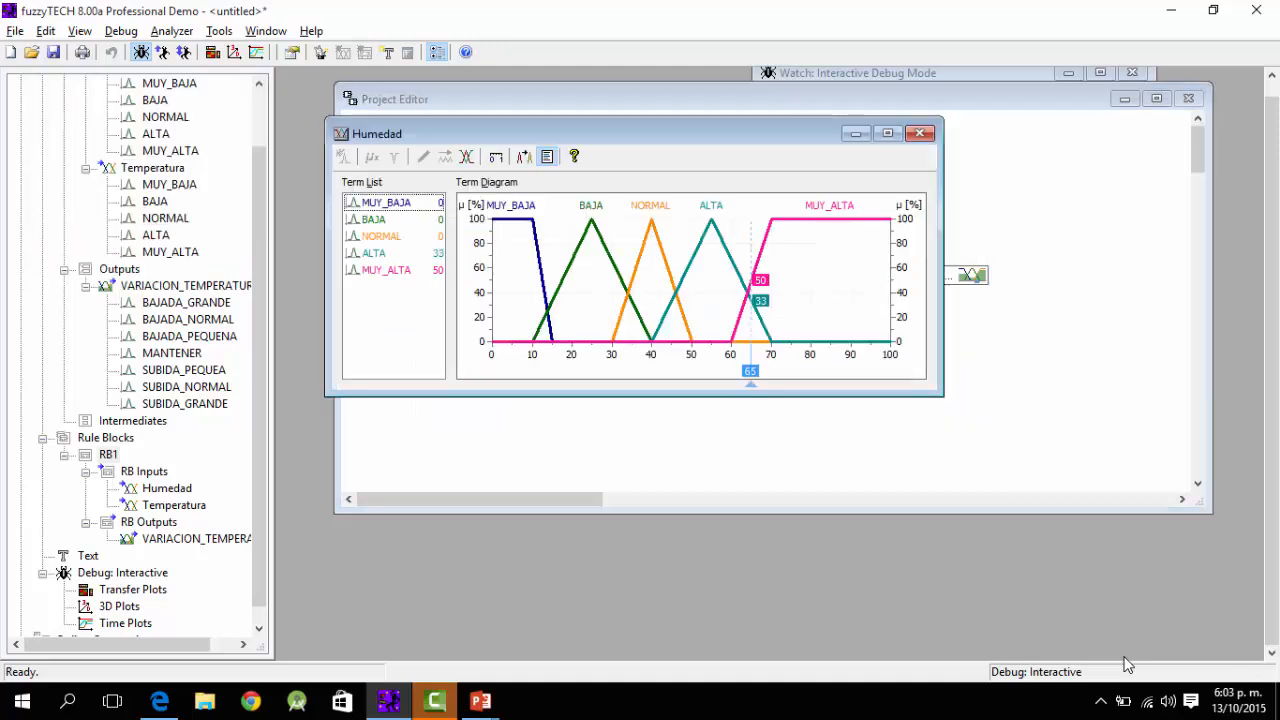
pyautogui.click(919, 133)
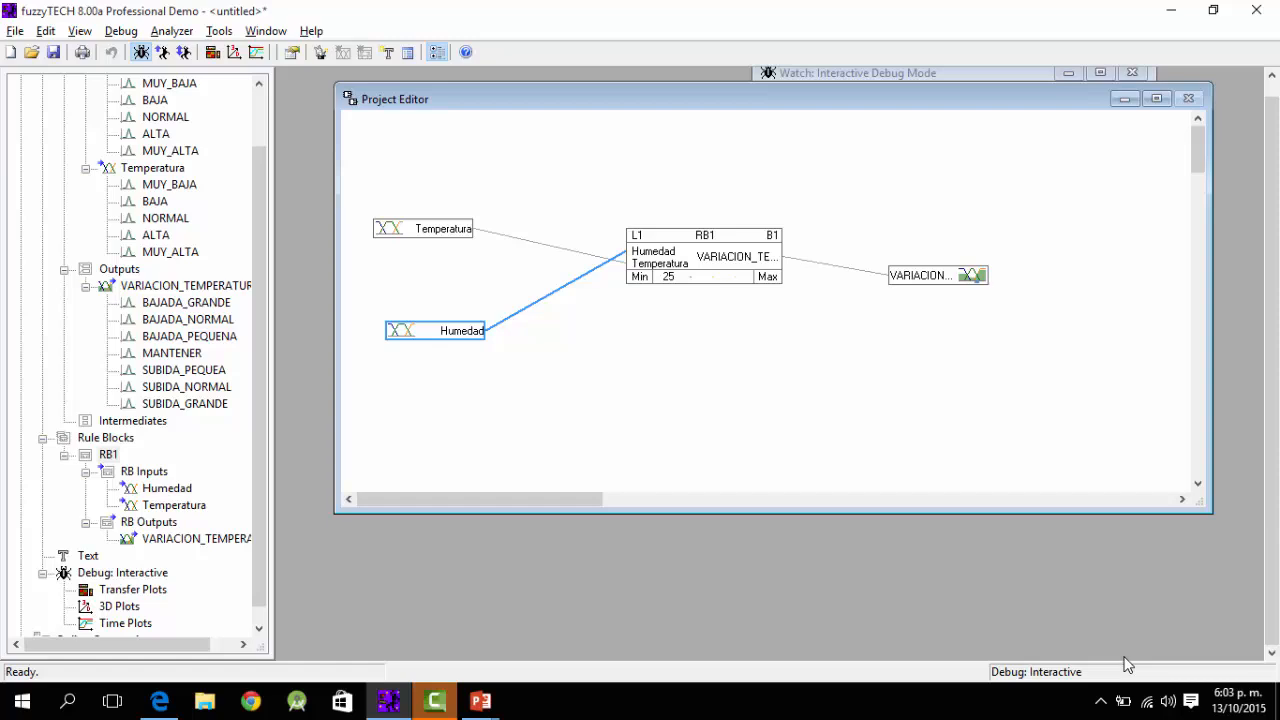
pyautogui.doubleClick(728, 256)
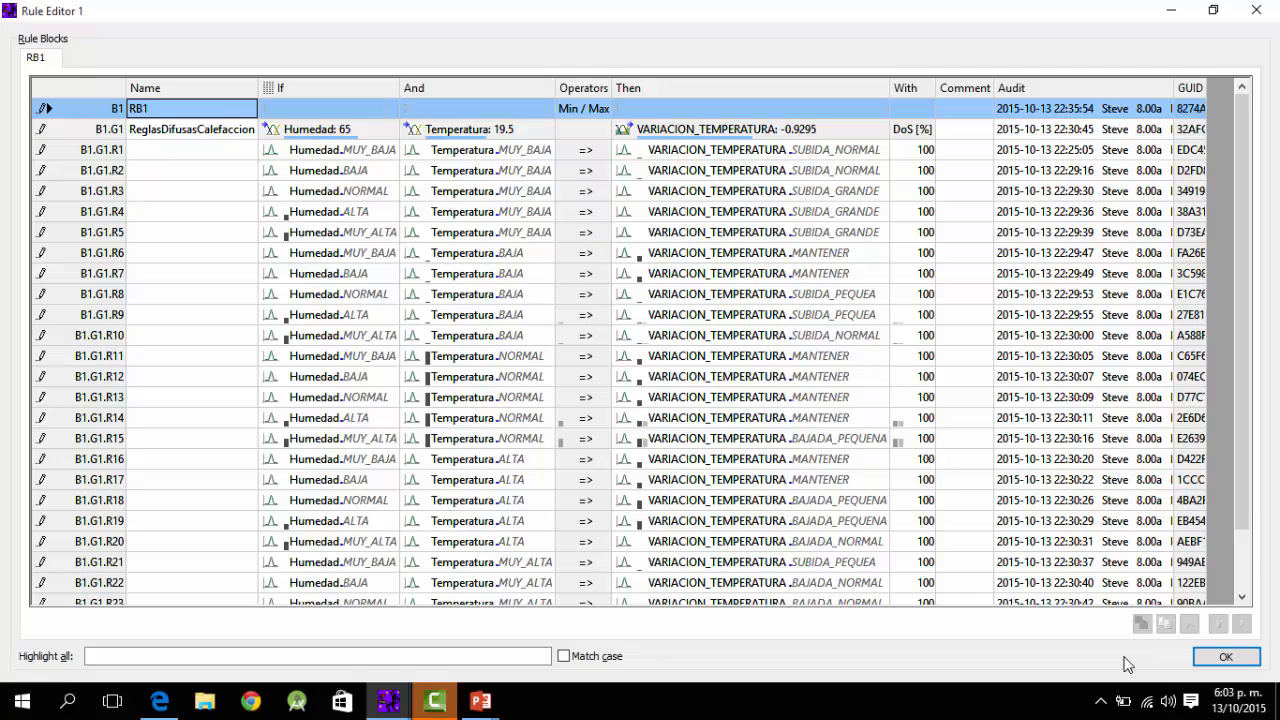
pyautogui.press('Return')
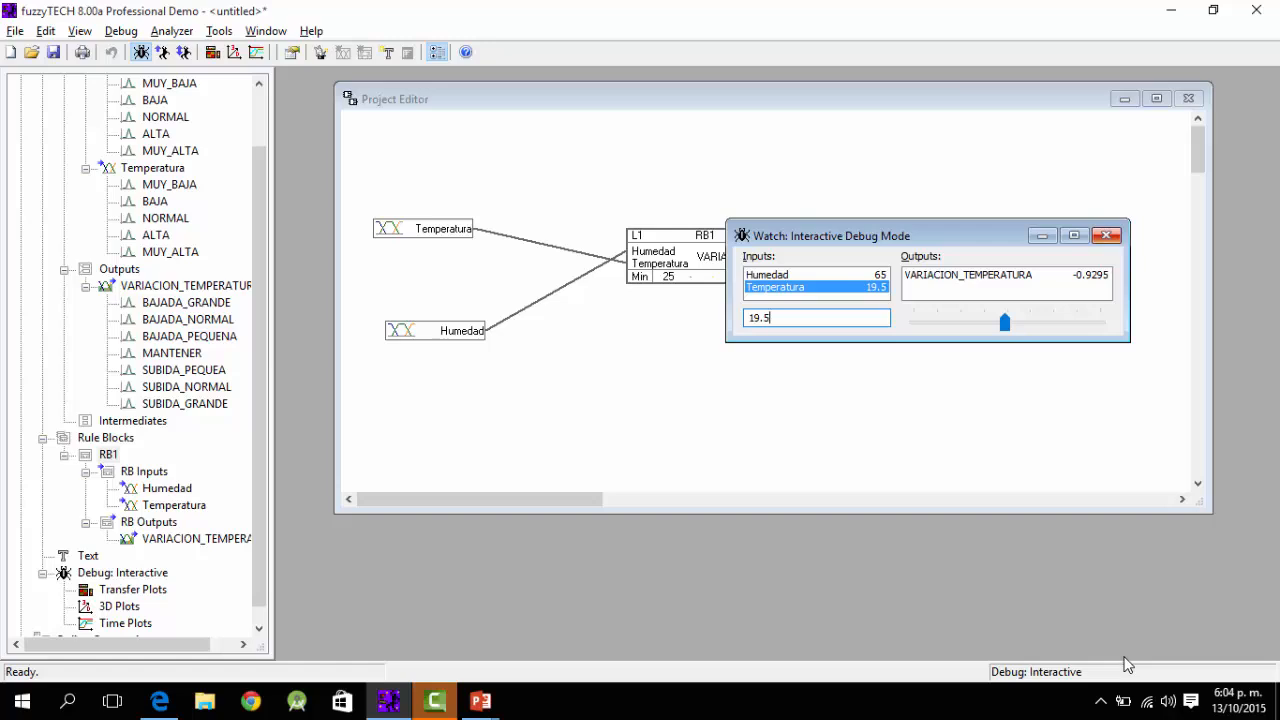
# Step: Set the debug inputs Humedad to 95 and Temperatura to 38 in the Watch window
pyautogui.press('Up')
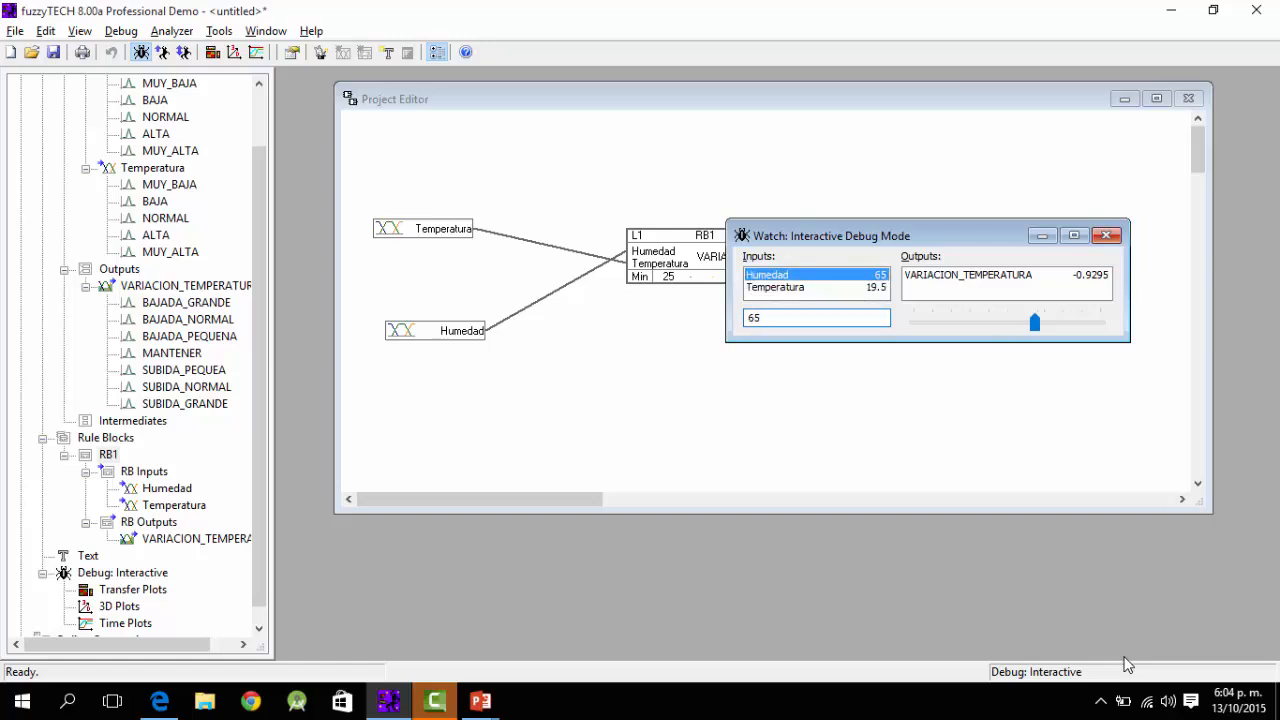
pyautogui.hotkey('shift', 'Home')
pyautogui.write('95')
pyautogui.press('Return')
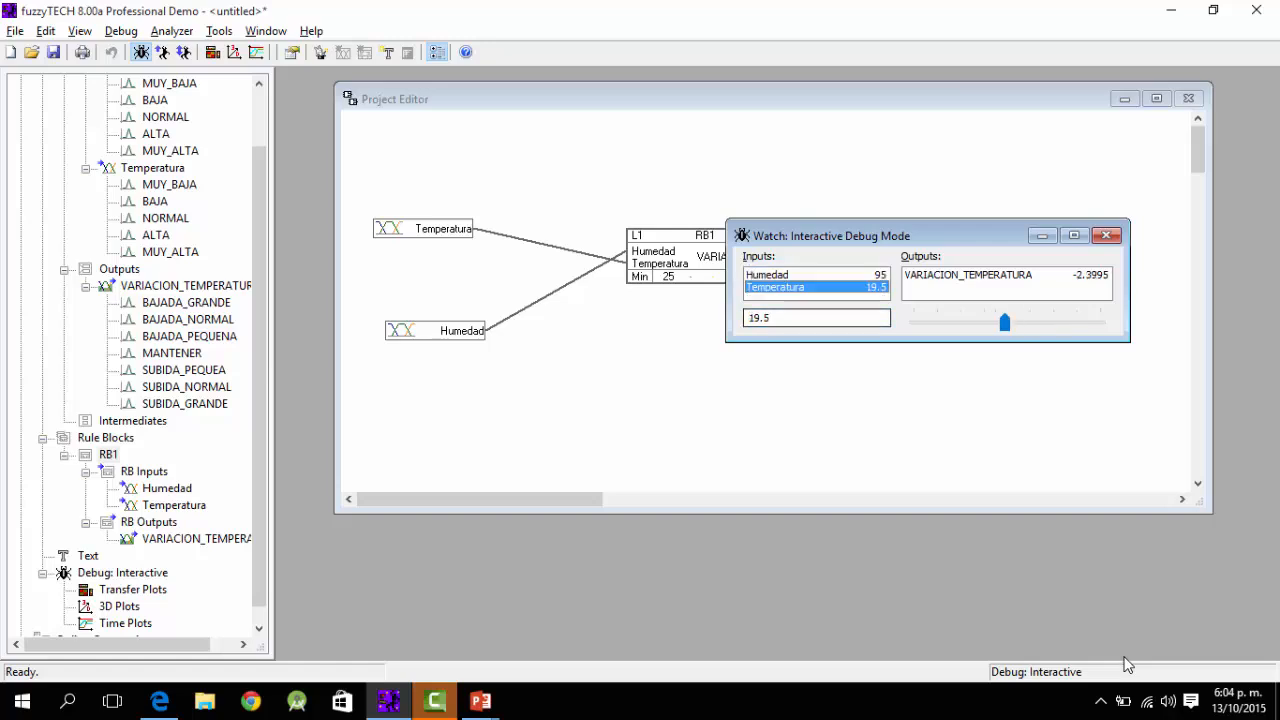
pyautogui.hotkey('shift', 'Home')
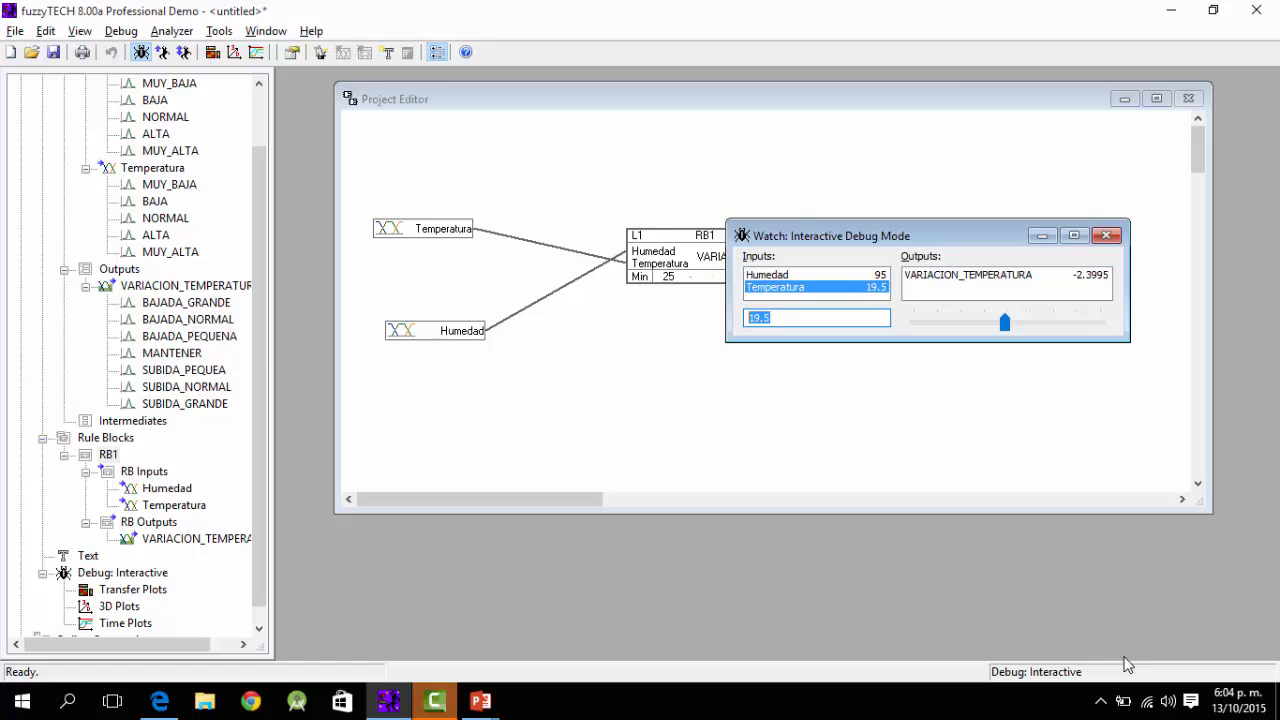
pyautogui.write('38')
pyautogui.press('Return')
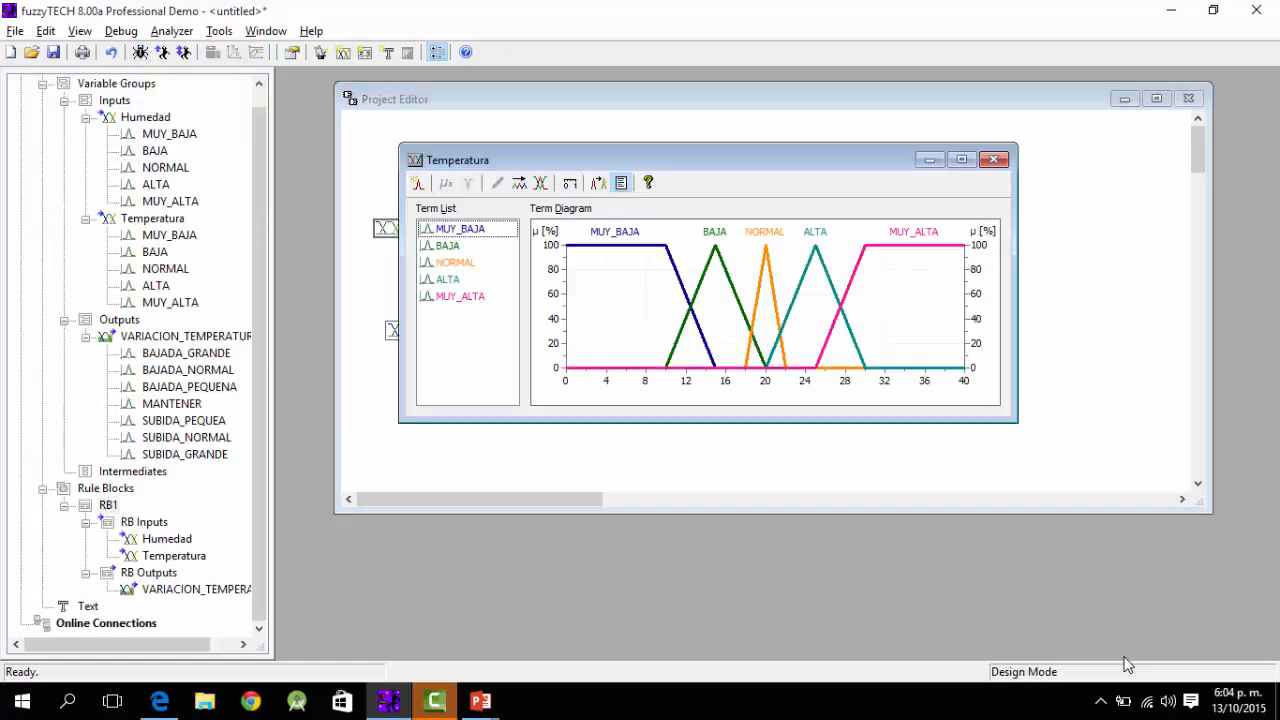
# Step: Close the Temperatura term diagram and restart interactive debug mode, returning to the Project Editor
pyautogui.hotkey('ctrl', 'F4')
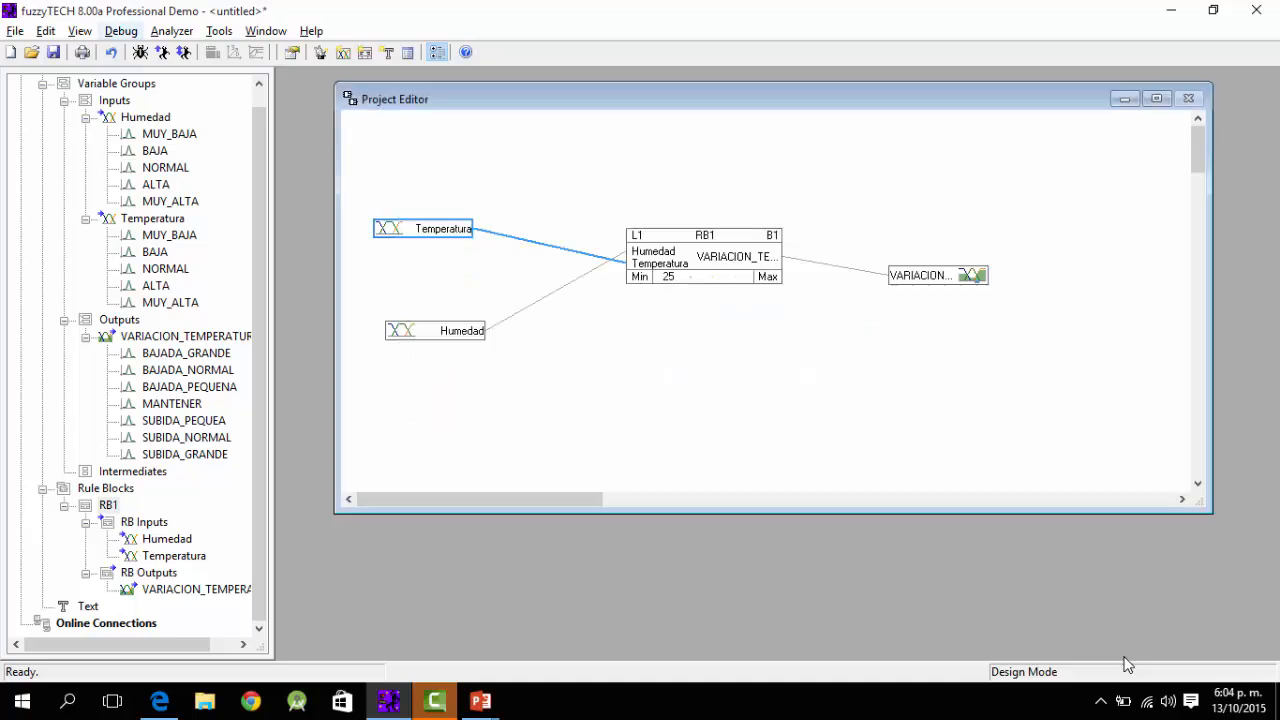
pyautogui.hotkey('alt', 'd')
pyautogui.press('i')
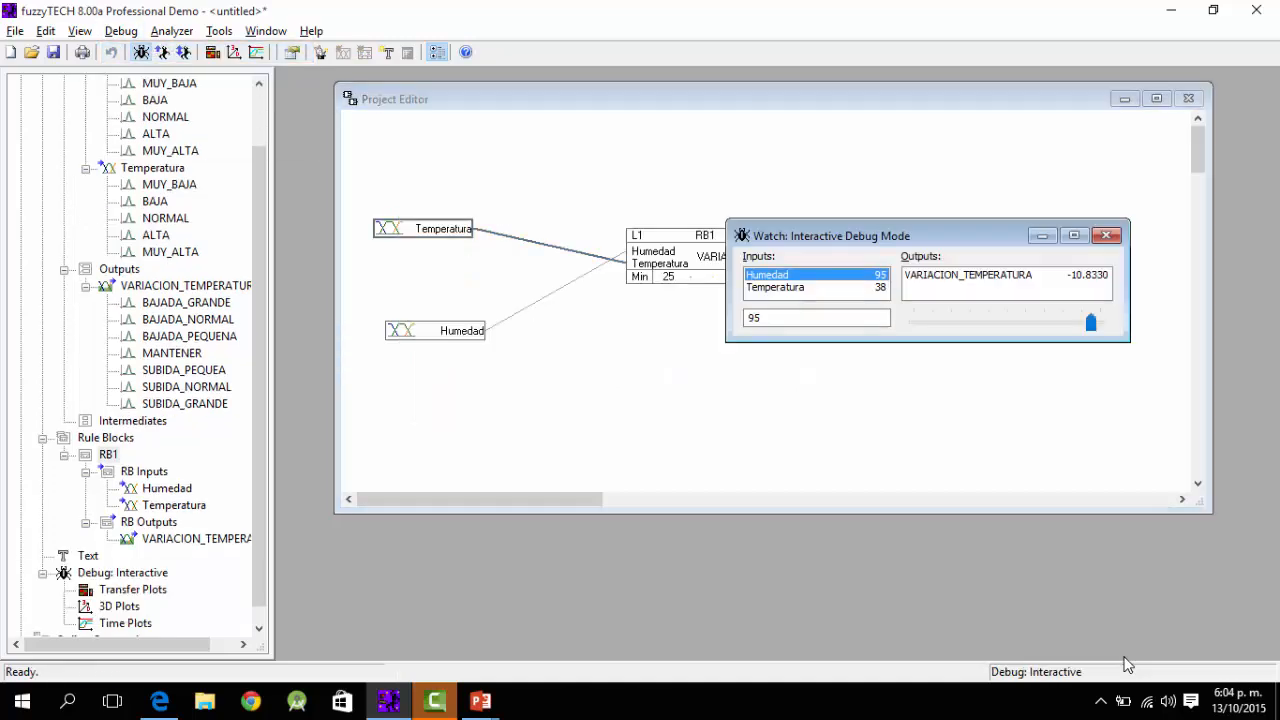
pyautogui.press('Down')
pyautogui.hotkey('ctrl', 'F4')
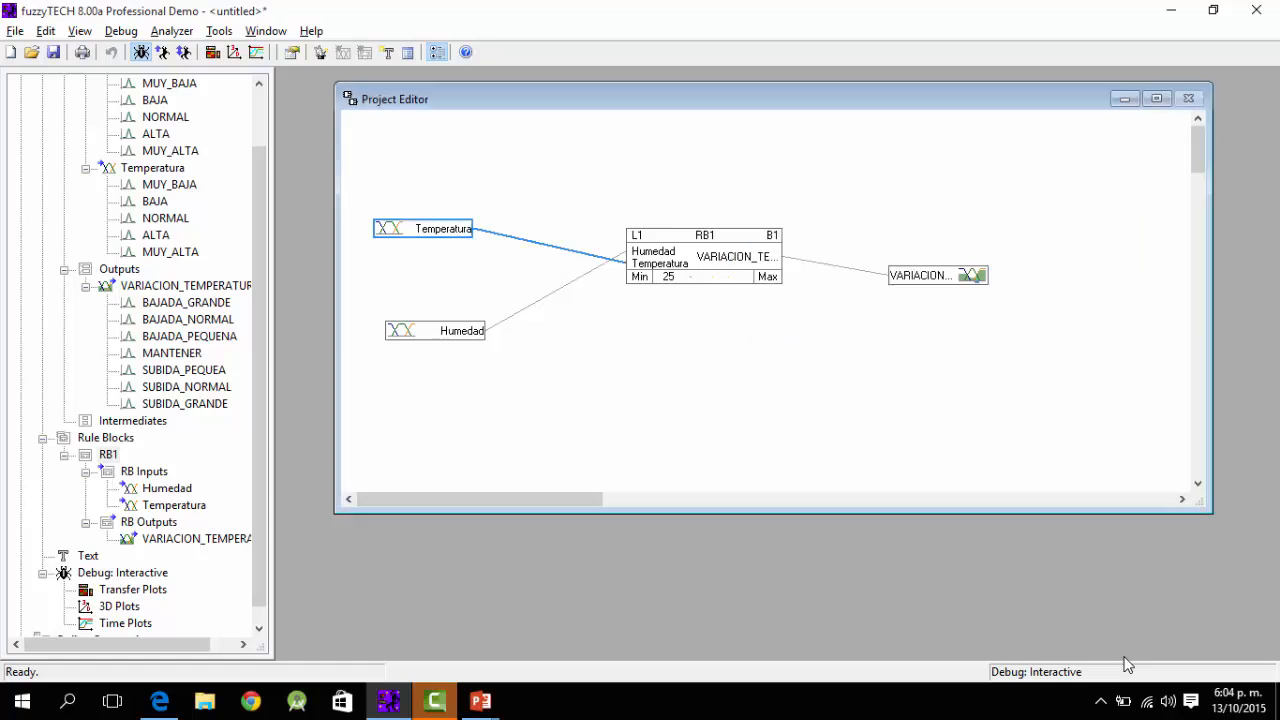
# Step: Examine the term memberships of Temperatura and Humedad for the new debug values, closing each diagram
pyautogui.press('Return')
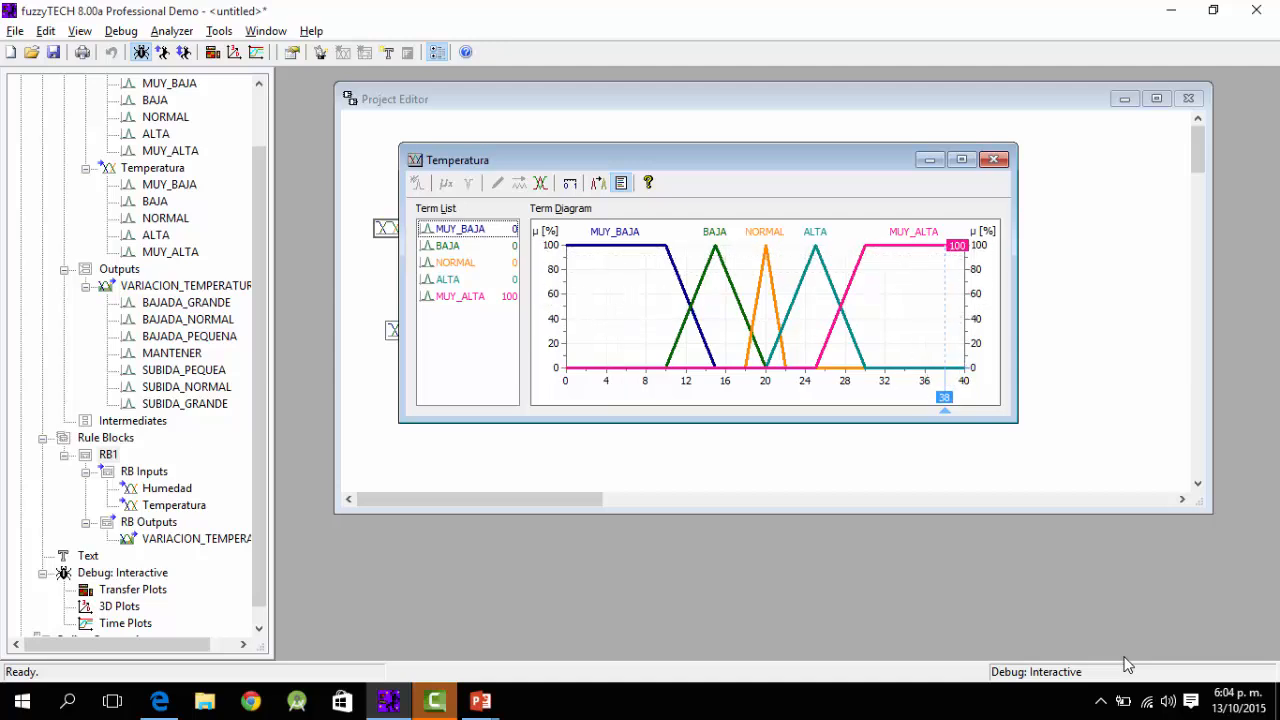
pyautogui.click(993, 159)
pyautogui.doubleClick(437, 330)
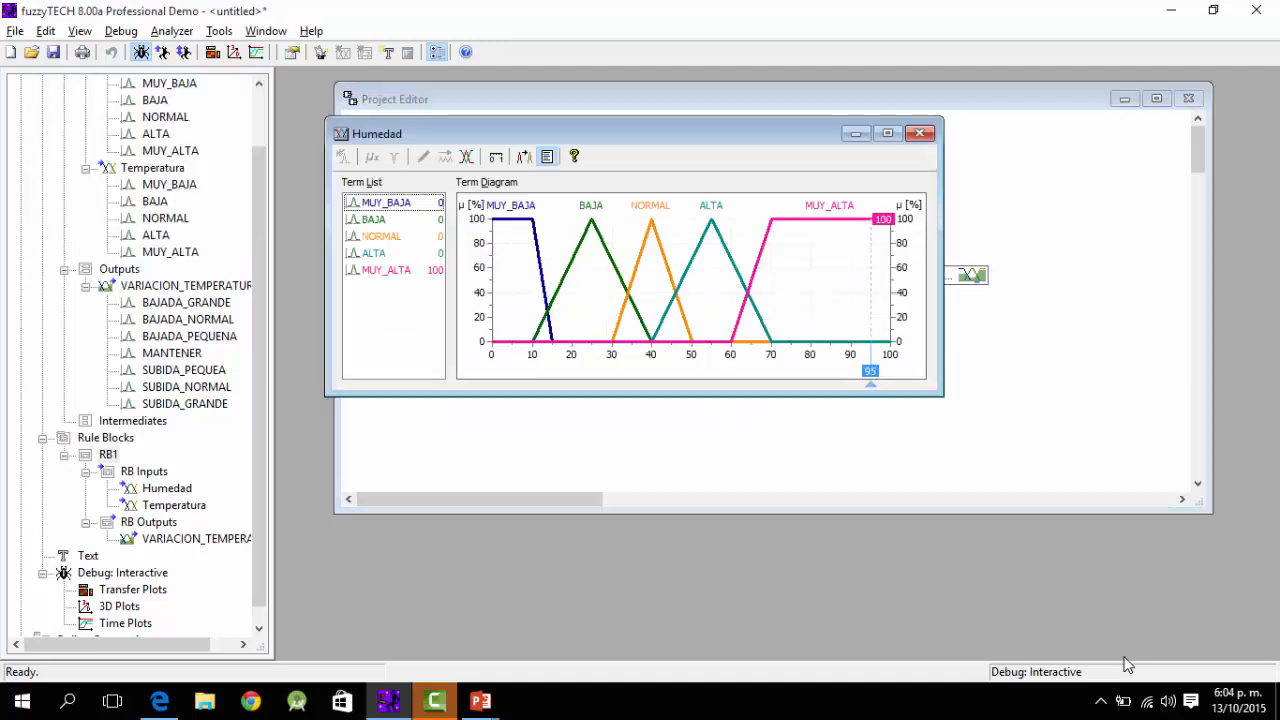
pyautogui.click(919, 133)
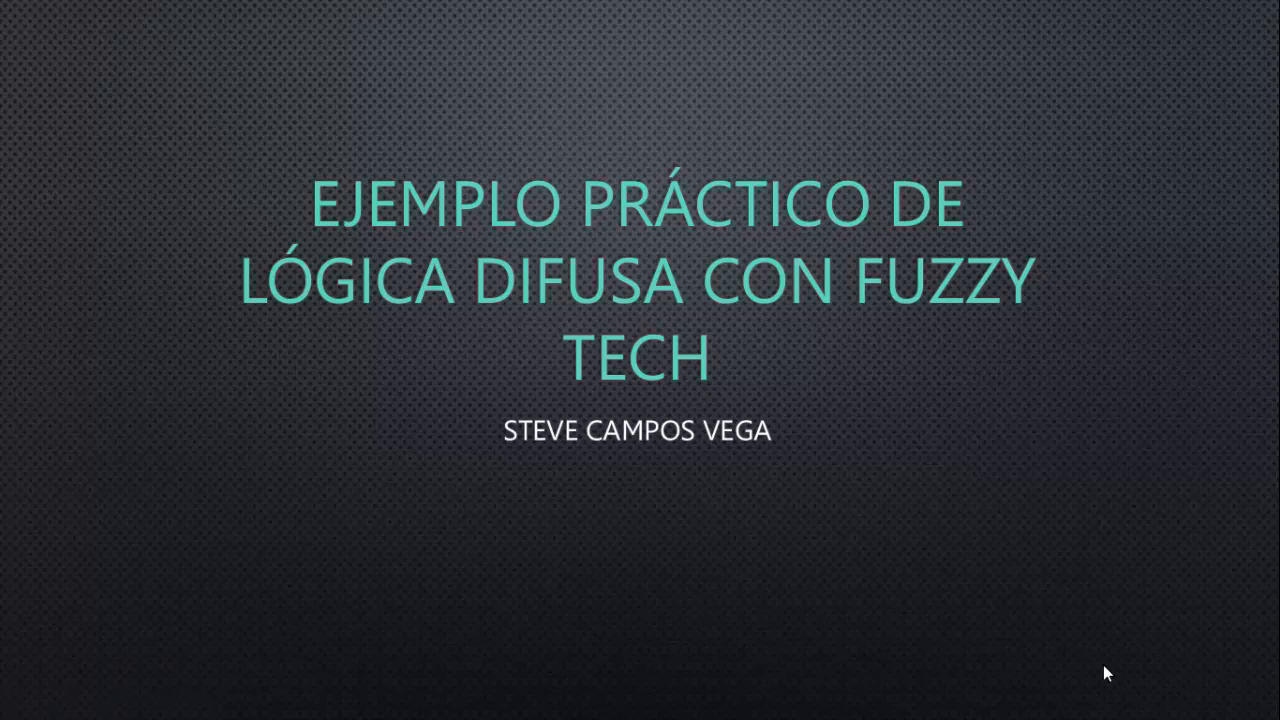
# Step: Switch from the slide show back to fuzzyTECH and move RB1 and Temperatura slightly upward and Humedad slightly downward in the Project Editor
pyautogui.hotkey('alt', 'Tab')
pyautogui.hotkey('alt', 'Tab')
pyautogui.hotkey('alt', 'Tab')
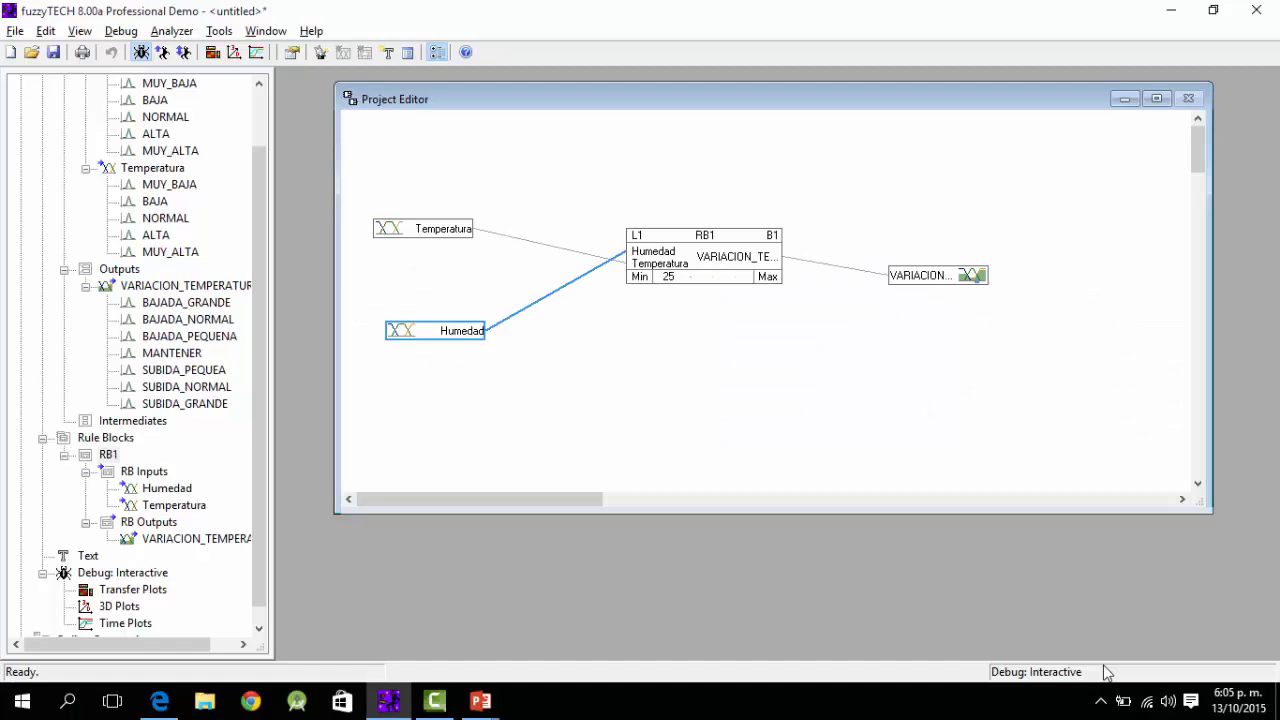
pyautogui.moveTo(704, 256); pyautogui.dragTo(718, 229)
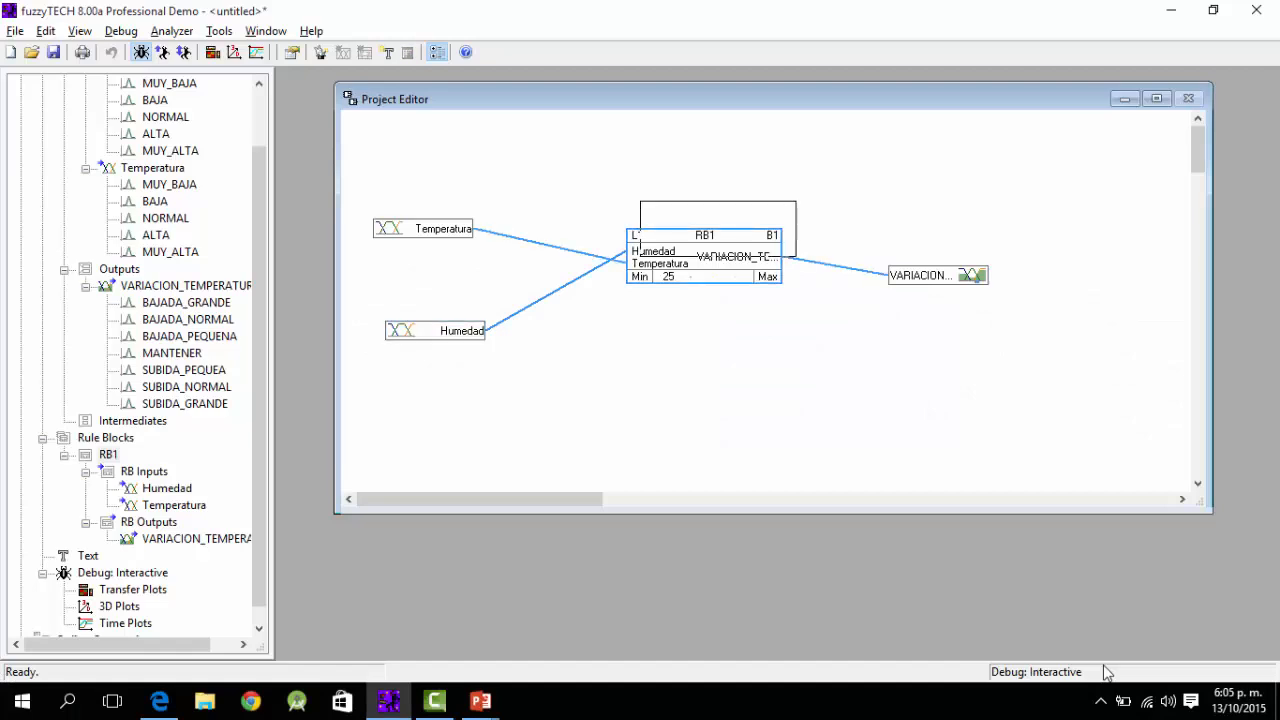
pyautogui.moveTo(423, 229); pyautogui.dragTo(444, 202)
pyautogui.click(435, 331)
pyautogui.moveTo(435, 331); pyautogui.dragTo(435, 351)
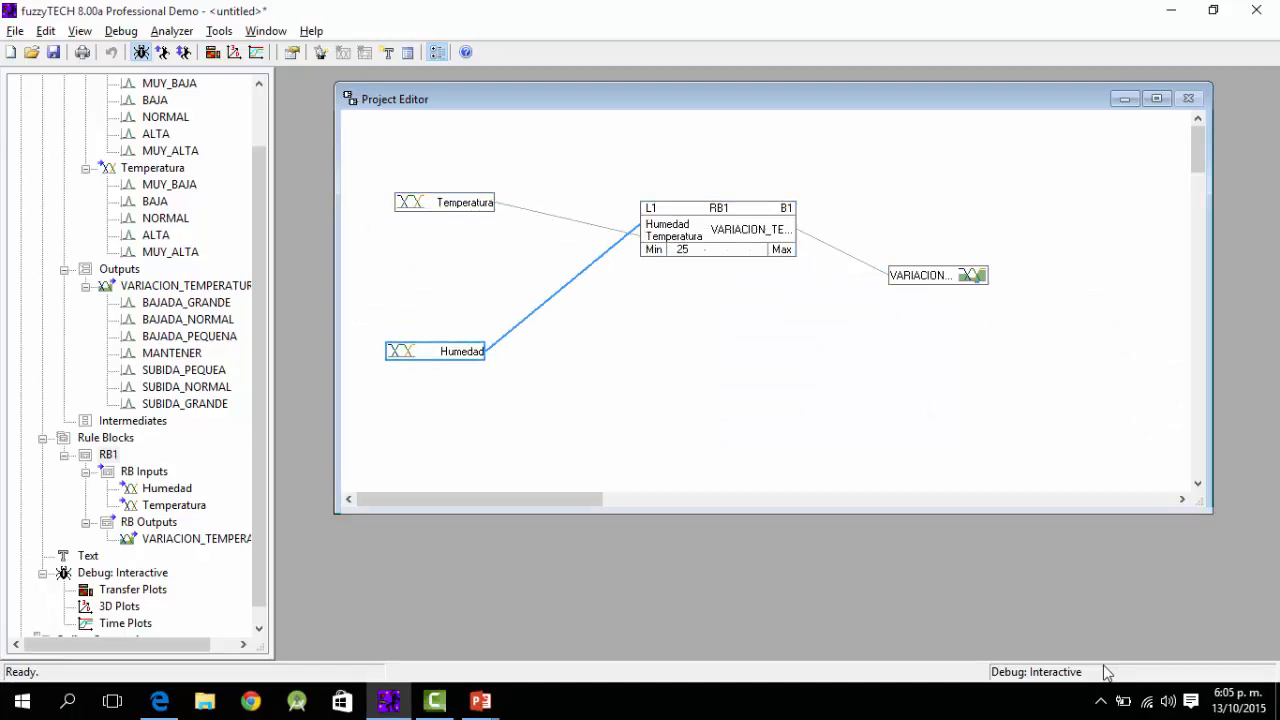